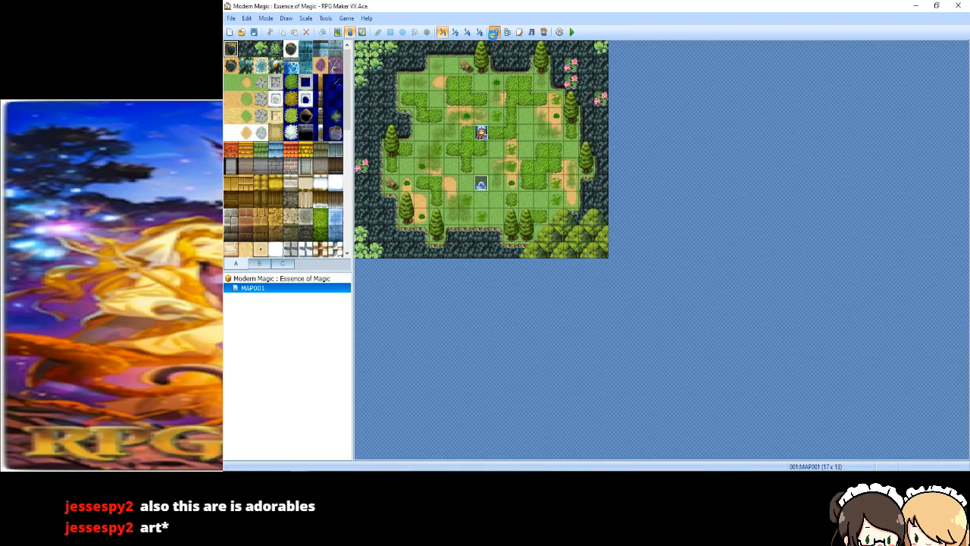
Open the database's skill list and select the empty skill entry 039
left_click(494, 32)
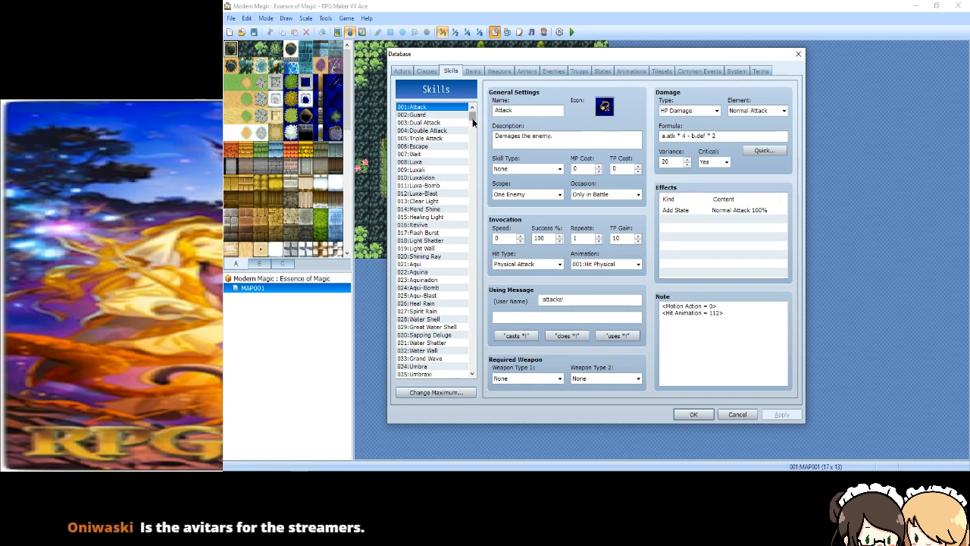
scroll(473, 125, "down", 8)
left_click_drag(472, 124, 474, 121)
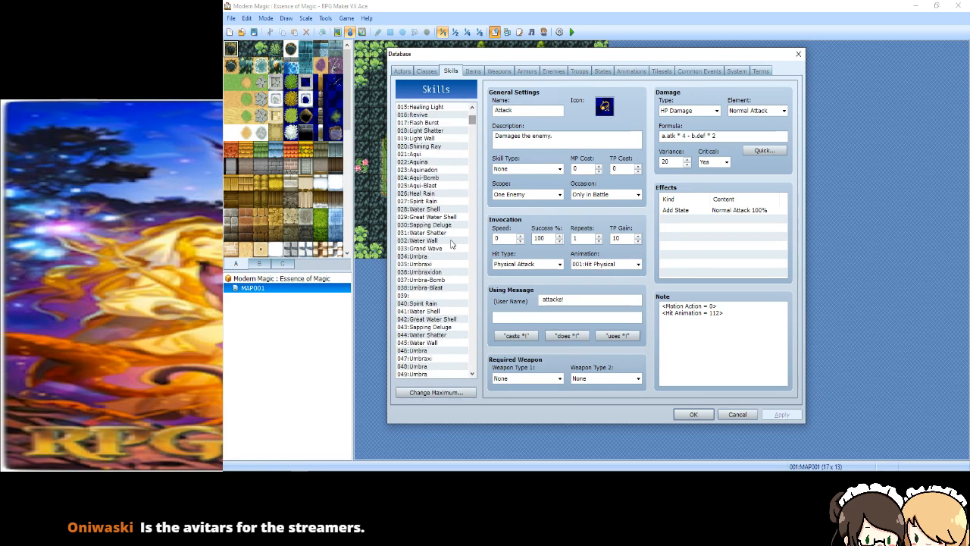
left_click(436, 296)
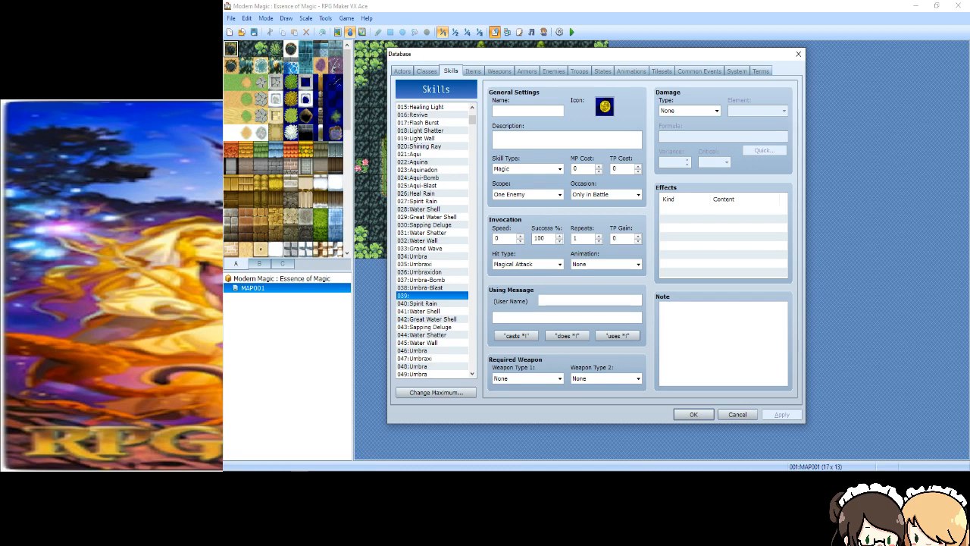
key("alt+Tab")
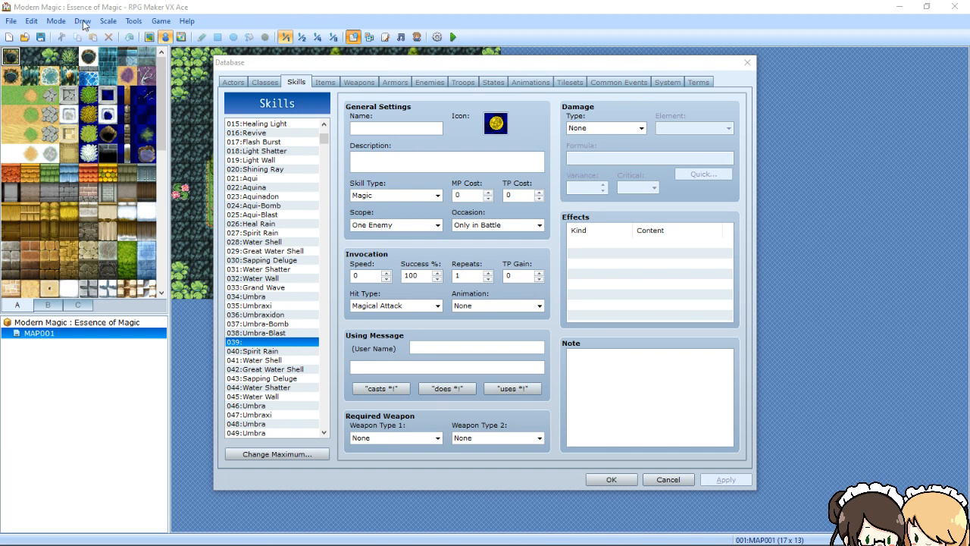
mouse_move(324, 140)
left_mouse_down()
mouse_move(333, 284)
mouse_move(327, 421)
mouse_move(310, 279)
mouse_move(326, 134)
mouse_move(341, 258)
mouse_move(329, 352)
mouse_move(328, 129)
mouse_move(333, 154)
mouse_move(332, 137)
left_mouse_up()
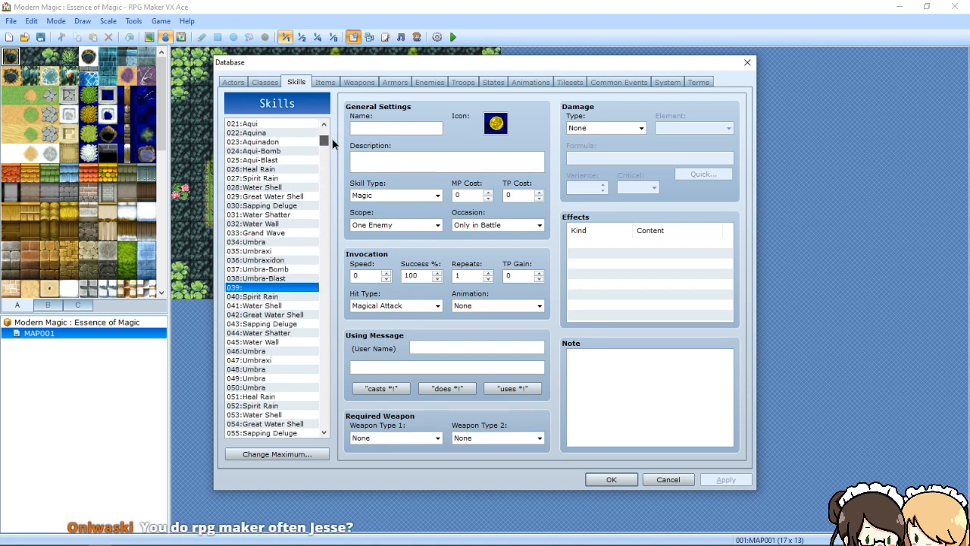
left_click(327, 79)
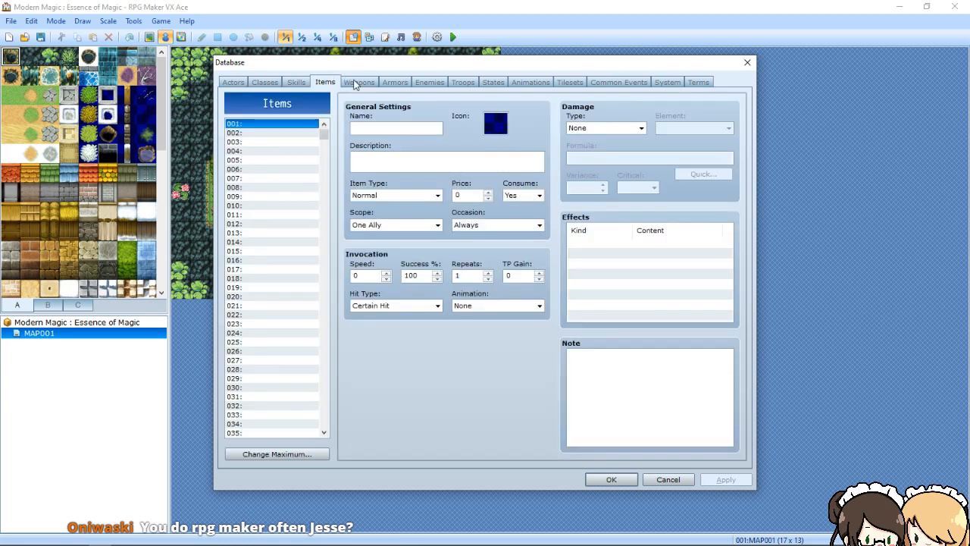
left_click(353, 82)
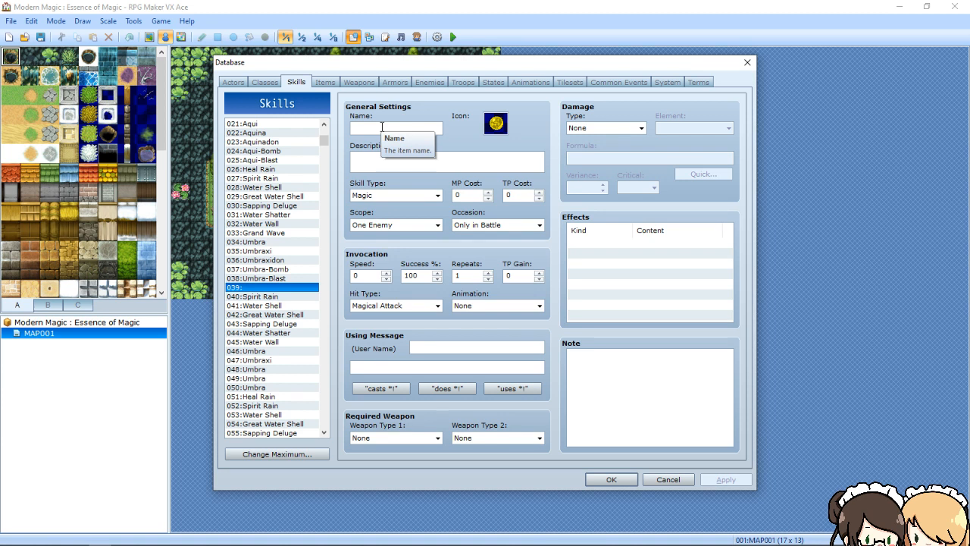
left_click(367, 129)
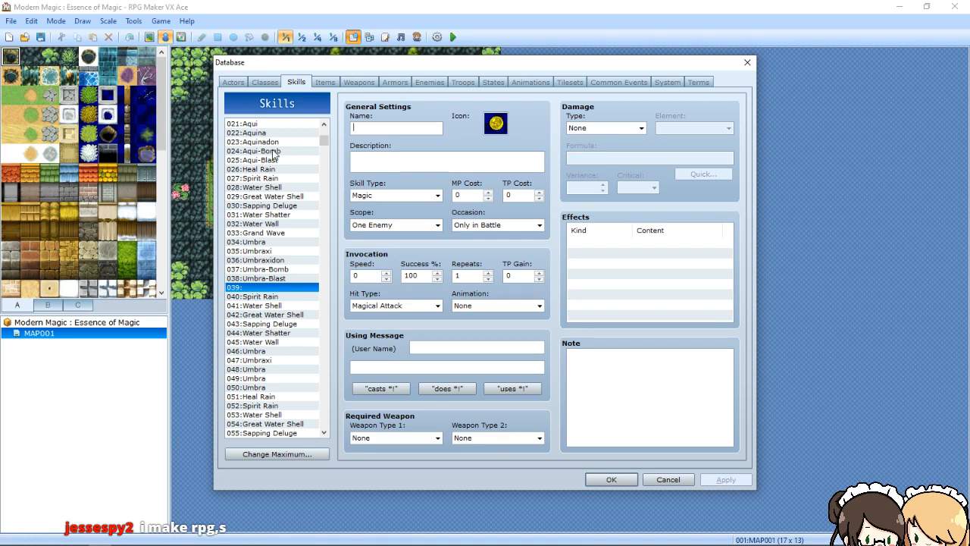
Change the damage level in the Umbraxidon skill's description to "High"
left_click(274, 260)
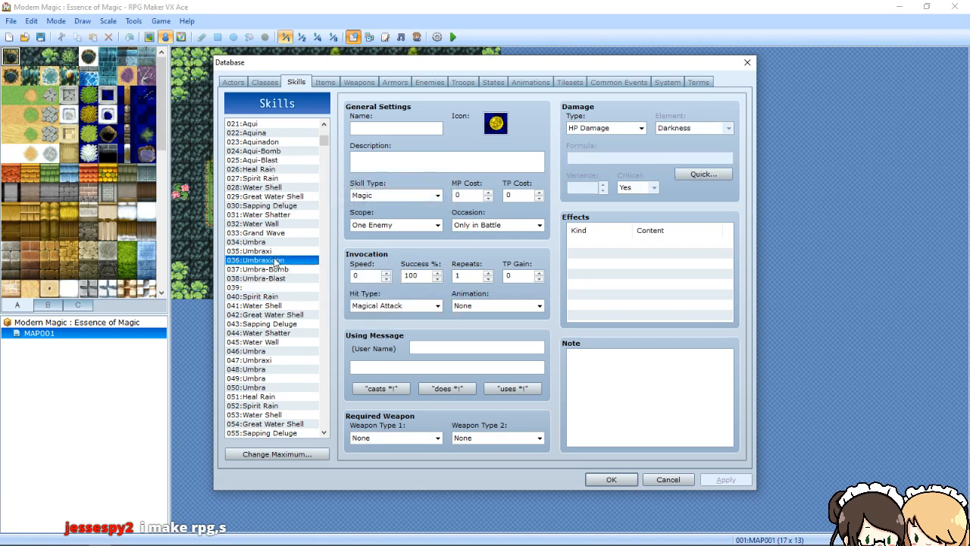
left_click(271, 270)
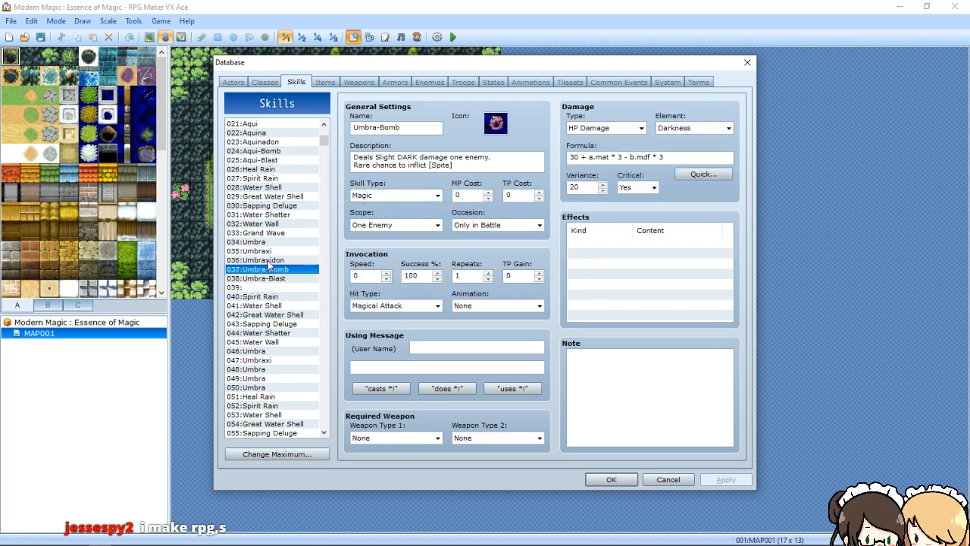
left_click(269, 260)
left_click(386, 157)
double_click(388, 157)
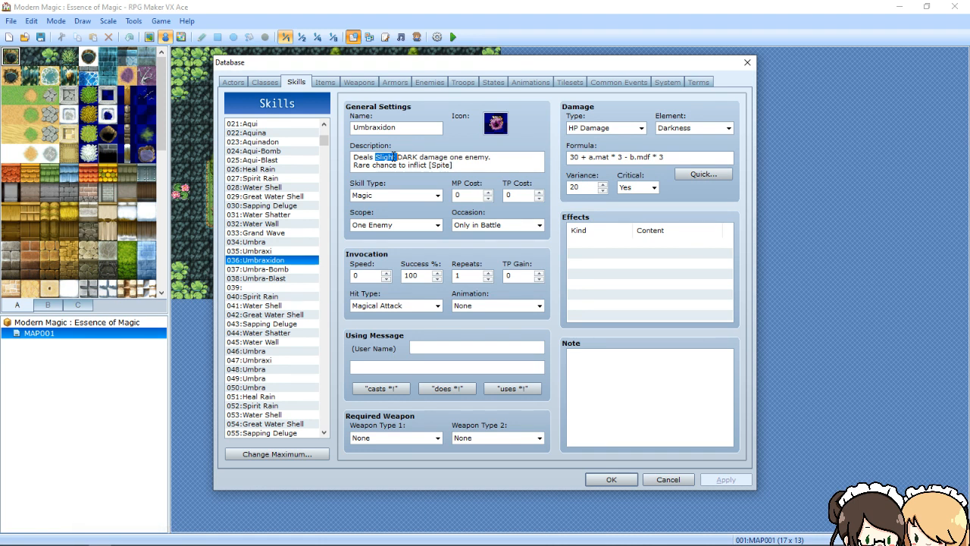
key("BackSpace")
type("High")
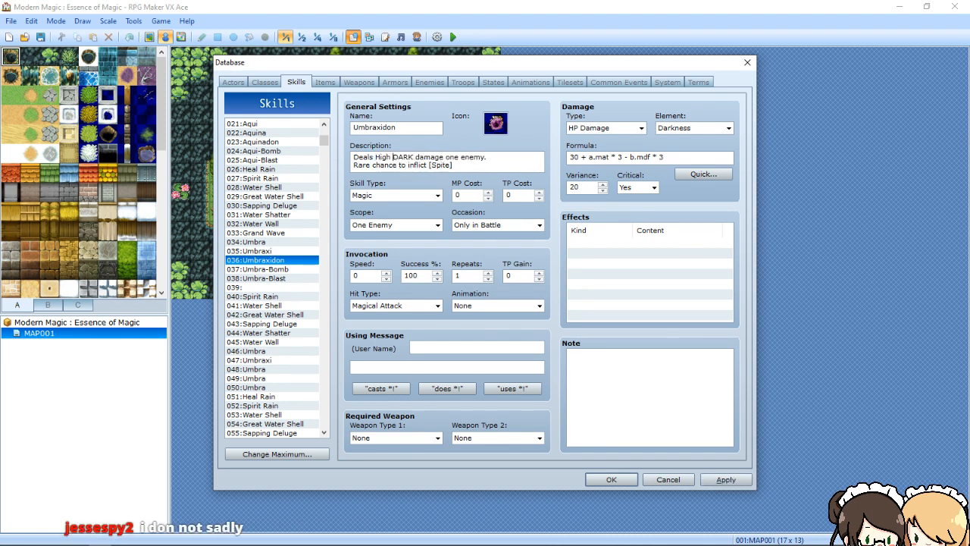
Check the other Umbra skills' descriptions and change the damage level in Umbra-Blast's description to "Moderate"
left_click(248, 253)
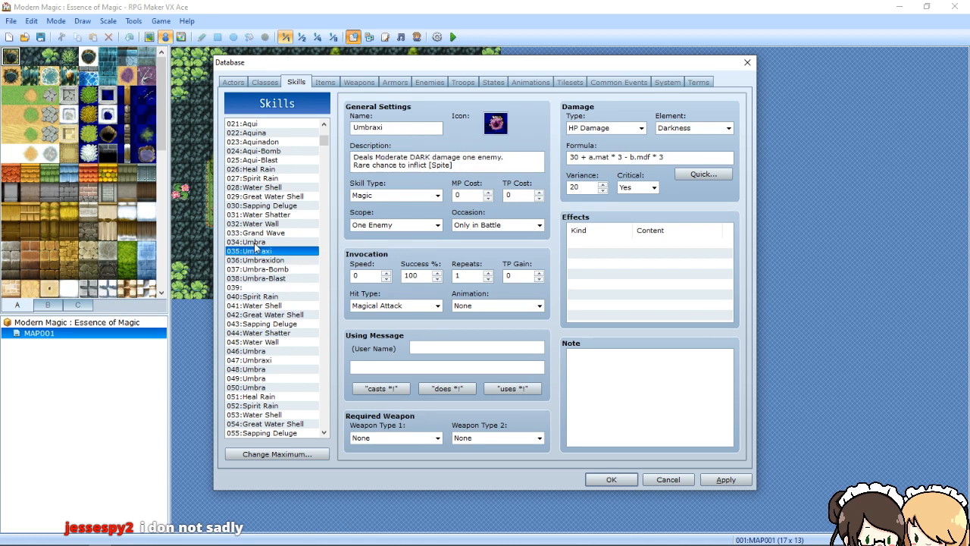
left_click(256, 243)
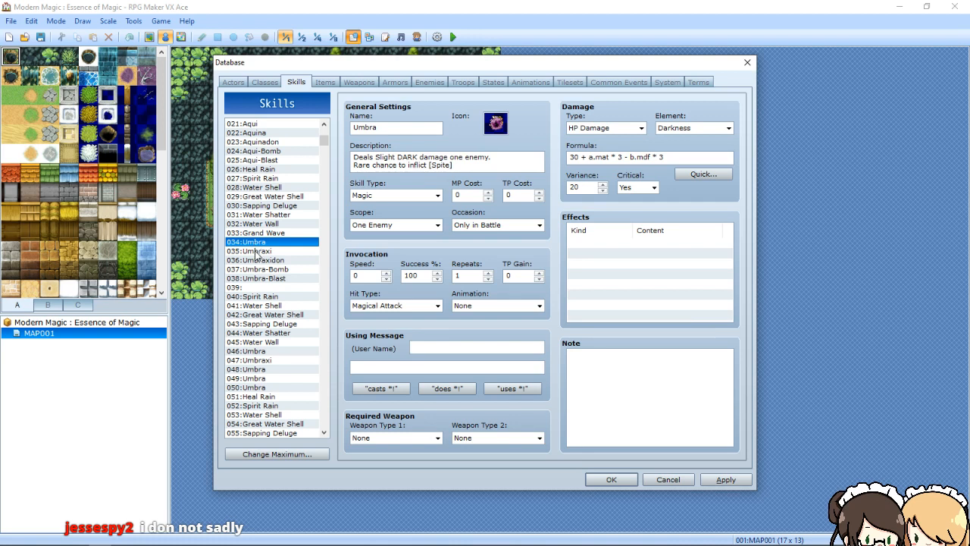
left_click(259, 260)
left_click(262, 269)
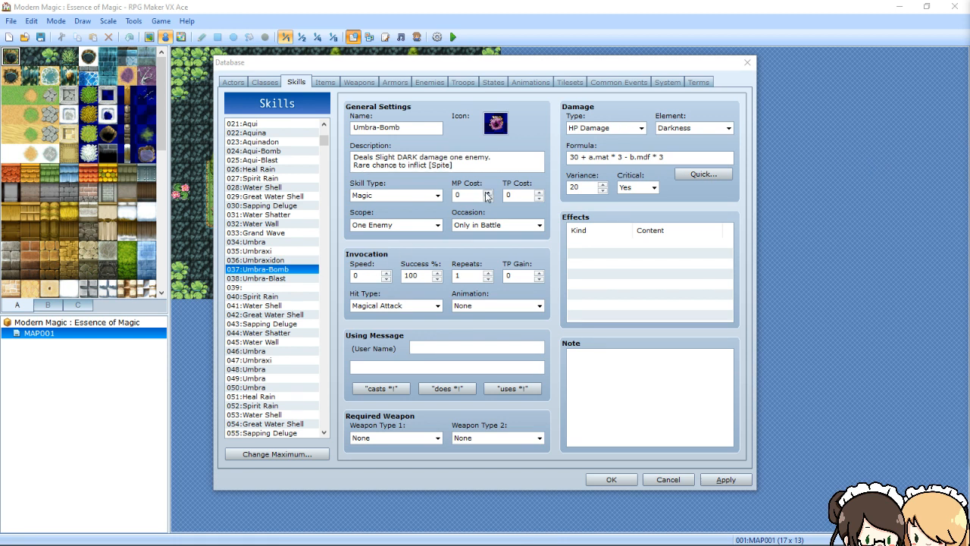
left_click(281, 279)
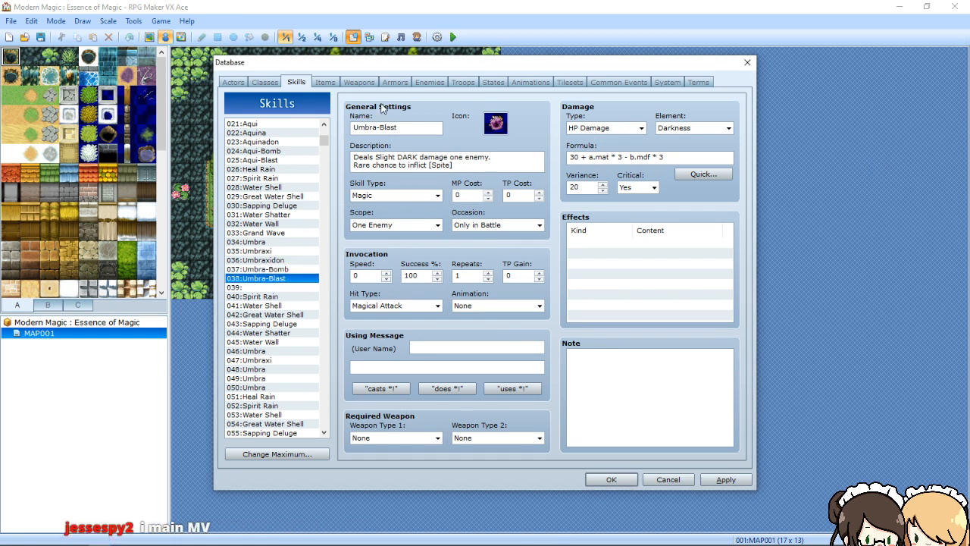
double_click(385, 156)
type("Moder")
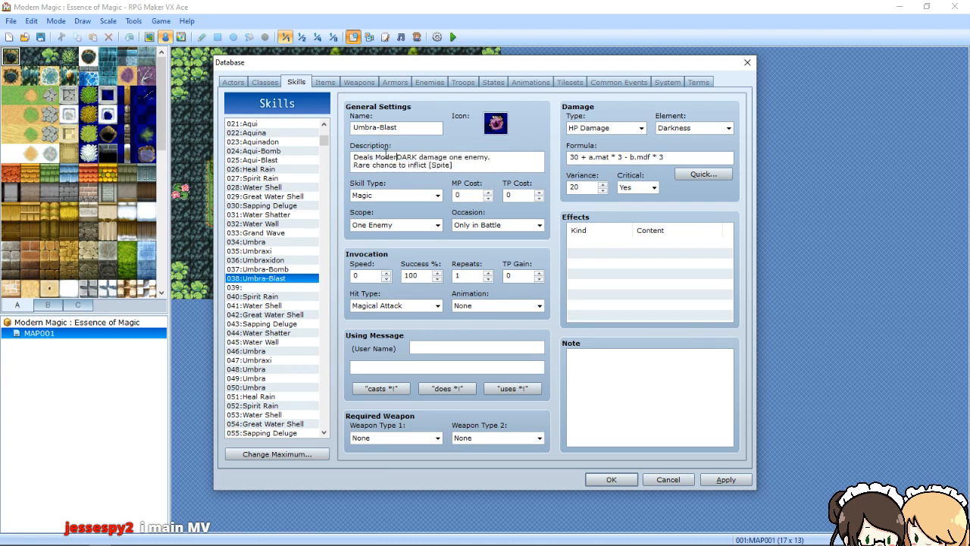
type("ate")
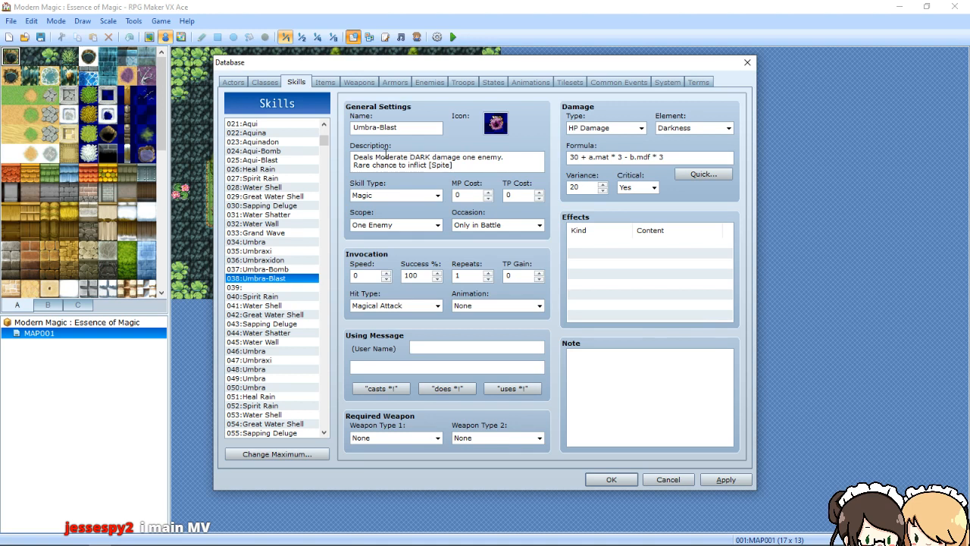
Set the Umbraxi skill's quick damage to base value 60 and magical 300, after consulting the Aquina skill
left_click(263, 271)
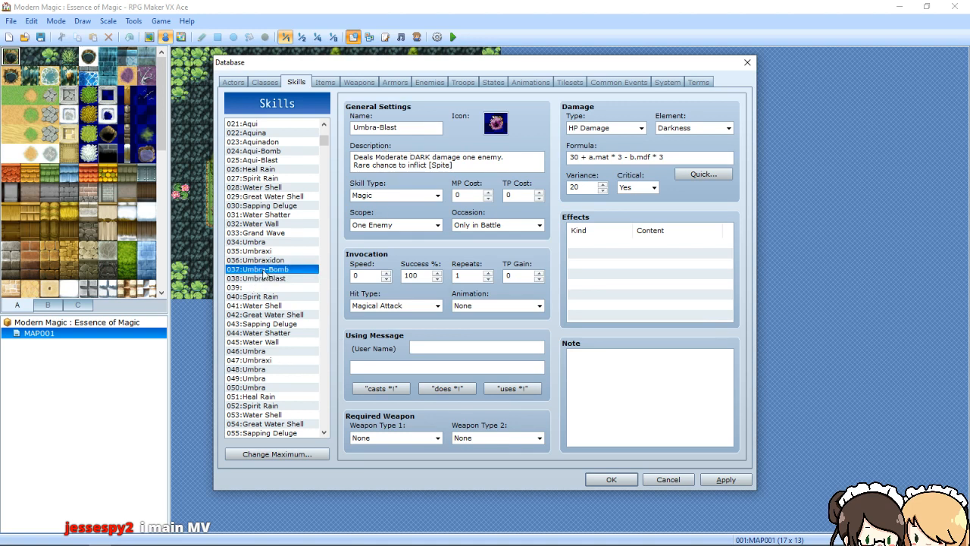
left_click(263, 261)
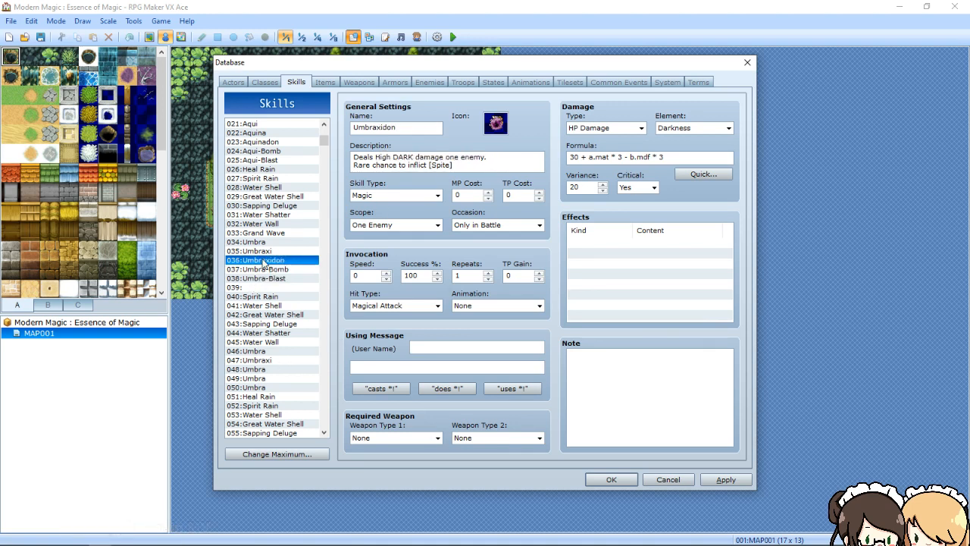
left_click(261, 251)
left_click(261, 242)
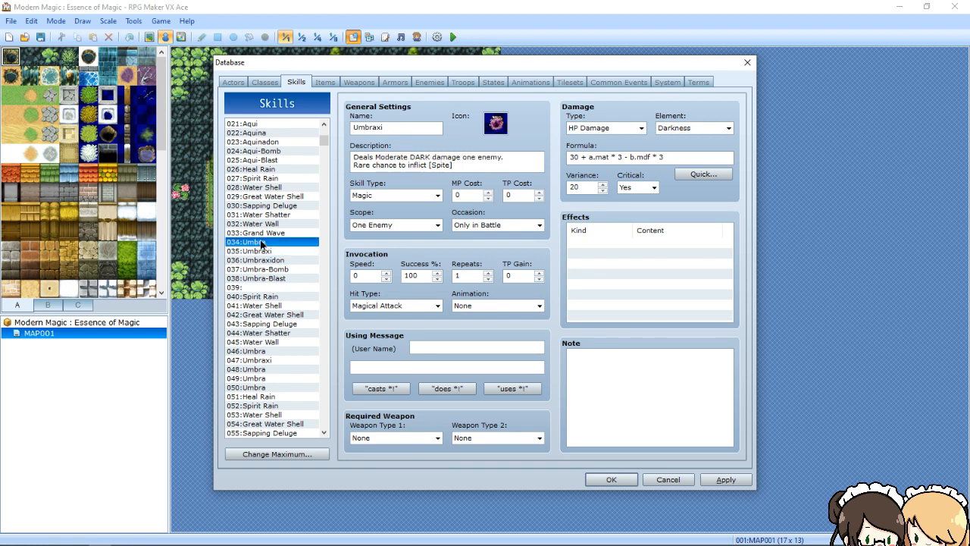
left_click(280, 133)
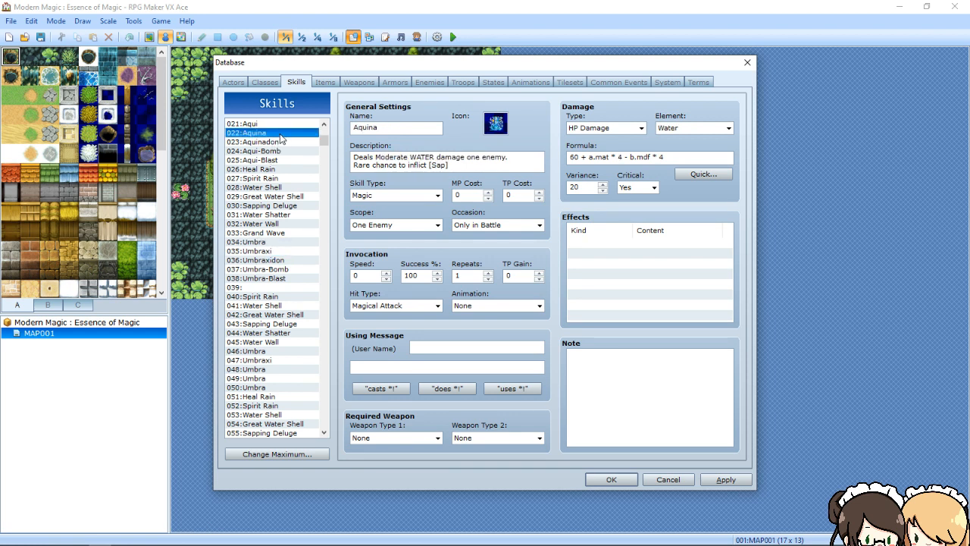
left_click(258, 252)
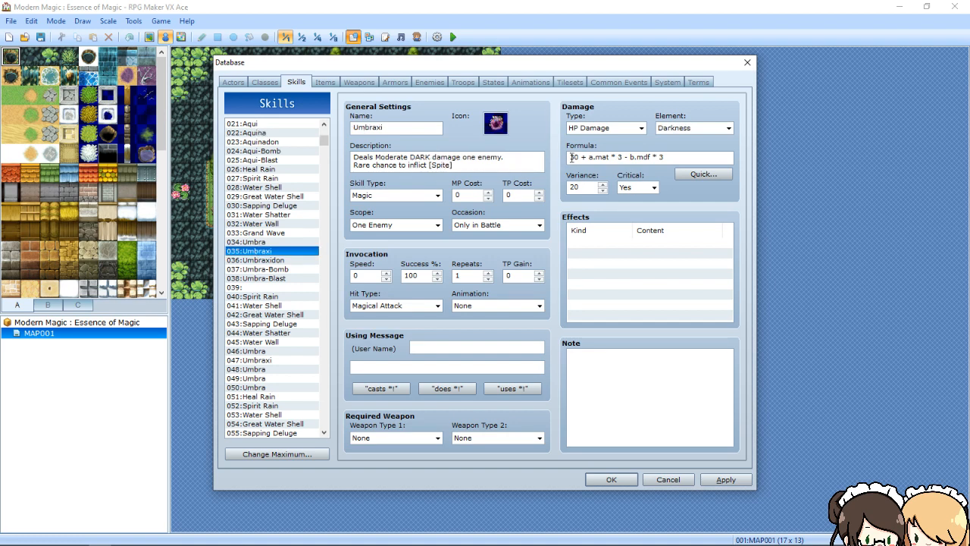
left_click(695, 176)
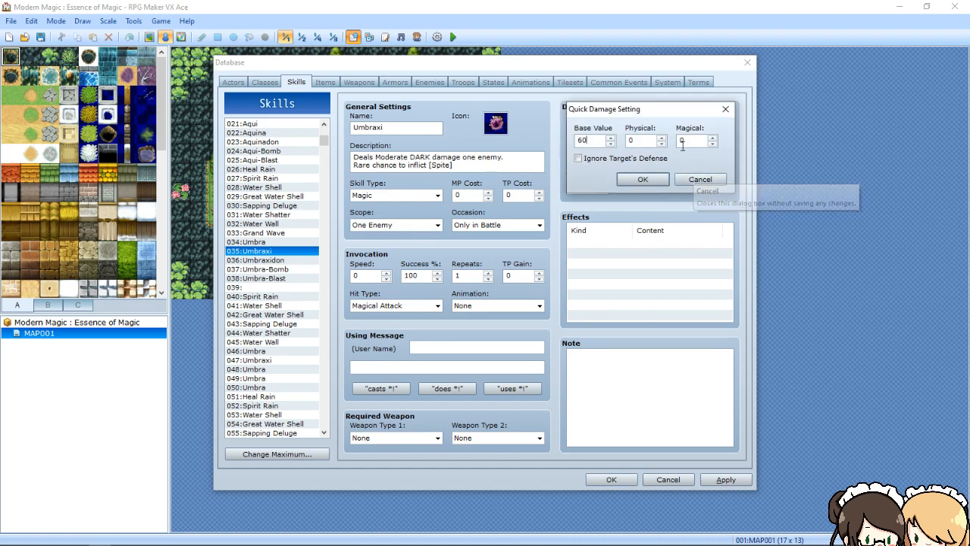
double_click(688, 141)
type("6")
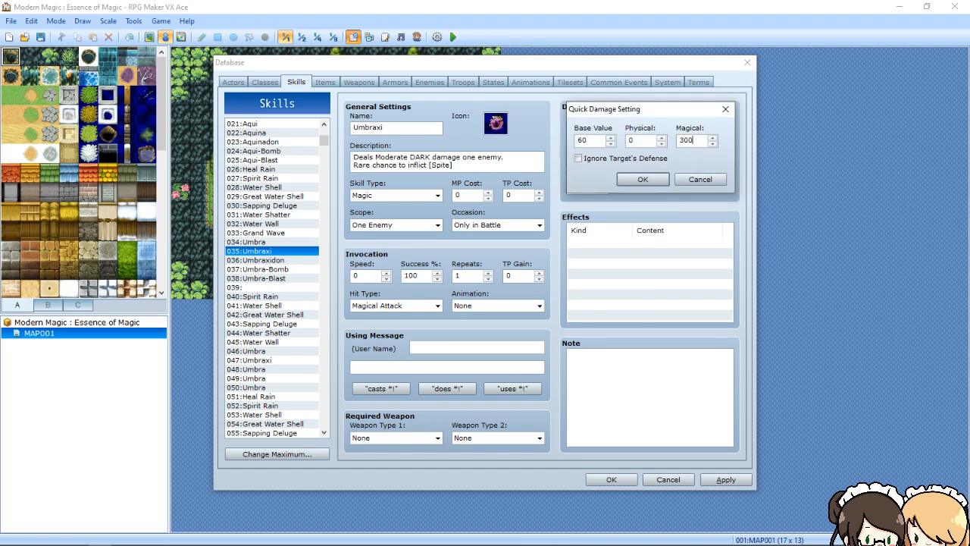
key("Return")
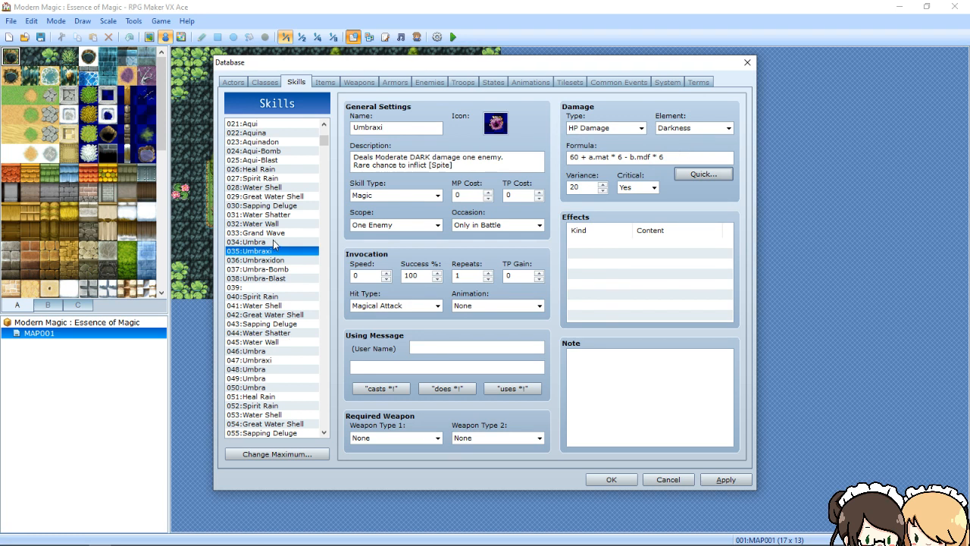
Recheck Aquina's damage formula and set Umbraxi's magical quick damage value to 200 to match it
left_click(265, 135)
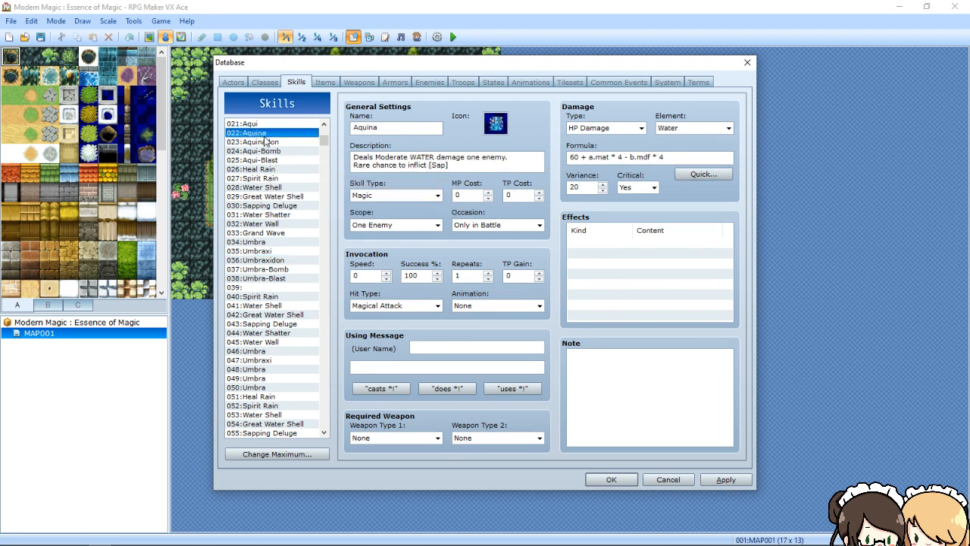
left_click(269, 252)
left_click(695, 176)
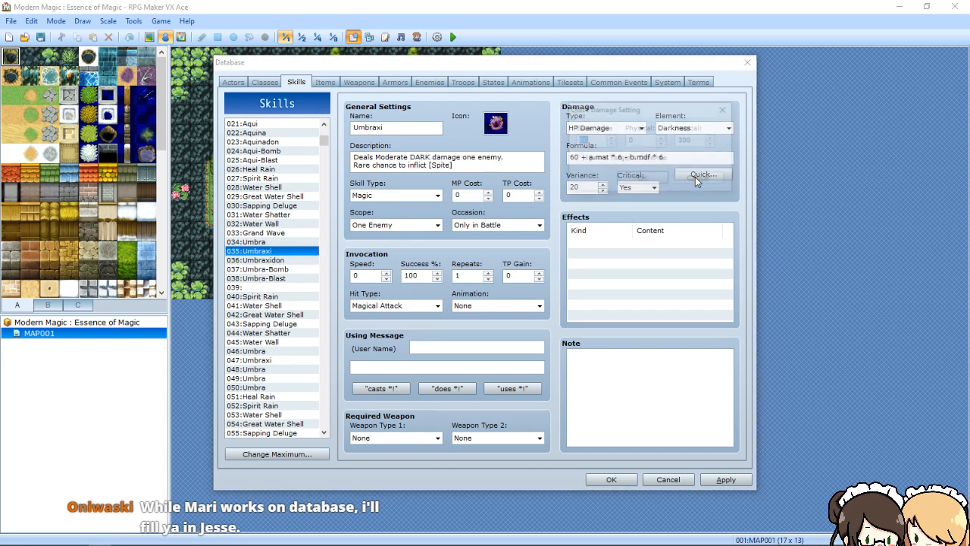
double_click(698, 140)
type("400")
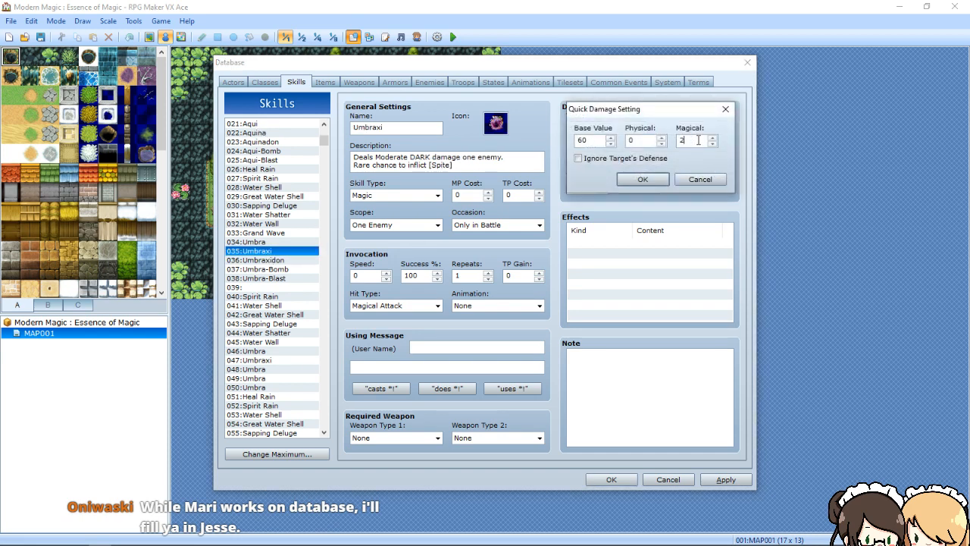
key("Return")
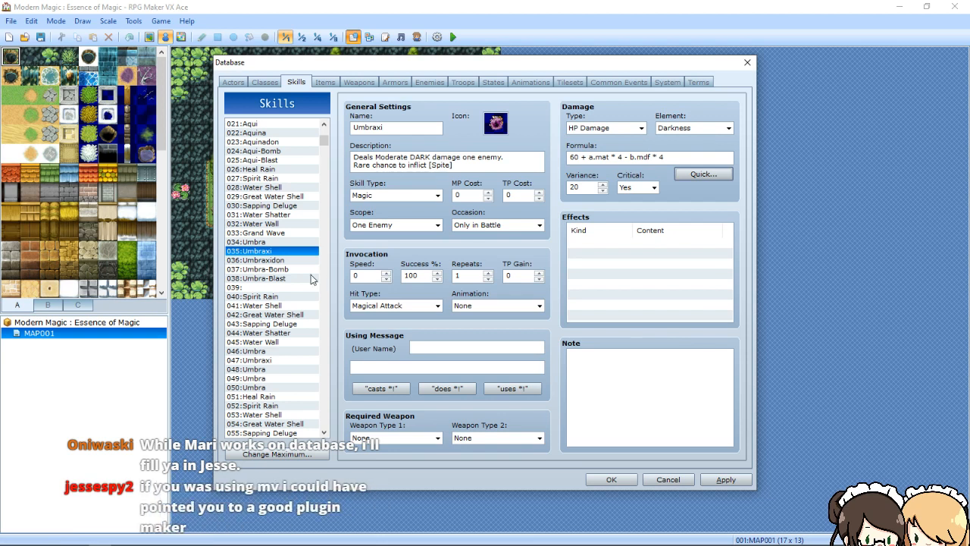
Set the Umbraxidon skill's quick damage to base value 120 and magical 400, after checking the Umbra and Umbraxi formulas
left_click(260, 243)
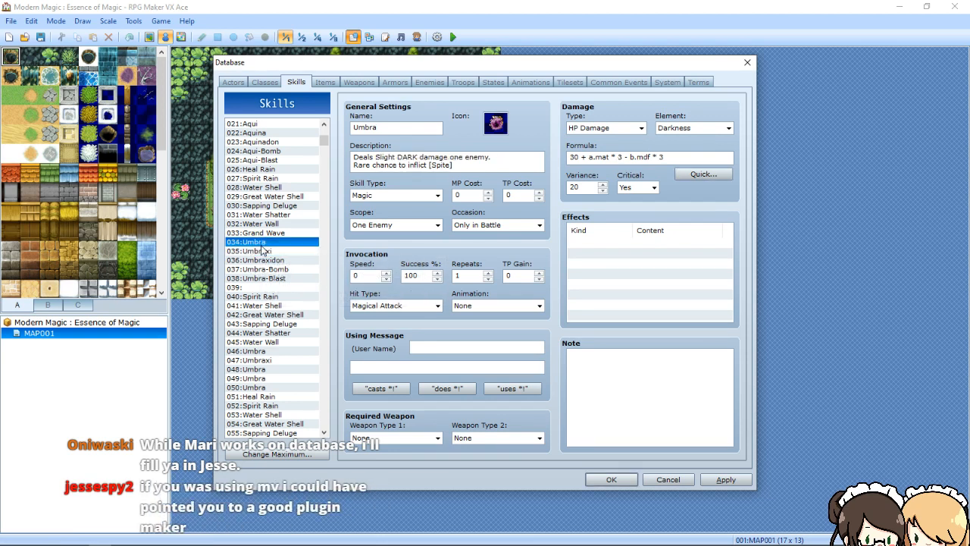
left_click(264, 251)
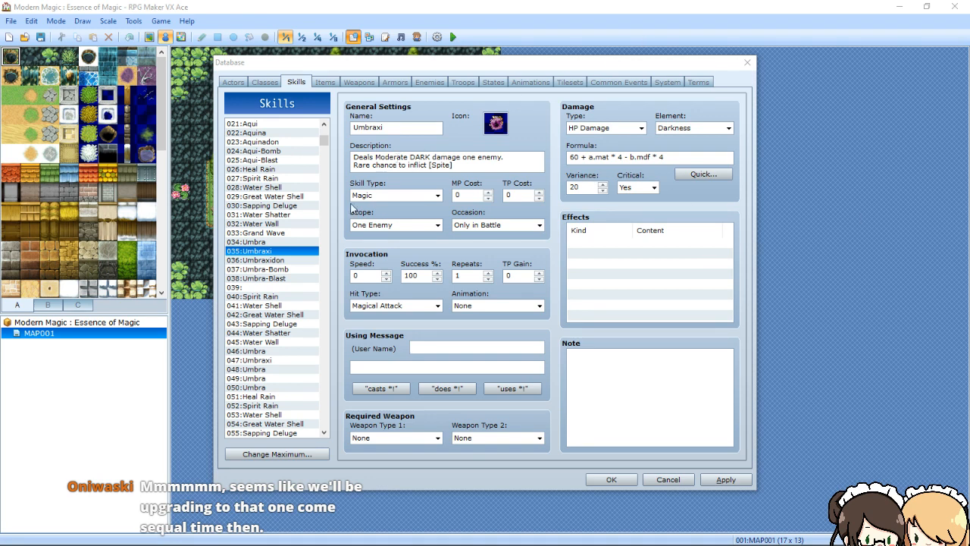
left_click(270, 261)
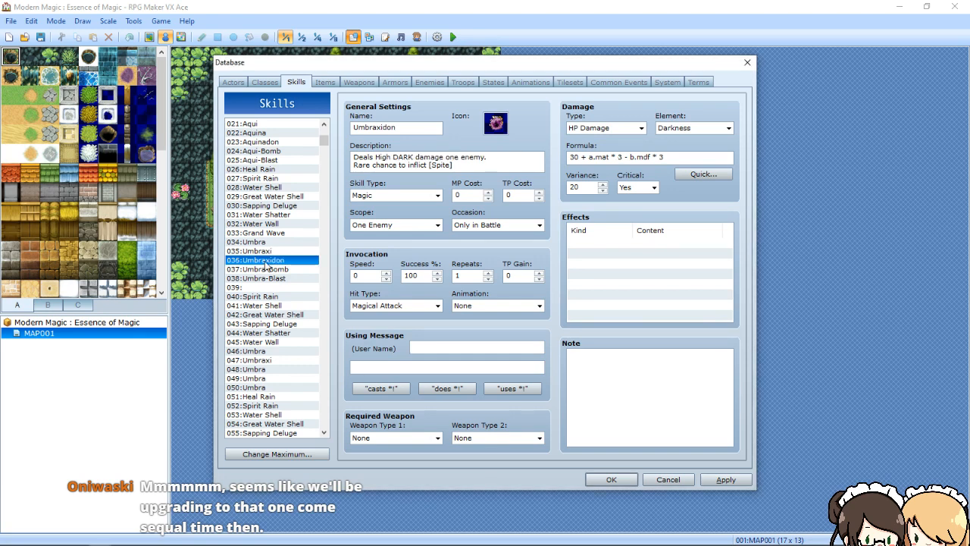
left_click(708, 174)
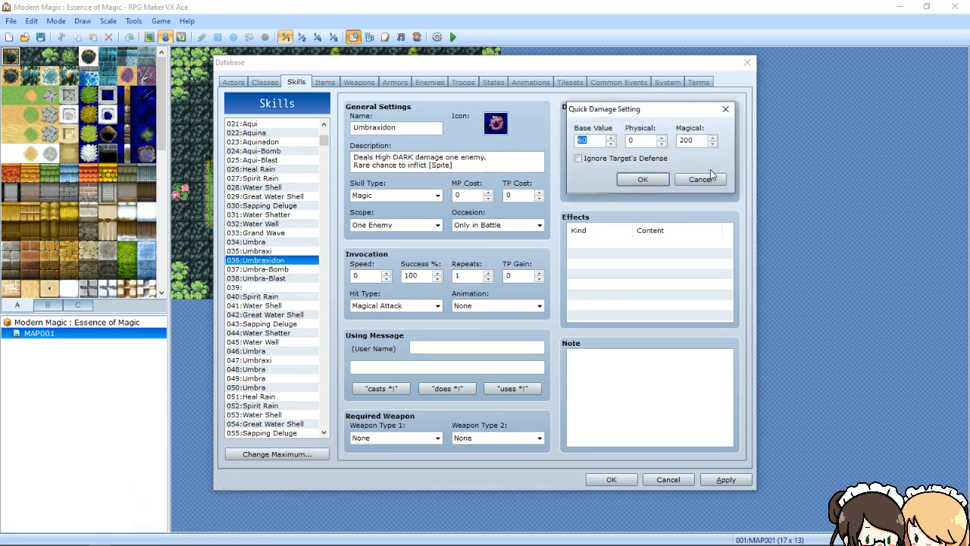
type("120")
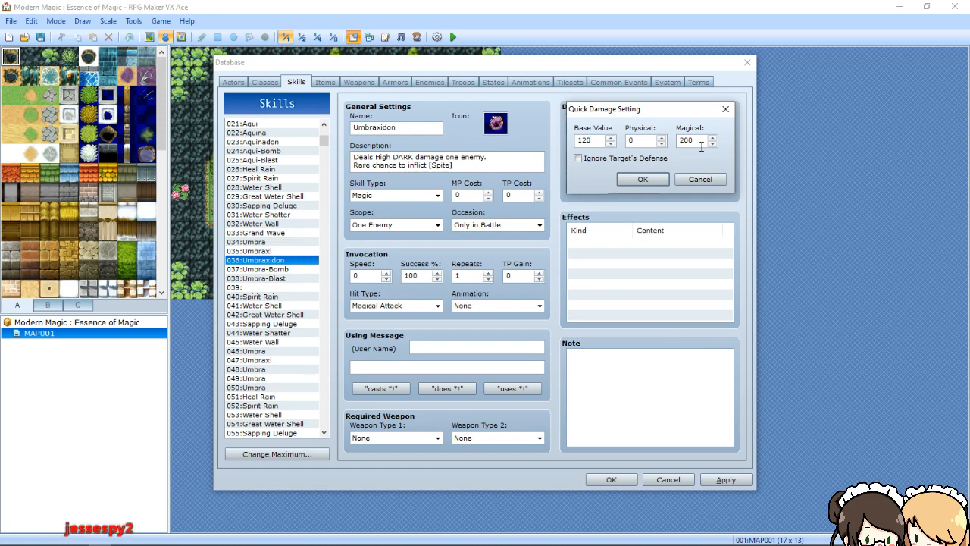
double_click(698, 143)
type("8")
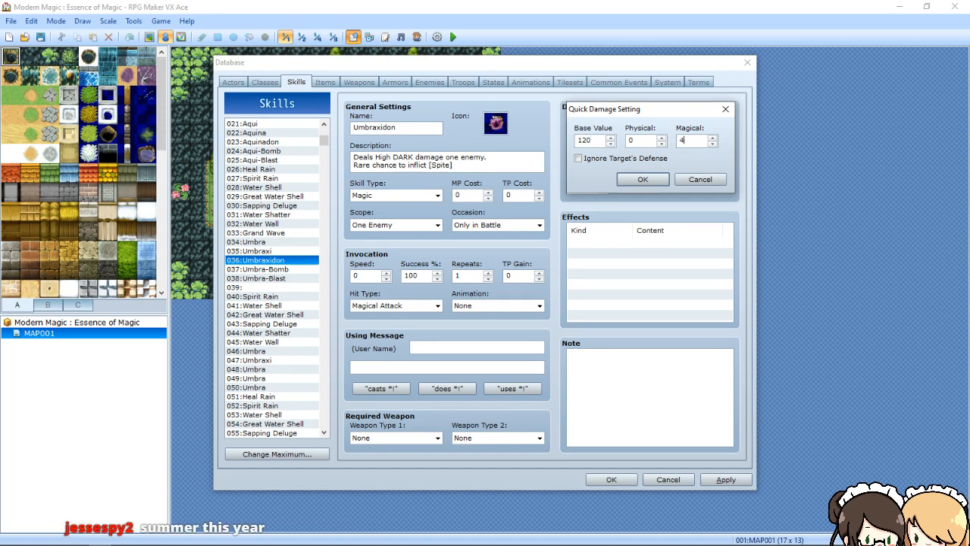
key("Return")
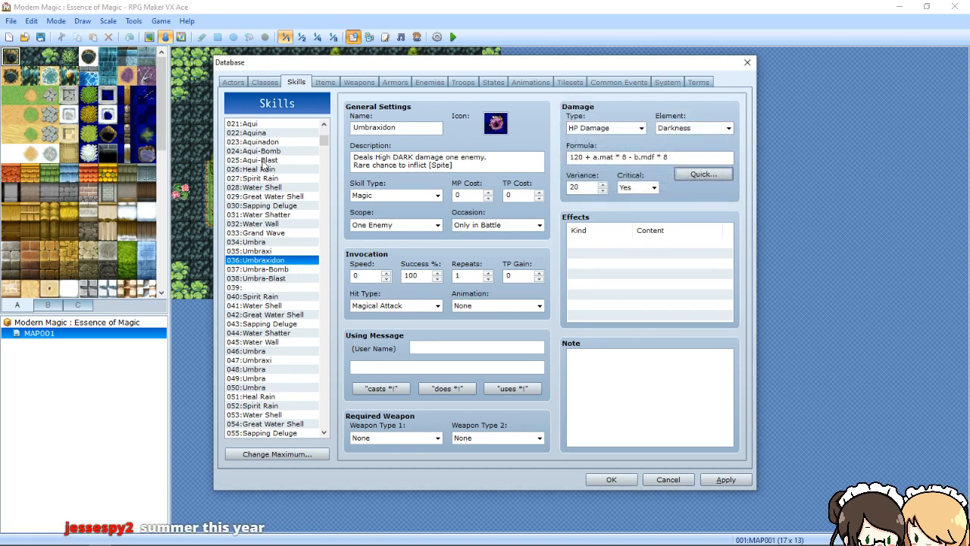
Consult Aquinadon's damage formula and set Umbraxidon's magical quick damage value to 300 to match it
left_click(264, 143)
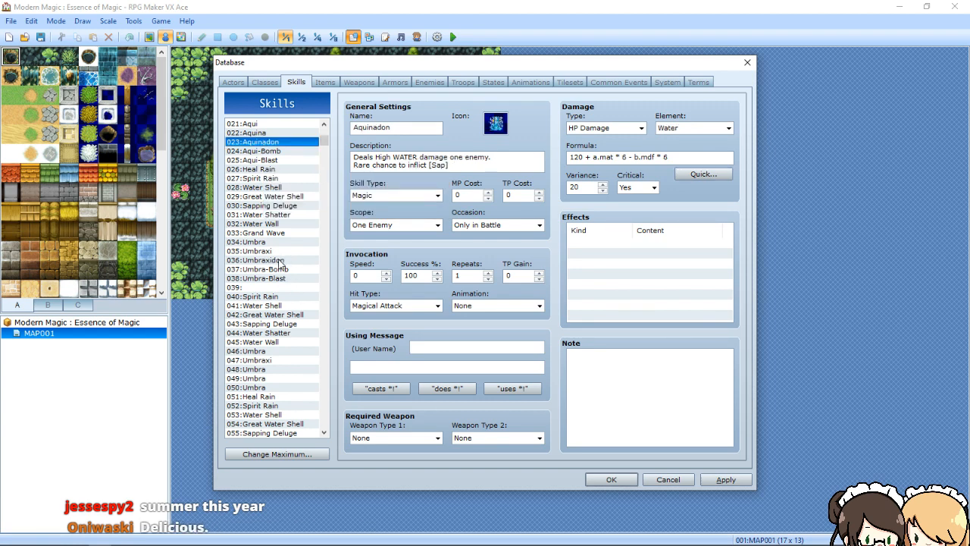
left_click(273, 260)
left_click(693, 175)
double_click(686, 140)
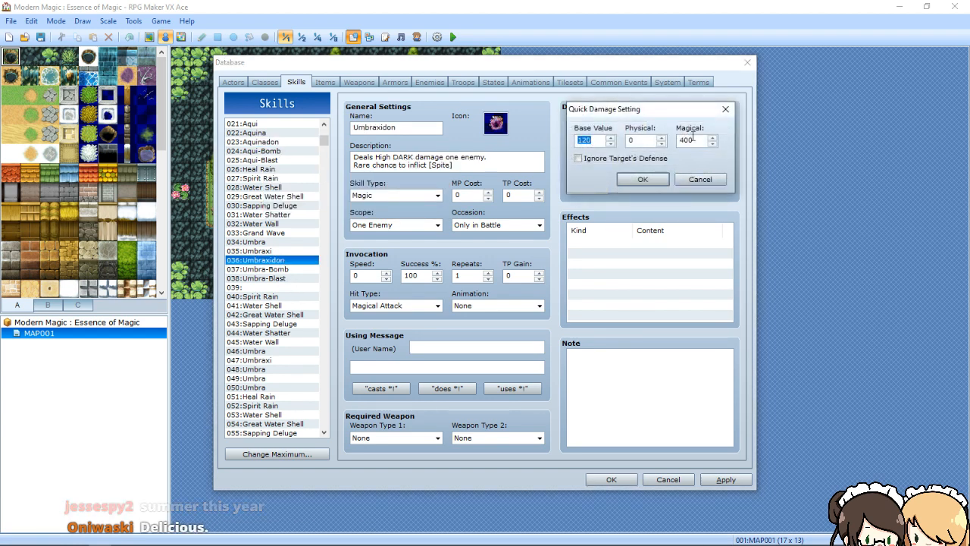
type("300")
key("Return")
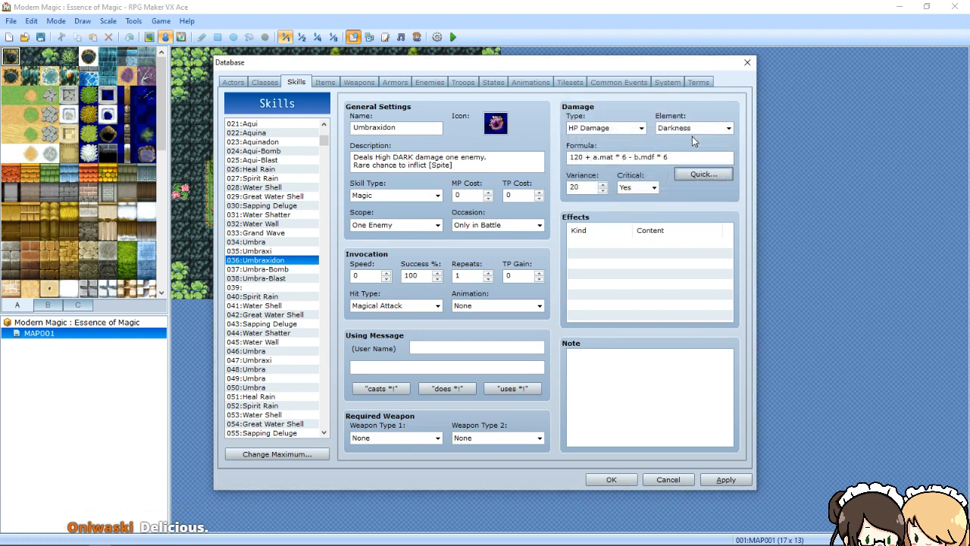
Compare the damage formulas of Umbra, Umbraxi and Umbraxidon with those of the single-target water skills
left_click(262, 242)
left_click(264, 250)
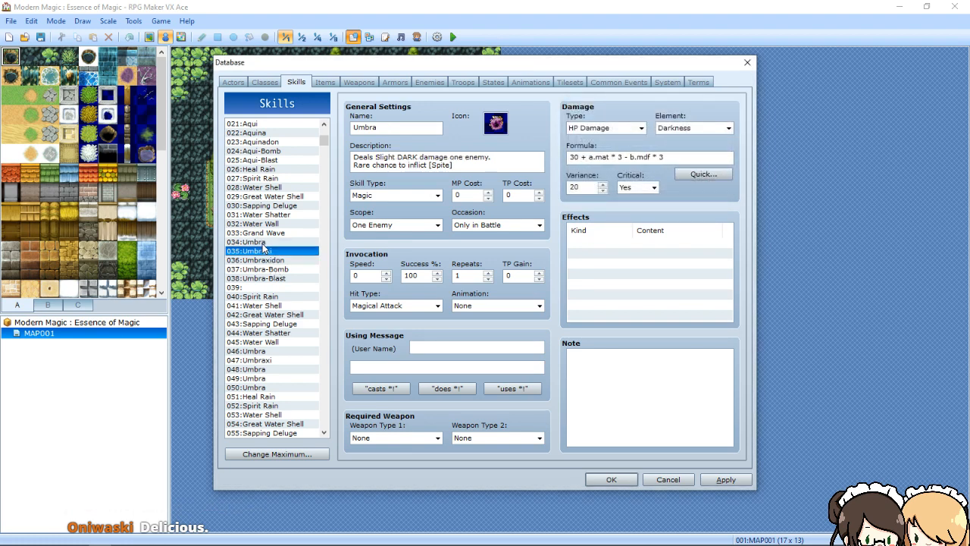
key("Down")
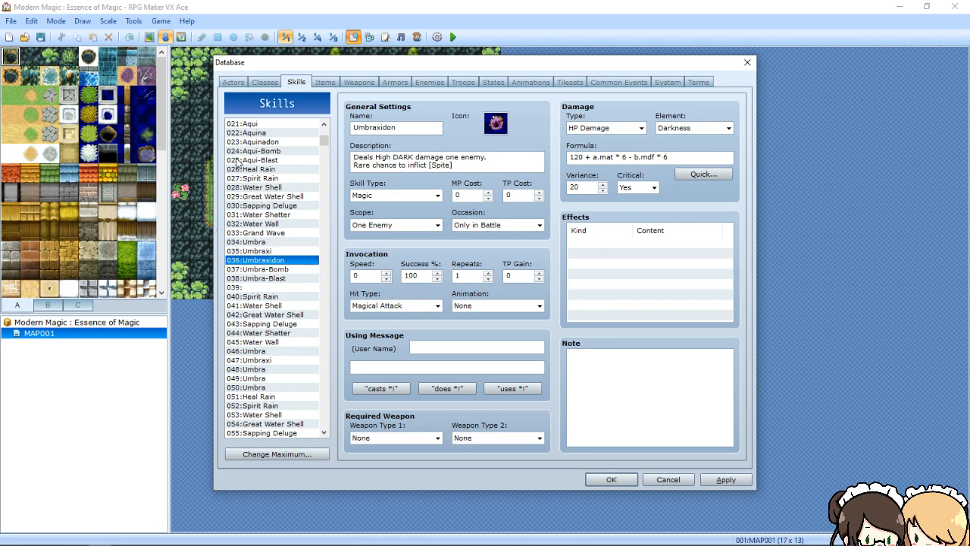
left_click(255, 127)
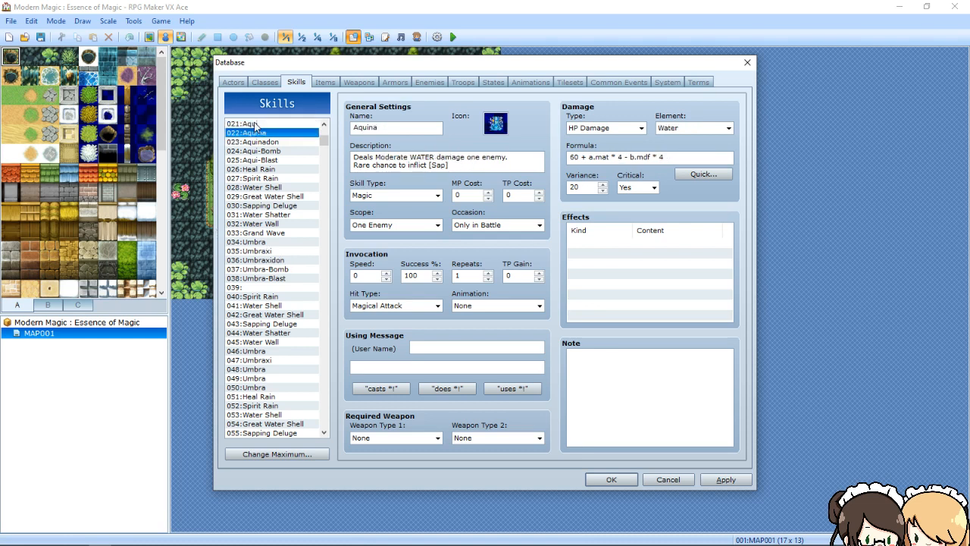
key("Down")
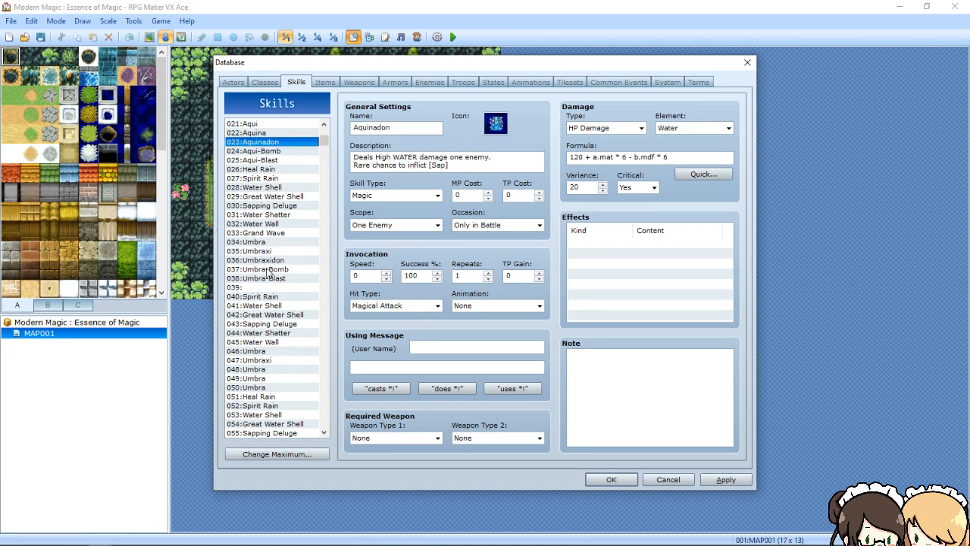
Review the Luxa, Luxali, Shining Ray and Aqui skills as reference and return to the empty skill 039
left_click(264, 289)
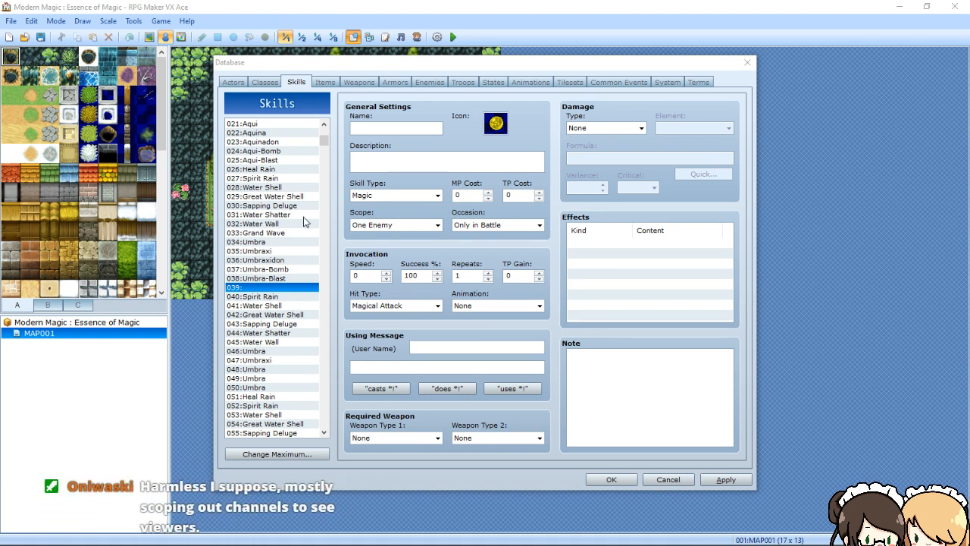
left_click(323, 124)
left_click(320, 123)
left_click(320, 122)
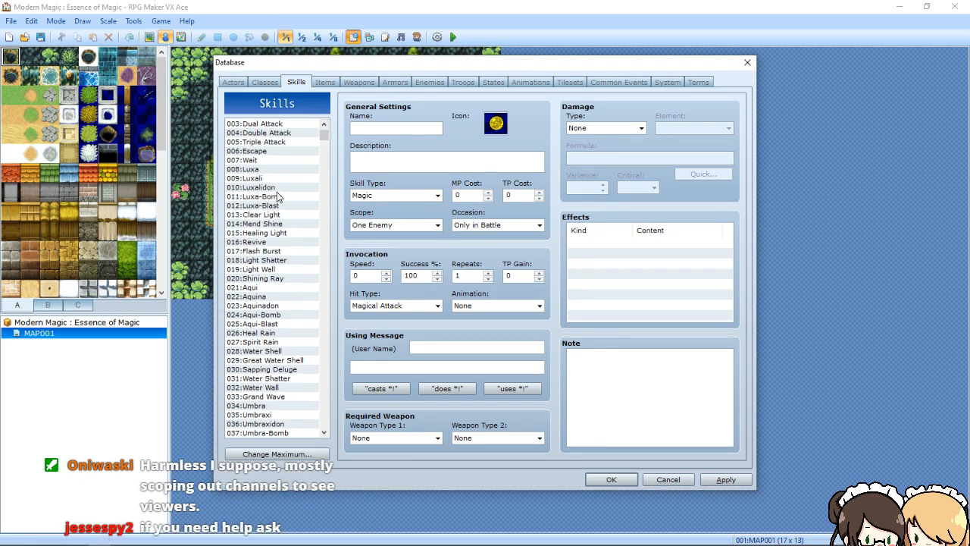
left_click(270, 169)
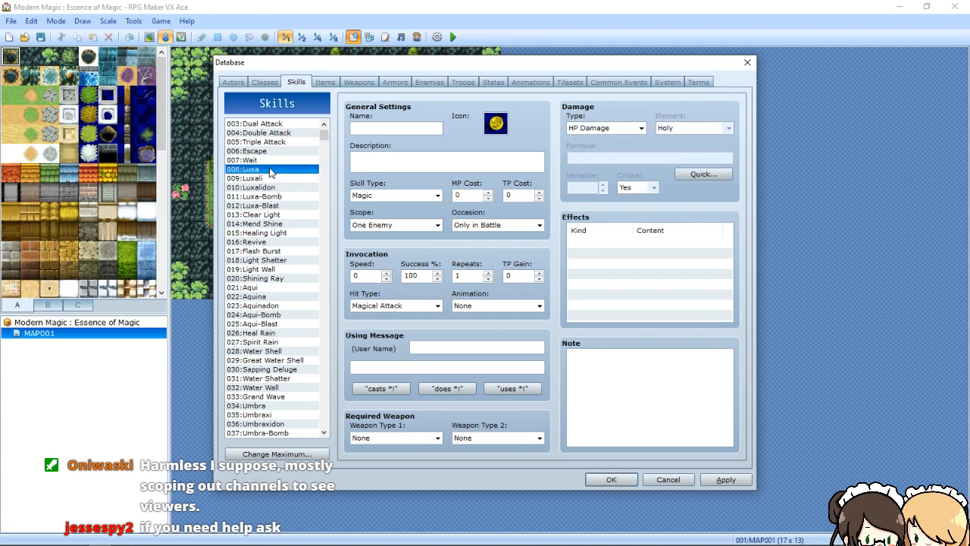
left_click(262, 180)
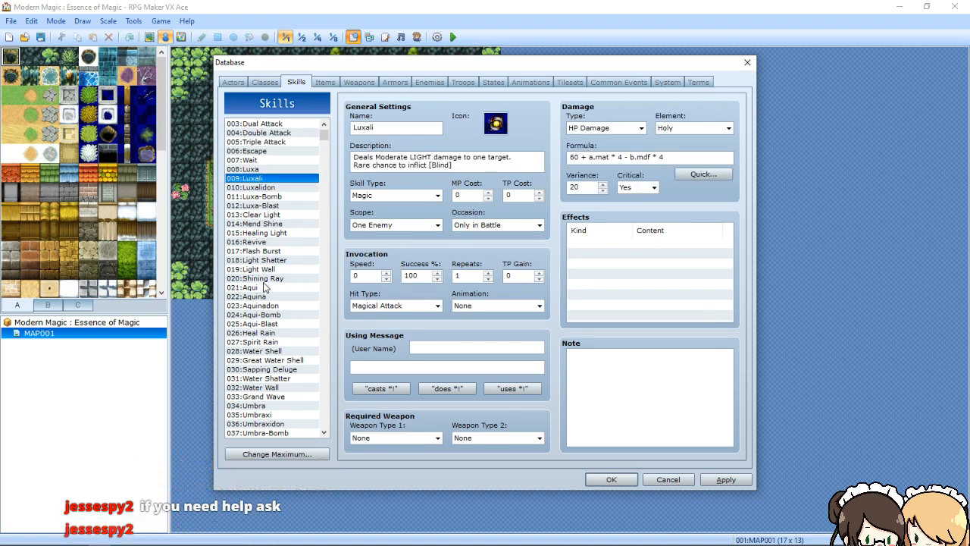
left_click(265, 279)
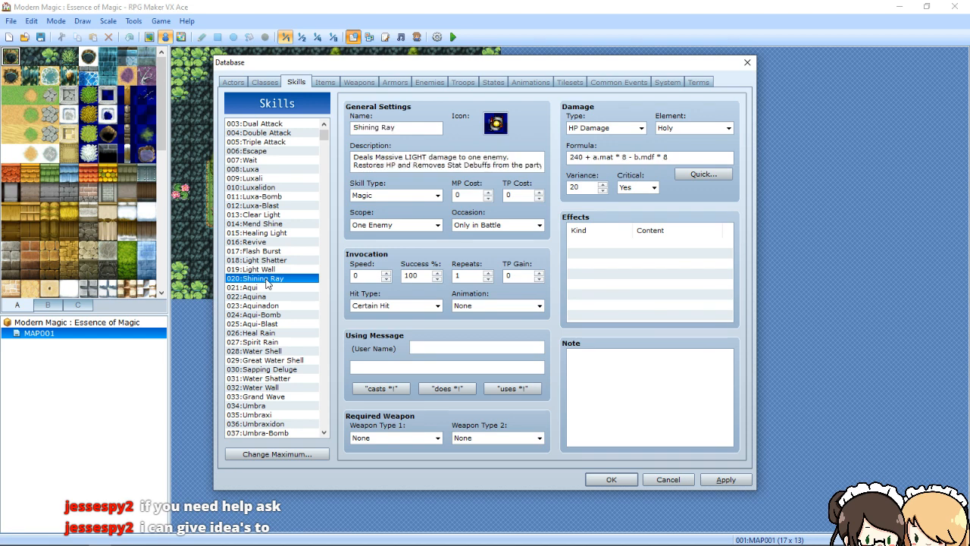
left_click(260, 288)
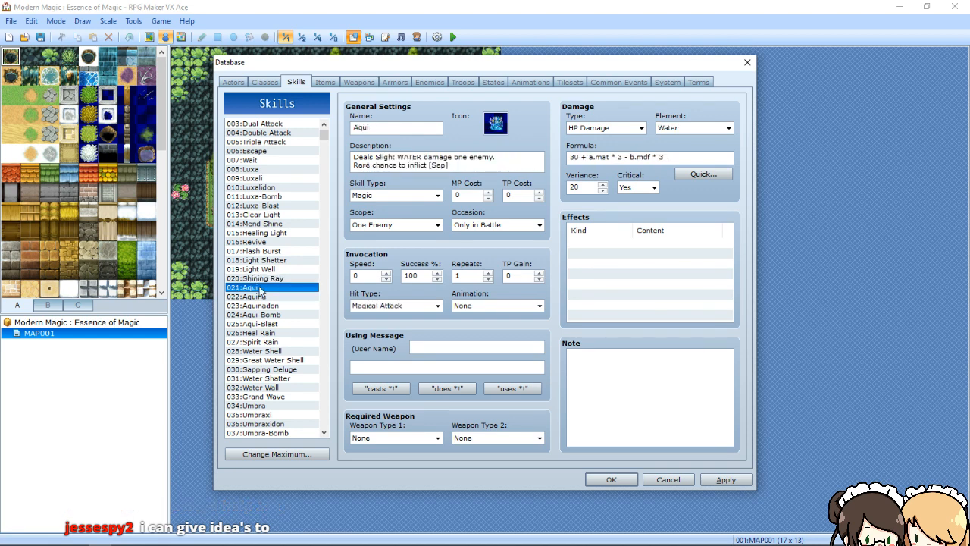
scroll(261, 290, "down", 3)
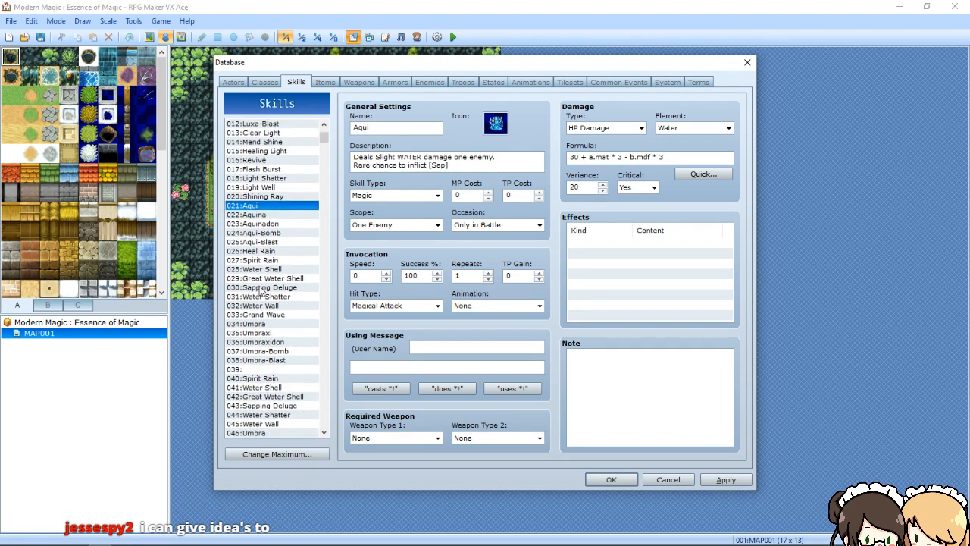
left_click(256, 363)
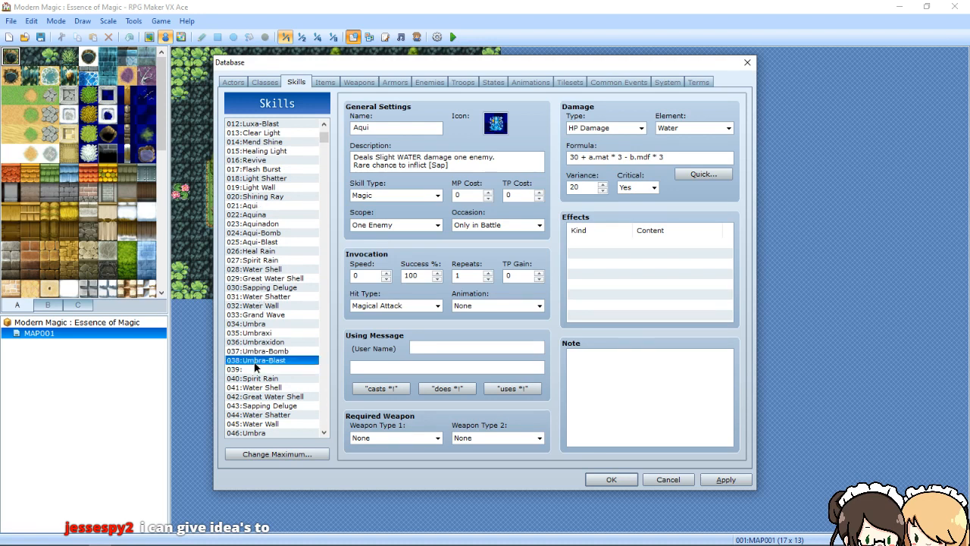
left_click(256, 369)
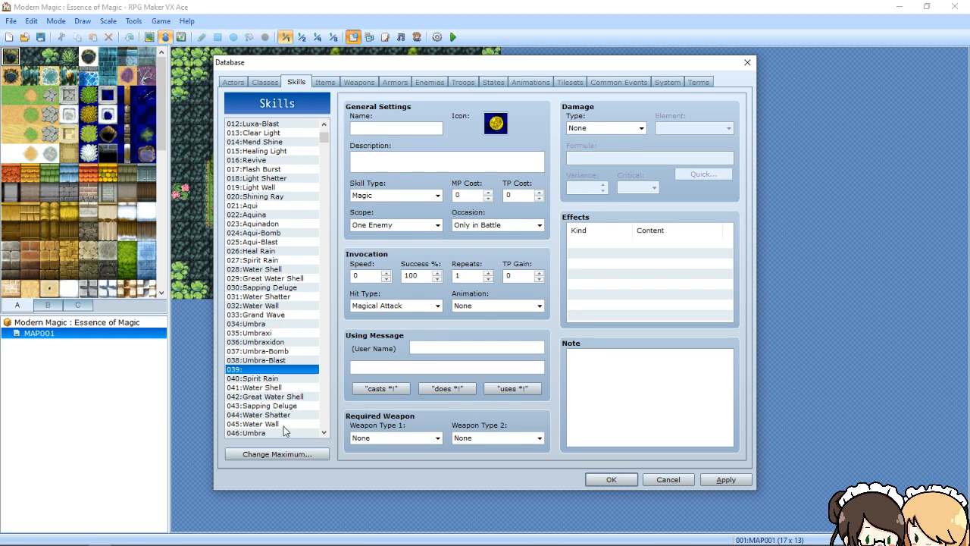
Check the Water Wall copy and Grand Wave, and clear the duplicate Umbra skill in slot 046
left_click(324, 432)
left_click(324, 432)
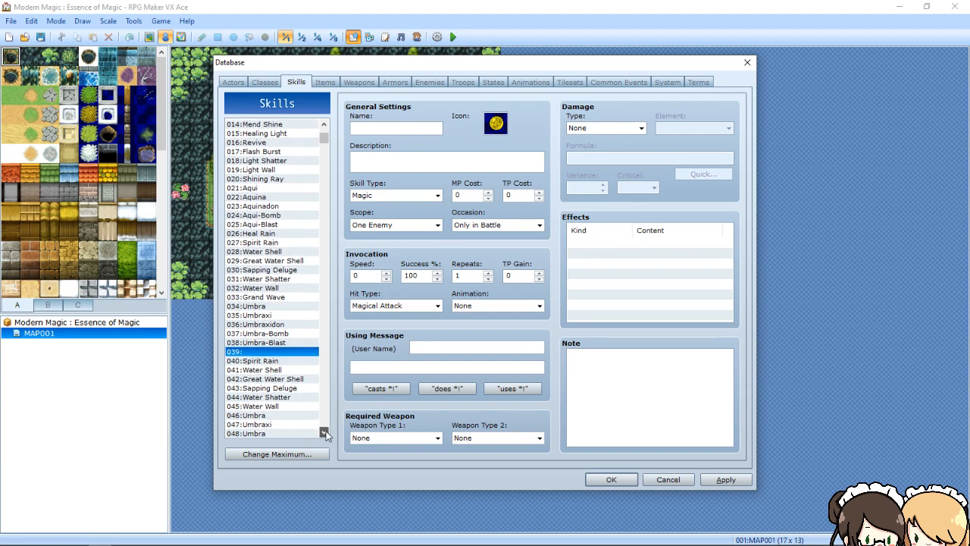
left_click(324, 432)
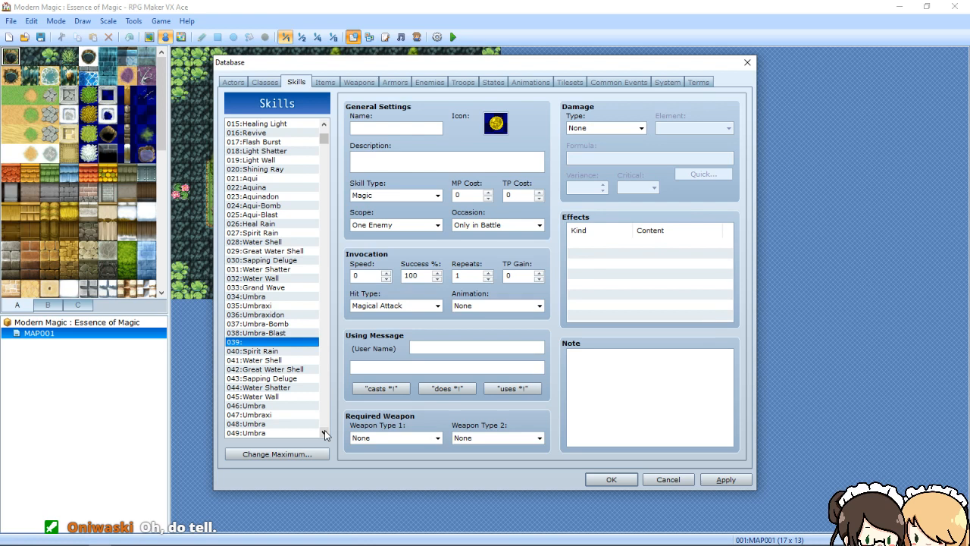
left_click(277, 399)
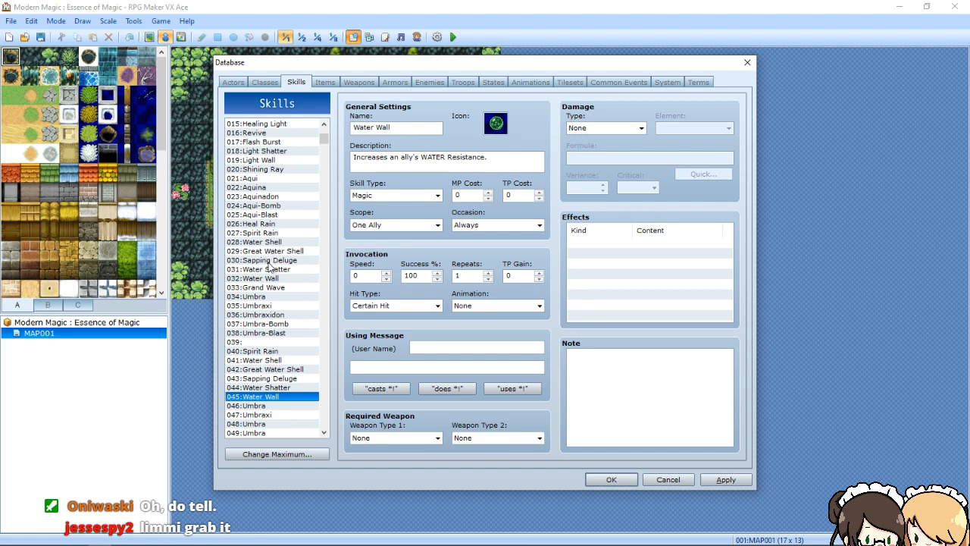
left_click(266, 287)
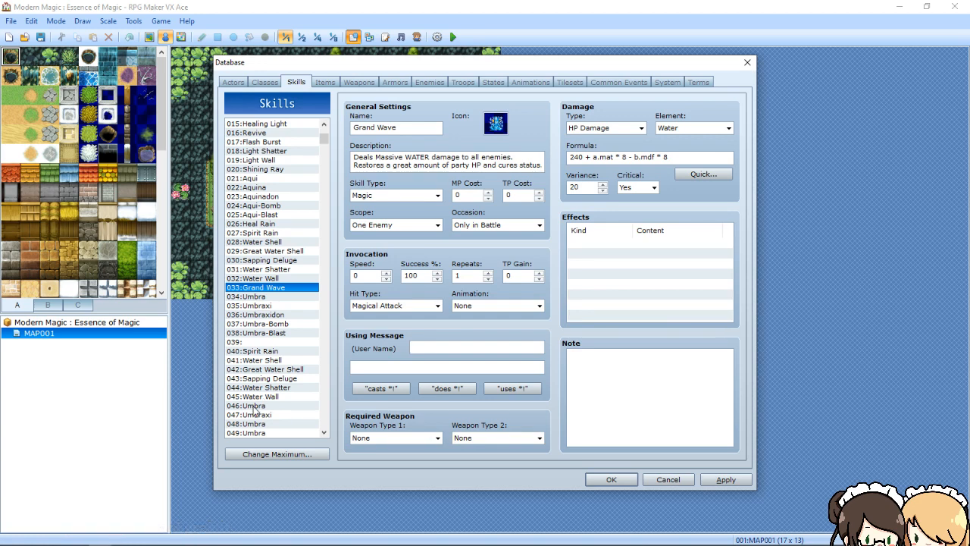
left_click(254, 407)
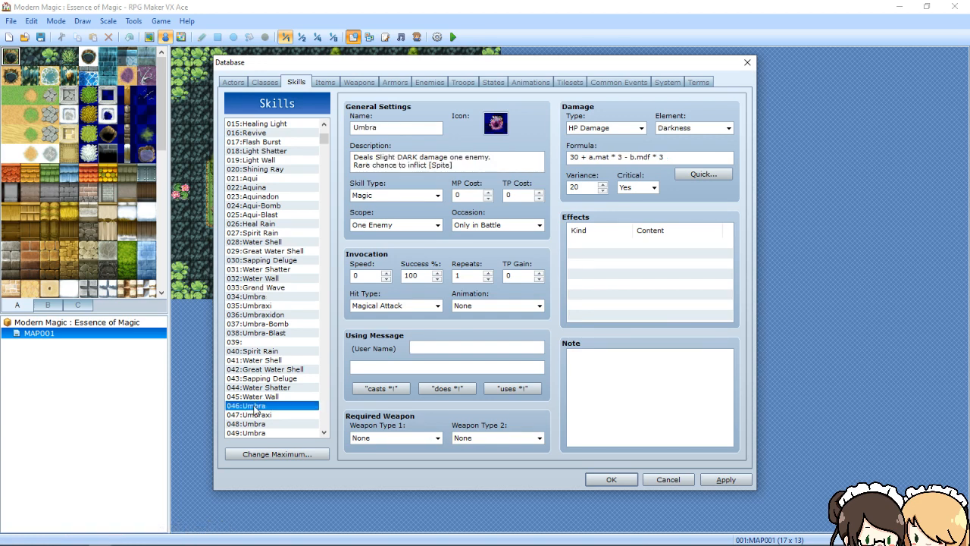
key("Delete")
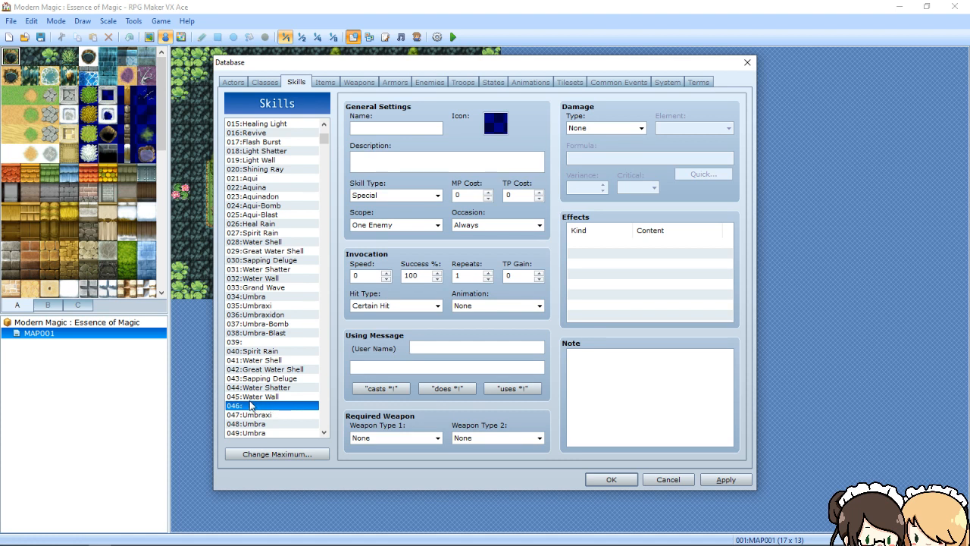
Name the empty skill 039 "Hex Word"
left_click(268, 342)
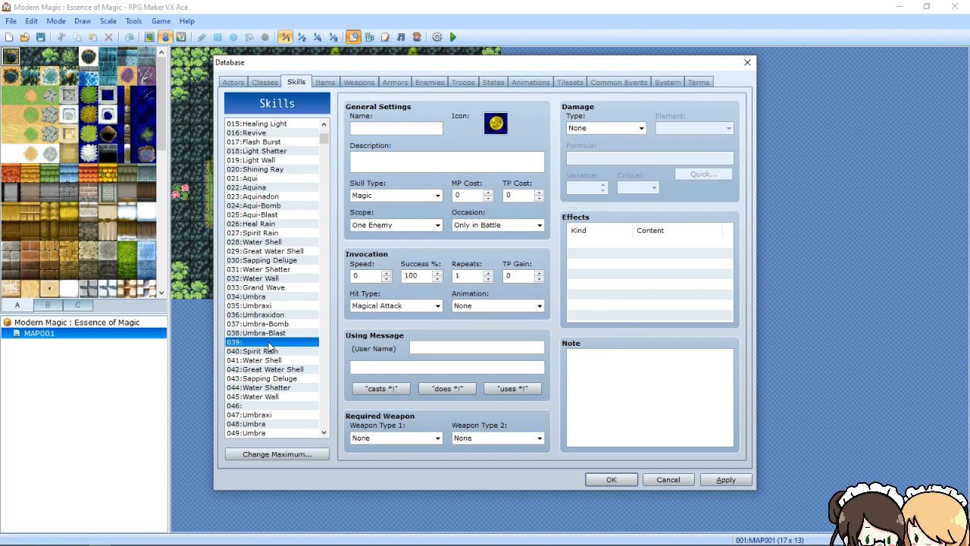
left_click(395, 126)
type("CU")
key("BackSpace")
type("ur")
key("BackSpace")
key("BackSpace")
type("Hexxing")
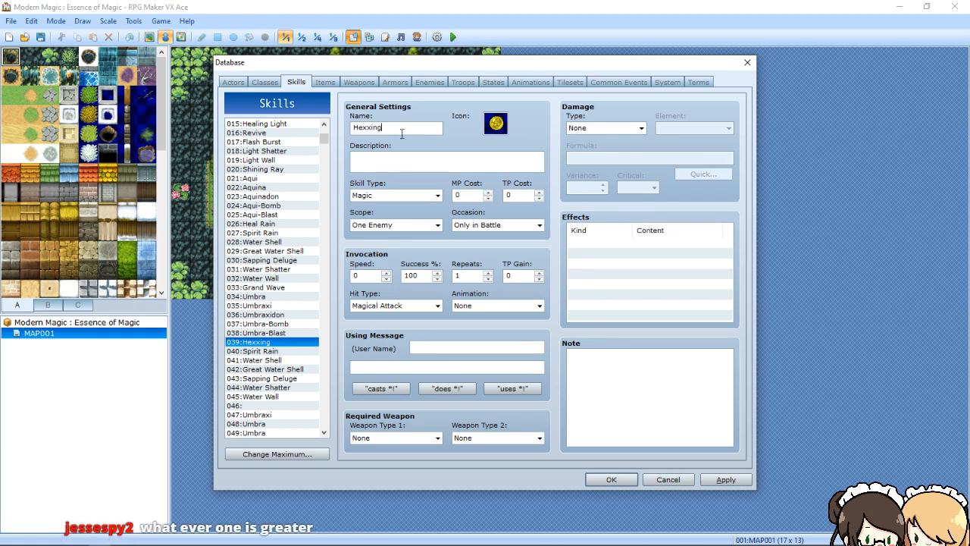
key("BackSpace")
key("BackSpace")
key("BackSpace")
type("Word")
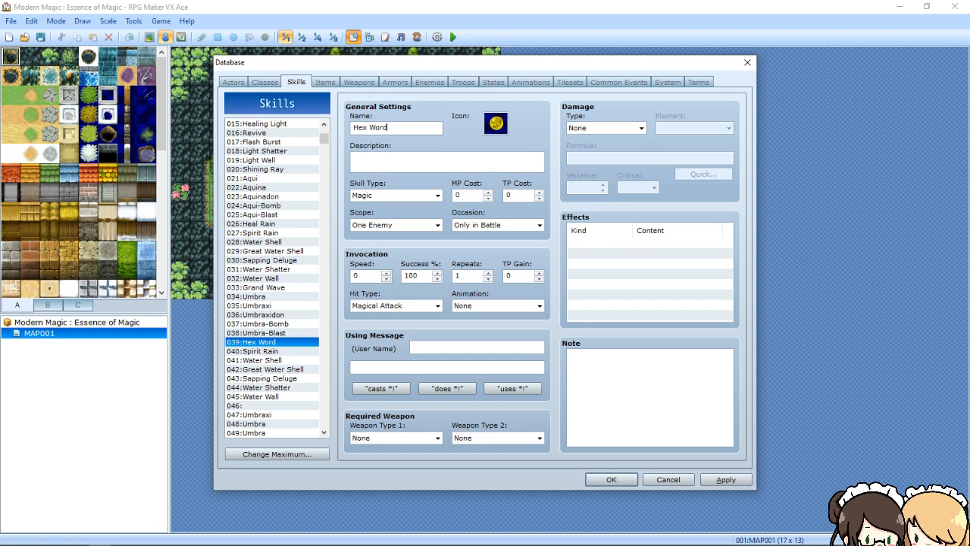
Describe the Hex Word skill as "Moderate chance to inflict [Curse] on a single enemy."
left_click(391, 156)
left_click(250, 262)
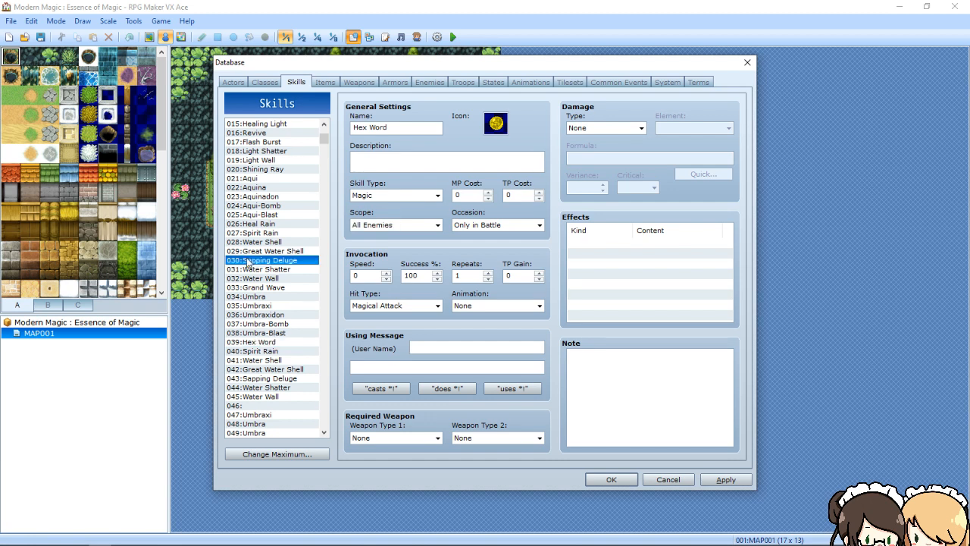
left_click(259, 342)
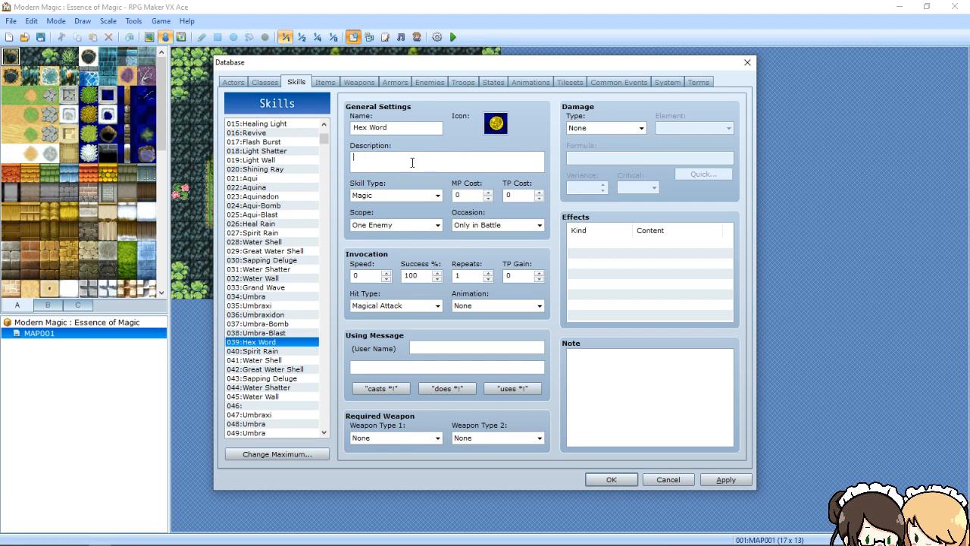
type("Moderate chance to inflict [Cur")
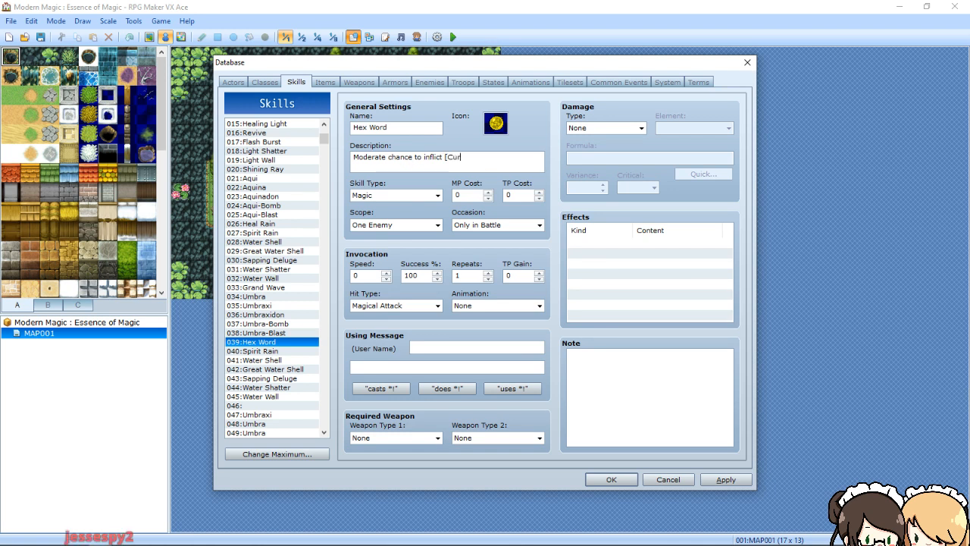
type("se]")
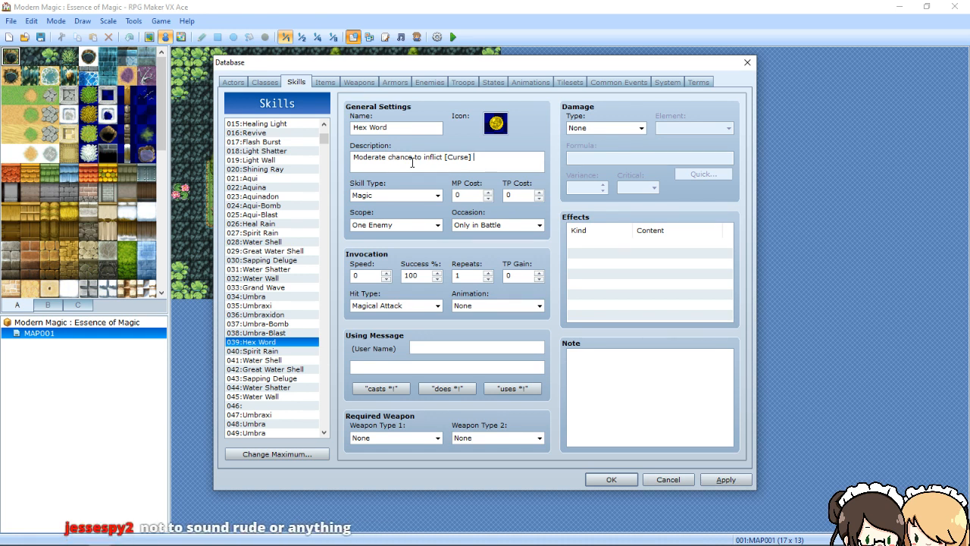
type("on a single enemy.")
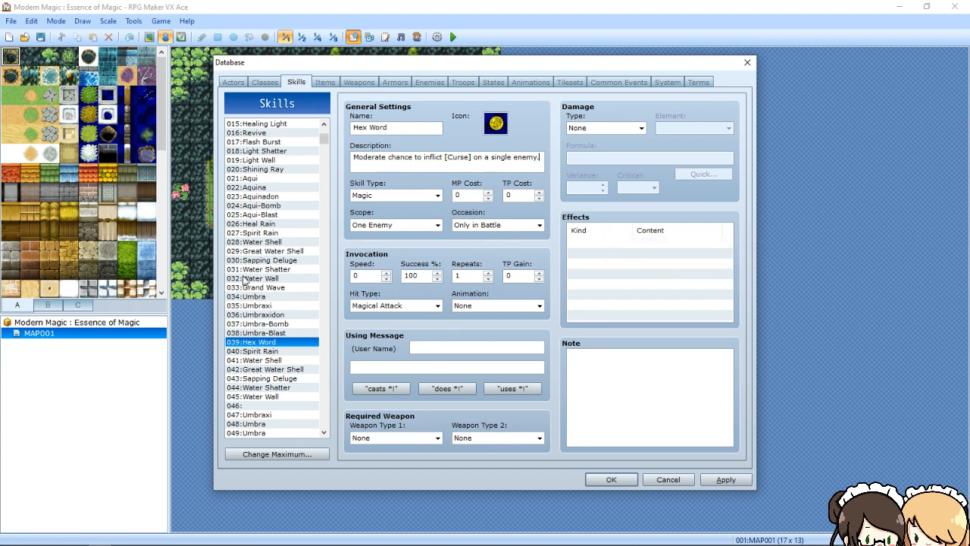
Clear the description of the Spirit Rain copy in slot 040 and rename that skill "Drain Aura"
left_click(260, 353)
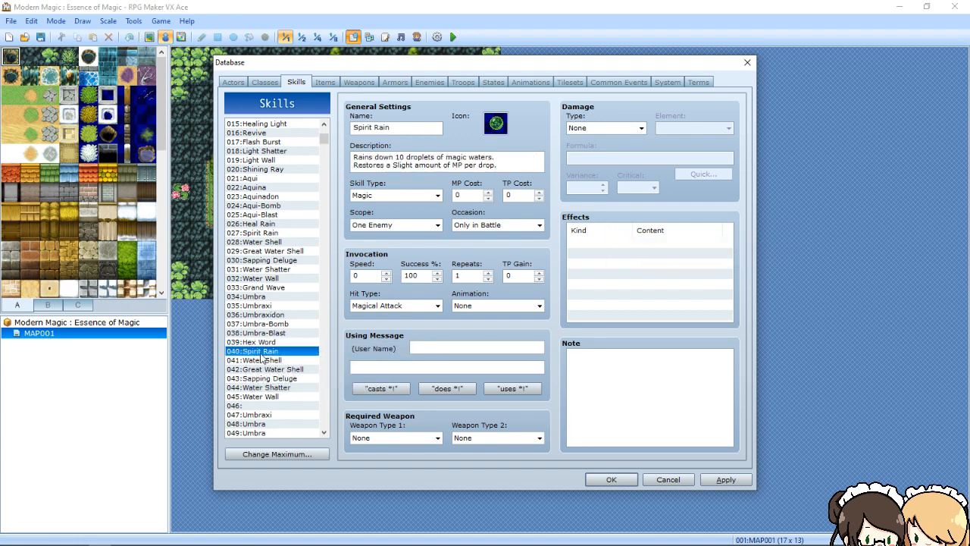
left_click(438, 161)
key("ctrl+a")
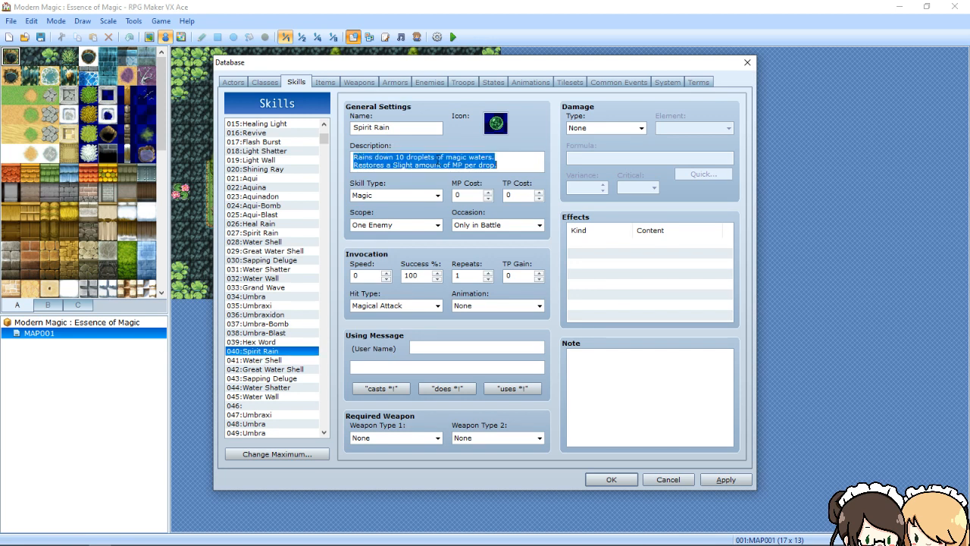
key("BackSpace")
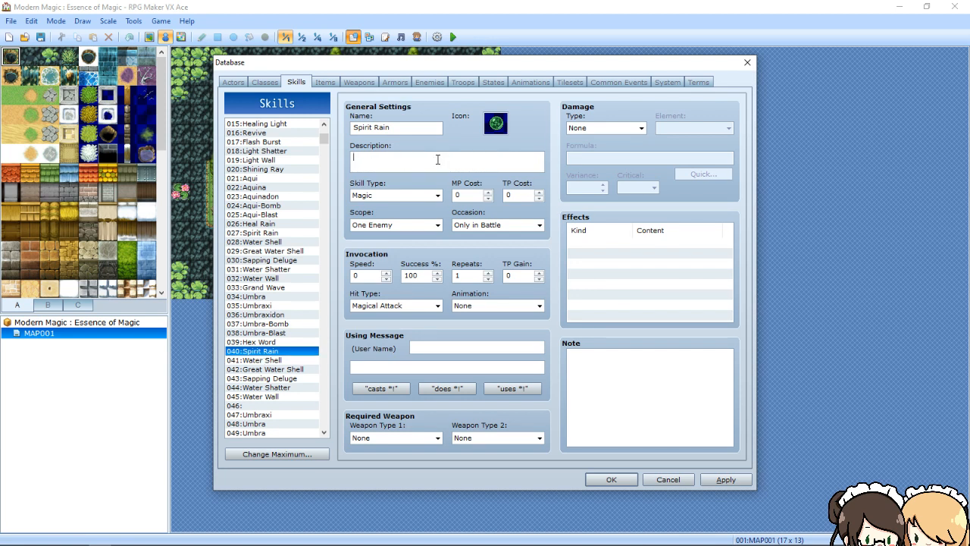
left_click(394, 126)
key("ctrl+a")
key("BackSpace")
type("Drain Aura")
Set Drain Aura's scope to One Ally, describe it as "Grants a single ally [Life Drain] to their Weapon Traits.", and apply the changes
left_click(367, 159)
type("Grant")
left_click(412, 224)
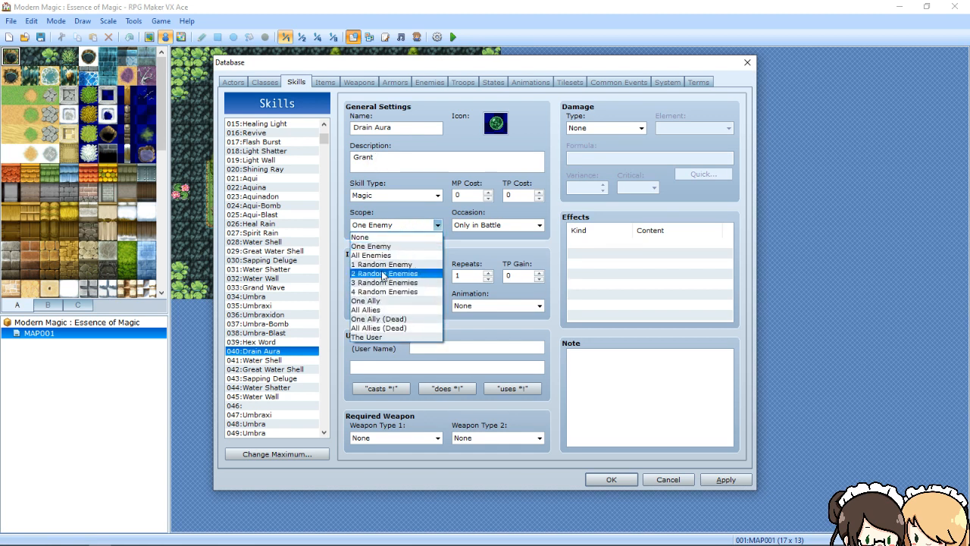
left_click(377, 302)
double_click(398, 157)
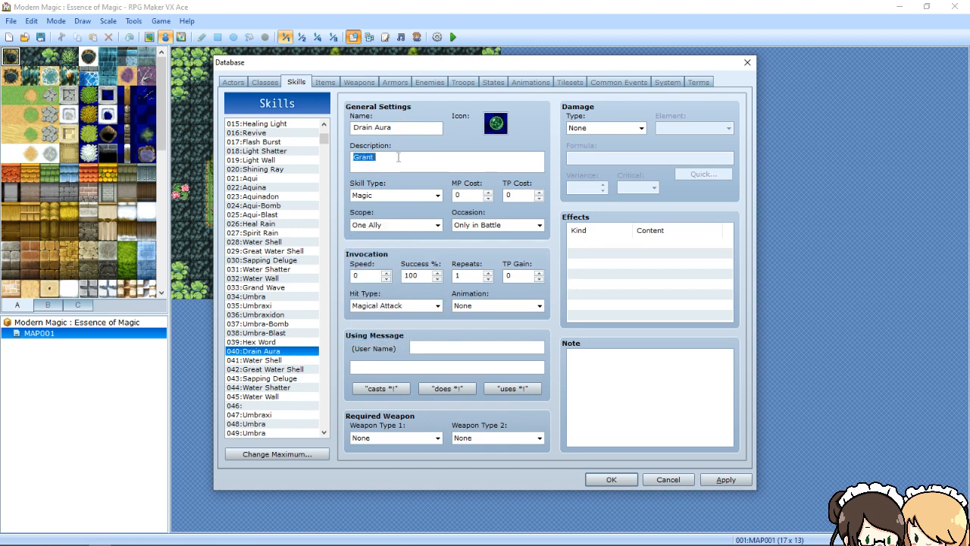
left_click(398, 157)
type("s a single ally [Life ")
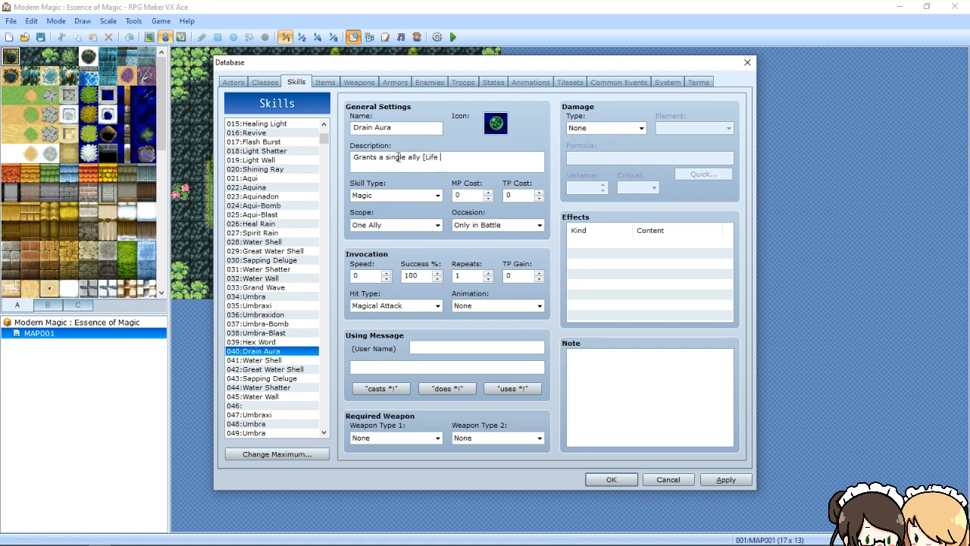
type("Drain] to their Weapon Traits")
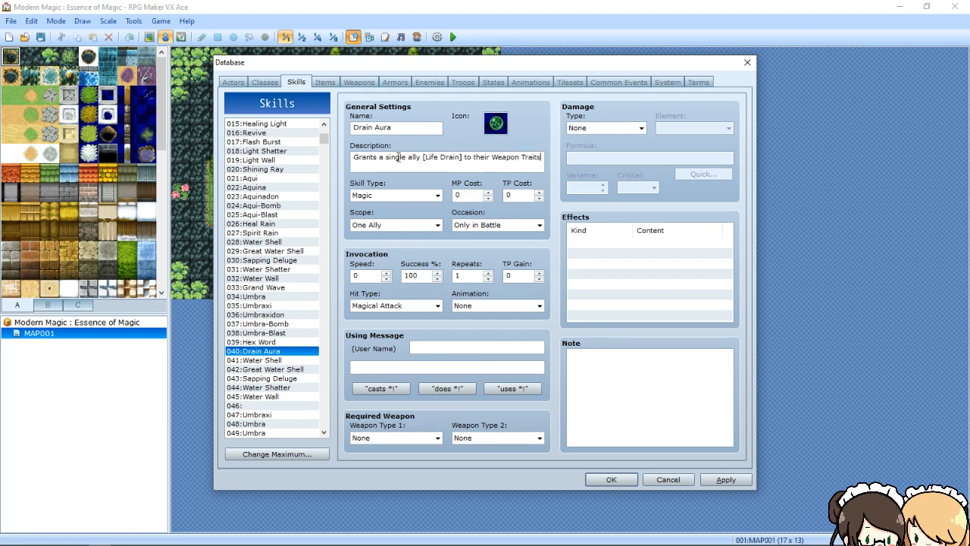
type(".")
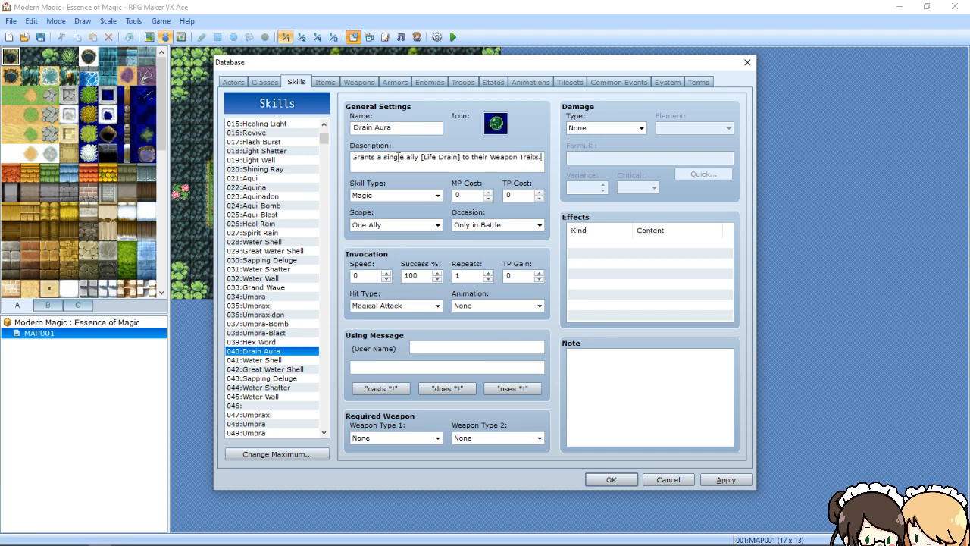
left_click(722, 483)
Clear the name and description of the Water Shell copy in slot 041
left_click(275, 360)
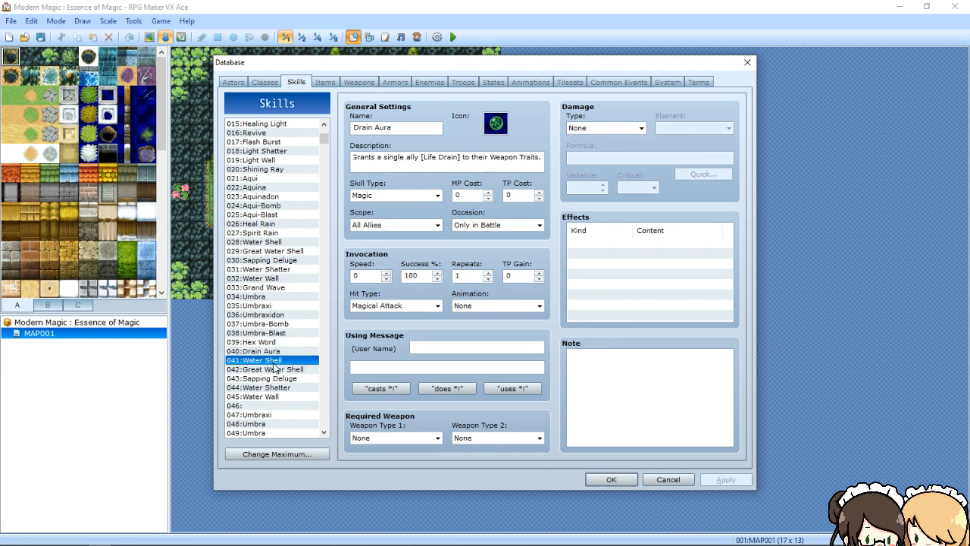
double_click(412, 128)
key("BackSpace")
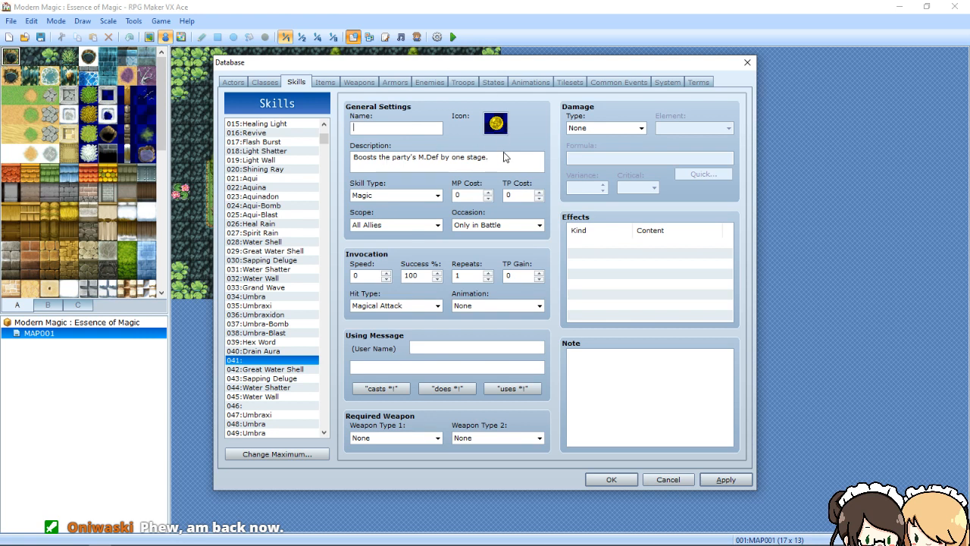
key("Tab")
key("BackSpace")
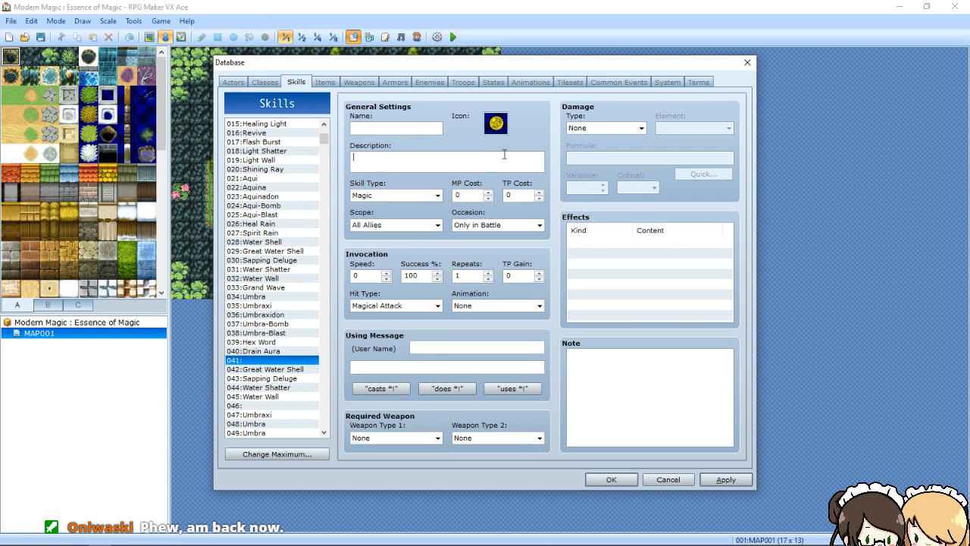
left_click(438, 131)
type("Maim")
key("BackSpace")
key("BackSpace")
key("BackSpace")
key("BackSpace")
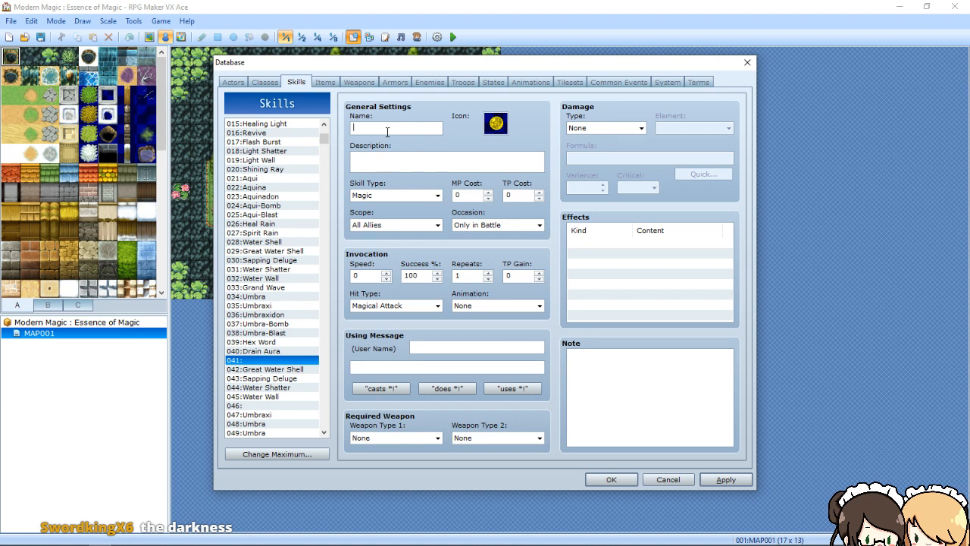
type("Maim")
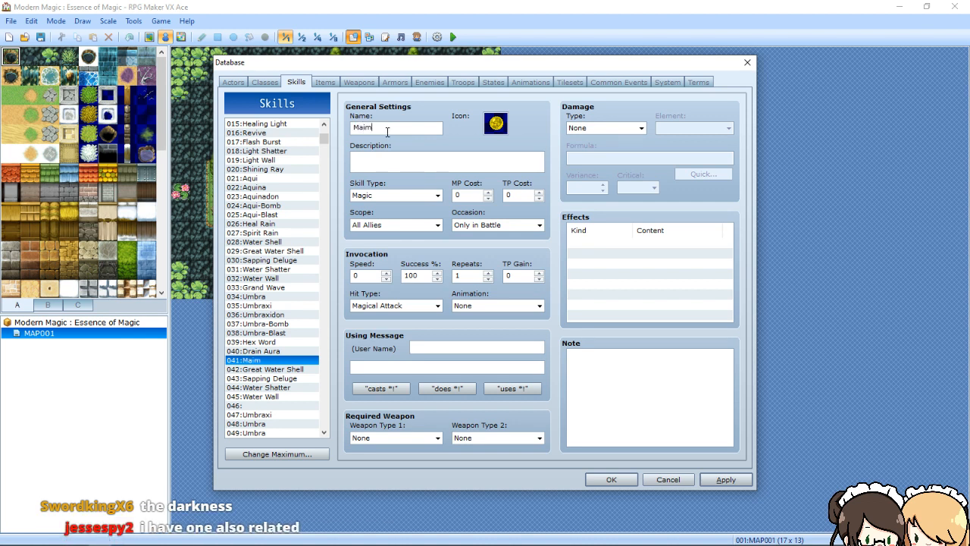
type("ing")
key("BackSpace")
key("BackSpace")
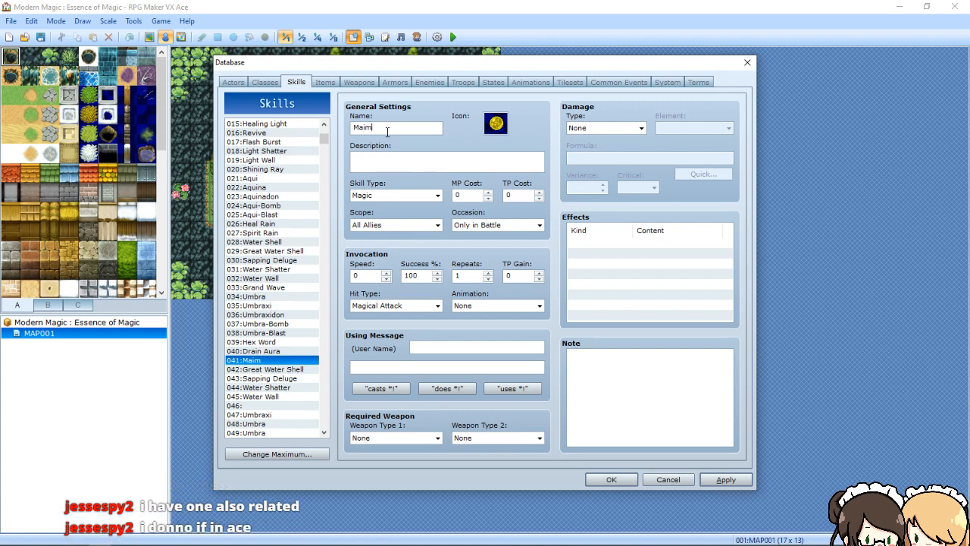
key("BackSpace")
key("BackSpace")
key("BackSpace")
key("BackSpace")
type("Wounded")
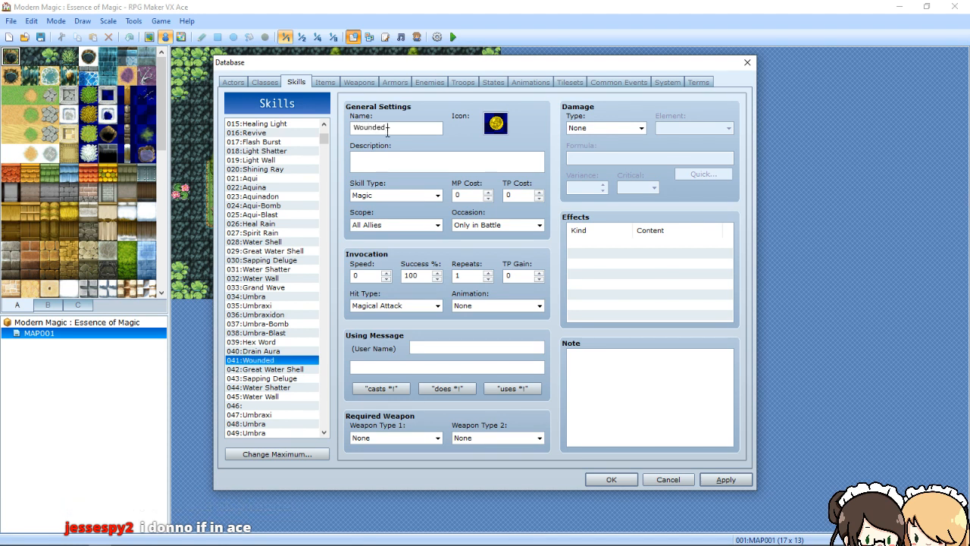
type(" Aura")
key("BackSpace")
key("BackSpace")
key("BackSpace")
key("BackSpace")
key("BackSpace")
key("BackSpace")
key("BackSpace")
key("BackSpace")
key("BackSpace")
key("BackSpace")
key("BackSpace")
key("BackSpace")
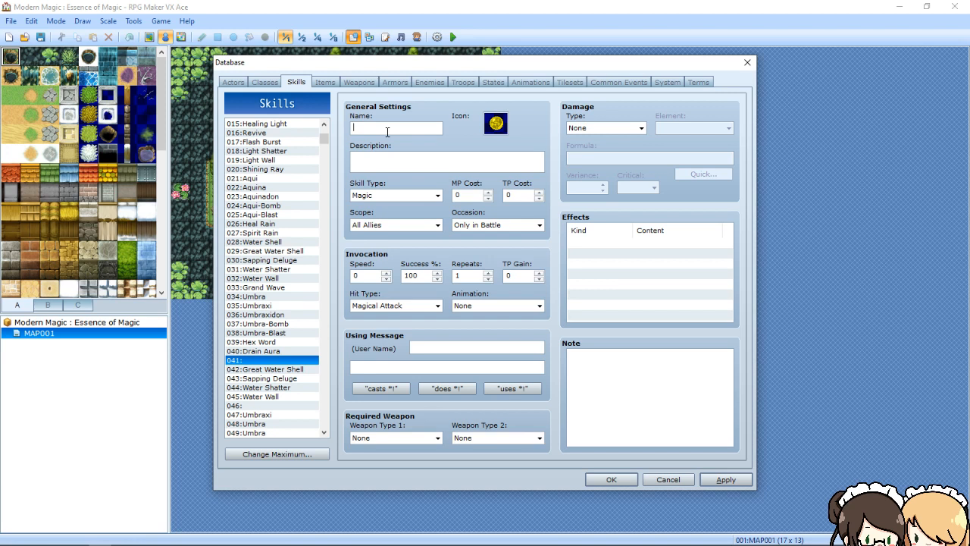
type("Wo")
key("BackSpace")
key("BackSpace")
type("Life Dr")
key("BackSpace")
key("BackSpace")
key("BackSpace")
key("BackSpace")
key("BackSpace")
key("BackSpace")
key("BackSpace")
Review the [Life Drain] wording in Drain Aura's description
left_click(254, 353)
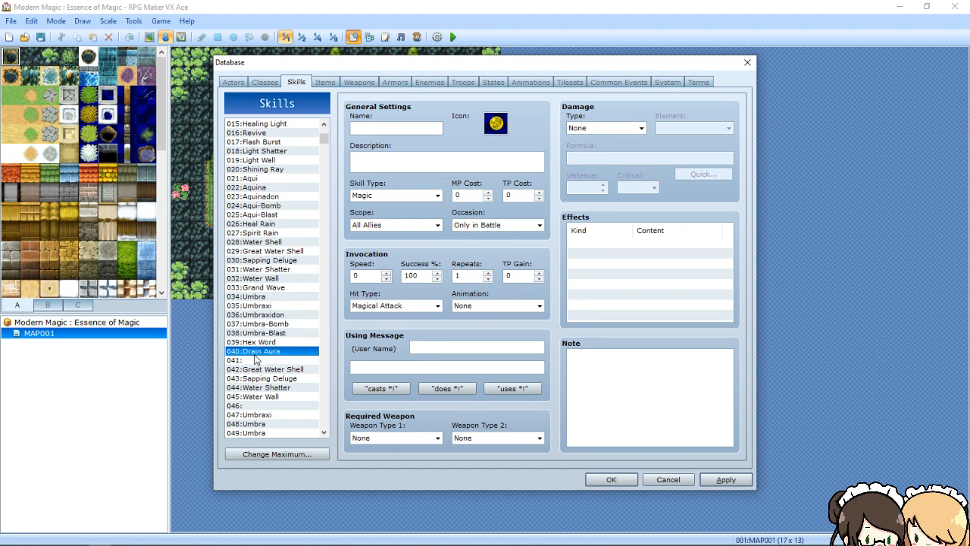
triple_click(420, 158)
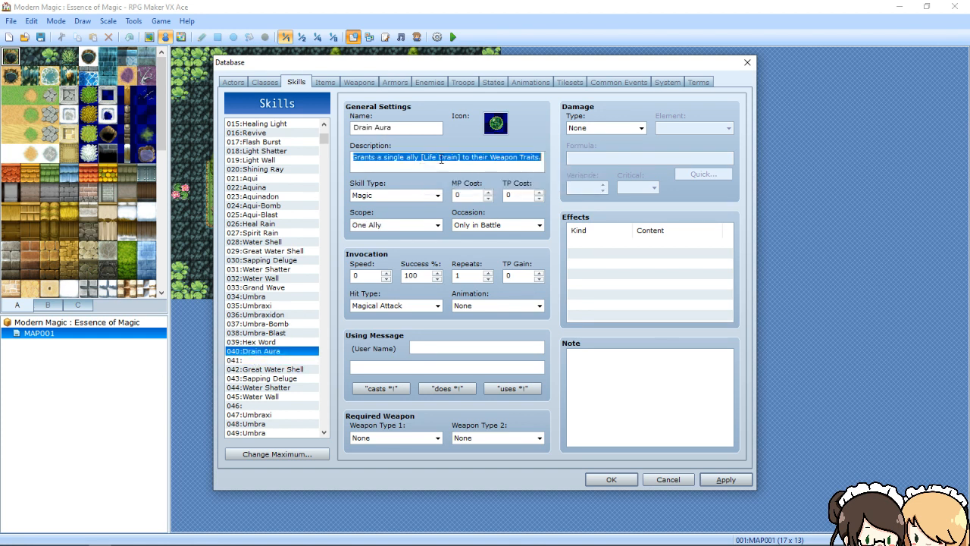
left_click_drag(461, 157, 419, 157)
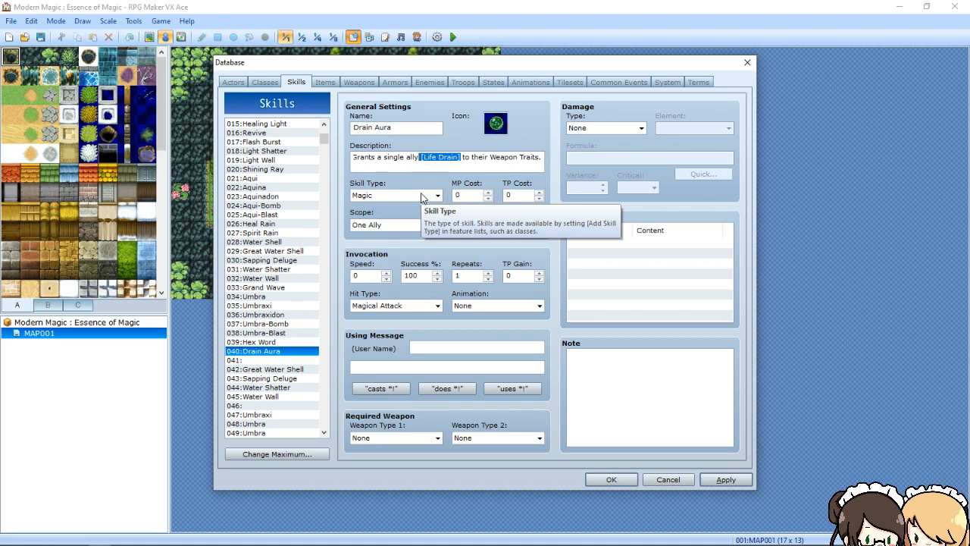
Name the empty skill 041 "Maim & Panic"
left_click(261, 360)
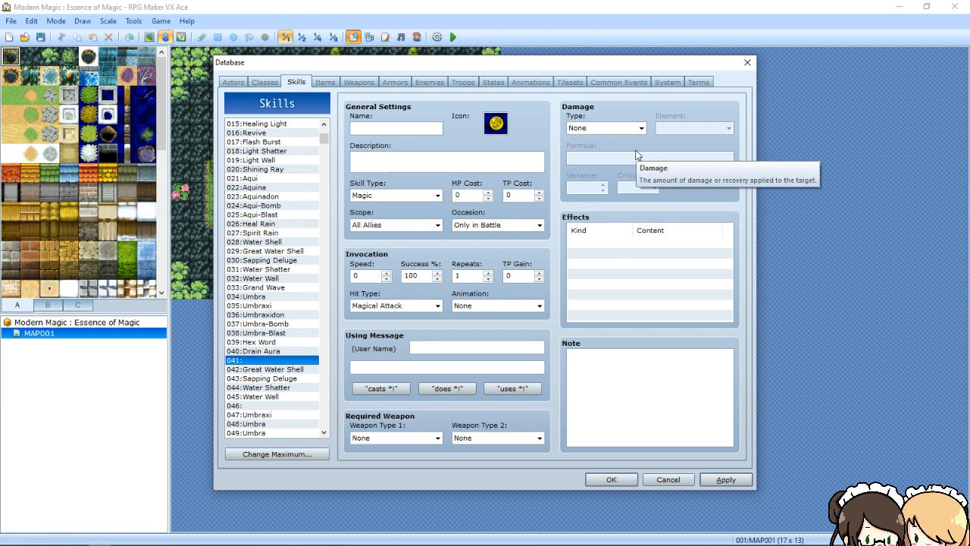
left_click(429, 132)
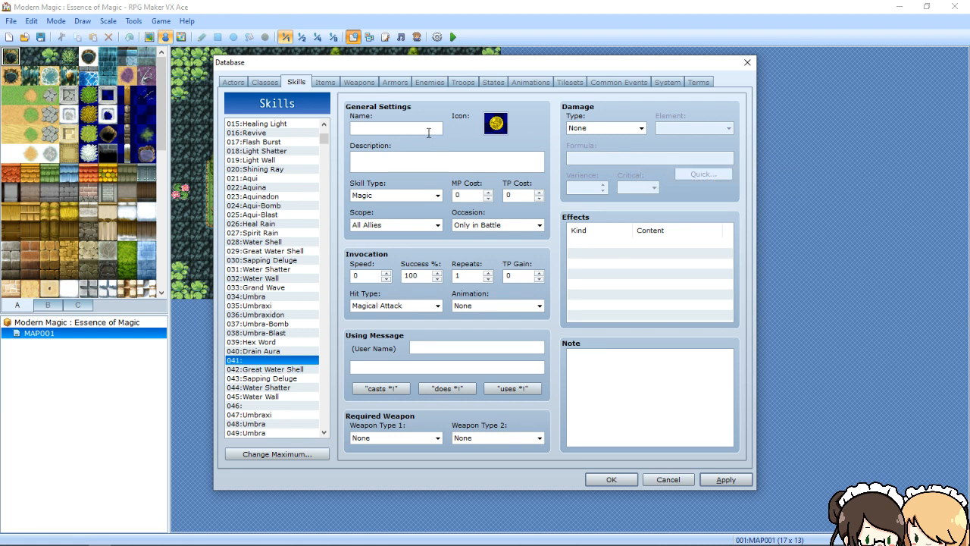
type("Void He")
key("BackSpace")
key("BackSpace")
key("BackSpace")
key("BackSpace")
key("BackSpace")
key("BackSpace")
key("BackSpace")
type("Maim")
type("& Panic")
Enter "Reduces the target's healing and item effectiveness." as the first line of Maim & Panic's description
left_click(394, 161)
type("Recudes")
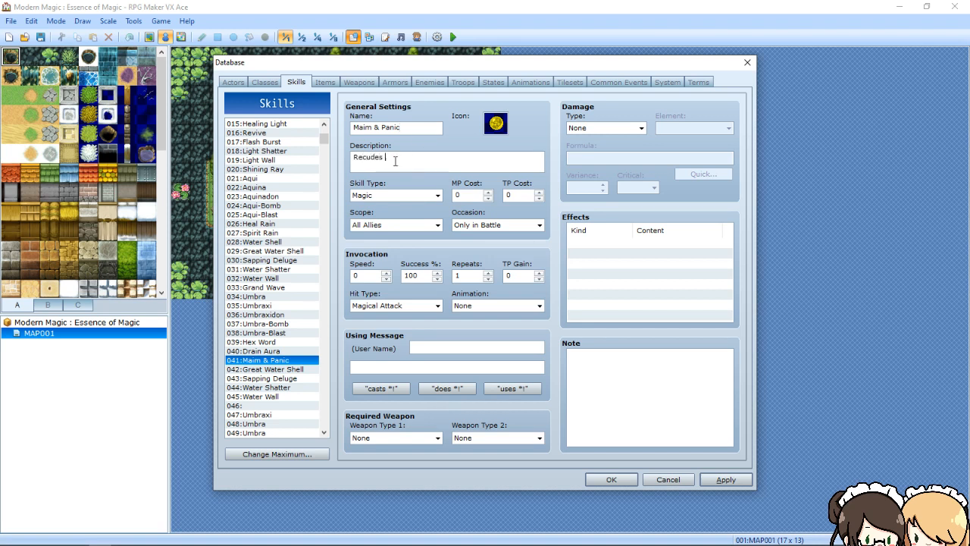
key("BackSpace")
key("BackSpace")
key("BackSpace")
key("BackSpace")
key("BackSpace")
key("BackSpace")
type("d")
type("uces t")
type("he")
type(" target's ")
type("Heali")
type("ng Rate")
key("BackSpace")
key("BackSpace")
key("BackSpace")
key("BackSpace")
key("BackSpace")
key("BackSpace")
type("g")
key("BackSpace")
key("BackSpace")
key("BackSpace")
key("BackSpace")
key("BackSpace")
key("BackSpace")
key("BackSpace")
type("healing and item")
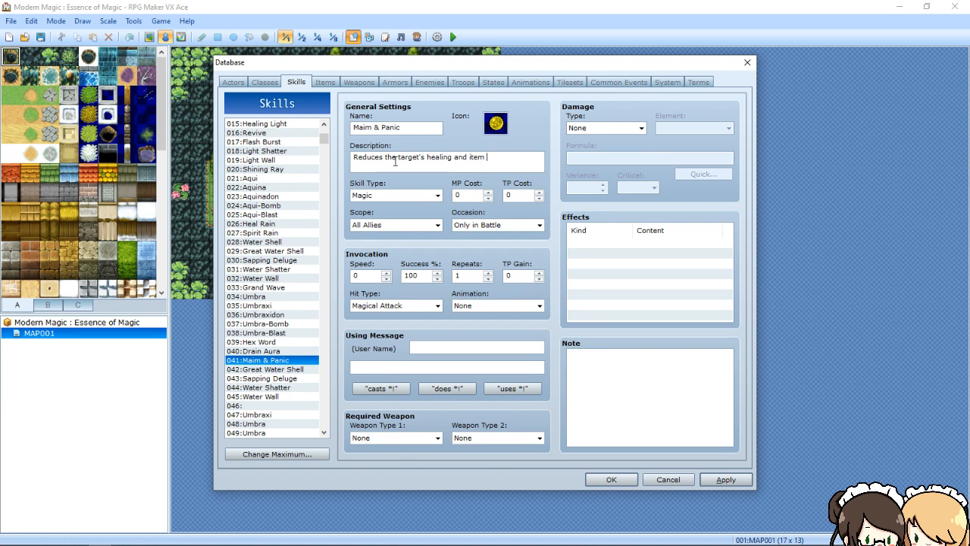
type("effectiveness.")
Add a second description line to Maim & Panic reading "Increases MP cost of skills and spells slightly."
key("Return")
type("Increases th")
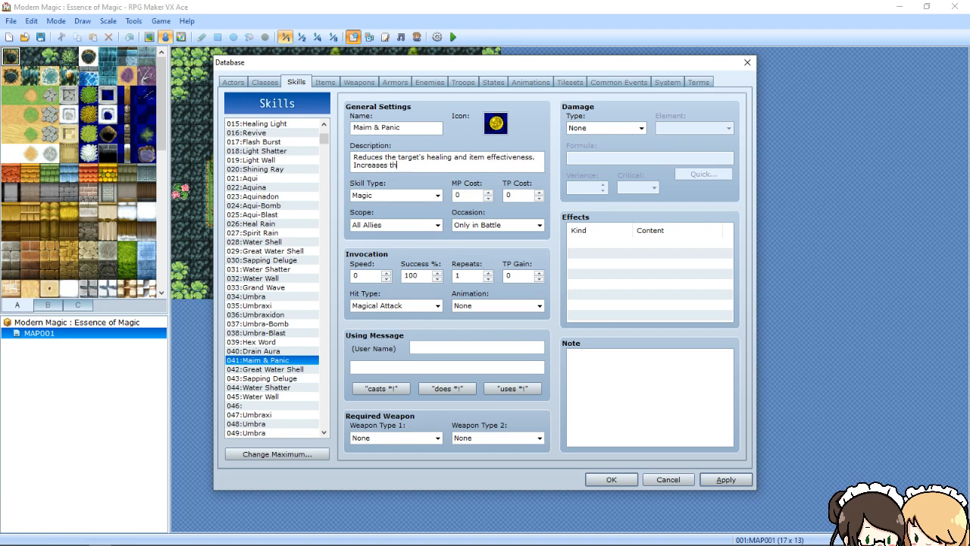
type("e cost of")
key("BackSpace")
key("BackSpace")
key("BackSpace")
key("BackSpace")
key("BackSpace")
key("BackSpace")
key("BackSpace")
key("BackSpace")
key("BackSpace")
key("BackSpace")
key("BackSpace")
key("BackSpace")
type("MP cost of s")
type("kills and spells")
type(" b")
type("slig")
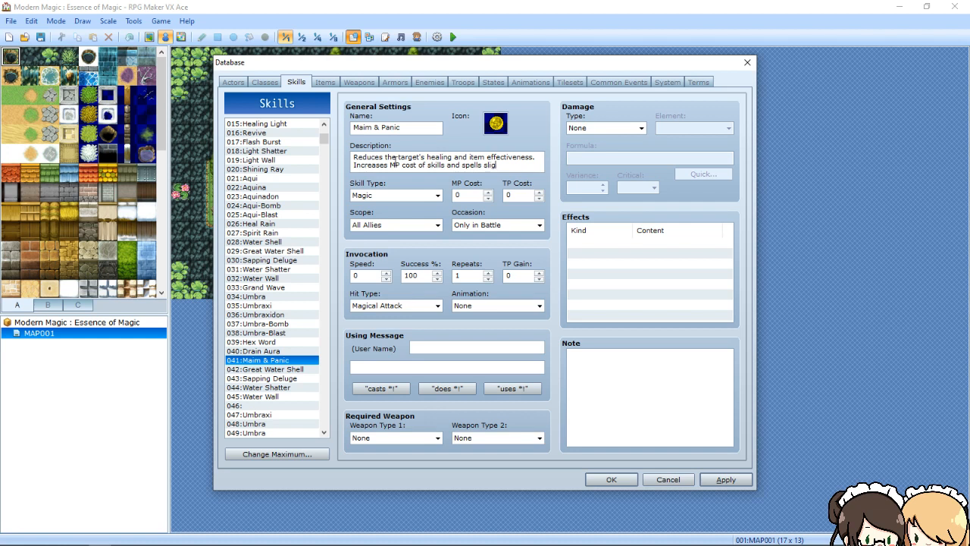
type("htly.")
Set Maim & Panic's scope to One Enemy and apply the database changes
left_click(415, 226)
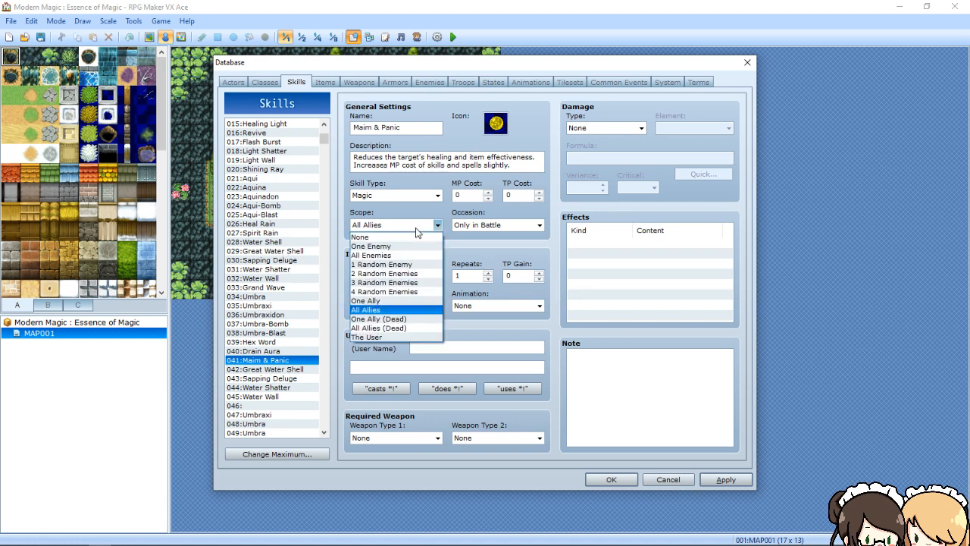
left_click(390, 247)
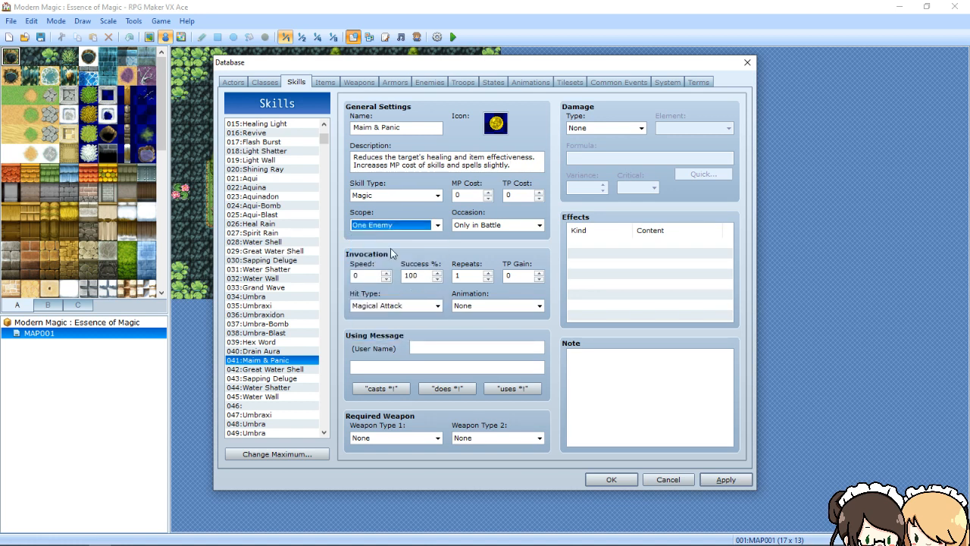
left_click(719, 478)
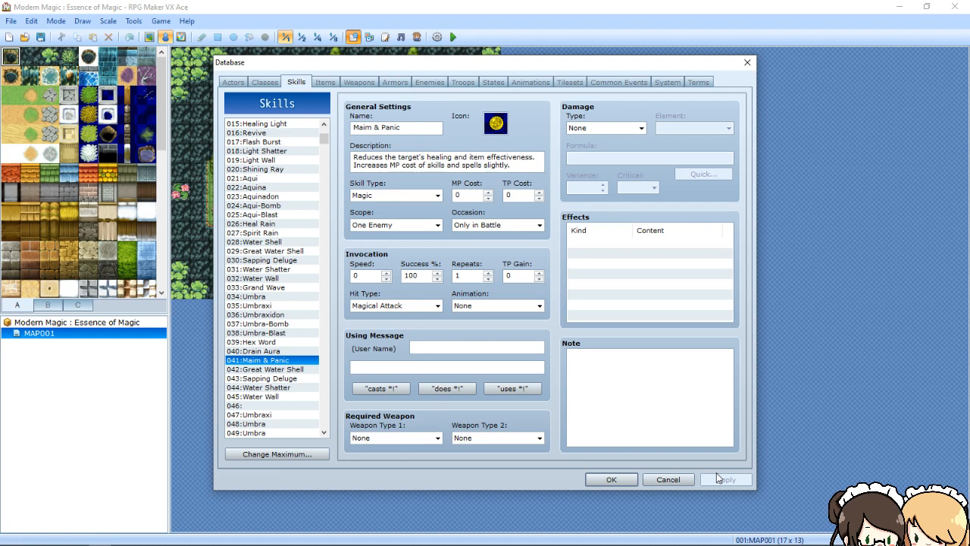
Clear both lines of the existing description of the Maim & Panic skill
left_click(538, 157)
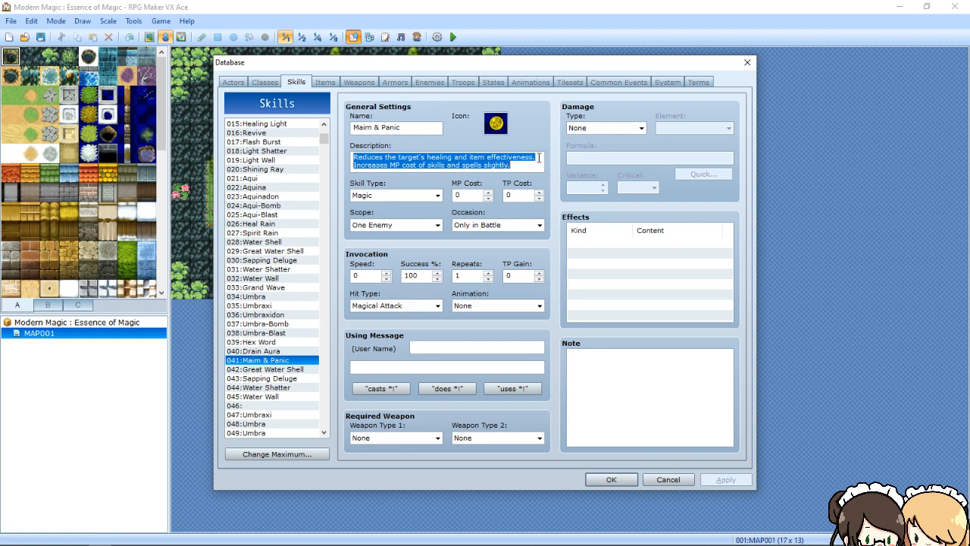
left_click(539, 157)
type("\\")
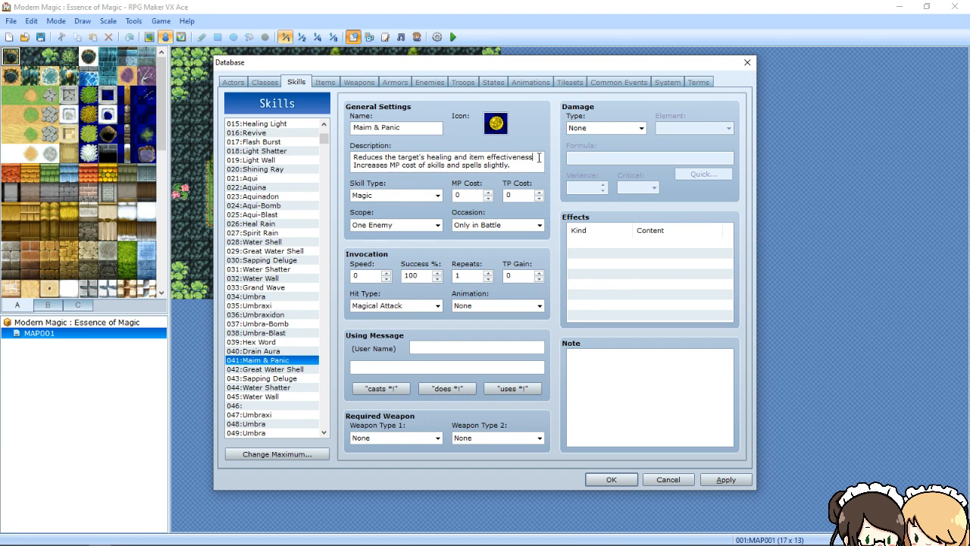
key("BackSpace")
key("BackSpace")
key("BackSpace")
key("BackSpace")
key("BackSpace")
key("BackSpace")
key("BackSpace")
key("BackSpace")
key("BackSpace")
key("BackSpace")
key("BackSpace")
key("BackSpace")
key("BackSpace")
key("BackSpace")
key("BackSpace")
key("BackSpace")
key("BackSpace")
key("BackSpace")
key("BackSpace")
key("BackSpace")
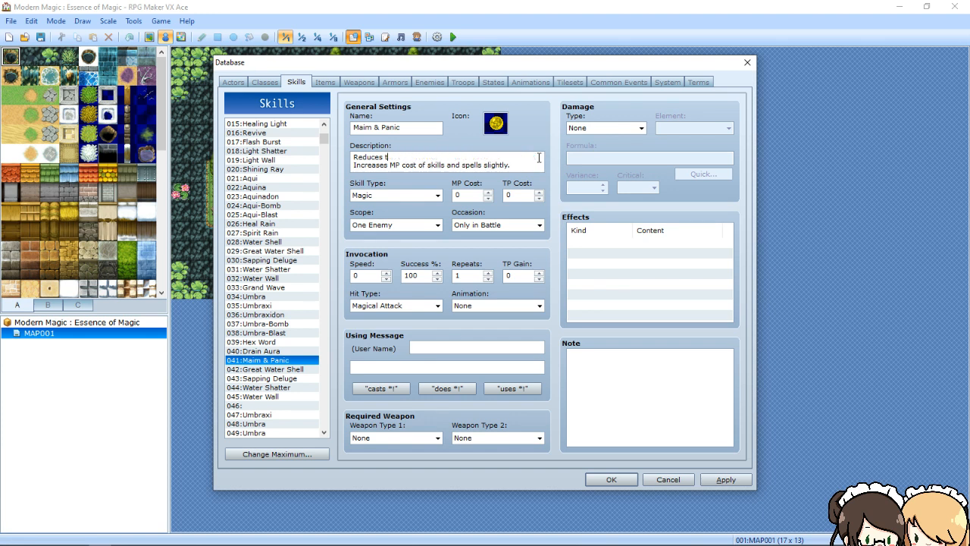
key("BackSpace")
key("BackSpace")
key("BackSpace")
key("BackSpace")
key("BackSpace")
key("BackSpace")
key("BackSpace")
key("BackSpace")
key("BackSpace")
left_click(528, 164)
key("BackSpace")
key("BackSpace")
key("BackSpace")
key("BackSpace")
key("BackSpace")
key("BackSpace")
key("BackSpace")
key("BackSpace")
key("BackSpace")
key("BackSpace")
key("BackSpace")
key("BackSpace")
key("BackSpace")
key("BackSpace")
key("BackSpace")
key("BackSpace")
key("BackSpace")
key("BackSpace")
key("BackSpace")
key("BackSpace")
key("BackSpace")
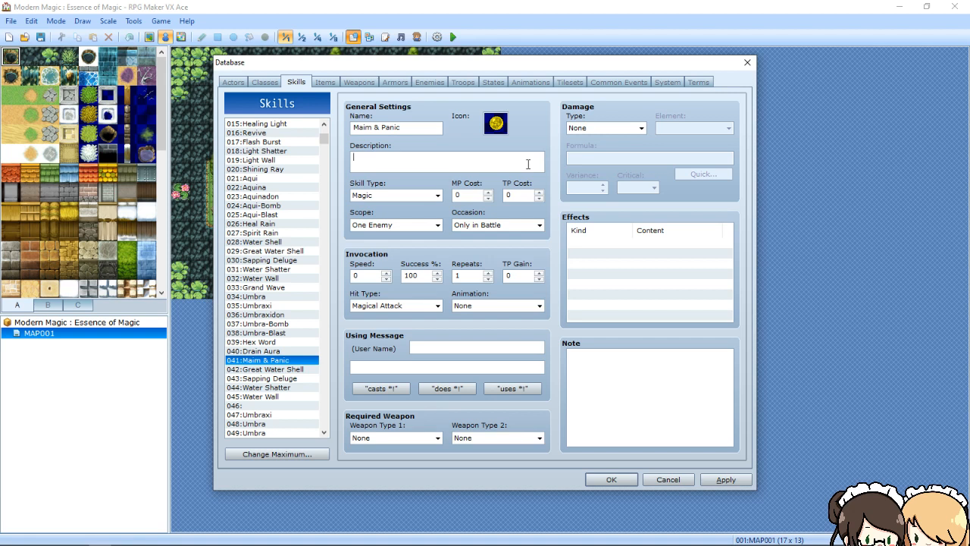
Describe Maim & Panic as "Moderate chance to inflict [Damaged] and or [Panicked]", with "on a single enemy." as the second line
type("Modet")
key("BackSpace")
type("rate chance t")
key("BackSpace")
type("o inflict")
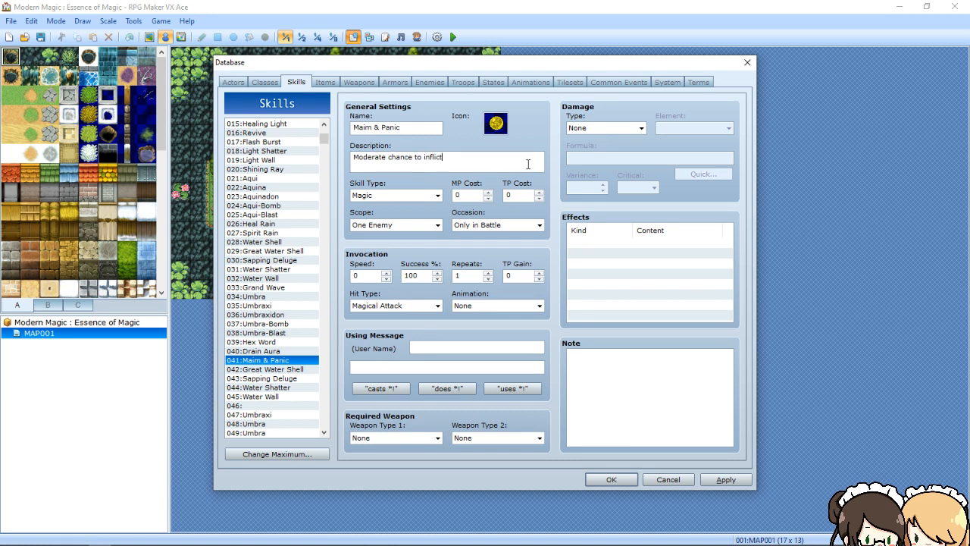
type(" [Damaged] and or [")
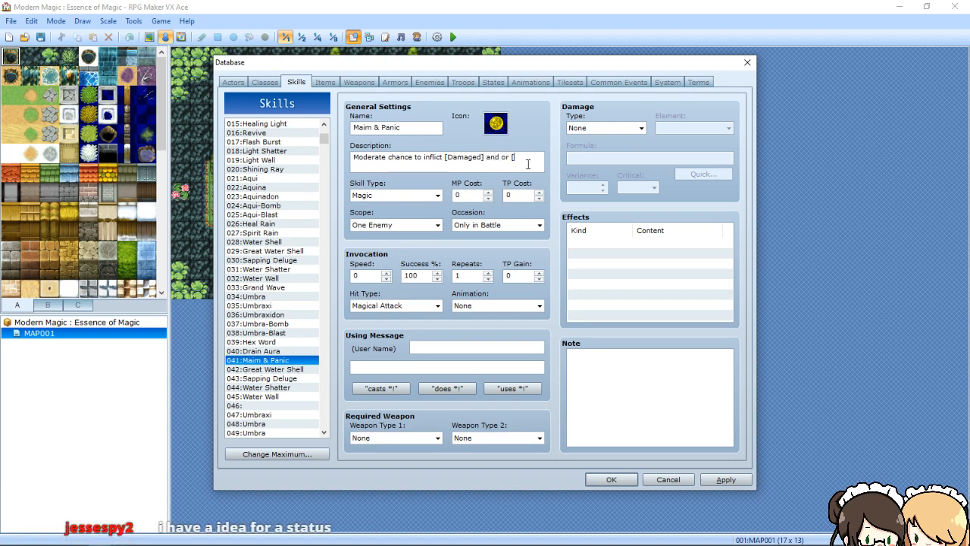
type("MP Cost")
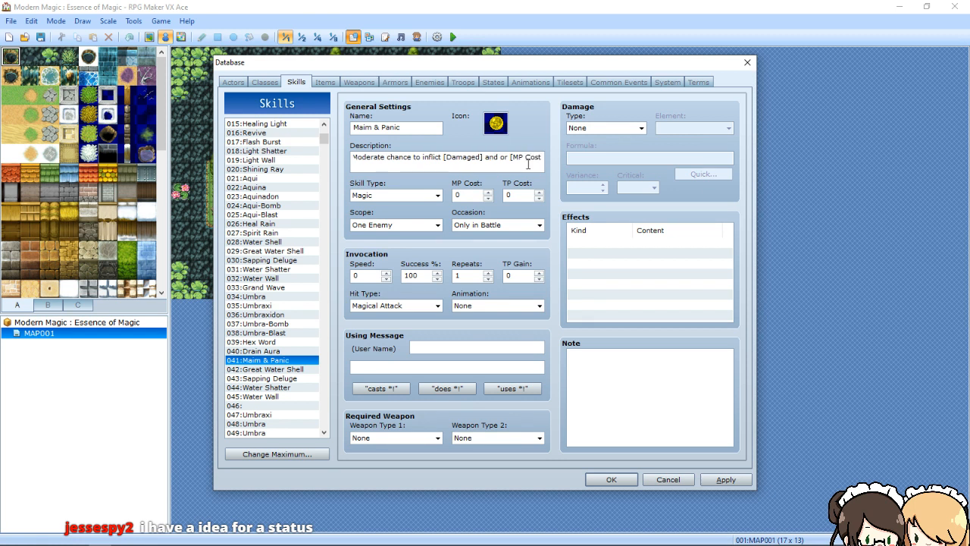
key("BackSpace")
key("BackSpace")
key("BackSpace")
key("BackSpace")
key("BackSpace")
key("BackSpace")
key("BackSpace")
type("Panicked")
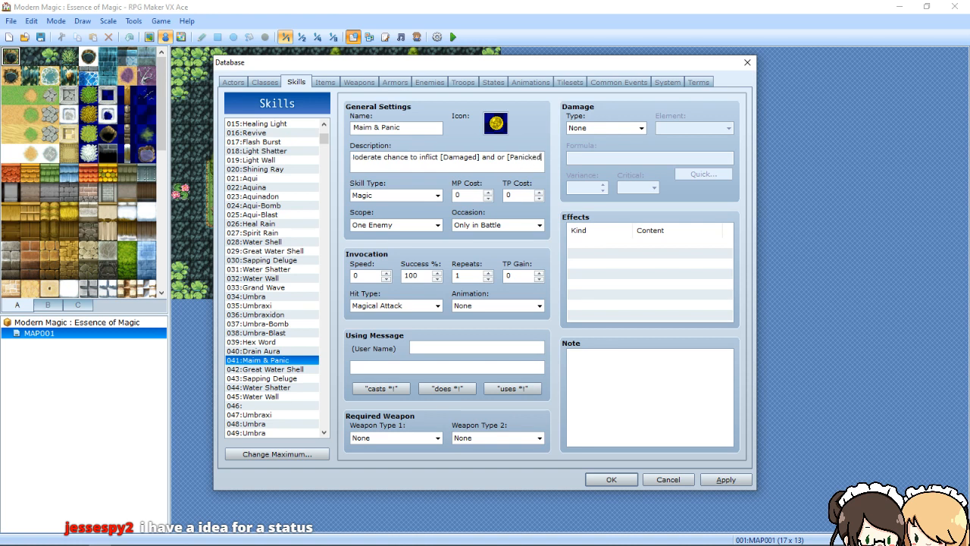
type("]")
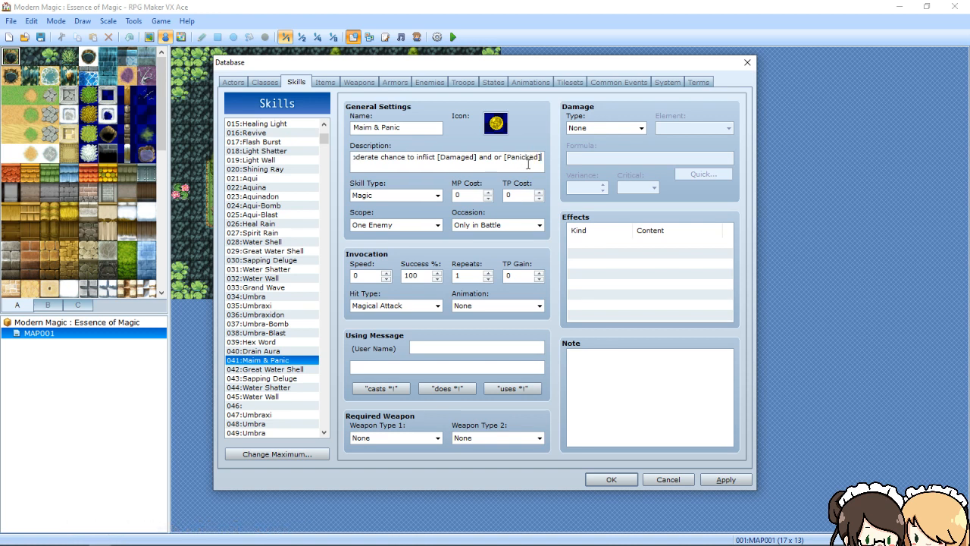
key("Return")
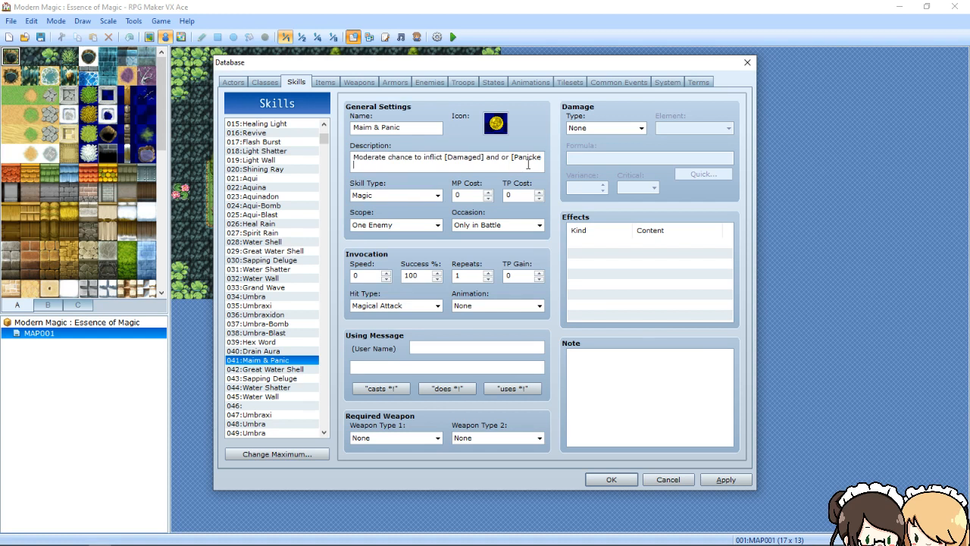
type("on a single enemy.")
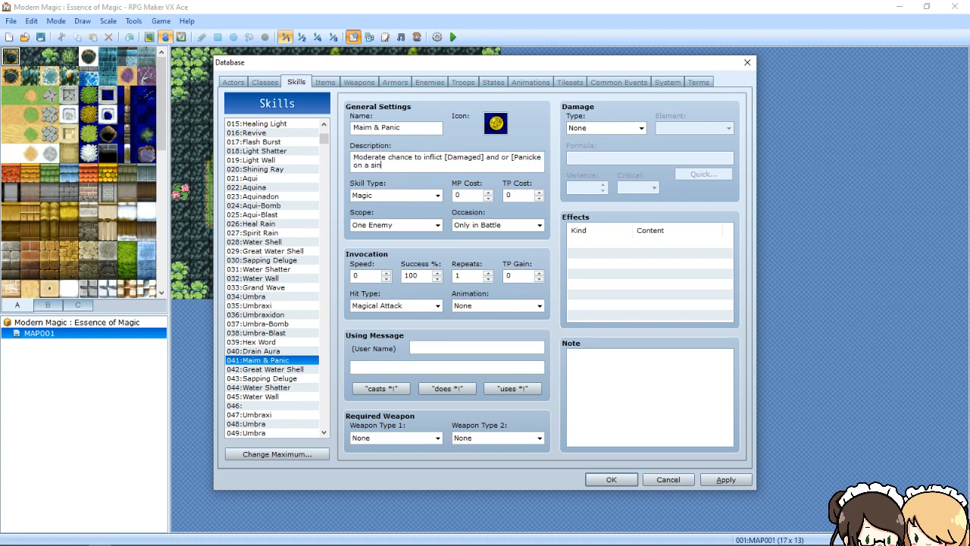
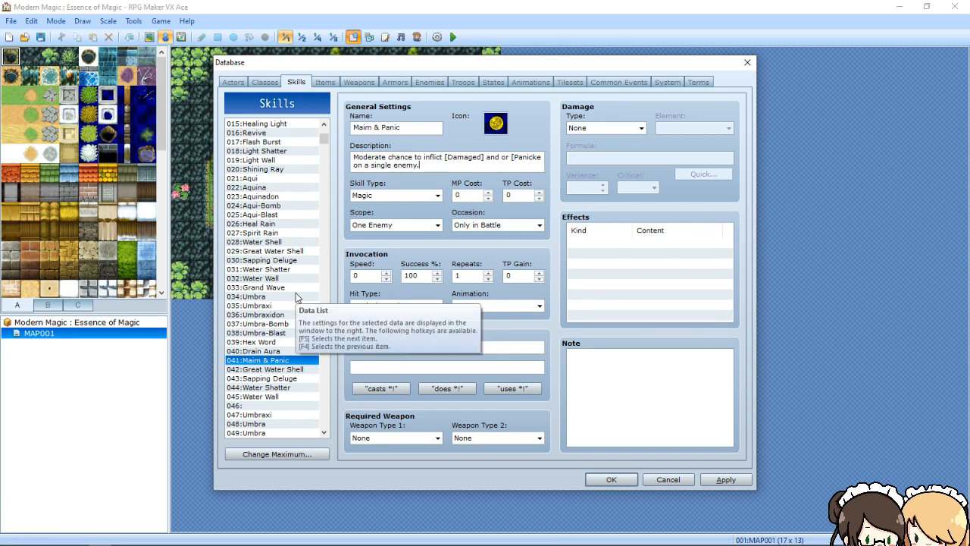
Review the settings of the earlier skills Clear Light, Attack, Wait and Luxa
left_click(322, 127)
left_click(318, 126)
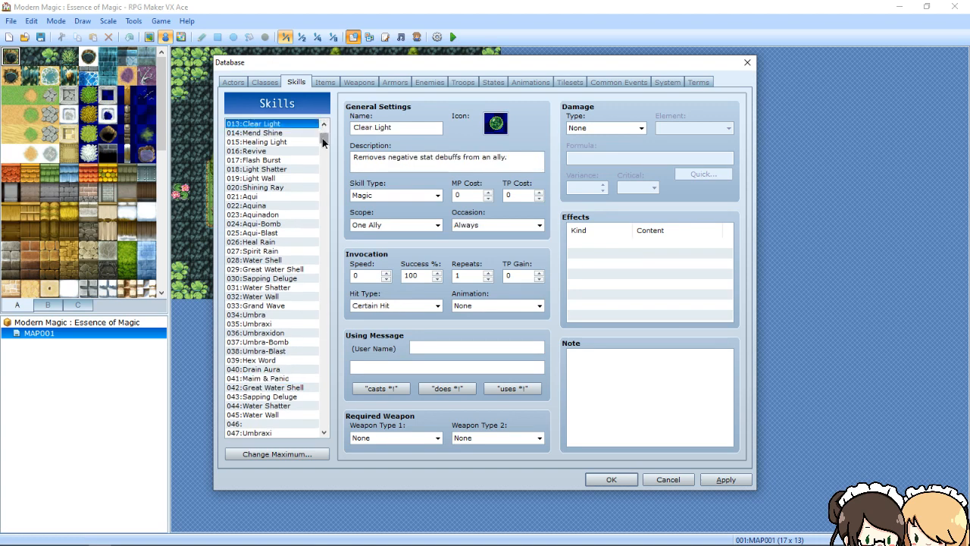
mouse_move(323, 142)
left_mouse_down()
mouse_move(325, 130)
mouse_move(269, 194)
mouse_move(325, 130)
left_mouse_up()
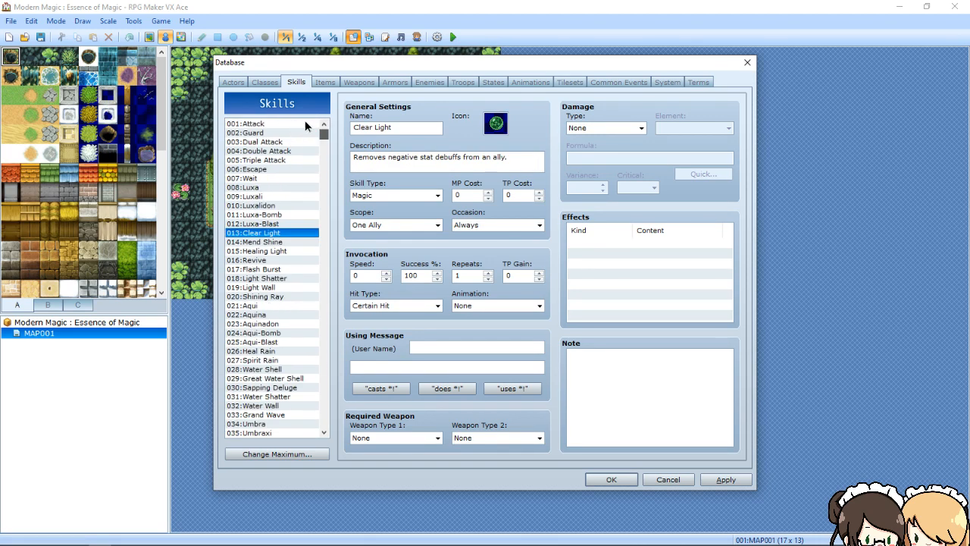
left_click(250, 124)
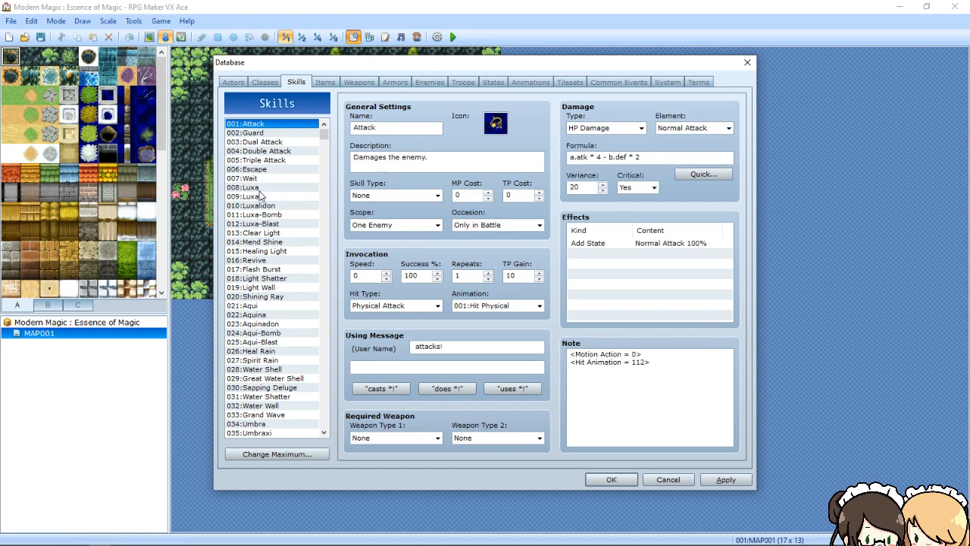
left_click(261, 178)
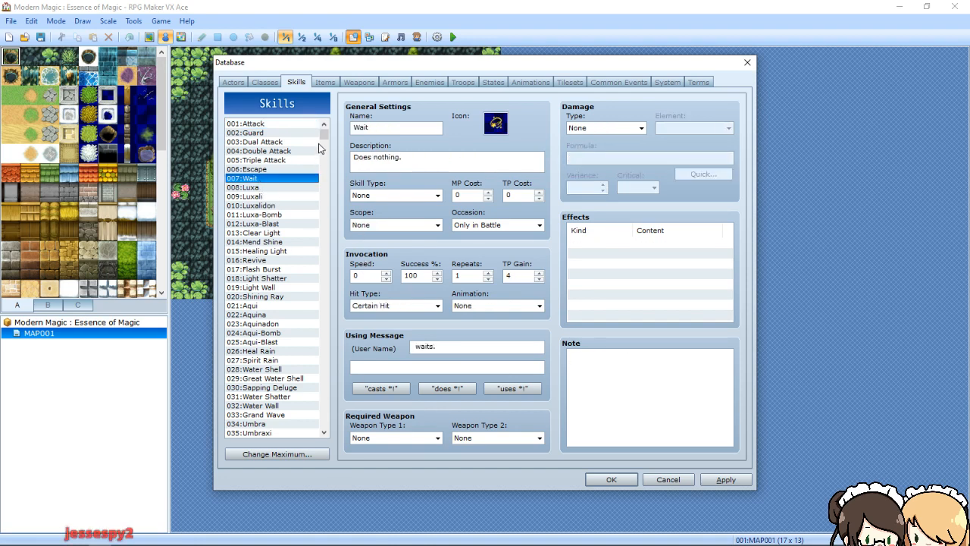
left_click(269, 188)
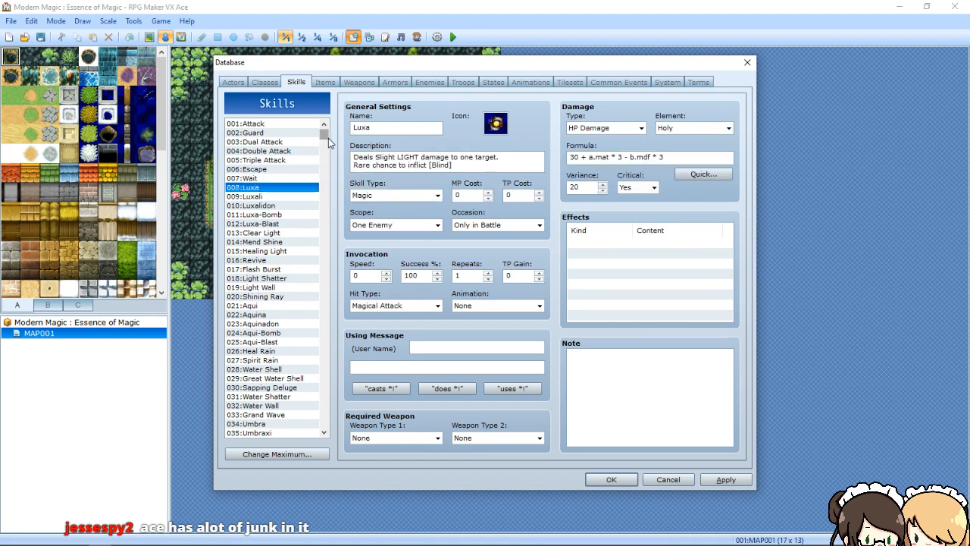
mouse_move(326, 137)
left_mouse_down()
mouse_move(324, 147)
mouse_move(324, 132)
mouse_move(265, 172)
mouse_move(318, 123)
left_mouse_up()
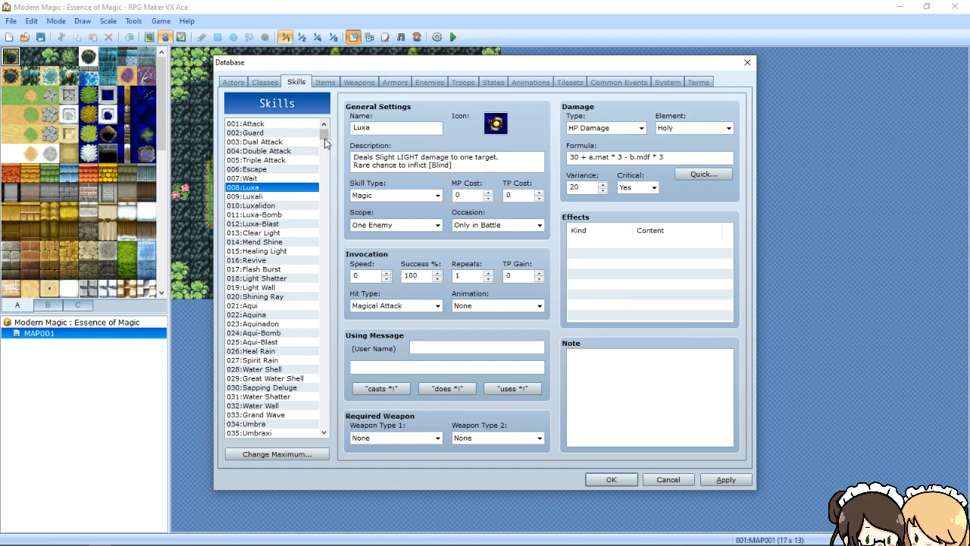
mouse_move(326, 139)
left_mouse_down()
mouse_move(324, 130)
mouse_move(324, 150)
left_mouse_up()
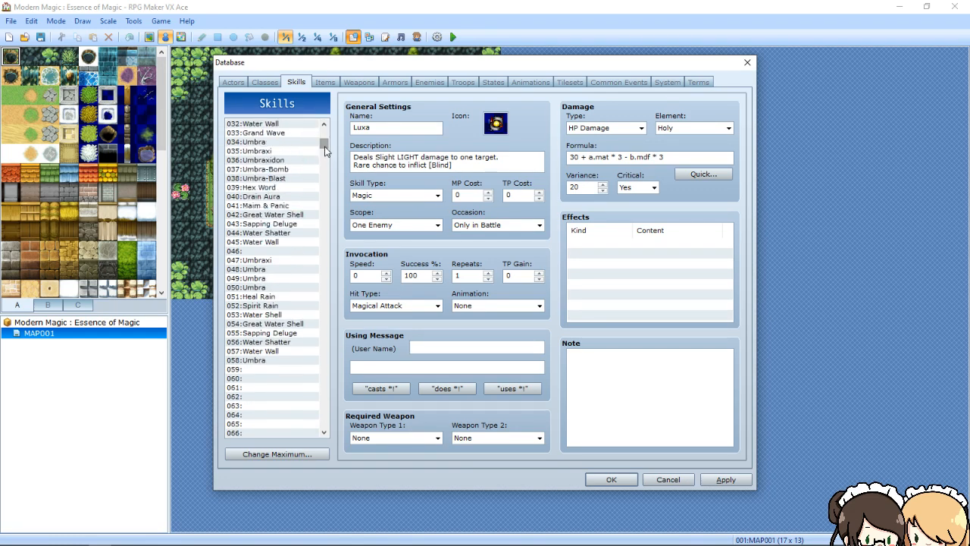
Change the icon of skill 042, Great Water Shell, to the purple dark-magic icon with index 17911
left_click(272, 219)
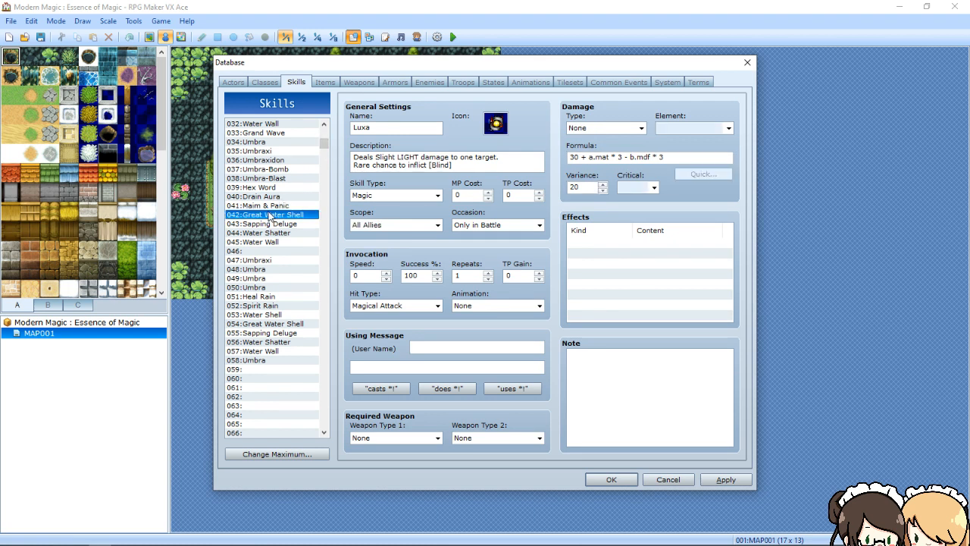
left_click(497, 129)
double_click(497, 129)
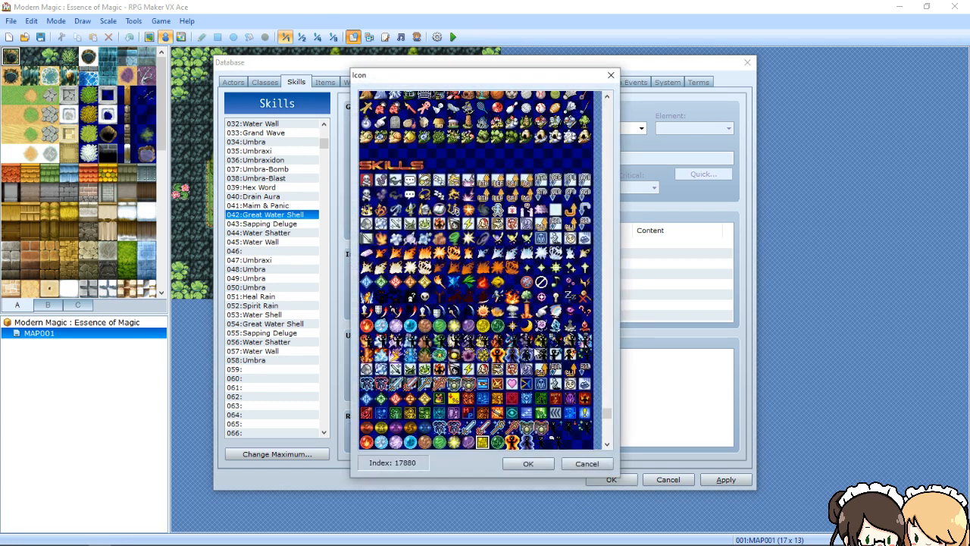
key("Escape")
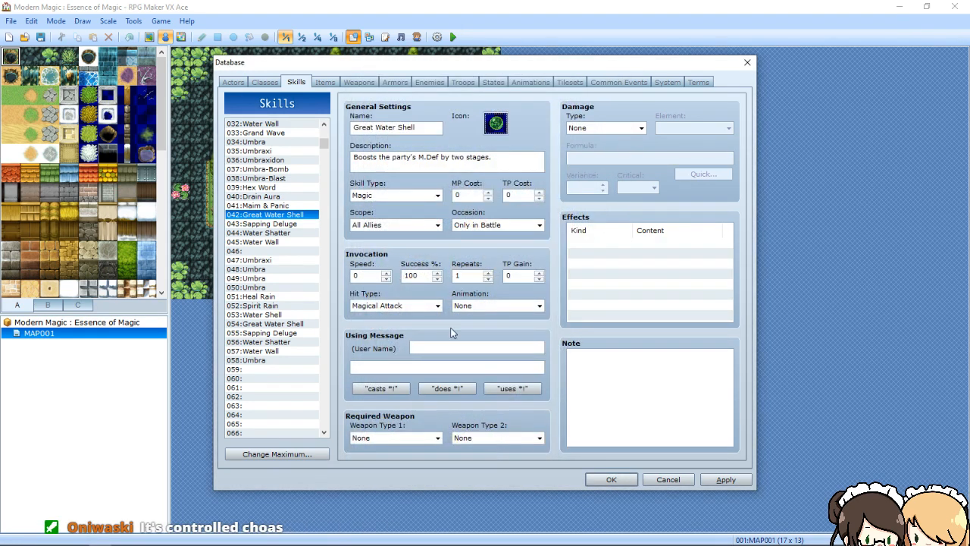
double_click(416, 127)
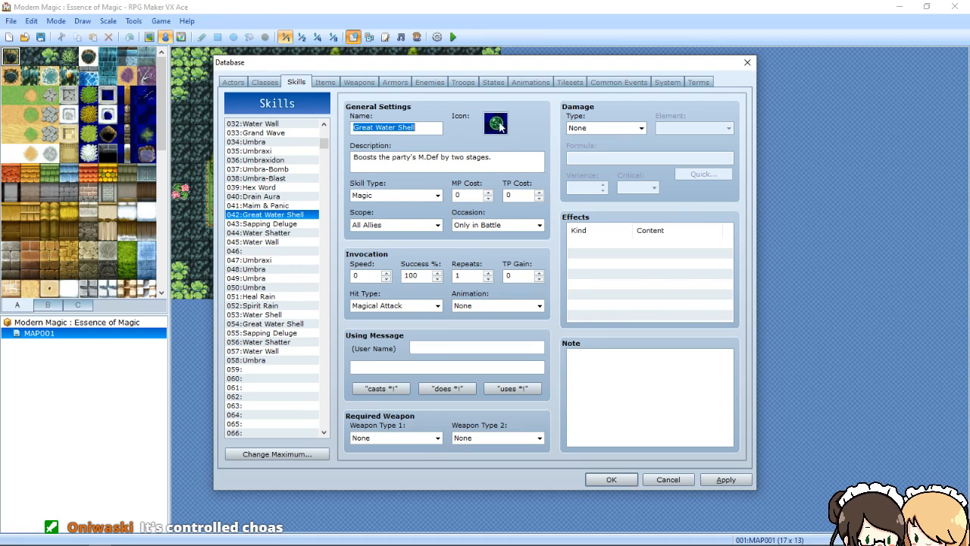
left_click(501, 124)
double_click(499, 125)
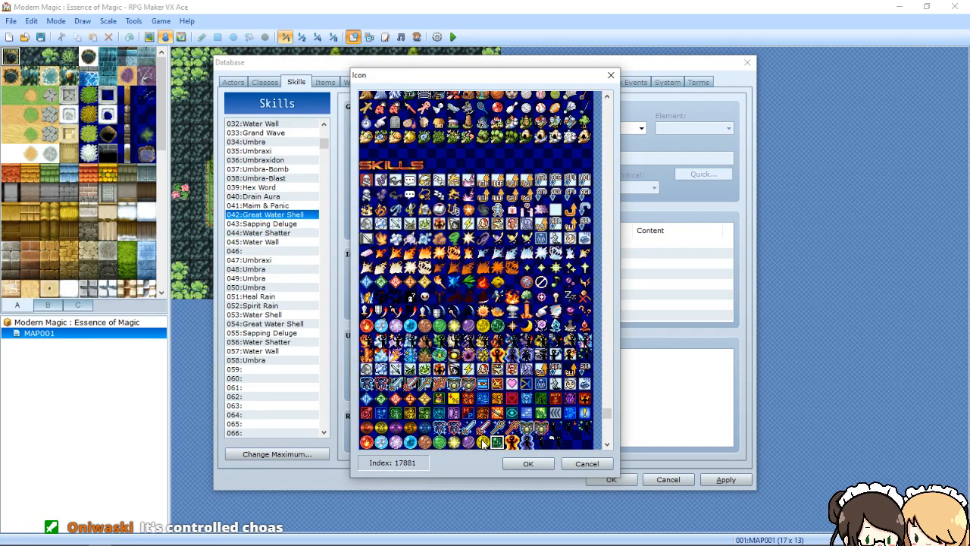
scroll(483, 443, "down", 2)
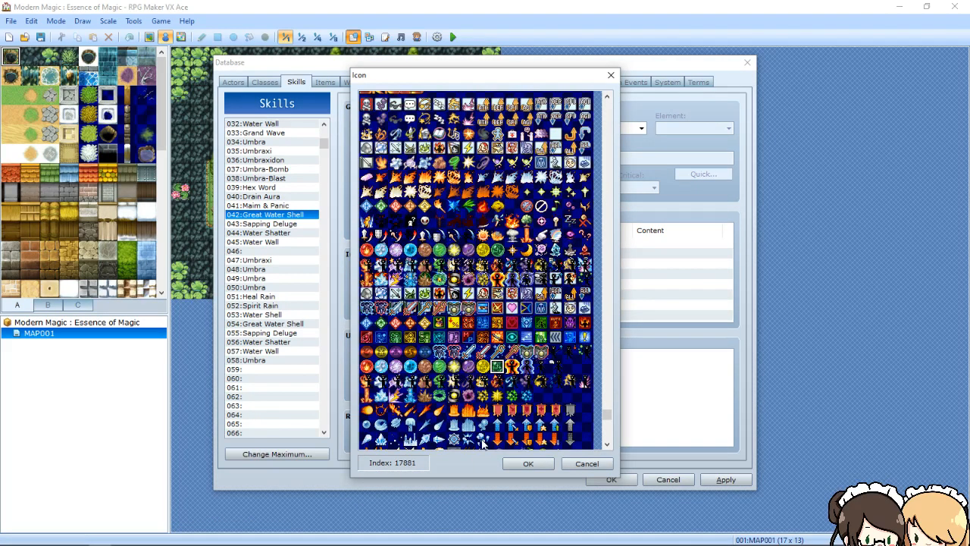
double_click(470, 397)
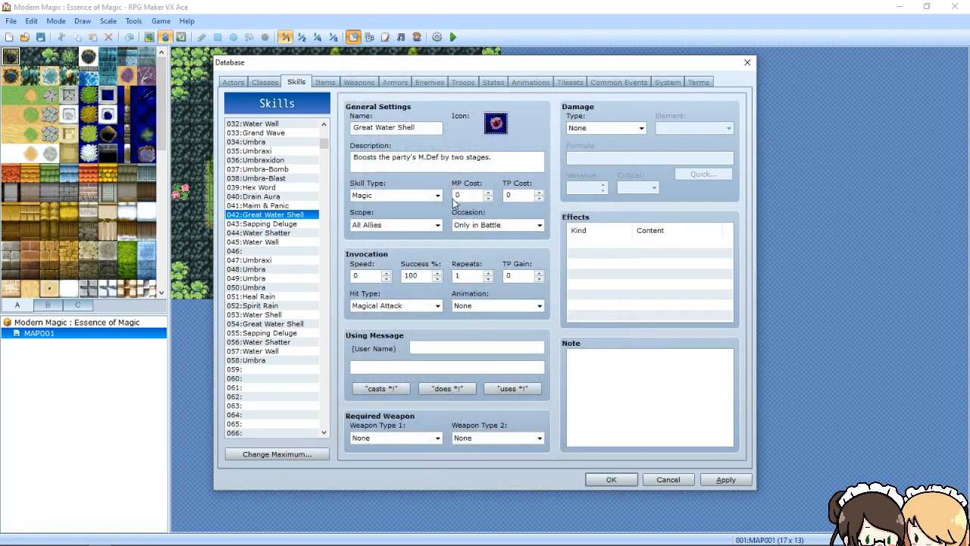
double_click(497, 125)
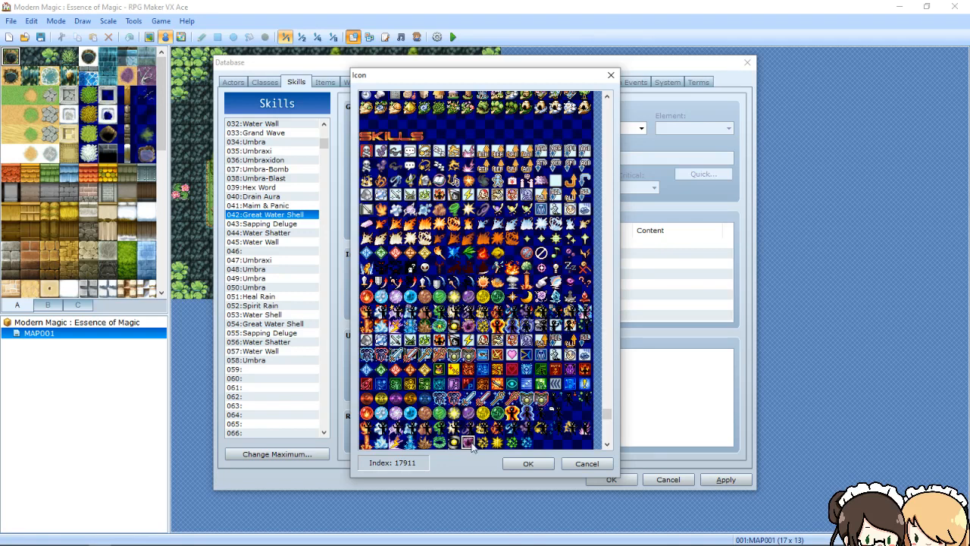
left_click(523, 464)
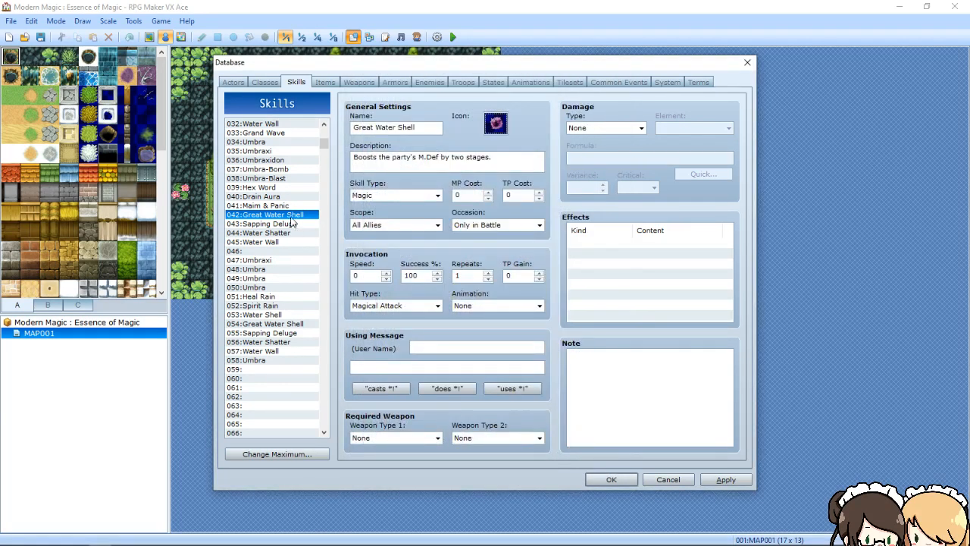
Compare Great Water Shell's icon with those of the Umbra spells and check the icon set for alternatives
left_click(265, 160)
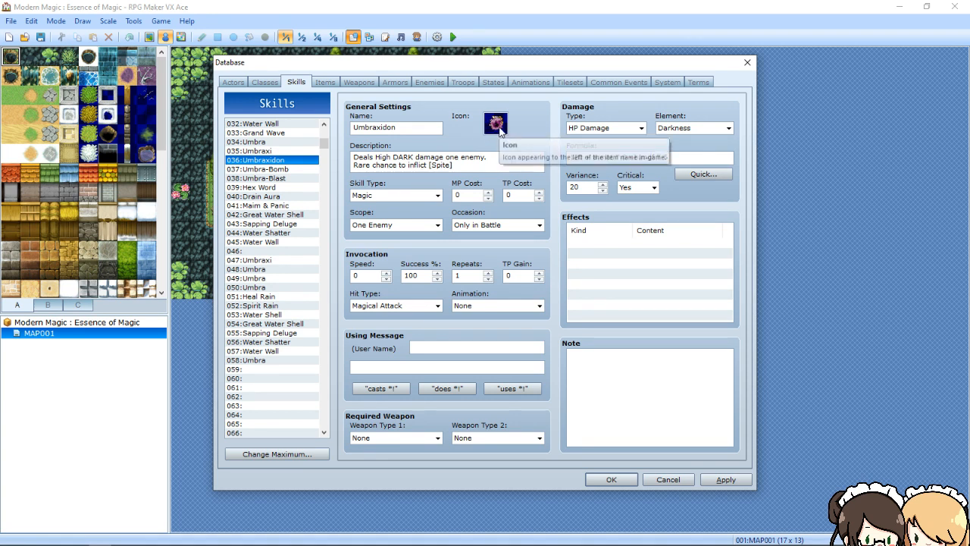
left_click(288, 215)
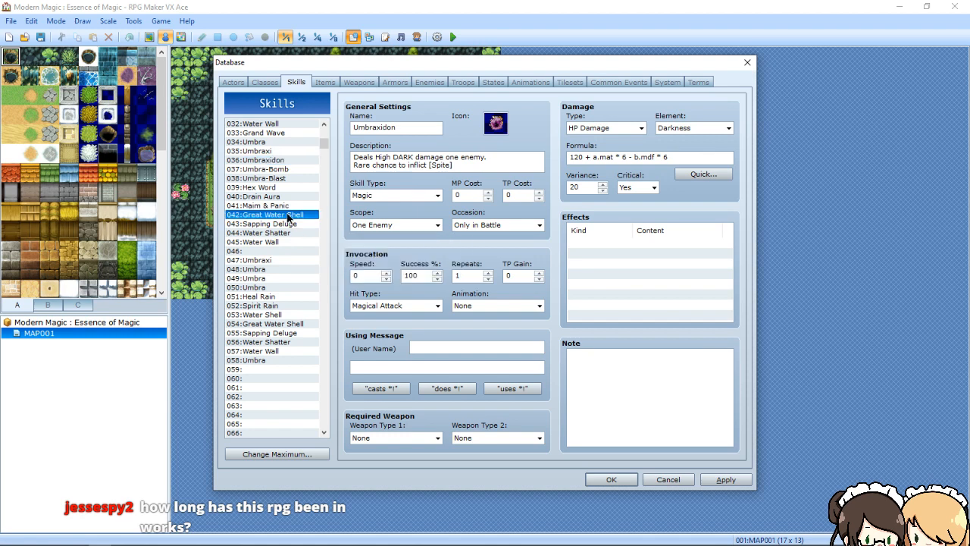
double_click(496, 125)
scroll(534, 346, "down", 5)
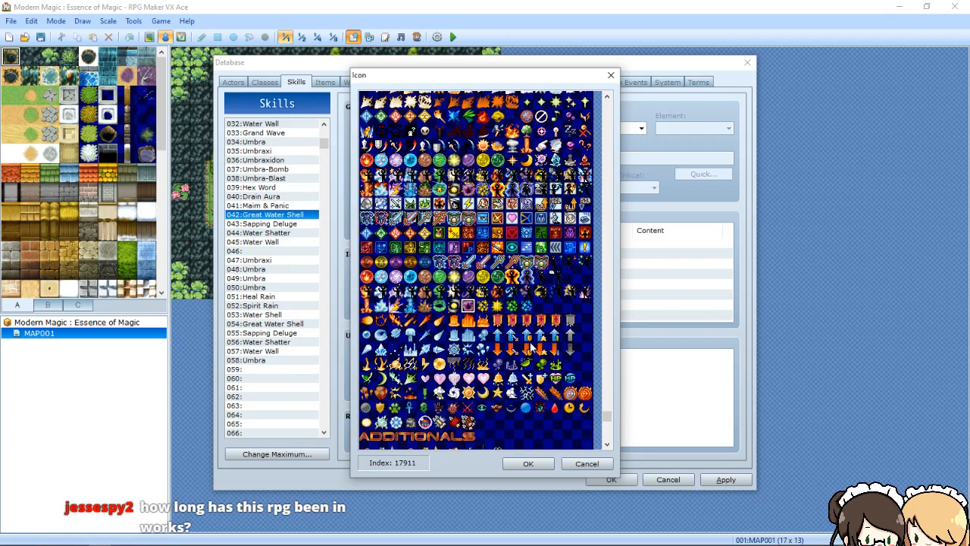
scroll(534, 346, "up", 1)
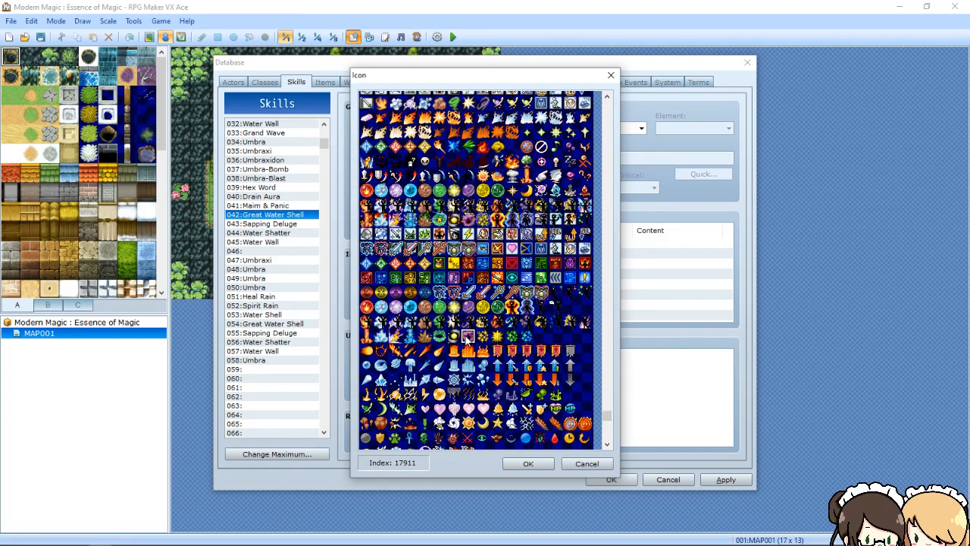
left_click(591, 466)
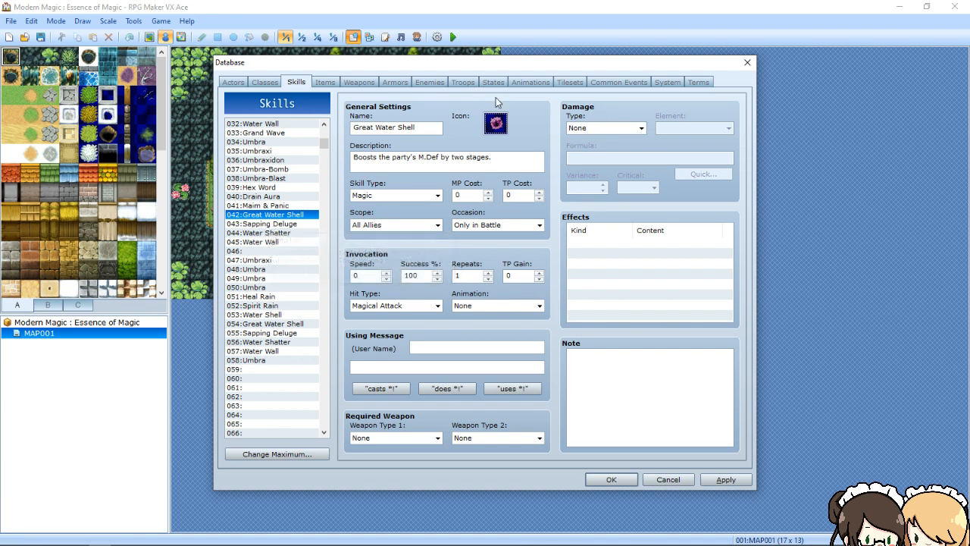
left_click(275, 178)
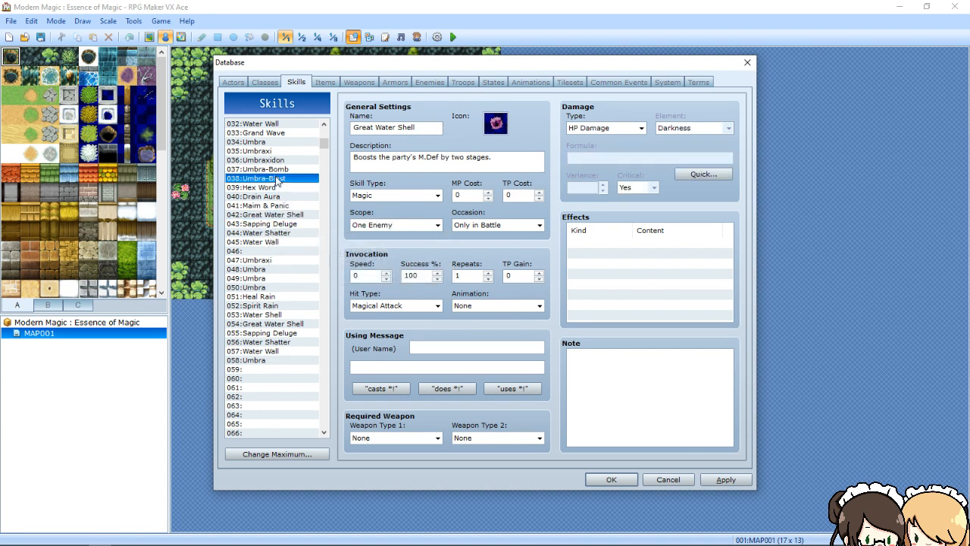
left_click(265, 142)
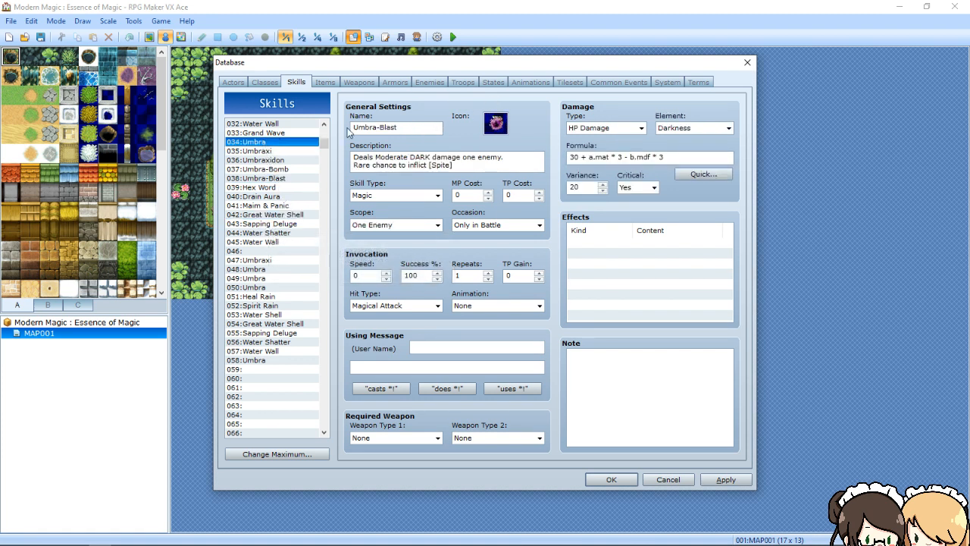
Search the whole icon set for an alternative dark-magic icon for skill 034, Umbra
double_click(494, 124)
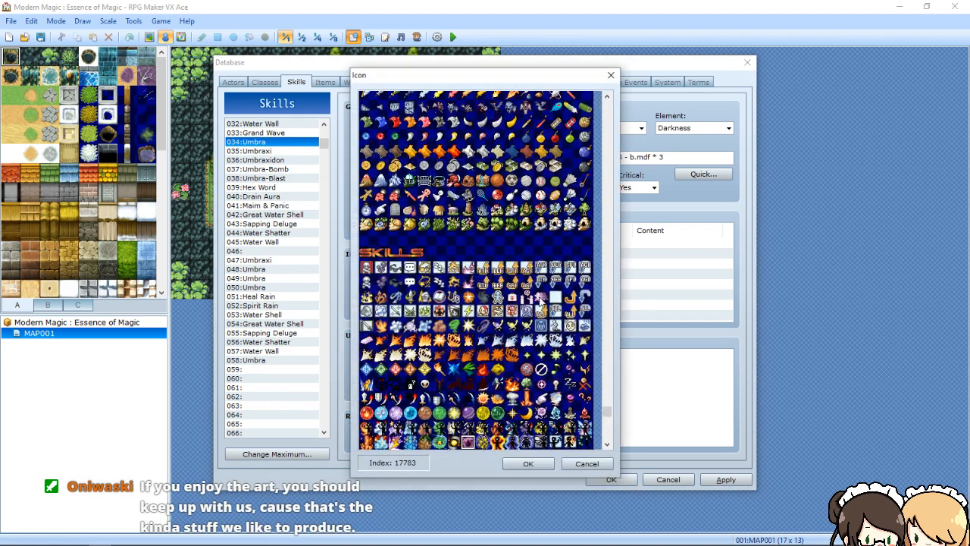
scroll(540, 301, "down", 3)
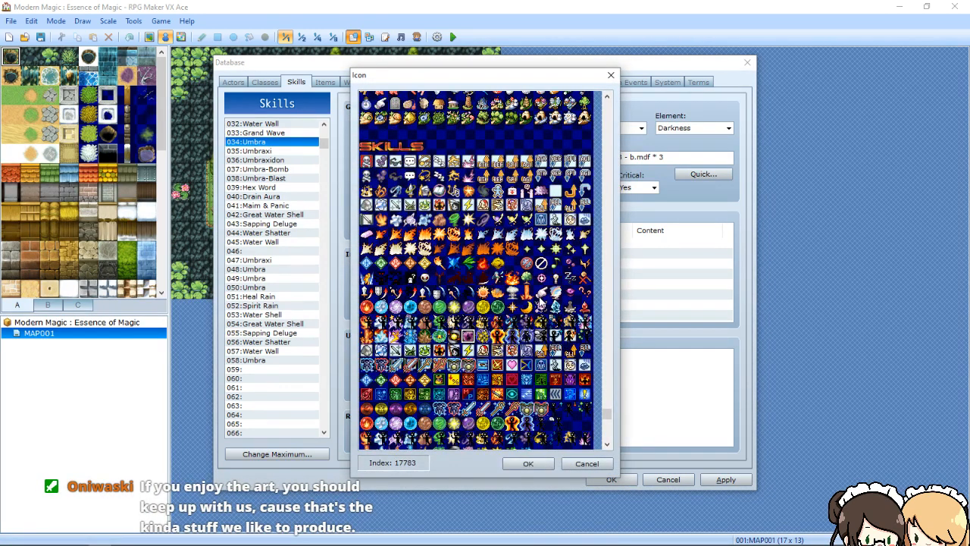
scroll(540, 302, "down", 15)
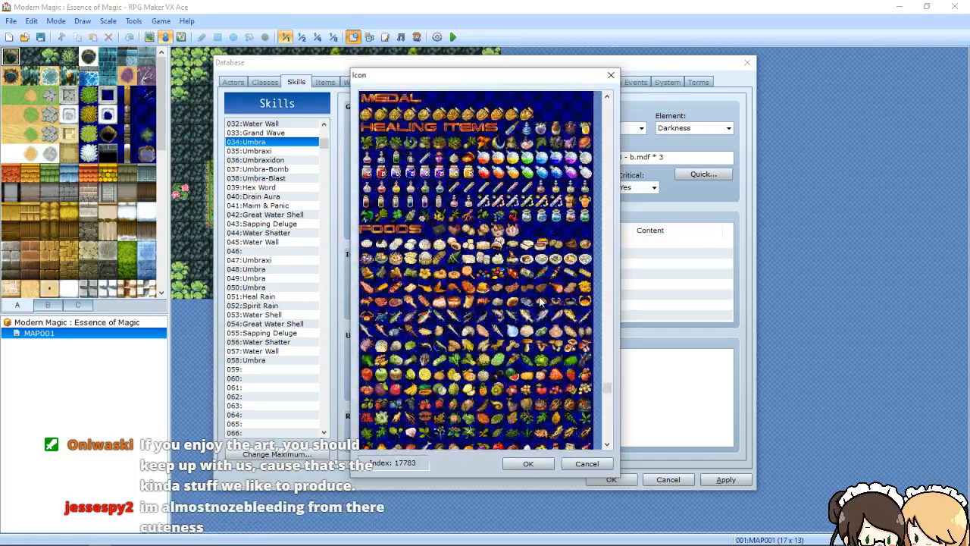
scroll(540, 301, "up", 15)
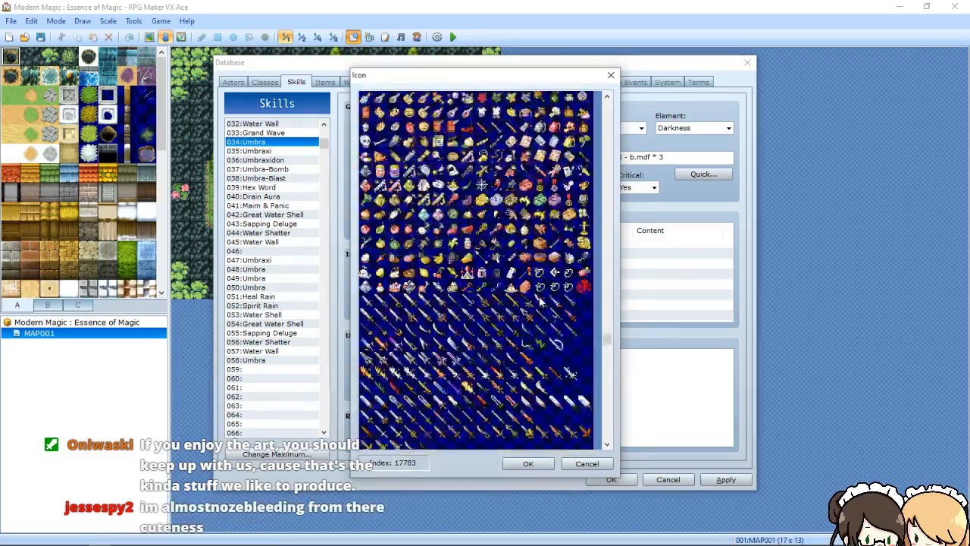
scroll(541, 302, "up", 10)
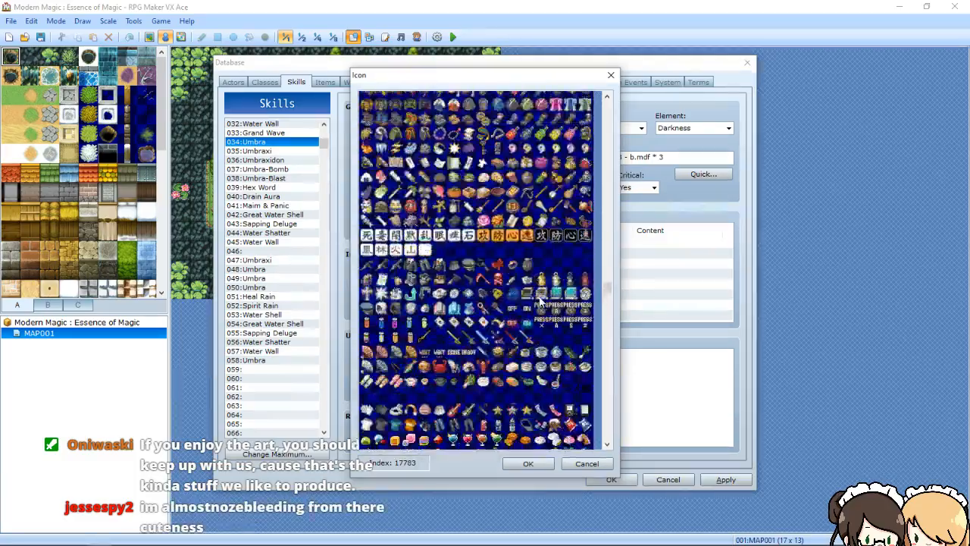
scroll(541, 301, "up", 10)
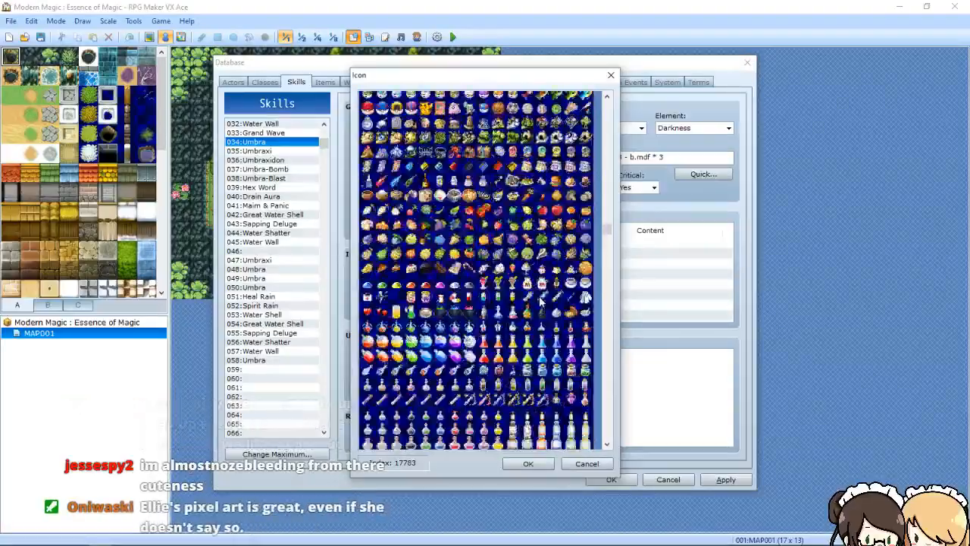
scroll(540, 301, "up", 10)
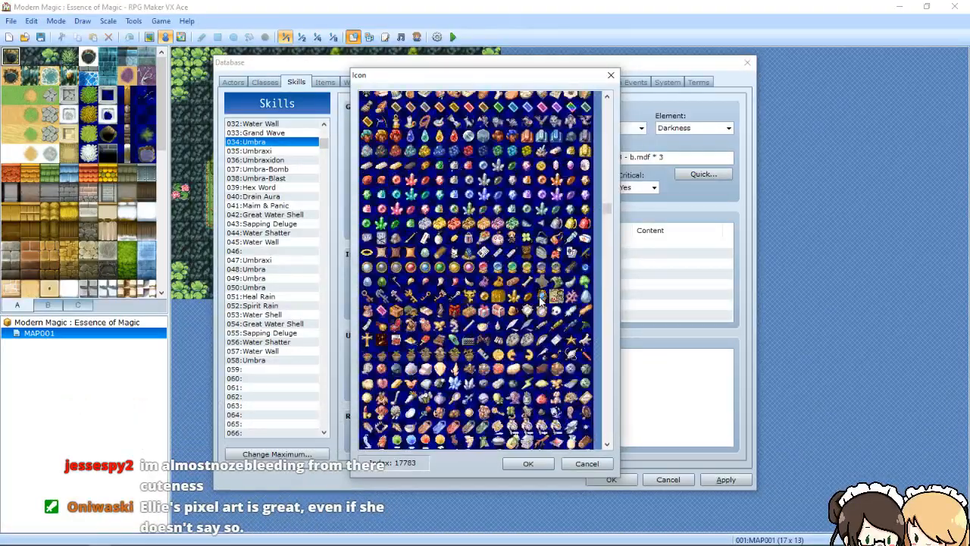
scroll(540, 302, "up", 10)
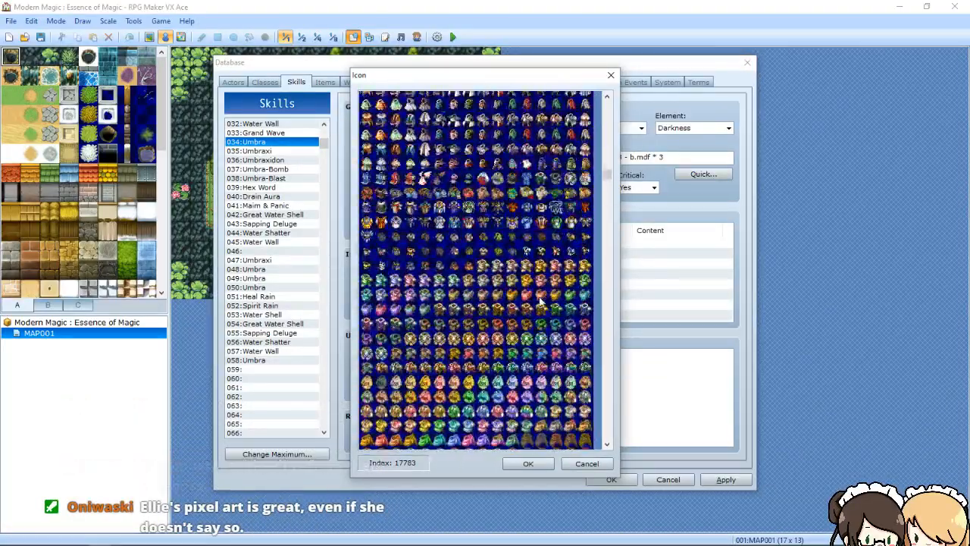
scroll(540, 301, "up", 10)
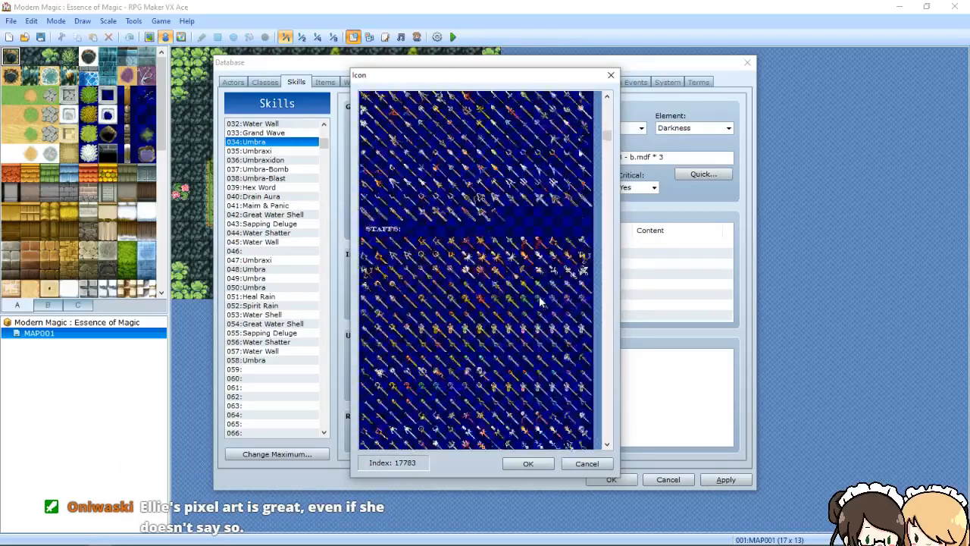
scroll(540, 301, "up", 10)
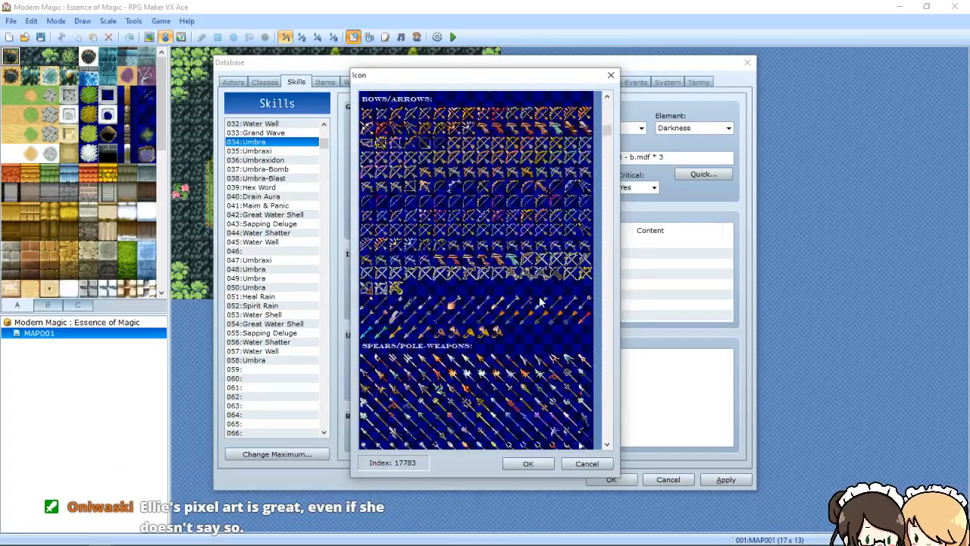
scroll(541, 302, "up", 10)
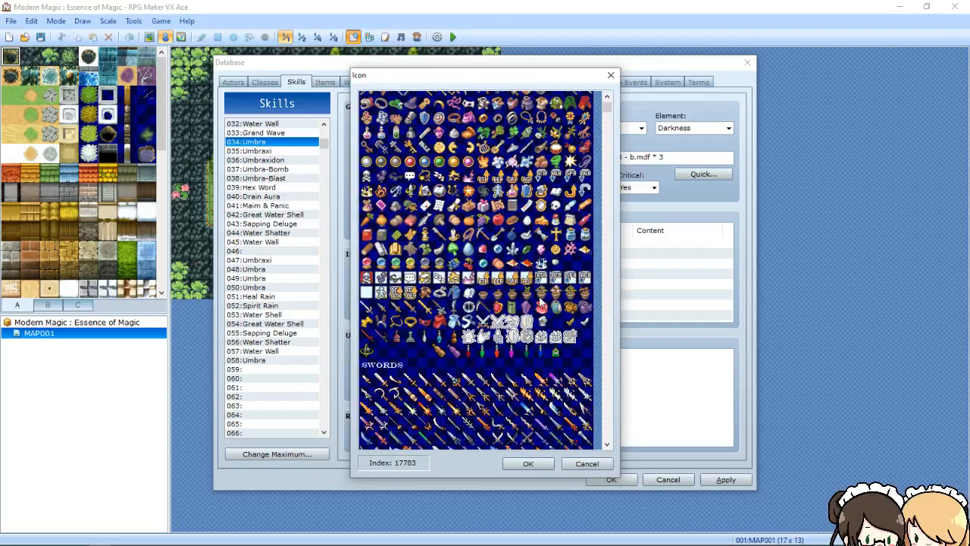
scroll(541, 302, "down", 15)
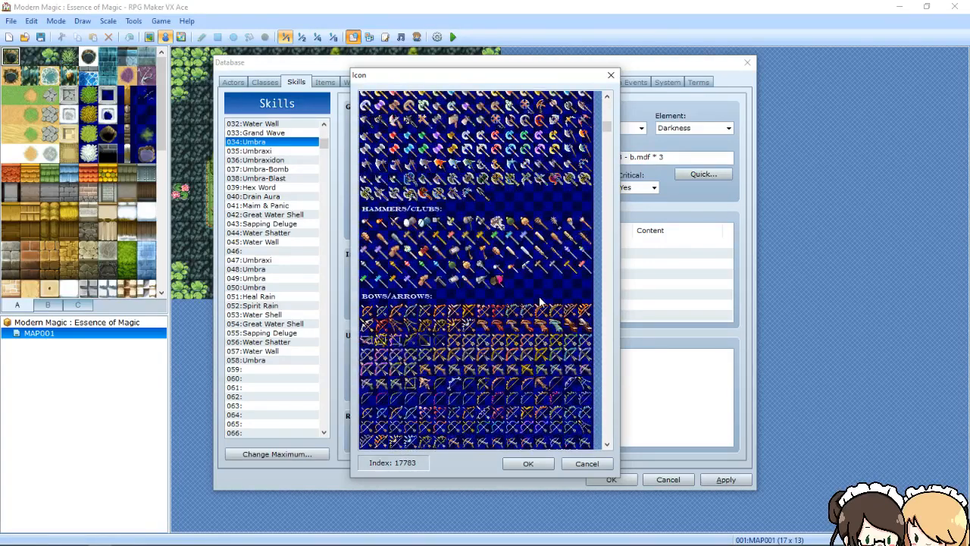
scroll(540, 302, "down", 10)
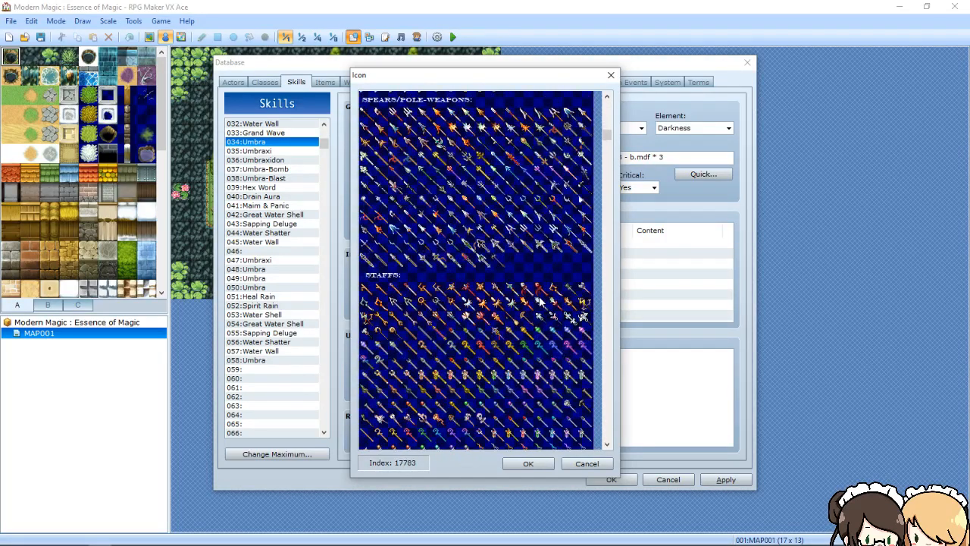
scroll(541, 302, "down", 15)
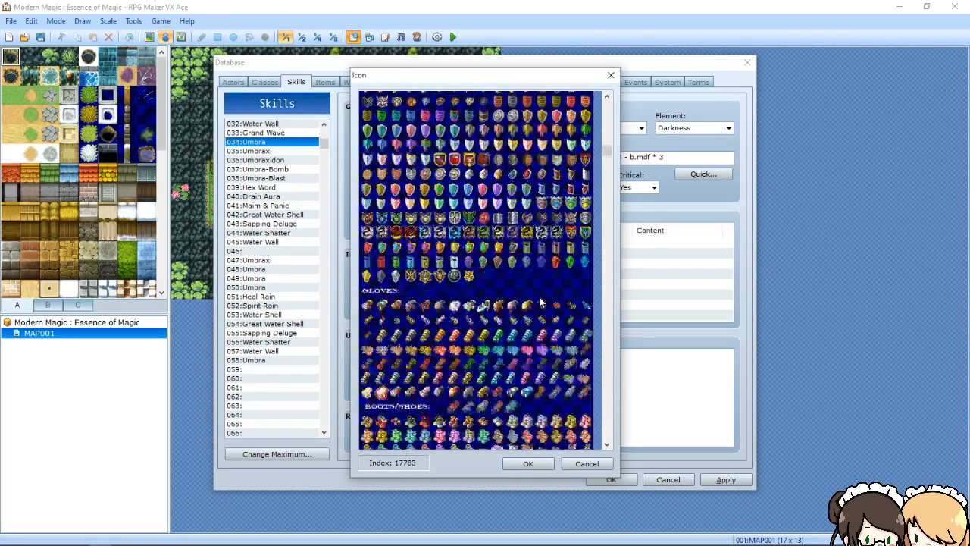
scroll(540, 301, "down", 20)
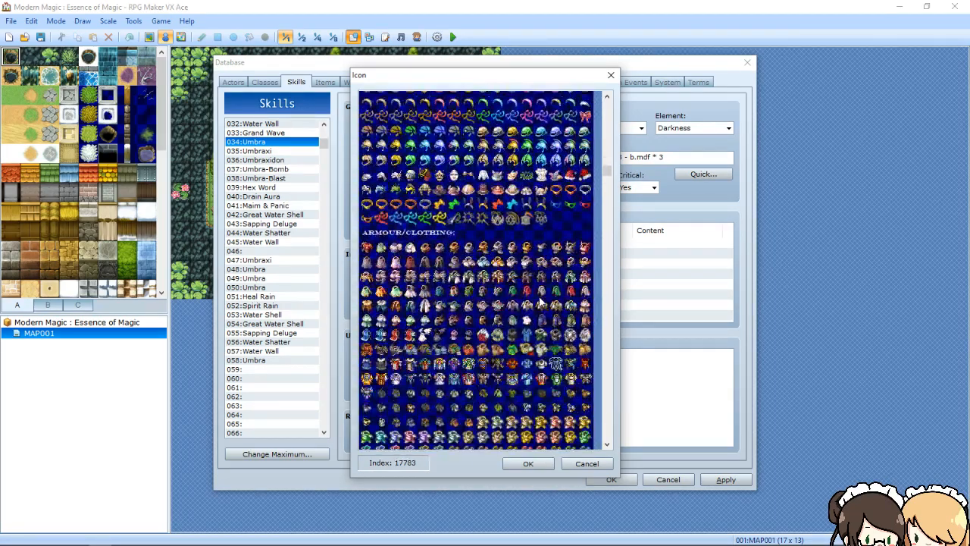
scroll(541, 302, "down", 20)
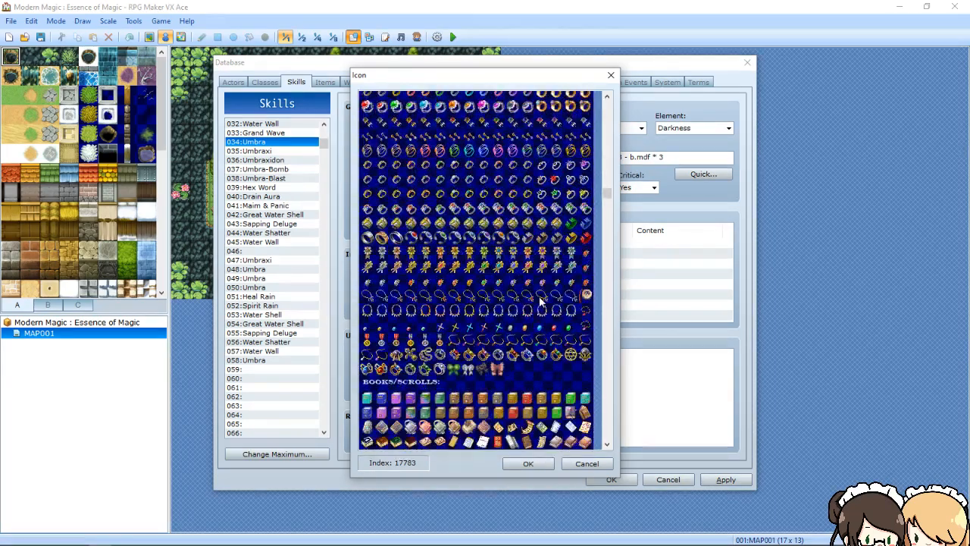
scroll(540, 302, "down", 20)
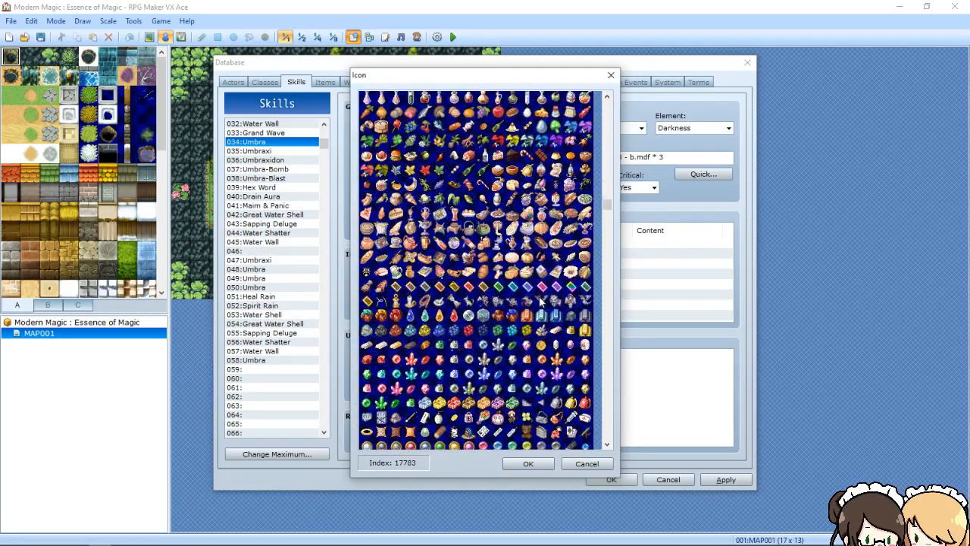
scroll(541, 302, "down", 5)
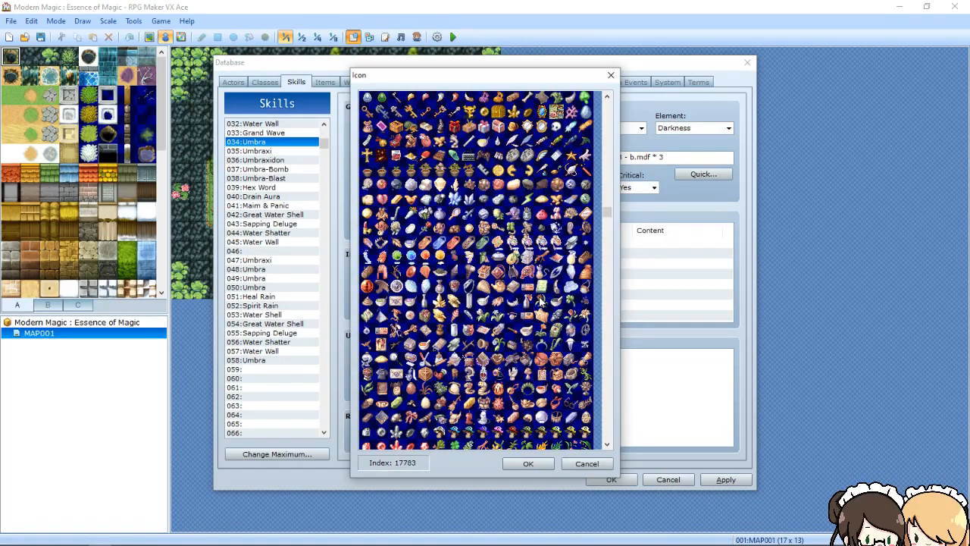
scroll(540, 302, "down", 20)
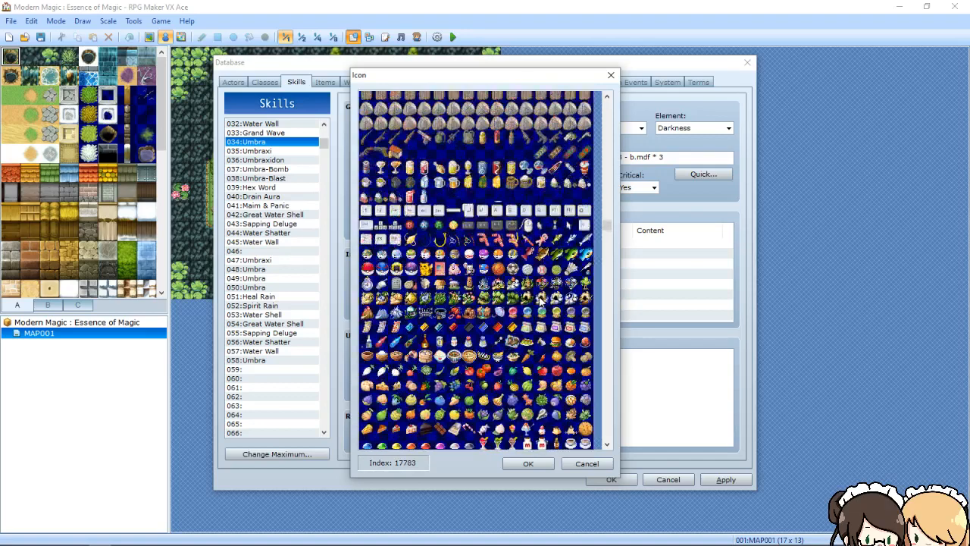
scroll(540, 301, "down", 5)
scroll(540, 301, "down", 5)
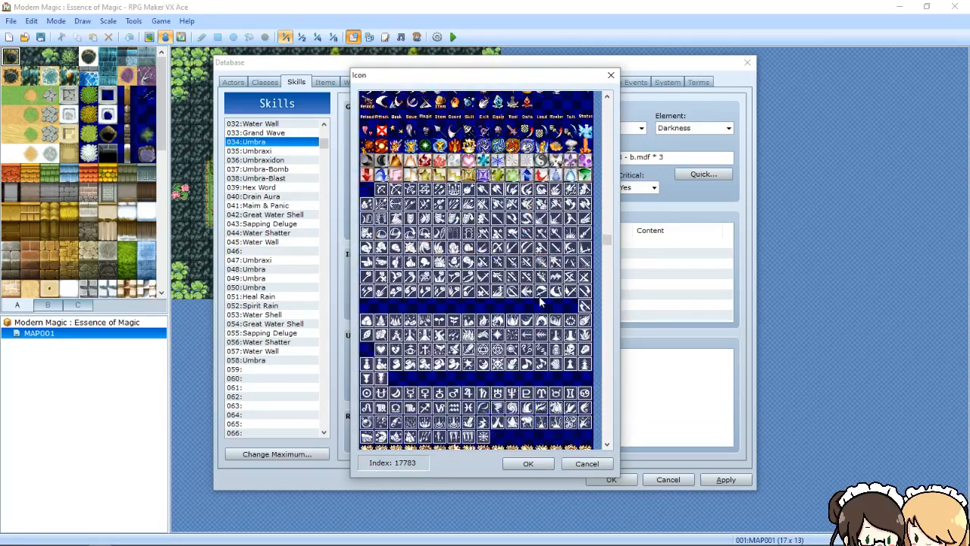
Set Umbra's icon to the purple dark-magic icon in the elemental effects row of the earlier skill icons
scroll(540, 302, "up", 1)
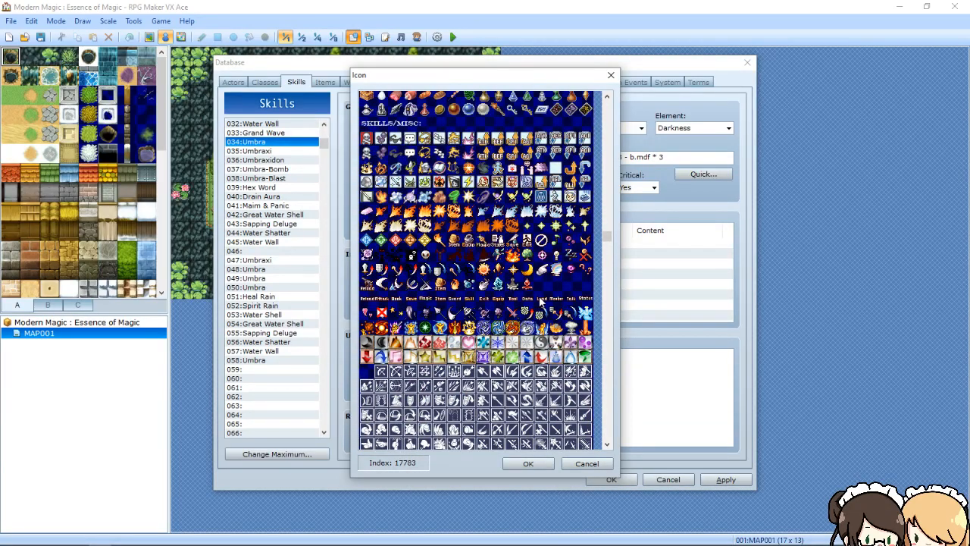
scroll(541, 301, "down", 15)
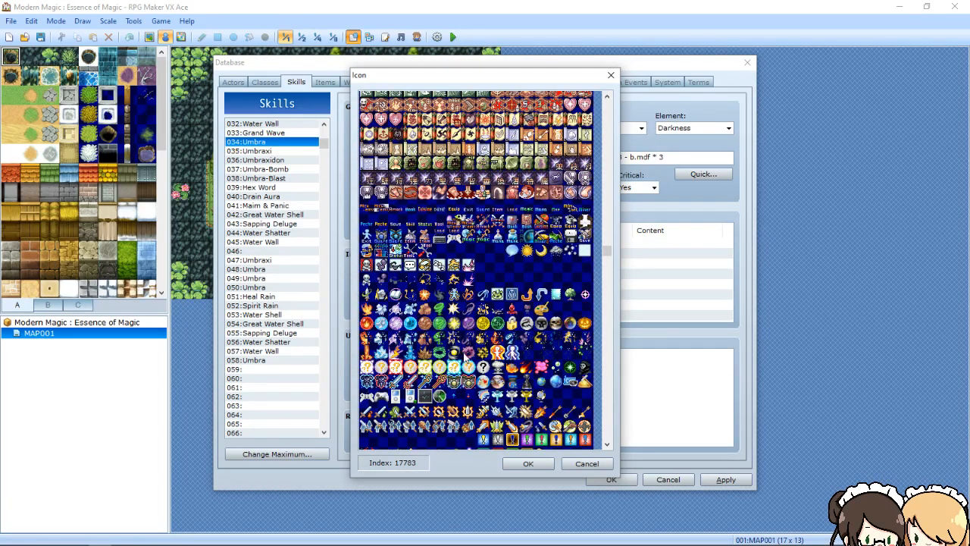
double_click(467, 352)
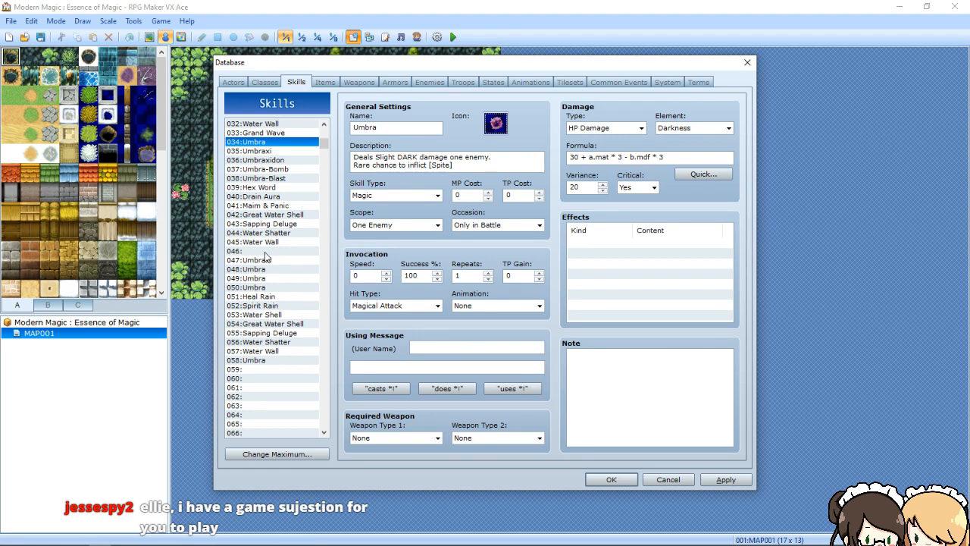
Clear the name and description of skill 042, Great Water Shell
left_click(290, 217)
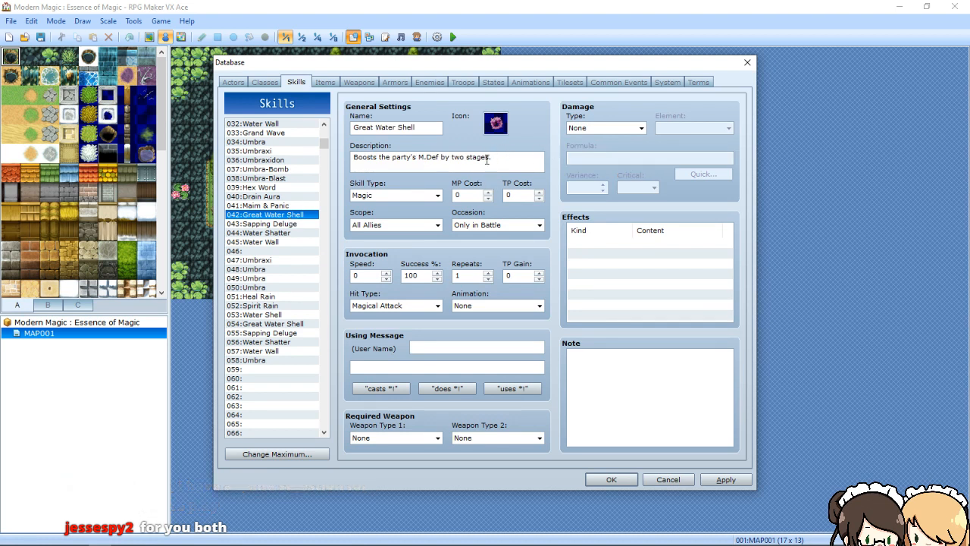
left_click(415, 134)
key("ctrl+a")
key("BackSpace")
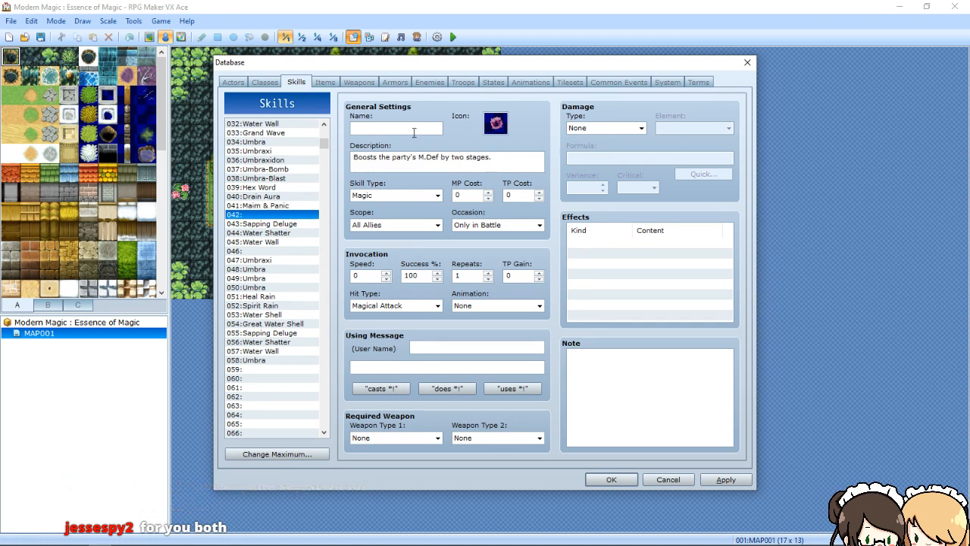
left_click(476, 159)
key("ctrl+a")
key("BackSpace")
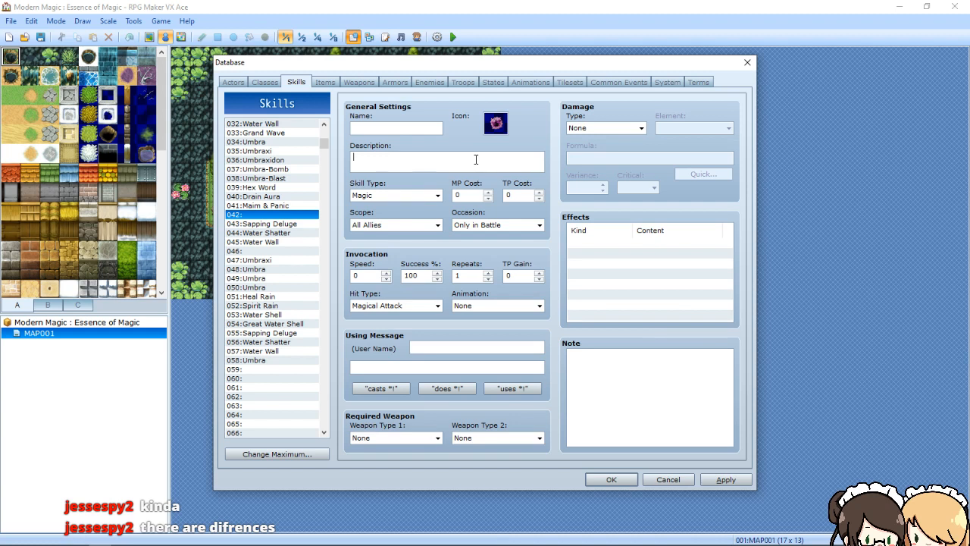
Name skill 042 "Poison"
left_click(412, 127)
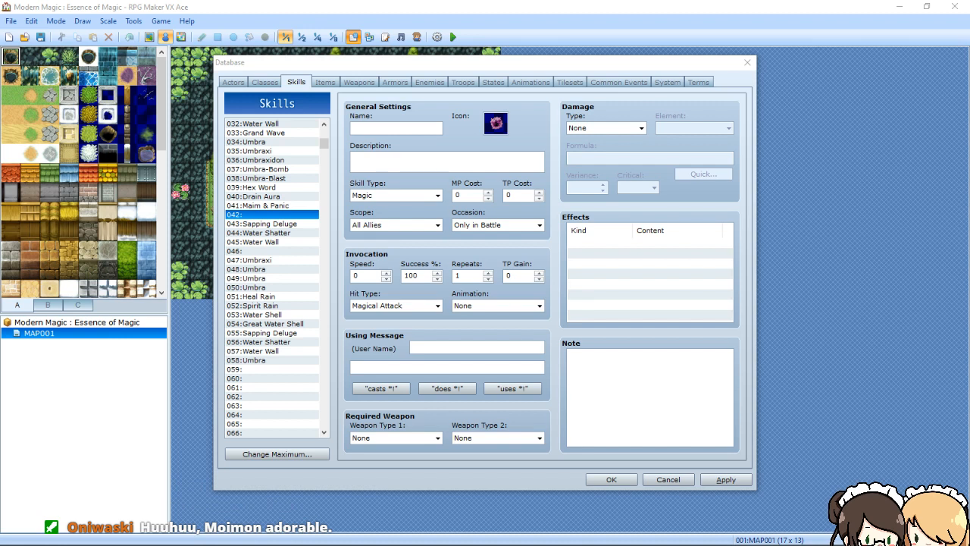
left_click(387, 128)
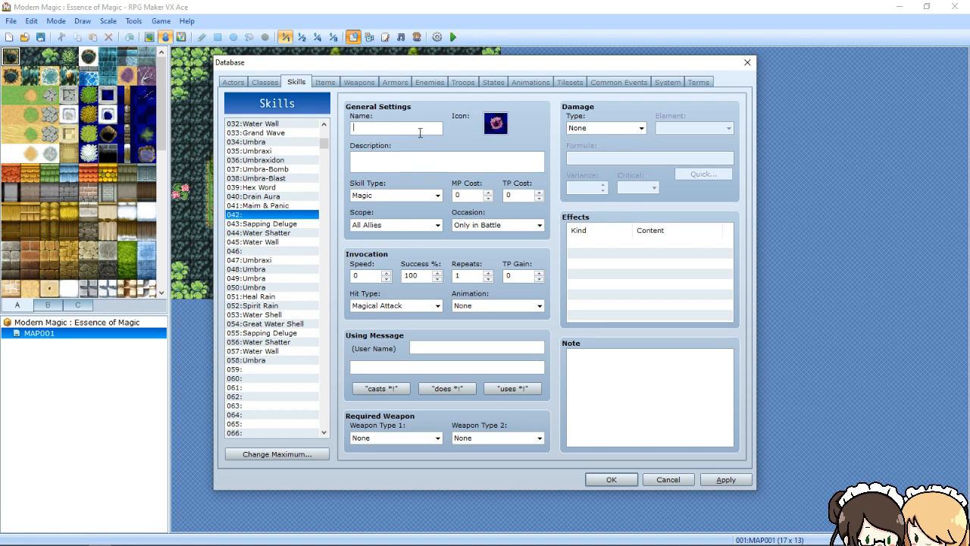
type("P")
key("BackSpace")
type("Pos")
type("i")
key("BackSpace")
key("BackSpace")
type("isoib")
key("BackSpace")
type("n")
Try the yellow orb icon with index 17880 on Poison and restore the purple dark-magic icon with index 17911
double_click(498, 125)
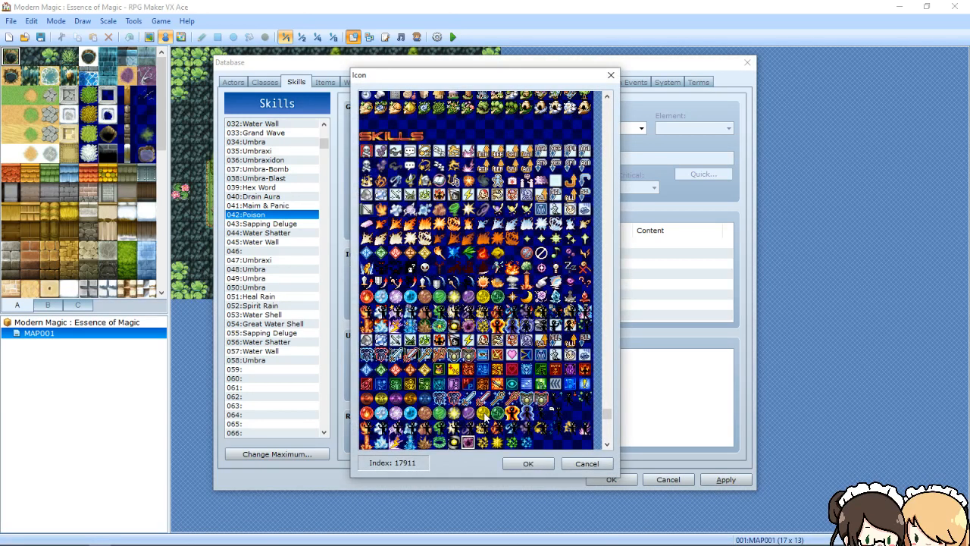
double_click(485, 417)
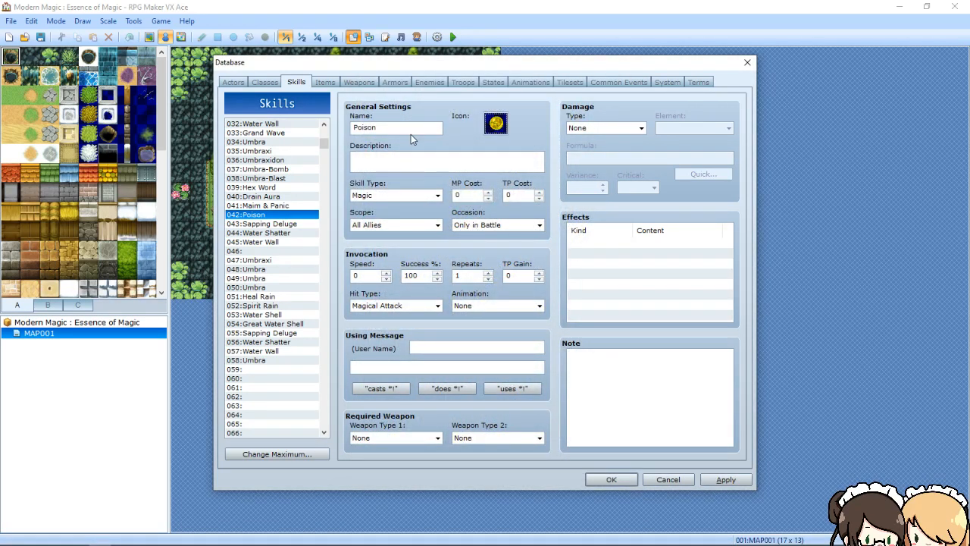
left_click(407, 125)
left_click(408, 125)
left_click(496, 126)
double_click(496, 126)
scroll(487, 416, "down", 2)
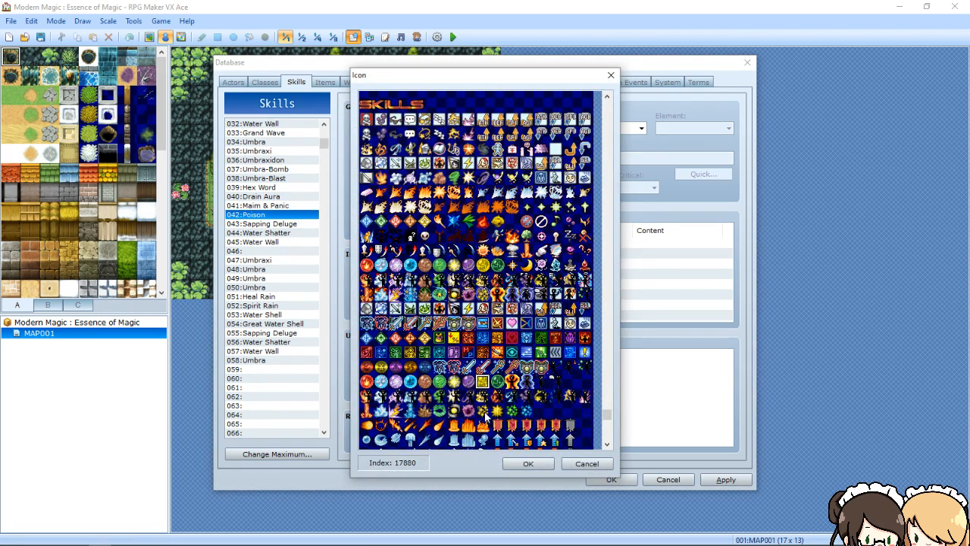
double_click(469, 412)
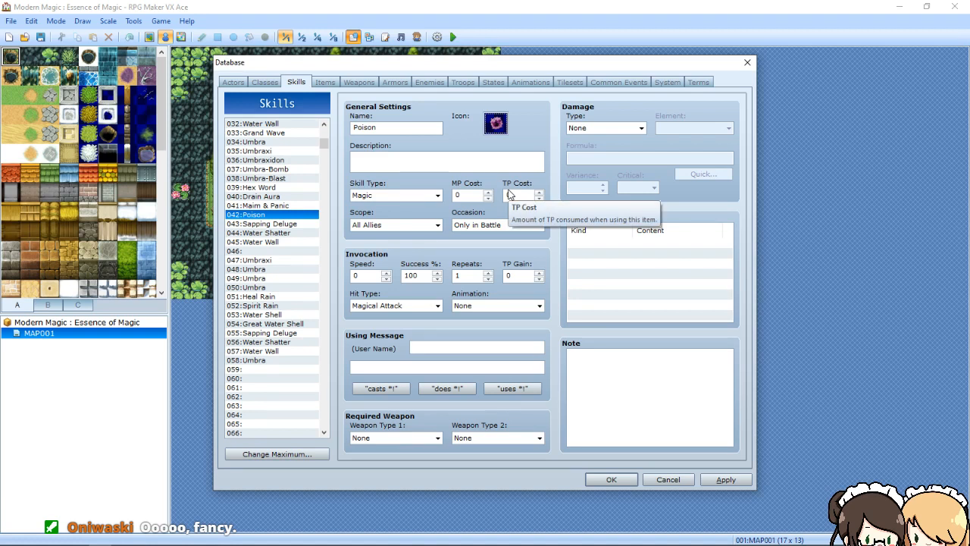
Rename skill 042 from Poison to "Poison Lance"
double_click(406, 127)
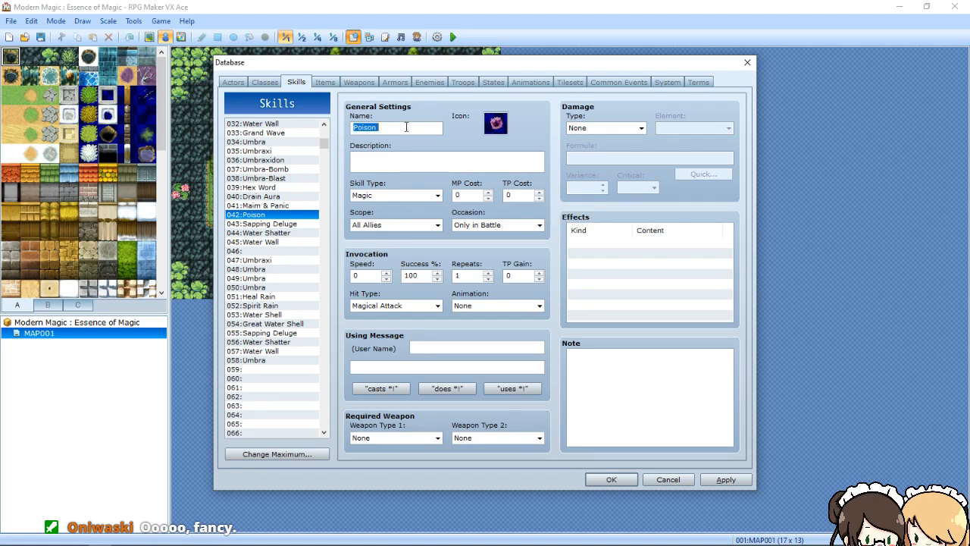
left_click(406, 128)
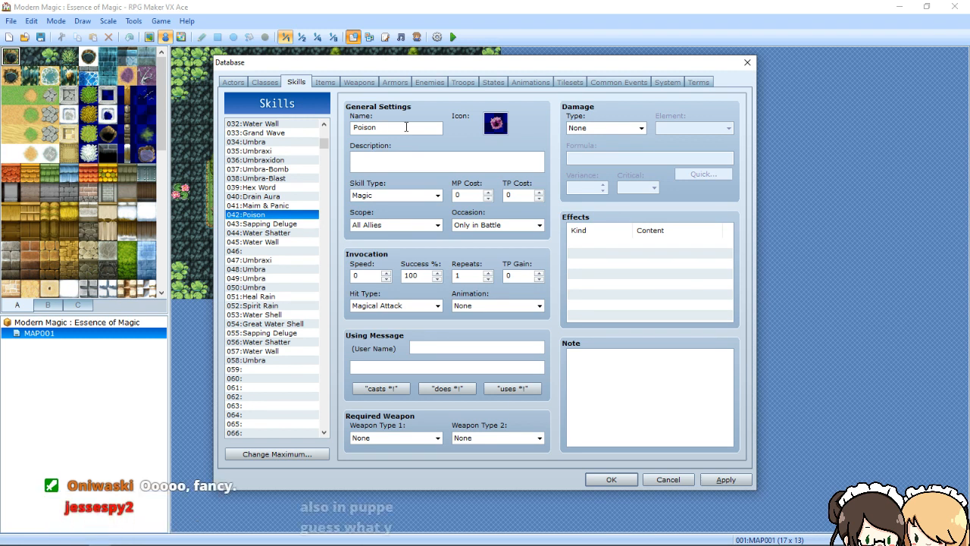
type("Lanc")
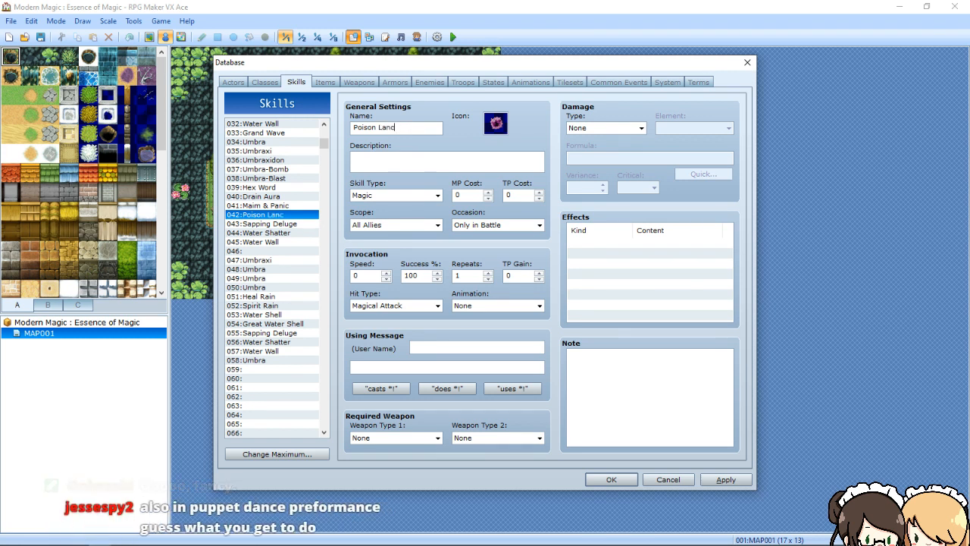
type("e")
left_click(379, 158)
Set Poison Lance's scope to One Enemy and its damage to HP Damage with the Darkness element
left_click(438, 196)
left_click(438, 196)
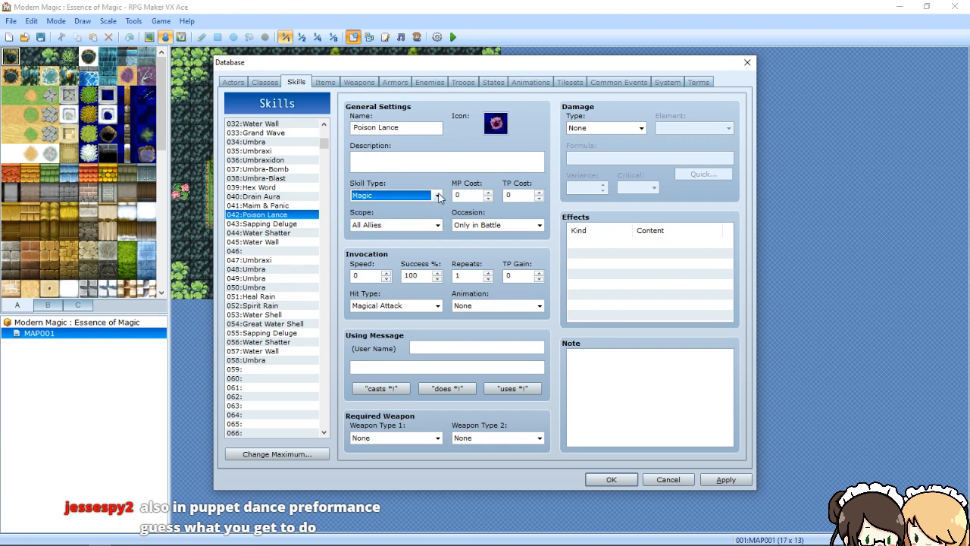
left_click(437, 225)
left_click(402, 248)
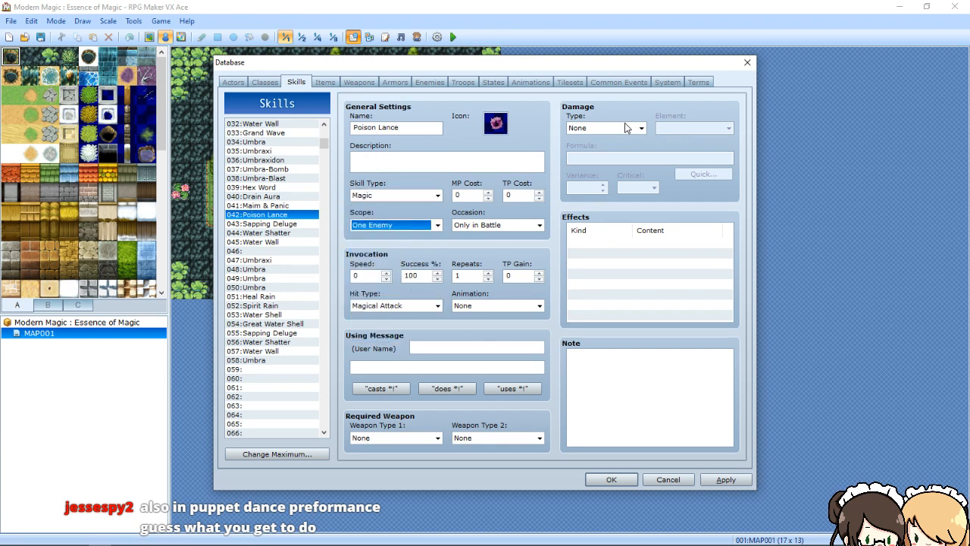
left_click(628, 128)
left_click(604, 141)
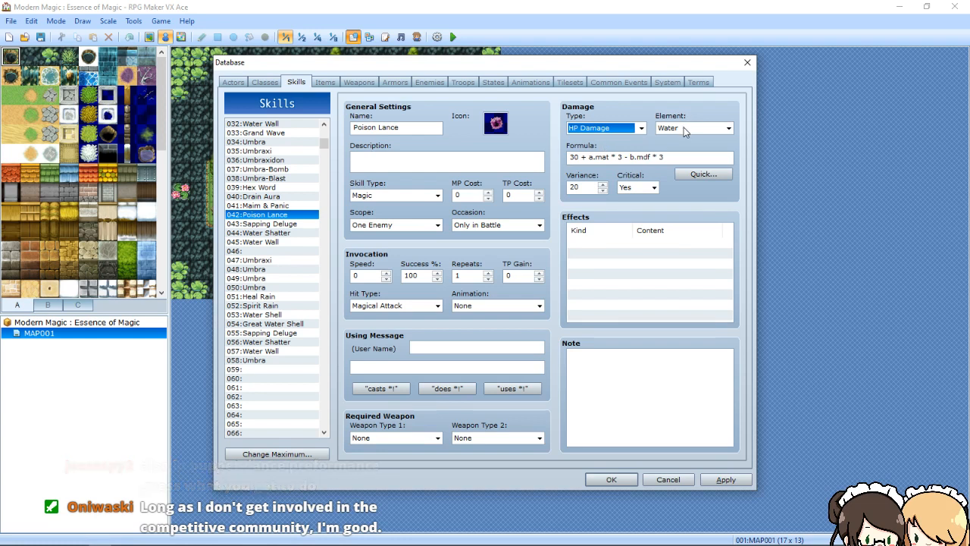
left_click(729, 128)
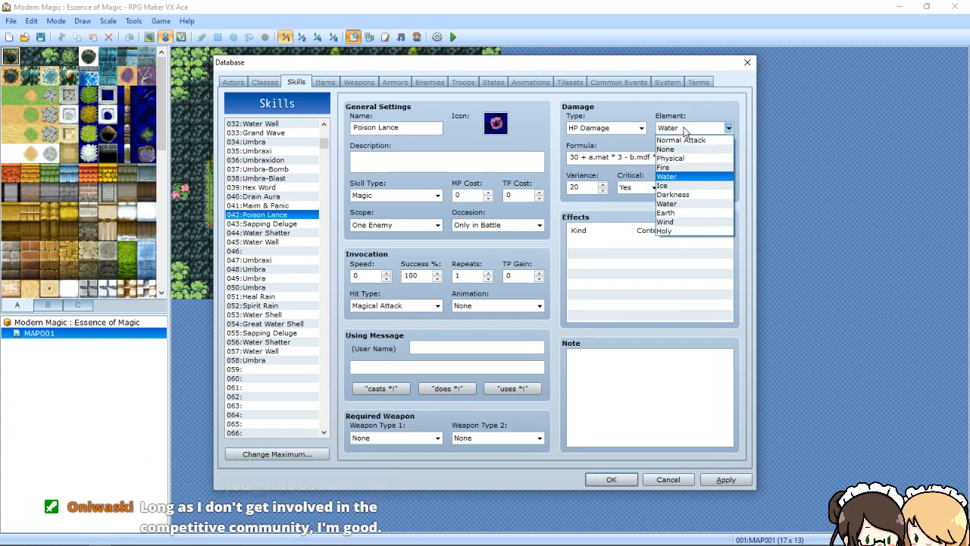
left_click(675, 195)
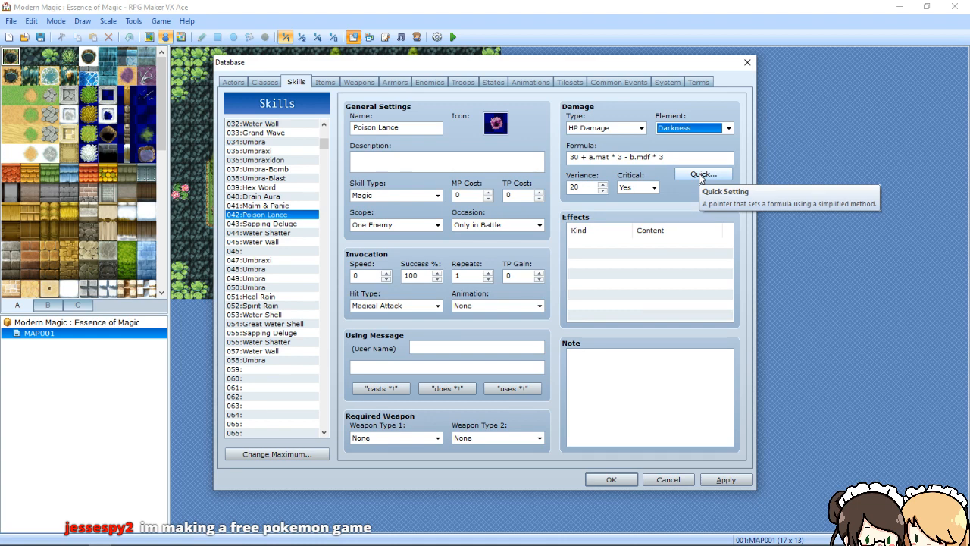
Set Poison Lance's damage formula to 70 + a.mat * 5 - b.mdf * 5 through the quick damage settings and apply the changes
left_click(701, 175)
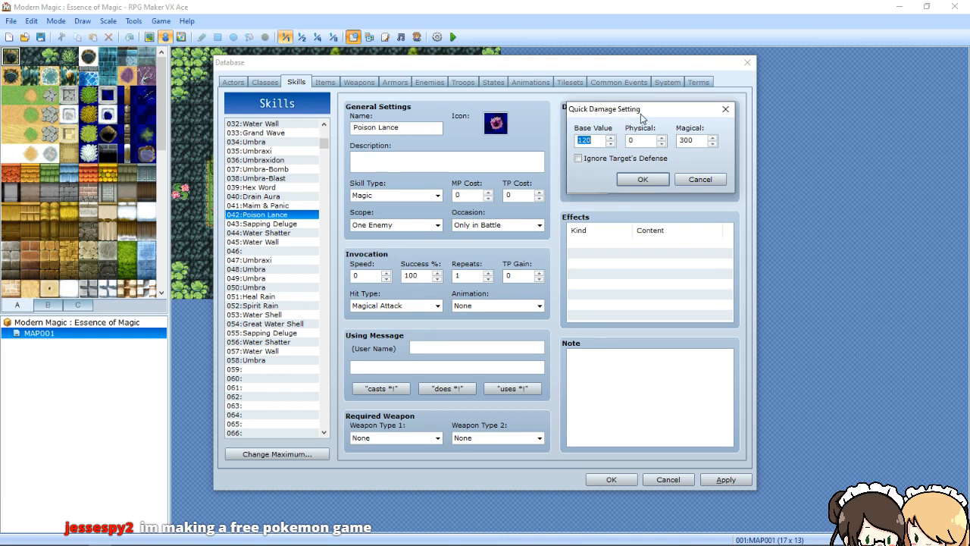
type("70")
double_click(691, 140)
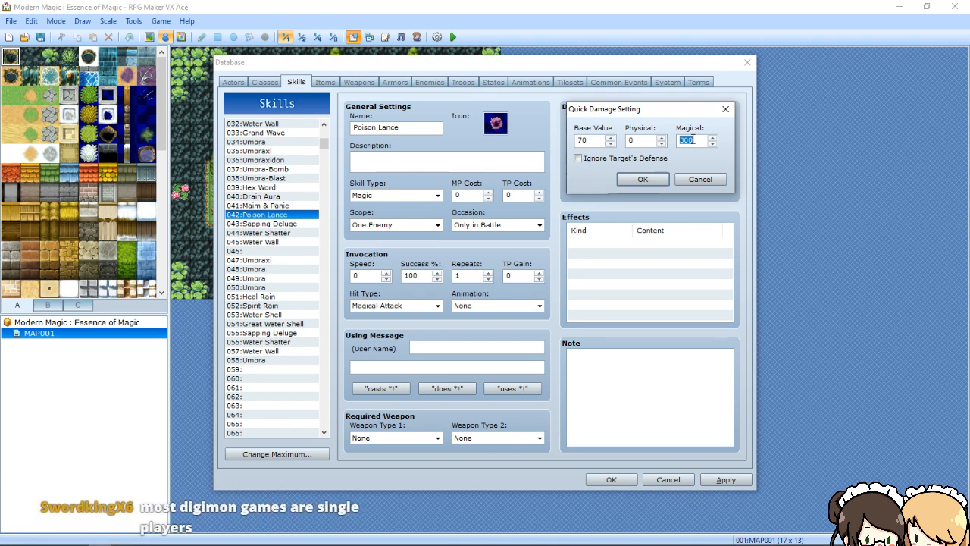
type("250")
key("Return")
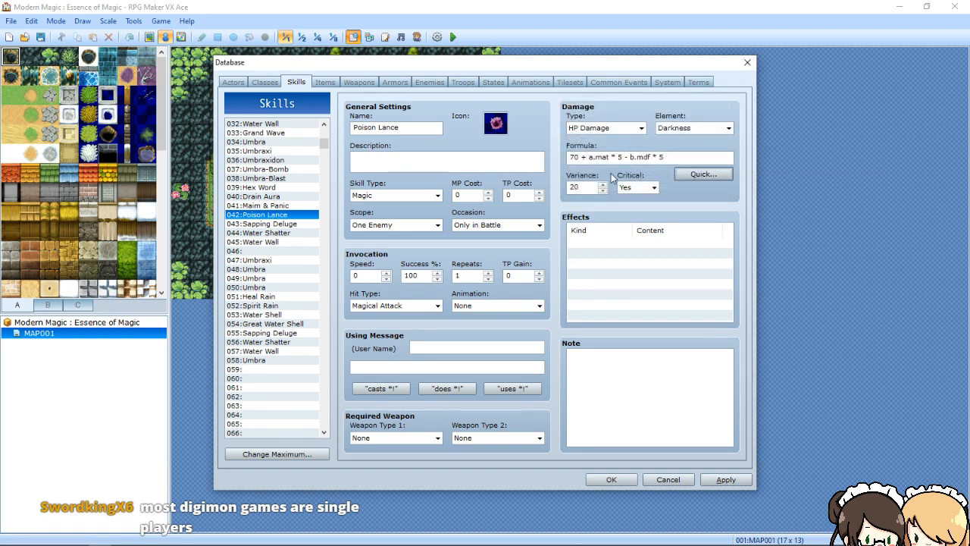
left_click(416, 164)
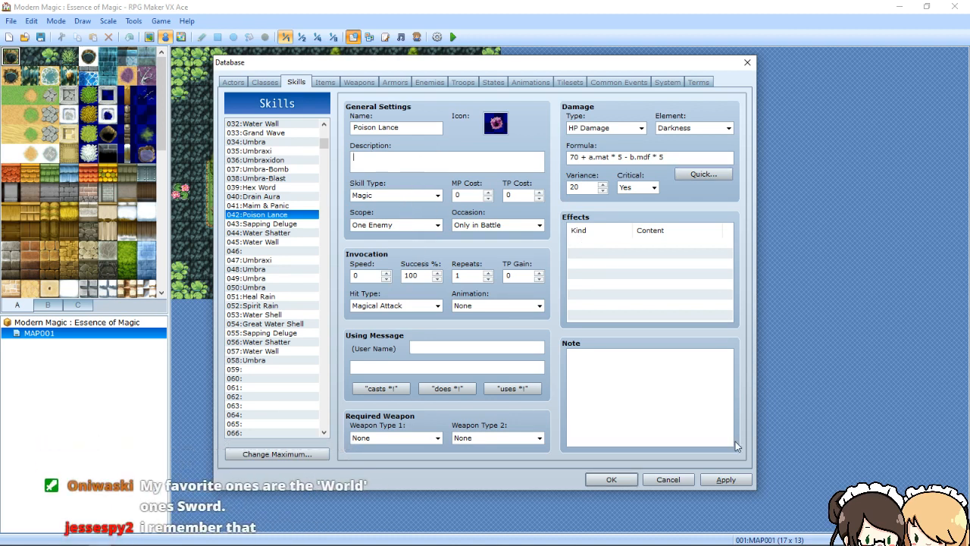
left_click(719, 481)
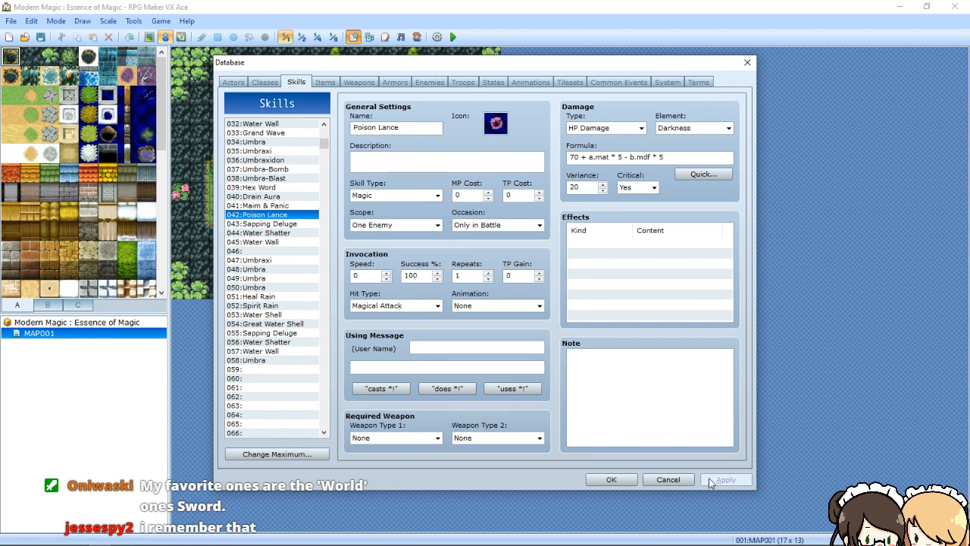
Write "Deals moderate DARK damage to a single enemy." as the first line of Poison Lance's description
left_click(402, 161)
type("Deals")
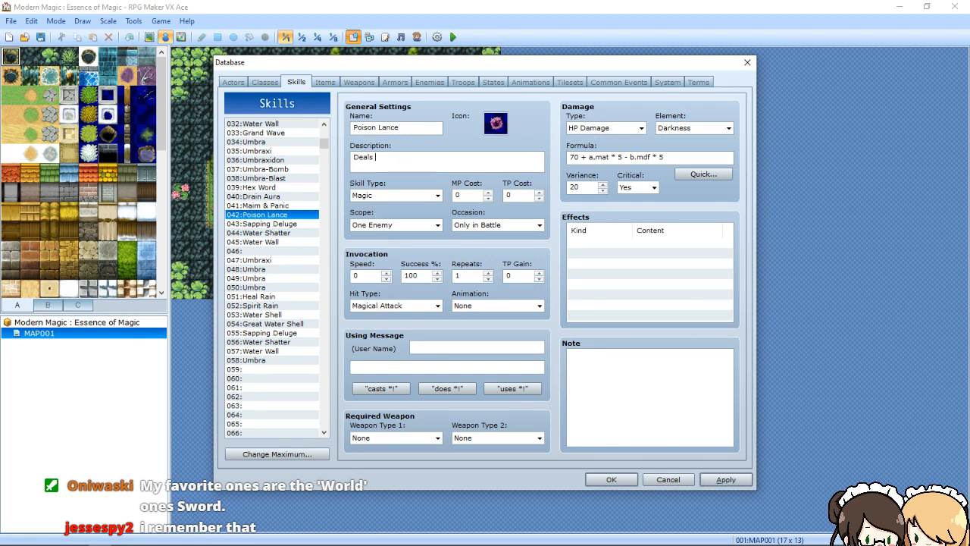
type(" m")
key("BackSpace")
type("mo")
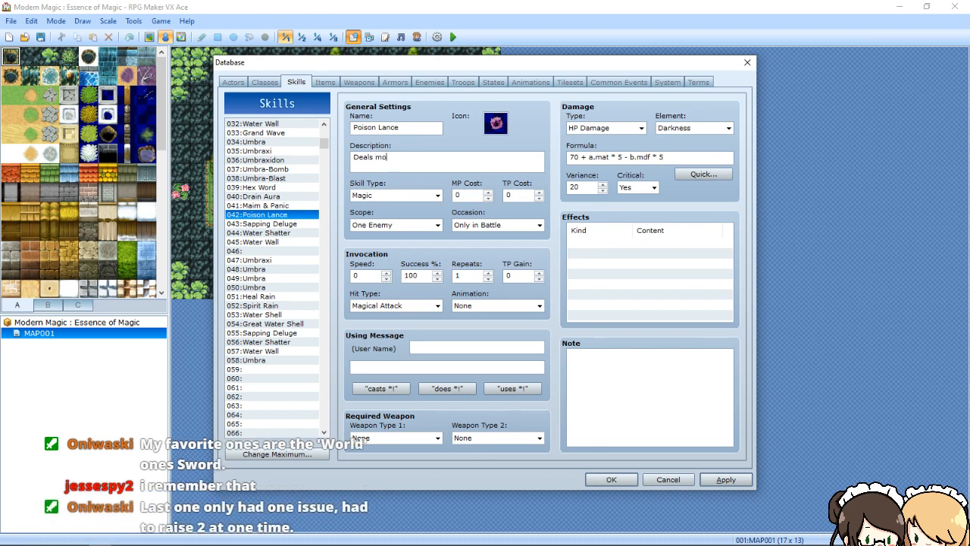
key("BackSpace")
key("BackSpace")
type("moderate")
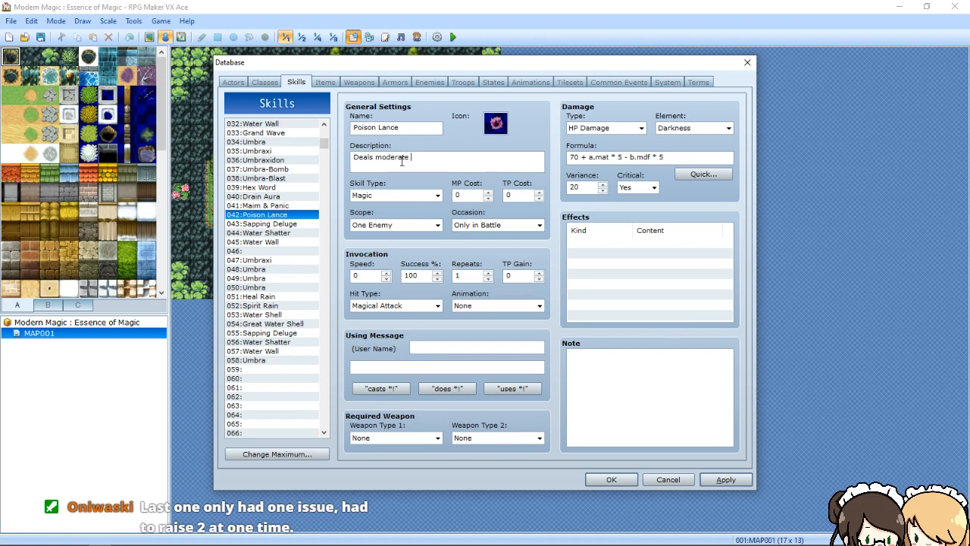
type(" DARK damage with")
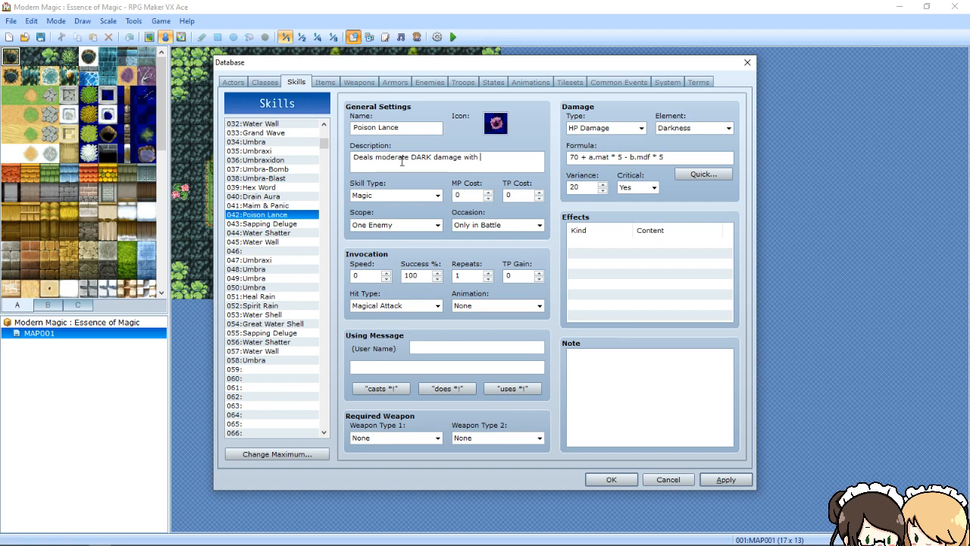
key("BackSpace")
key("BackSpace")
key("BackSpace")
key("BackSpace")
key("BackSpace")
type("to a single enemy.")
Add the second description line "Has a moderate chance to inflict [Poison]" to Poison Lance and apply the changes
key("Return")
type("Has a moderat")
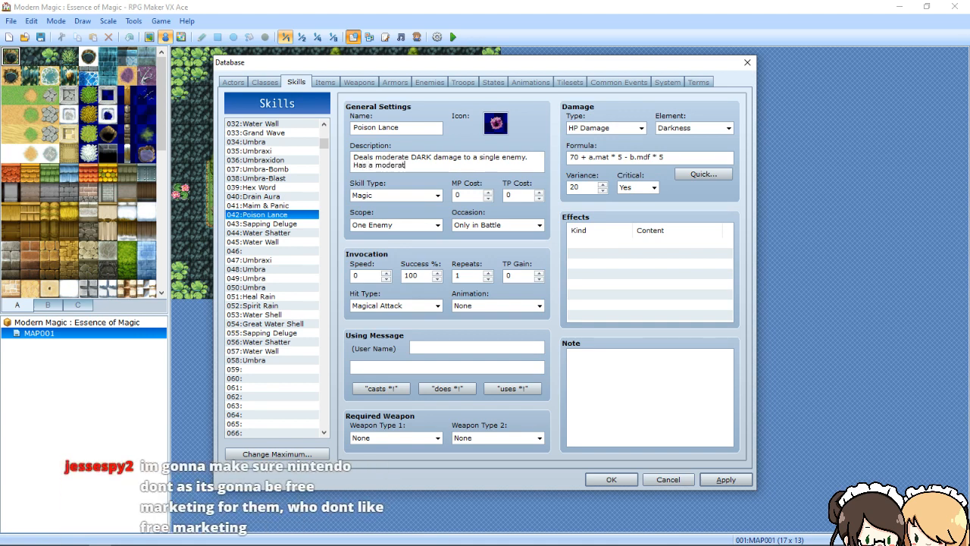
type("e chance to inflict [Posion")
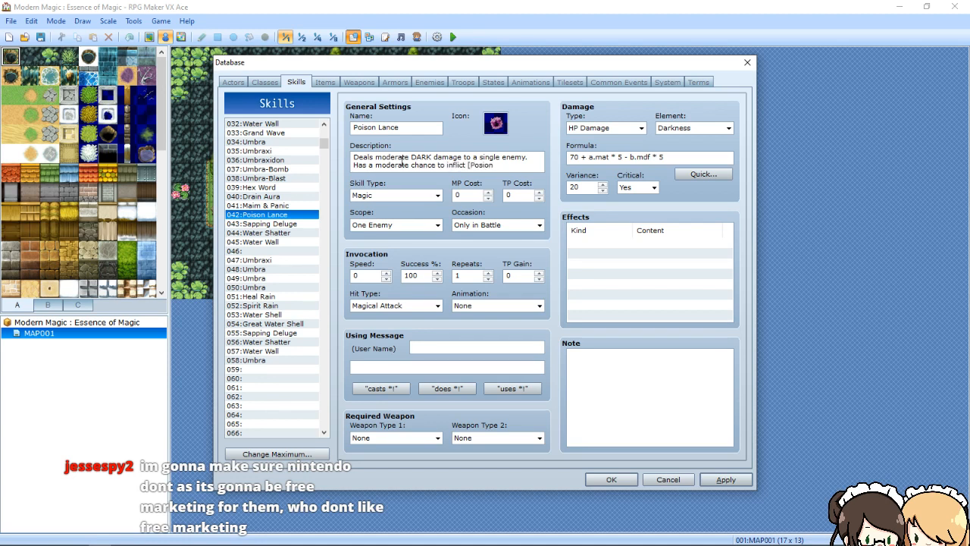
key("BackSpace")
key("BackSpace")
key("BackSpace")
key("BackSpace")
type("ison] to")
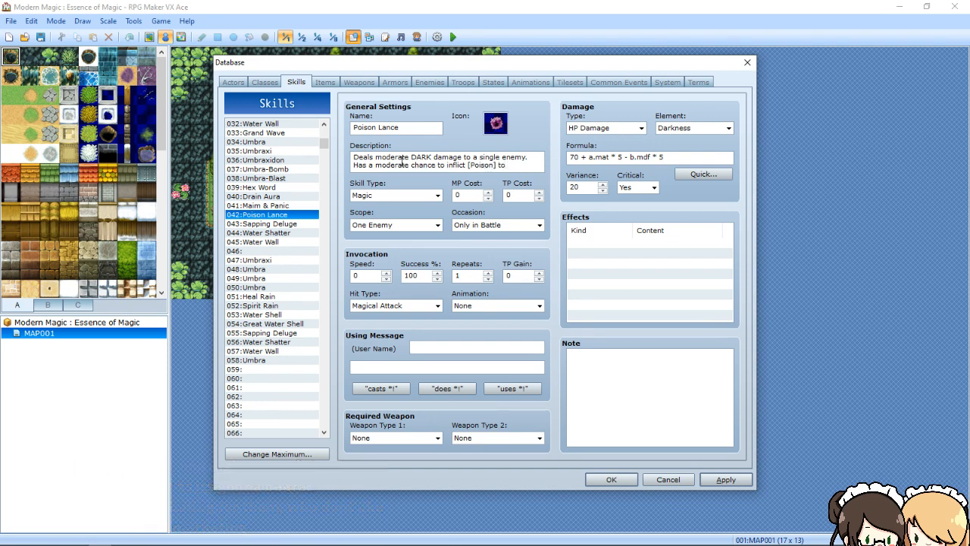
type(" one")
key("BackSpace")
key("BackSpace")
key("BackSpace")
key("BackSpace")
key("BackSpace")
key("BackSpace")
key("BackSpace")
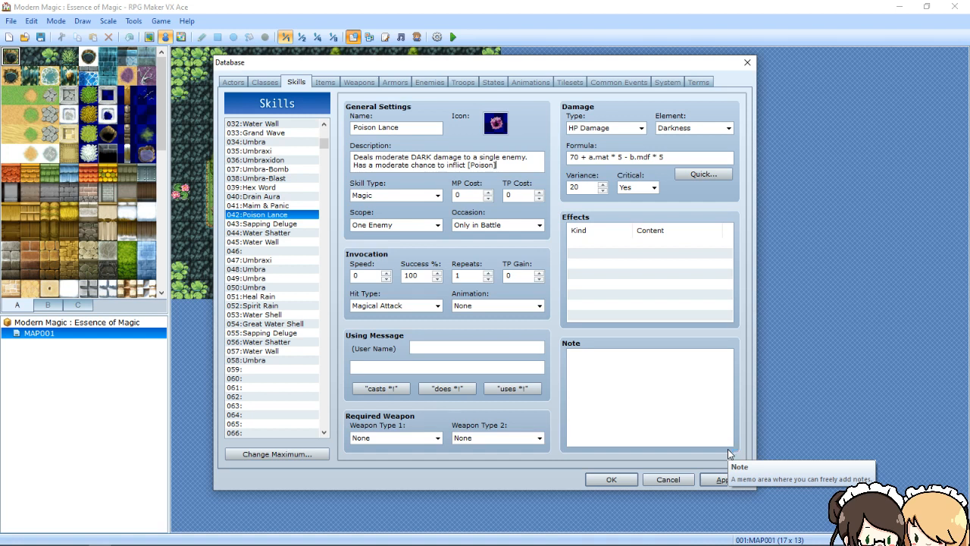
left_click(723, 477)
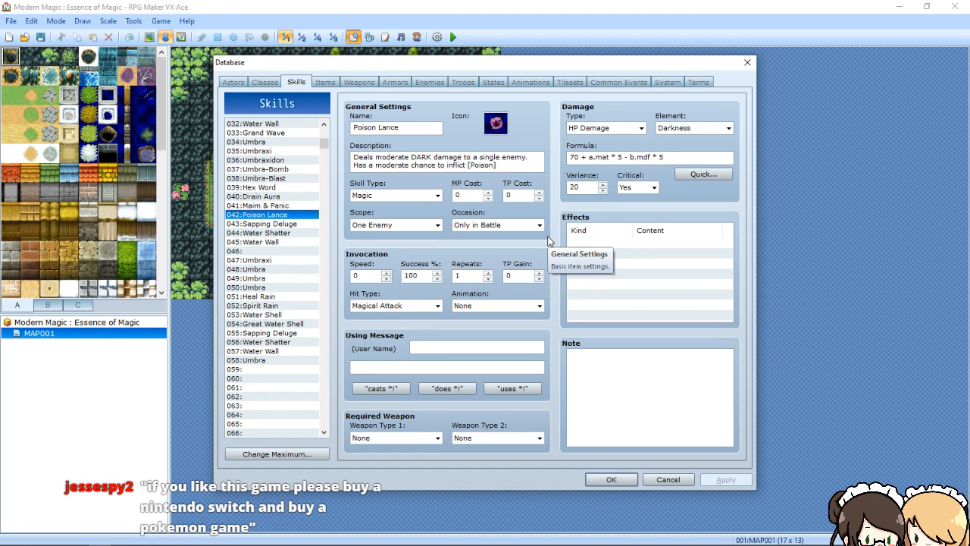
Clear the name and description of skill 043, Sapping Deluge
left_click(270, 225)
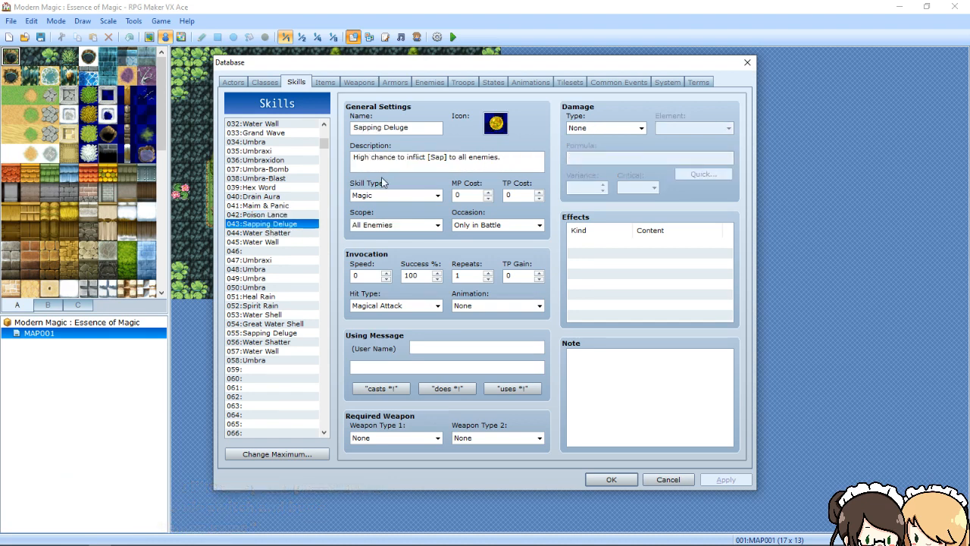
left_click(431, 127)
key("BackSpace")
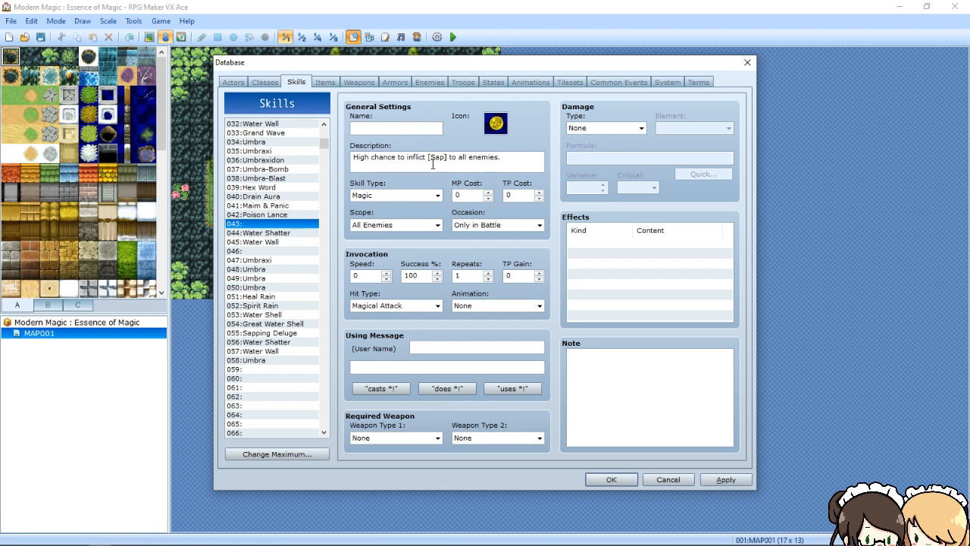
left_click(433, 165)
key("BackSpace")
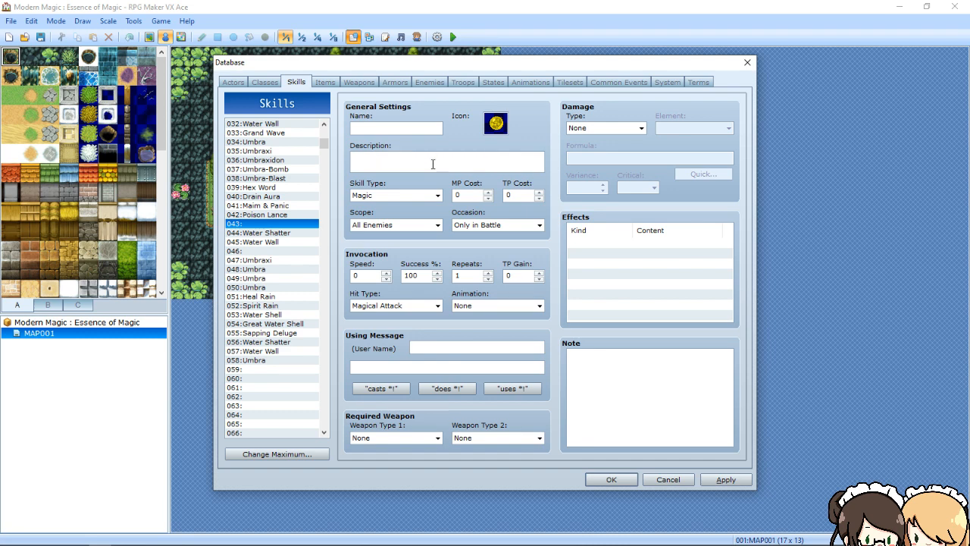
Copy the description of skill 030, Sapping Deluge, into the empty description of skill 043
left_click(324, 125)
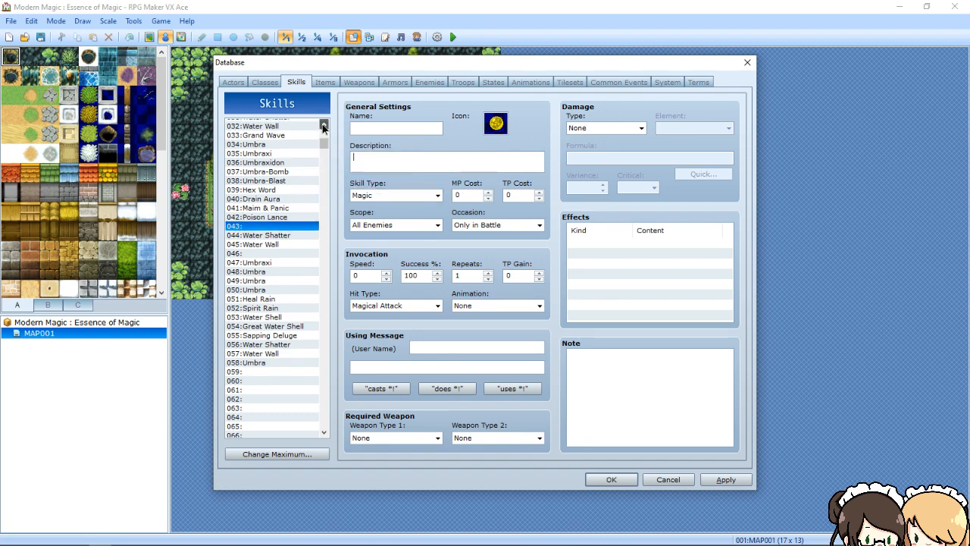
left_click(286, 147)
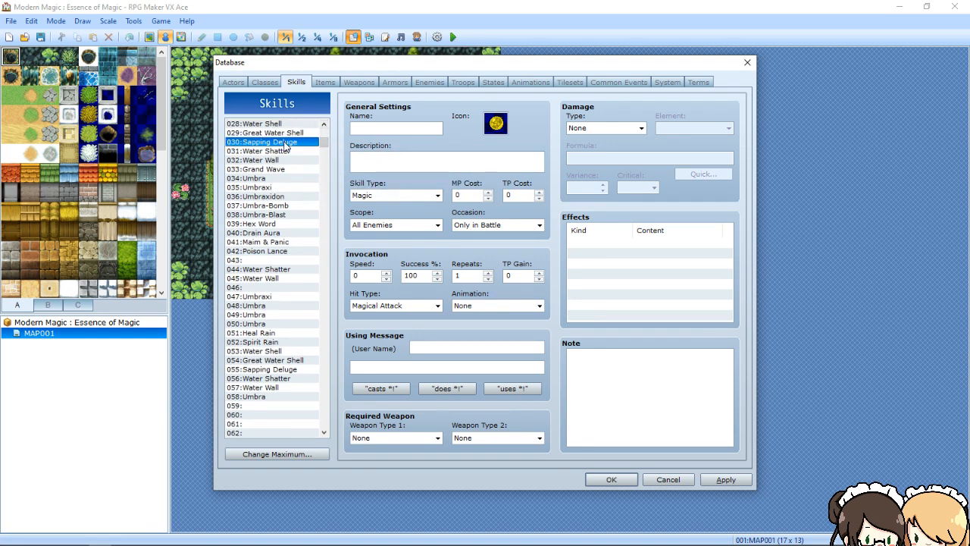
triple_click(420, 160)
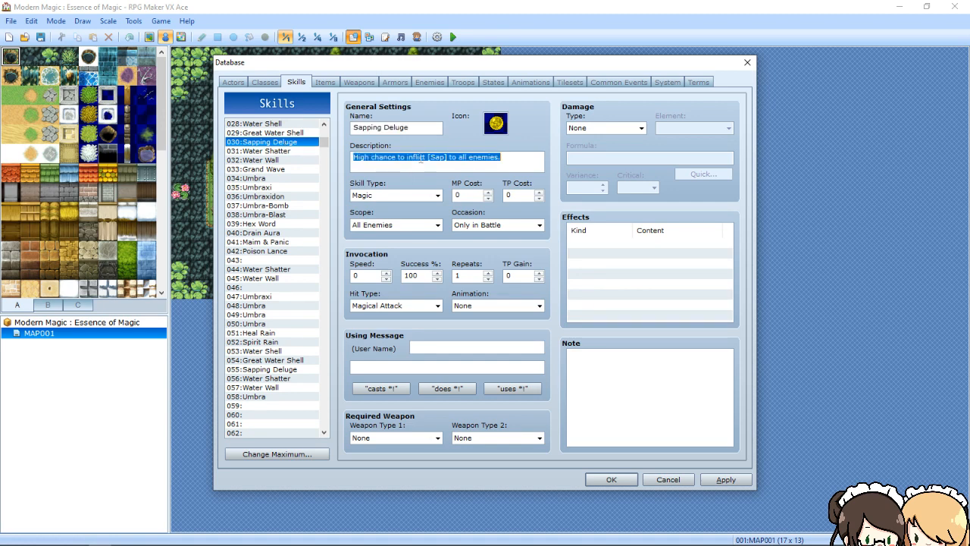
right_click(421, 159)
left_click(452, 198)
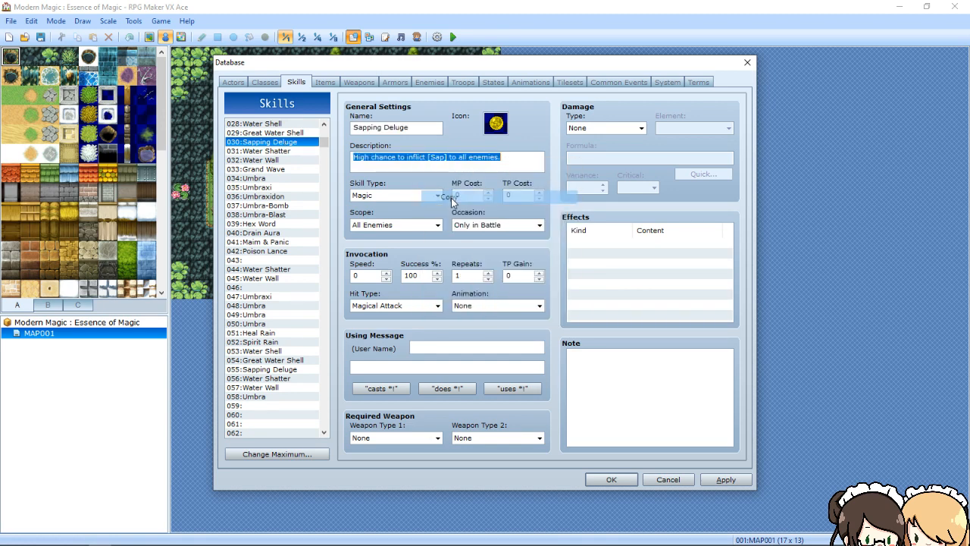
left_click(269, 260)
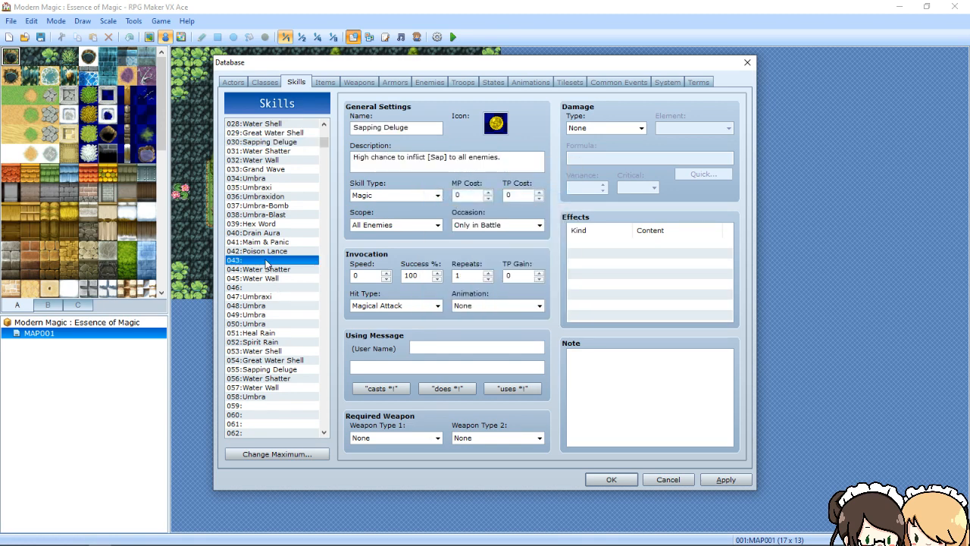
right_click(405, 163)
left_click(449, 211)
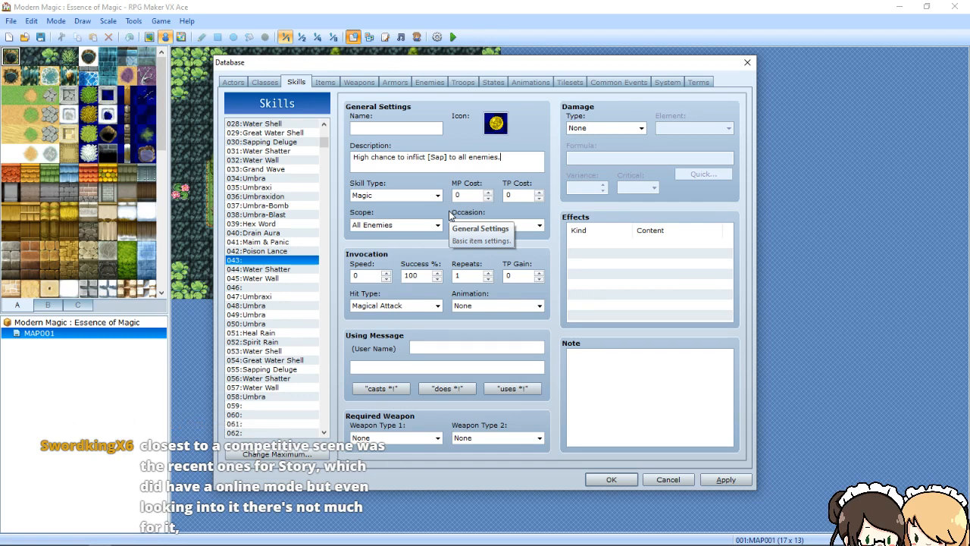
Replace [Sap] in skill 043's description with "[Poison],[Spite] and or [Curse]" and move "to all enemies." to a second line
left_click(446, 157)
key("BackSpace")
key("BackSpace")
key("BackSpace")
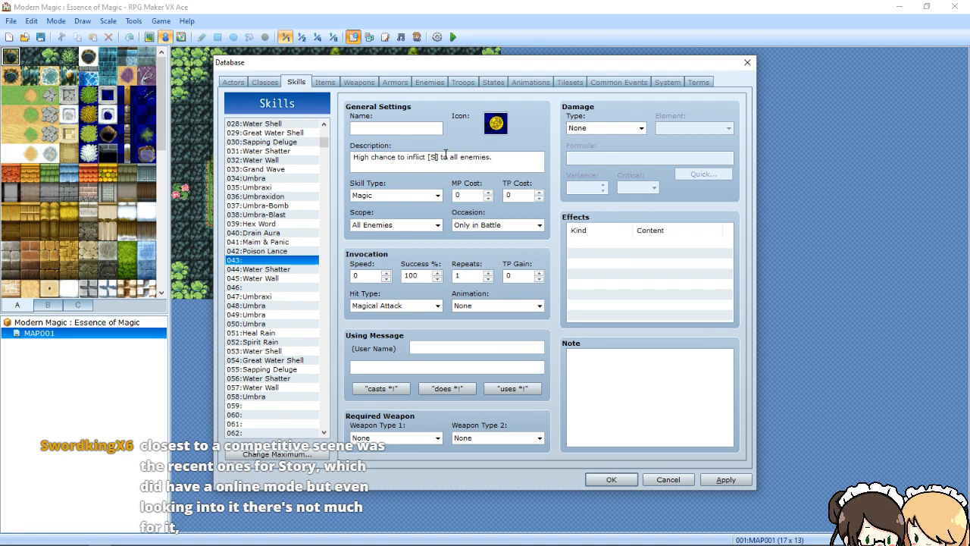
type("Poison]")
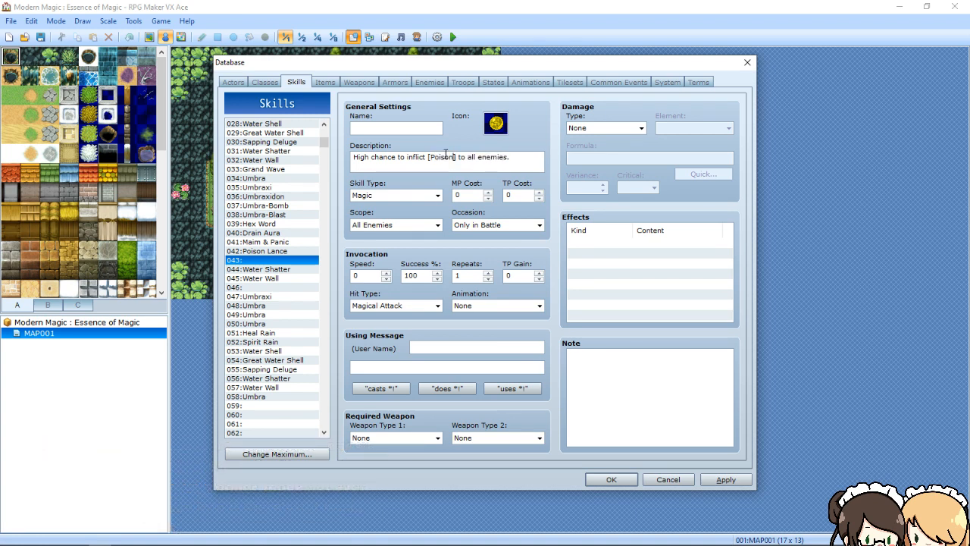
type(",[Spite] and or [Curse]")
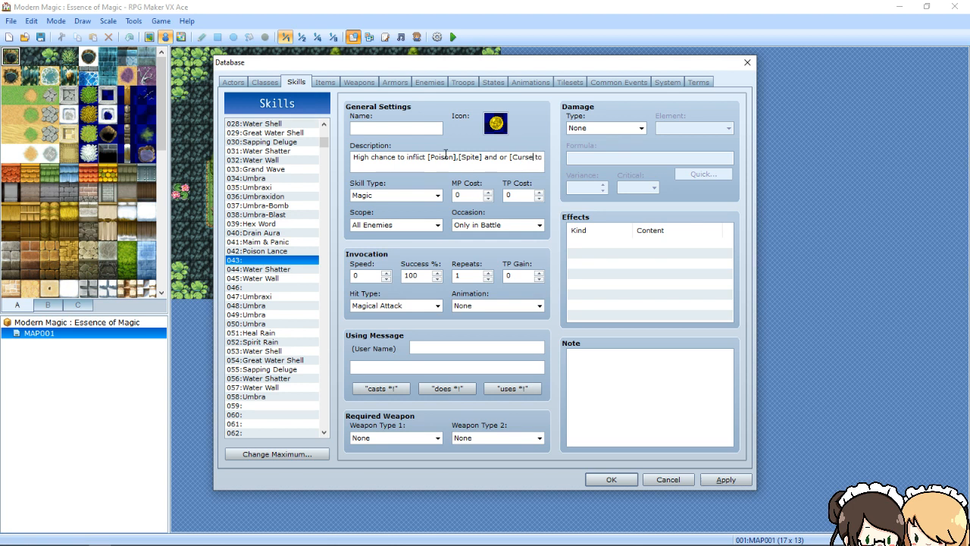
key("Return")
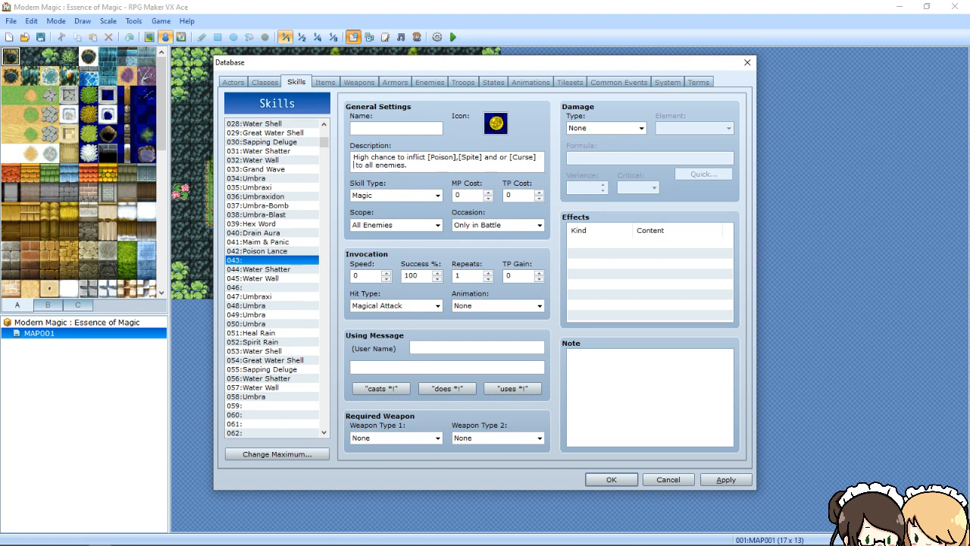
Name skill 043 "Curse Zone" and replace "High" with "Moderate" at the start of its description
left_click(415, 130)
type("Curse Zone")
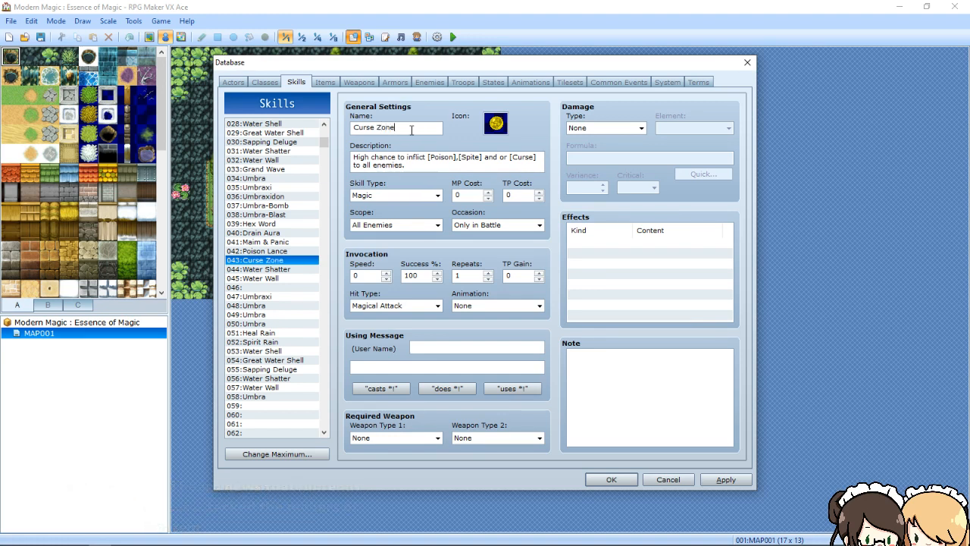
key("Tab")
left_click(370, 157)
key("BackSpace")
key("BackSpace")
key("BackSpace")
key("BackSpace")
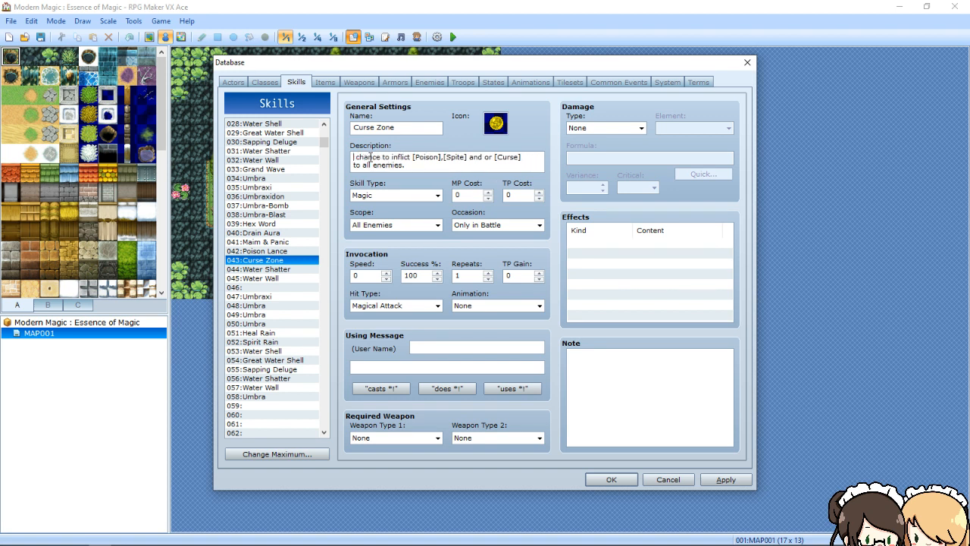
type("Moder ")
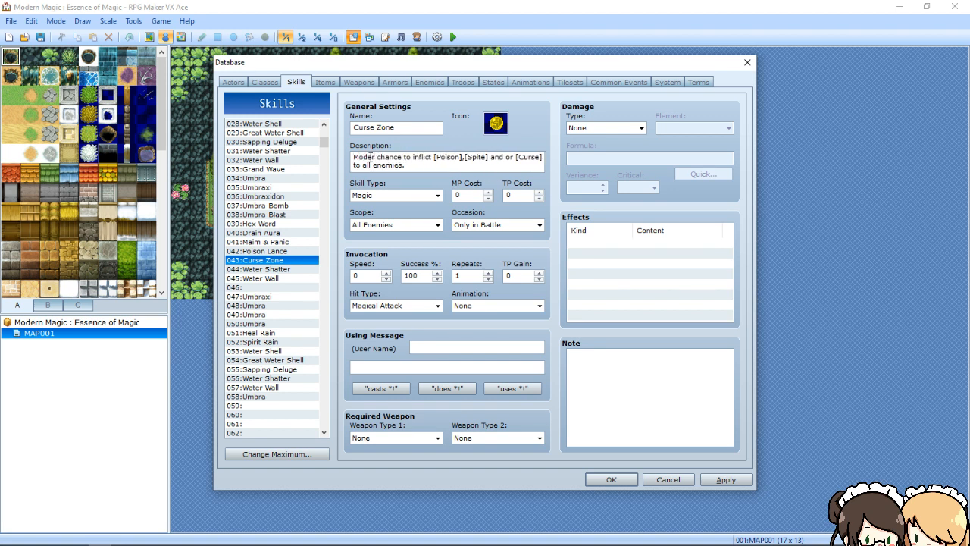
type("ate")
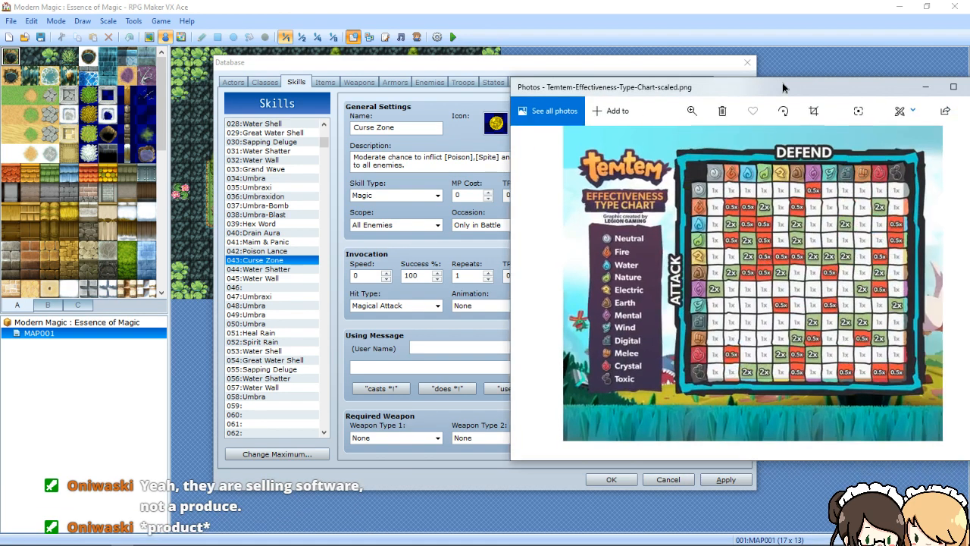
Move and enlarge the Temtem effectiveness type chart image to examine the element matchups, and close it
left_click_drag(782, 82, 494, 61)
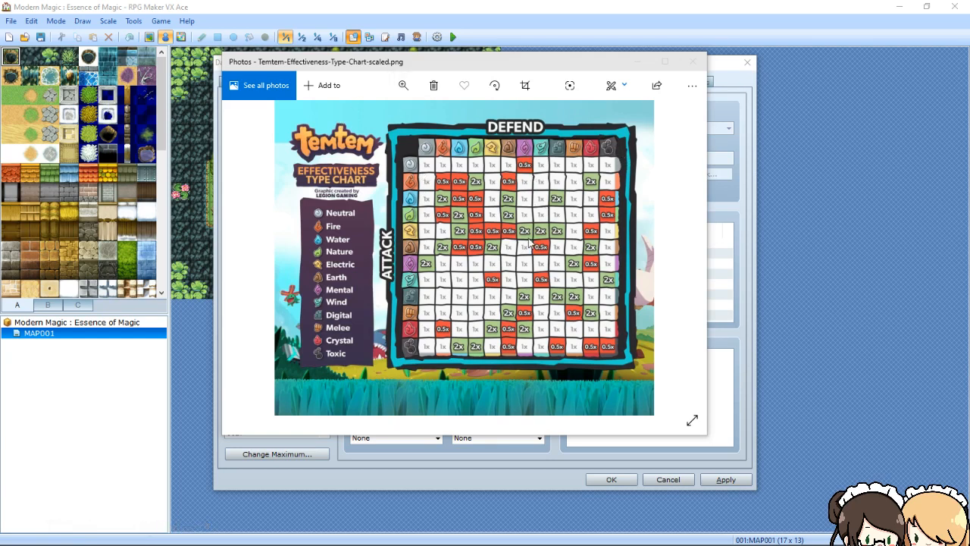
left_click(709, 435)
left_click_drag(710, 436, 901, 515)
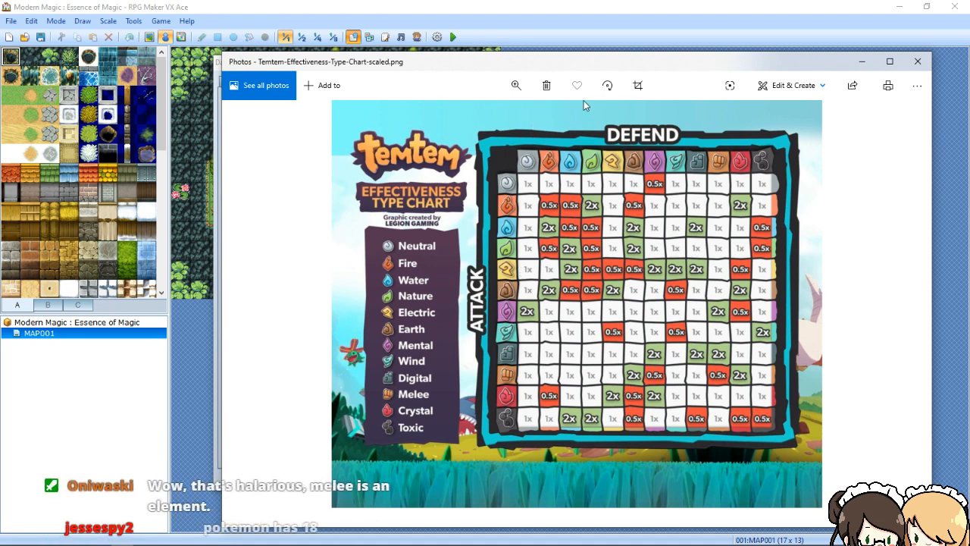
left_click(915, 60)
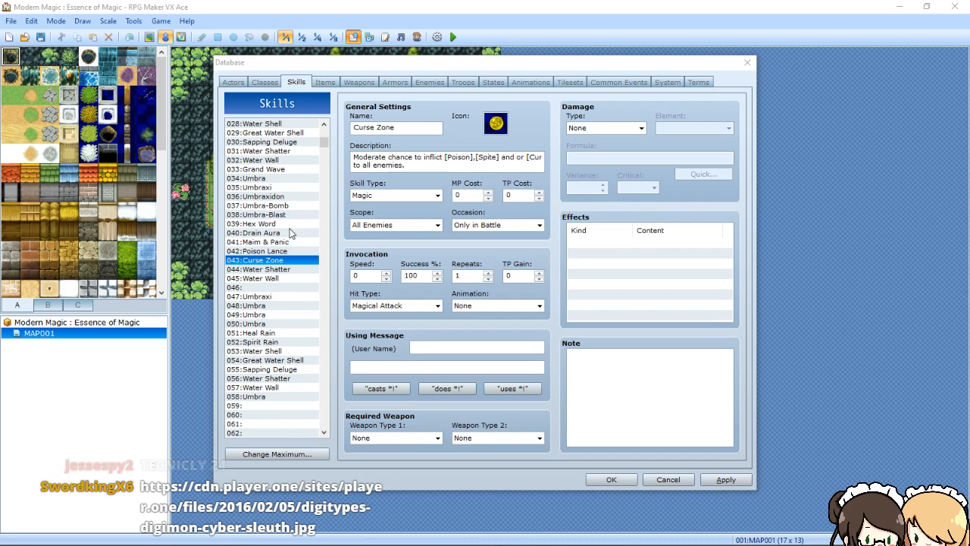
Rename skill 044, Water Shatter, as "Dark Shatter"
left_click(258, 269)
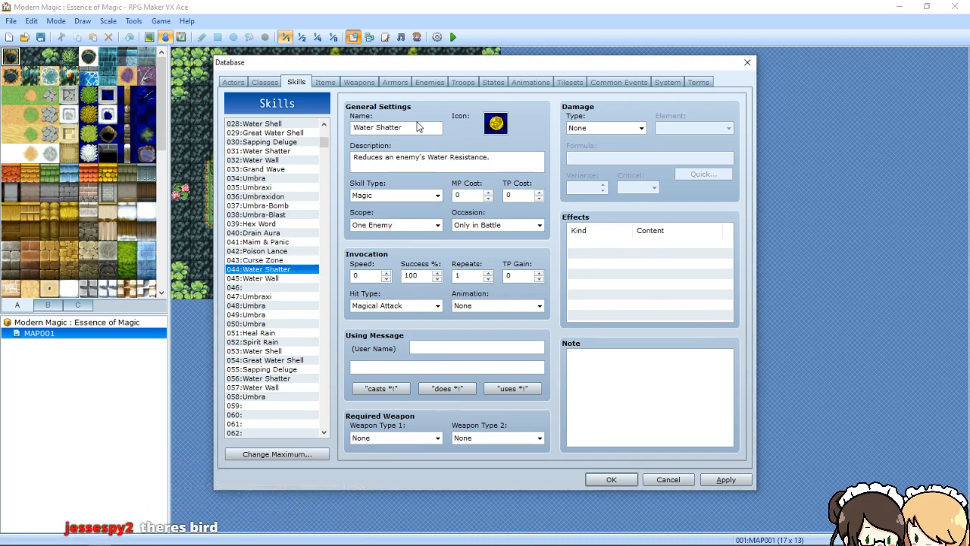
double_click(402, 129)
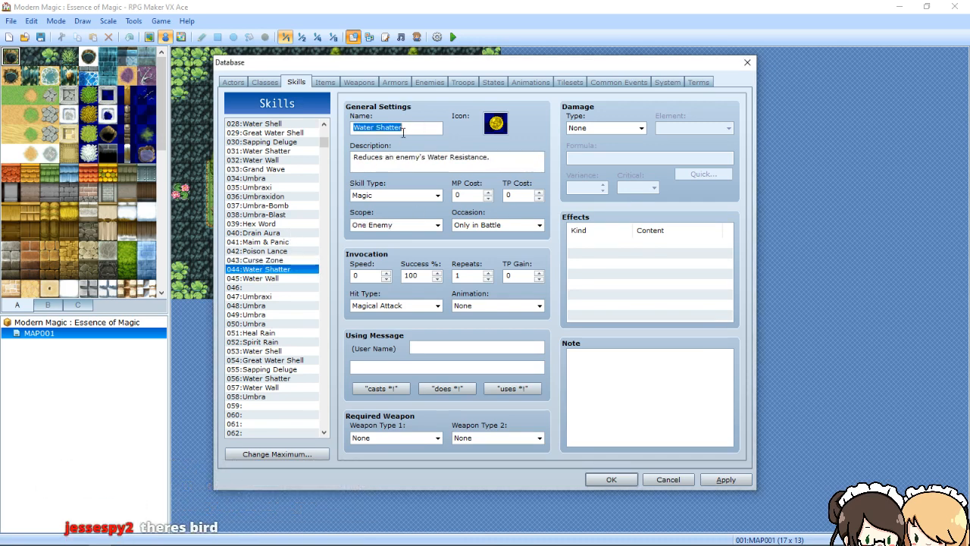
key("BackSpace")
type("Dark Sh")
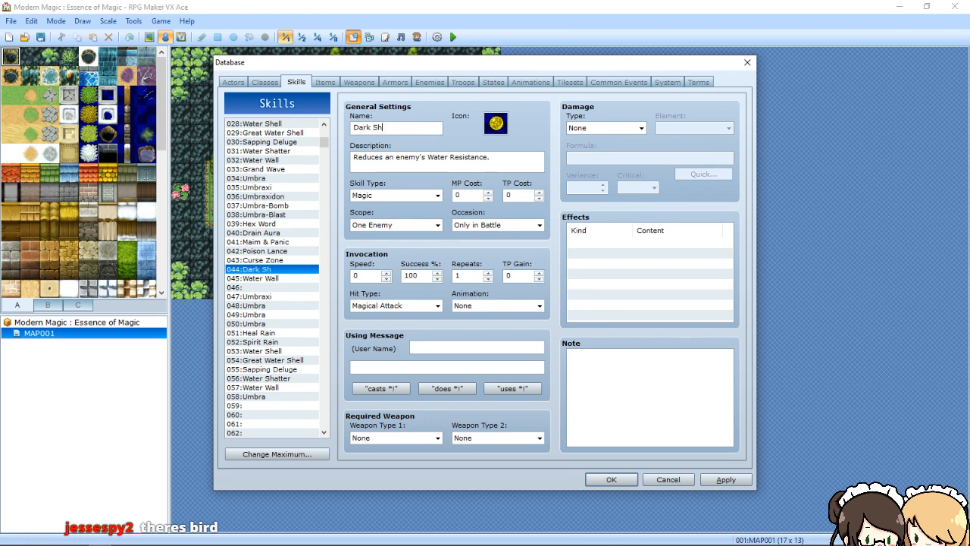
type("atter")
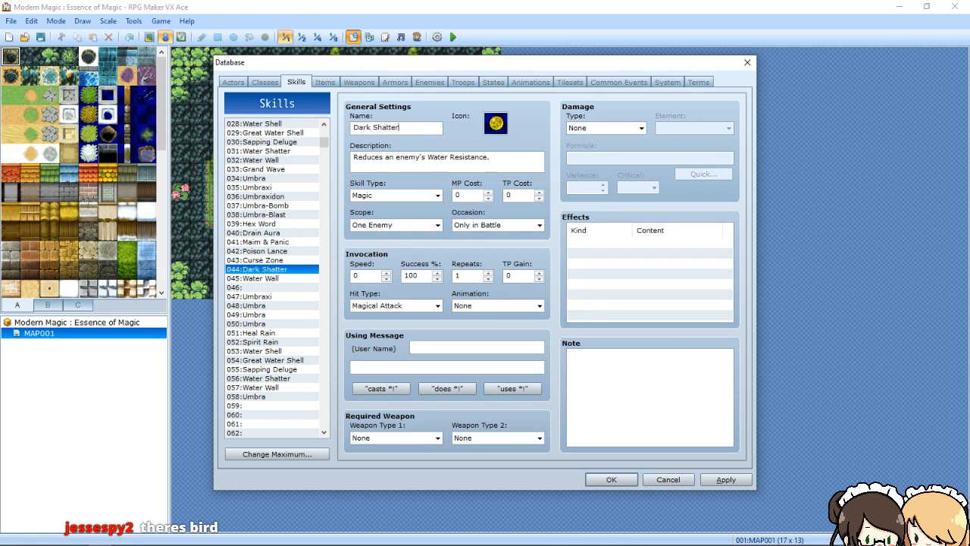
Replace the word "Water" with "Dark" in Dark Shatter's description
triple_click(447, 157)
double_click(447, 158)
type("Da")
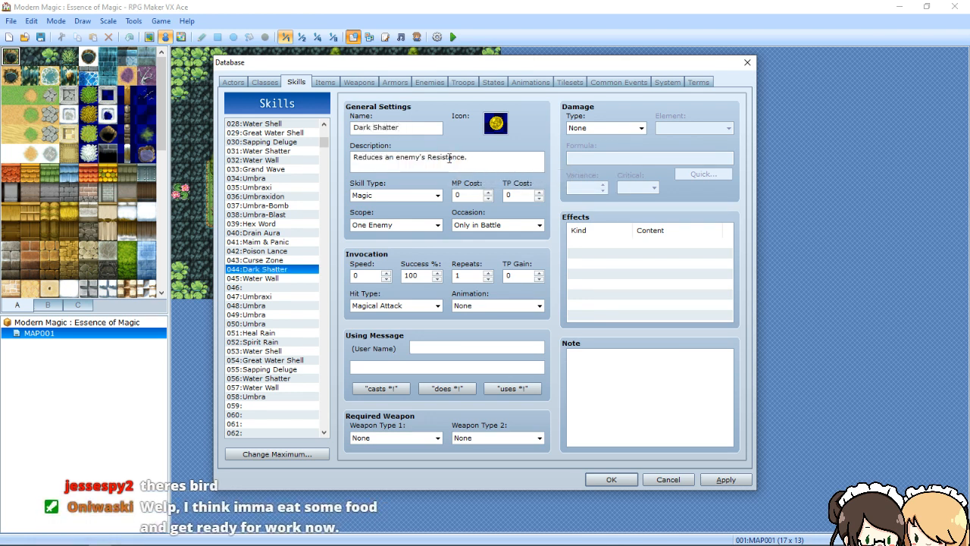
type("rk")
key("BackSpace")
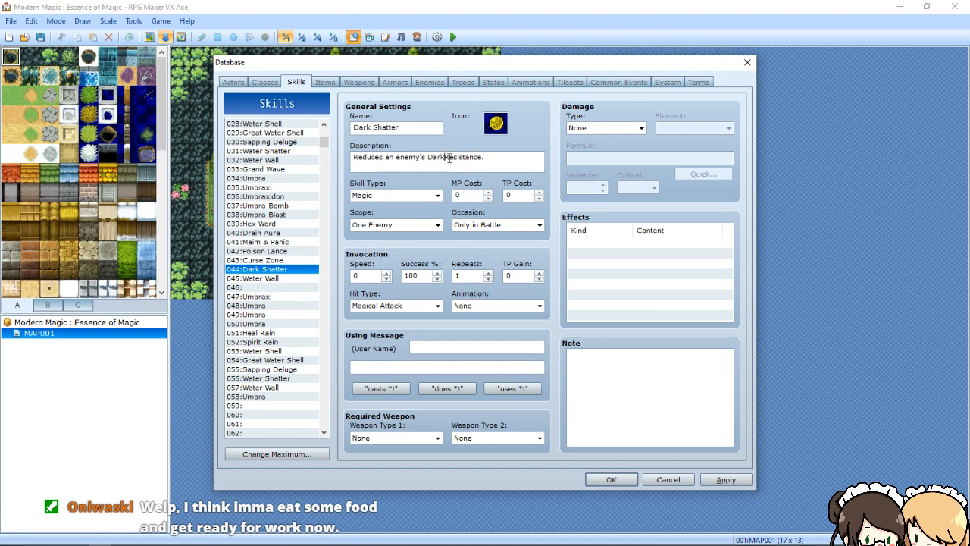
type("ness \\\\")
key("BackSpace")
key("BackSpace")
key("BackSpace")
key("BackSpace")
key("BackSpace")
key("BackSpace")
key("BackSpace")
Replace "WATER" with "DARK" in the description of skill 045, Water Wall
left_click(273, 279)
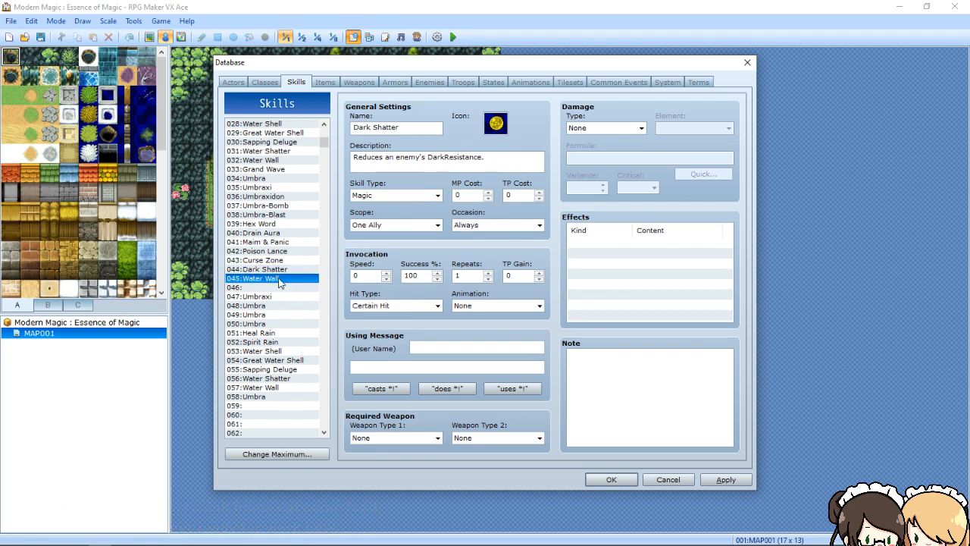
left_click(424, 157)
double_click(433, 157)
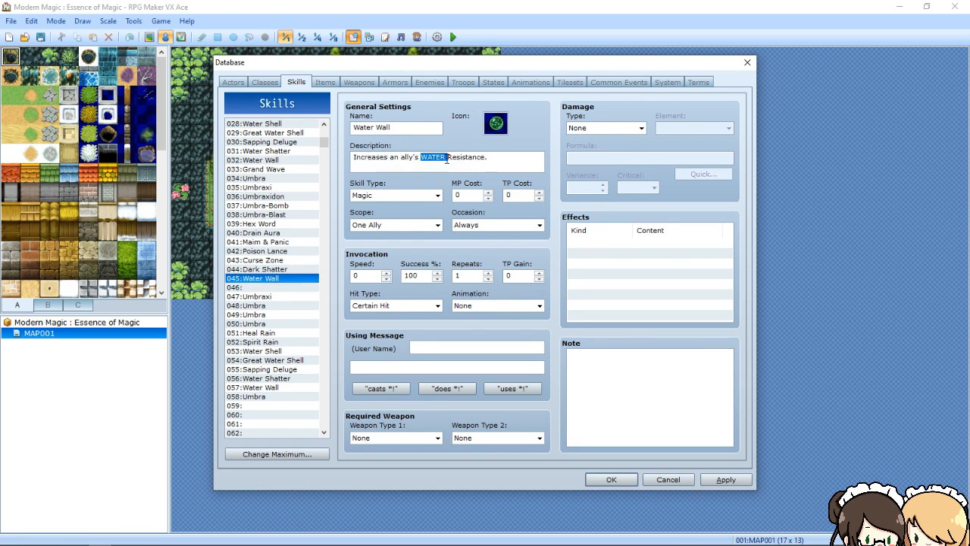
key("BackSpace")
type("DARK")
Rename skill 045 as "Dark Wall"
left_click(372, 127)
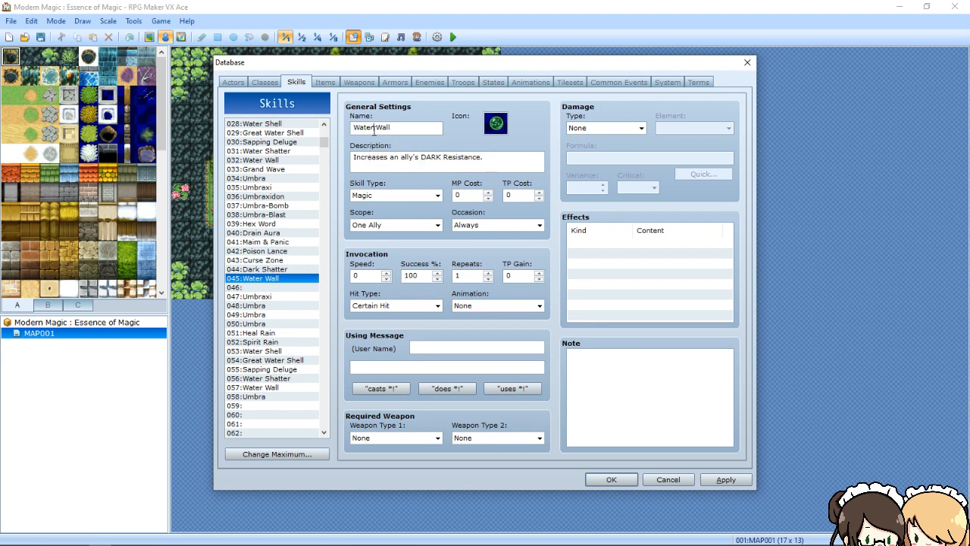
key("BackSpace")
key("BackSpace")
key("BackSpace")
key("BackSpace")
key("BackSpace")
type("Dark")
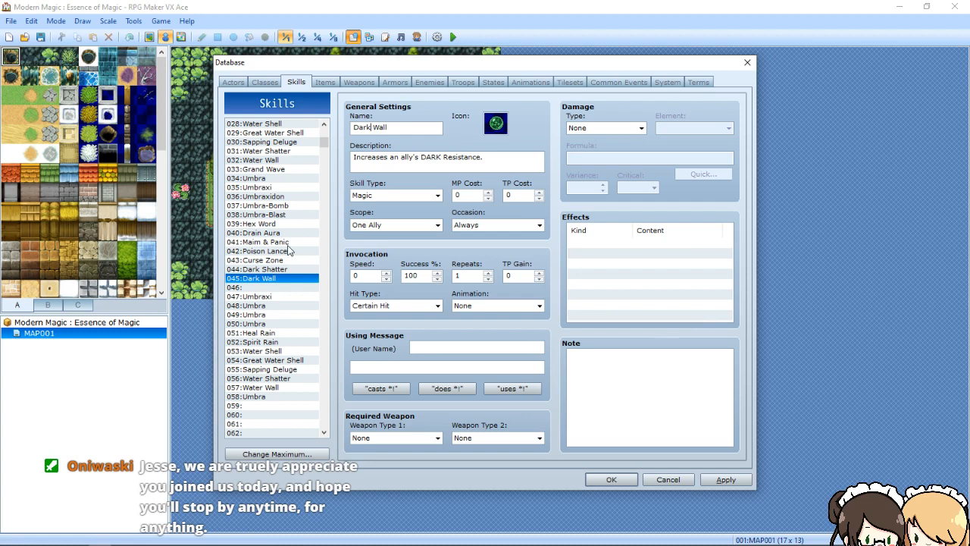
Copy skill 034, Umbra, into the empty skill slot 046
left_click(264, 288)
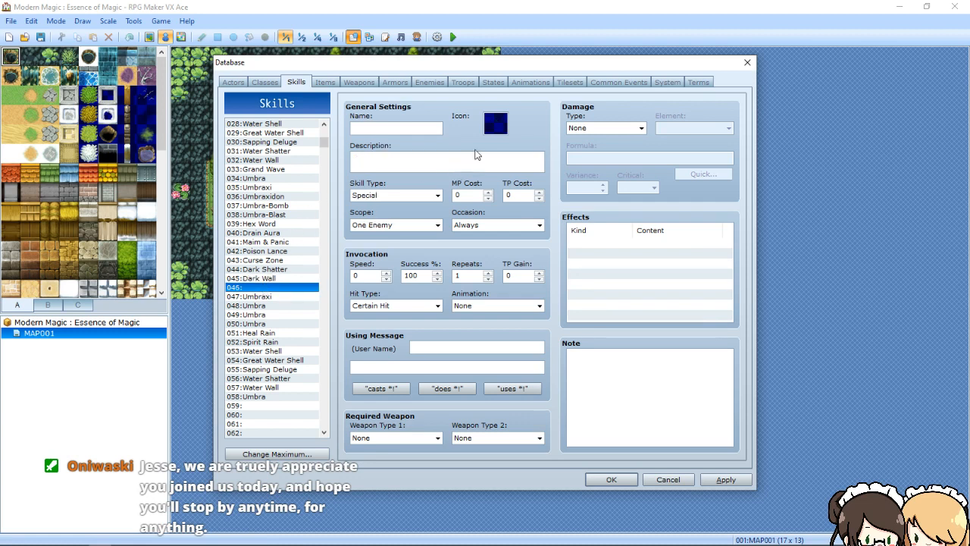
left_click(265, 206)
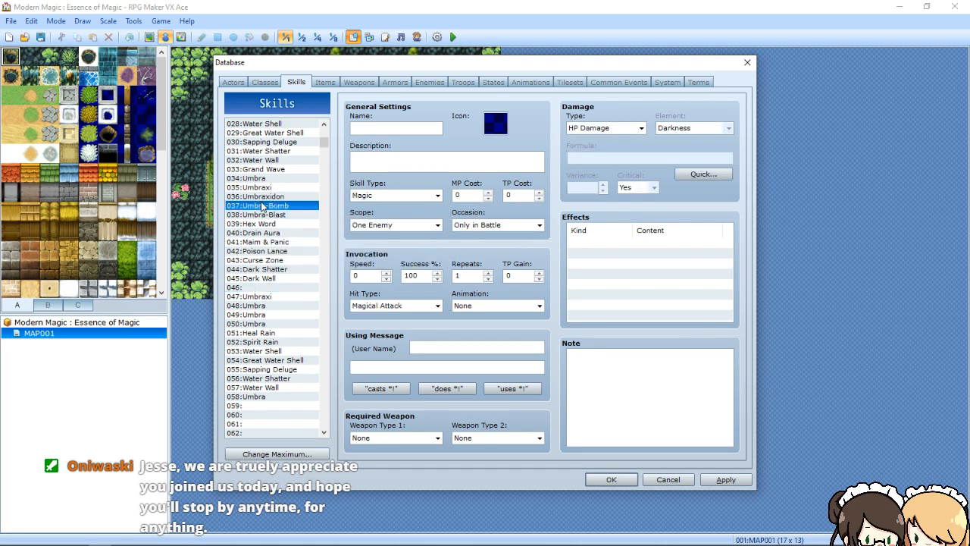
left_click(263, 187)
left_click(265, 178)
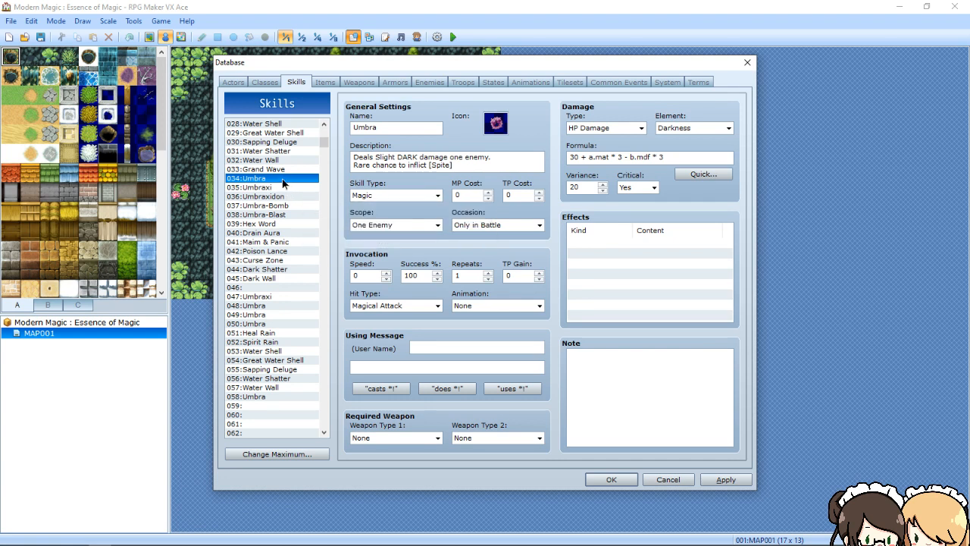
right_click(286, 185)
left_click(303, 187)
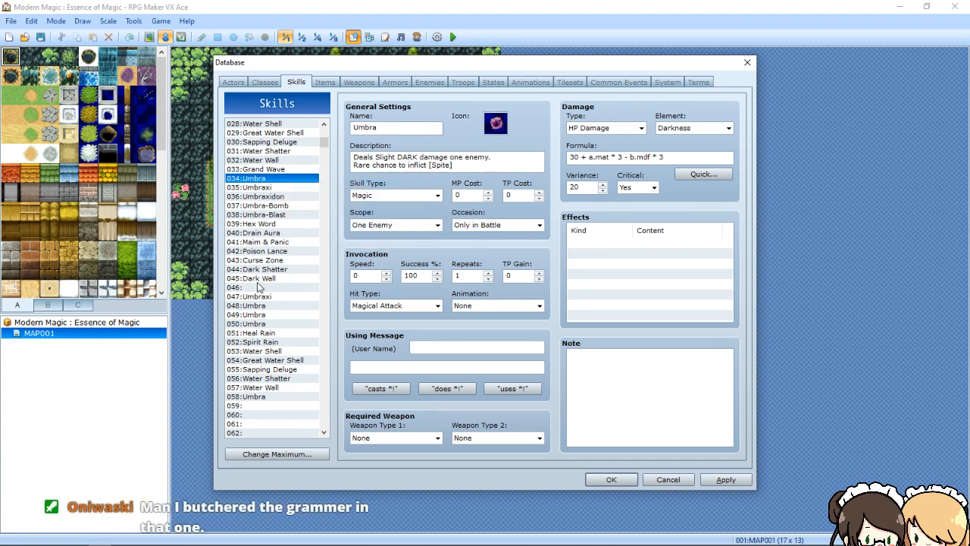
left_click(257, 288)
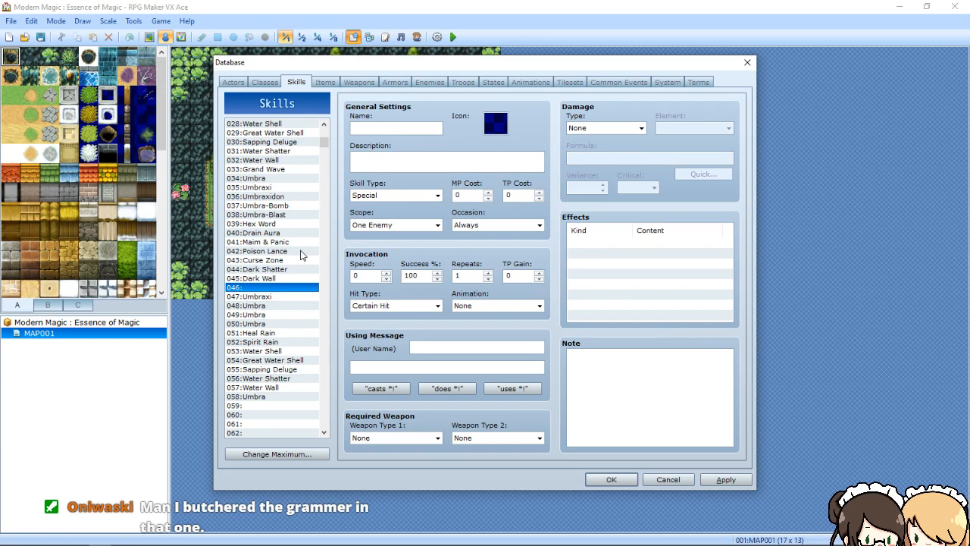
right_click(263, 288)
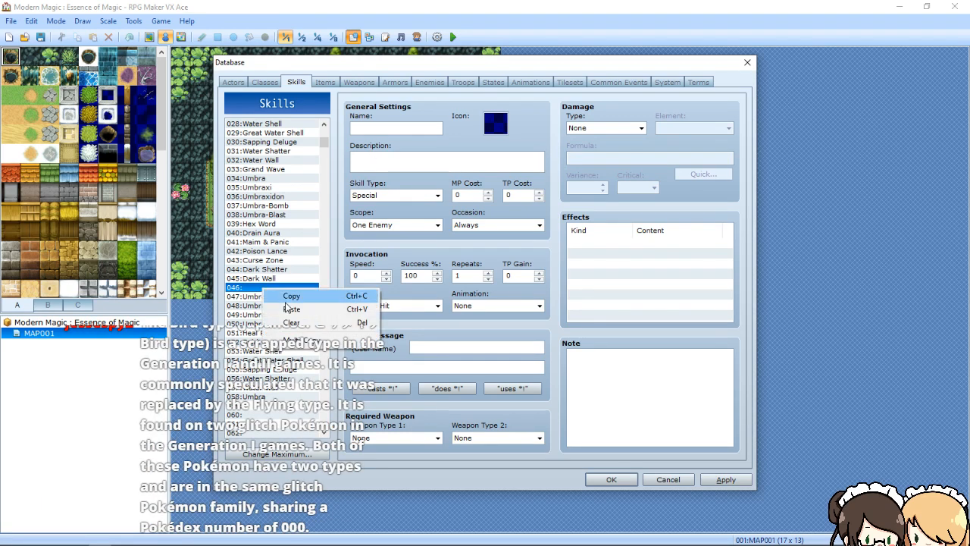
left_click(291, 309)
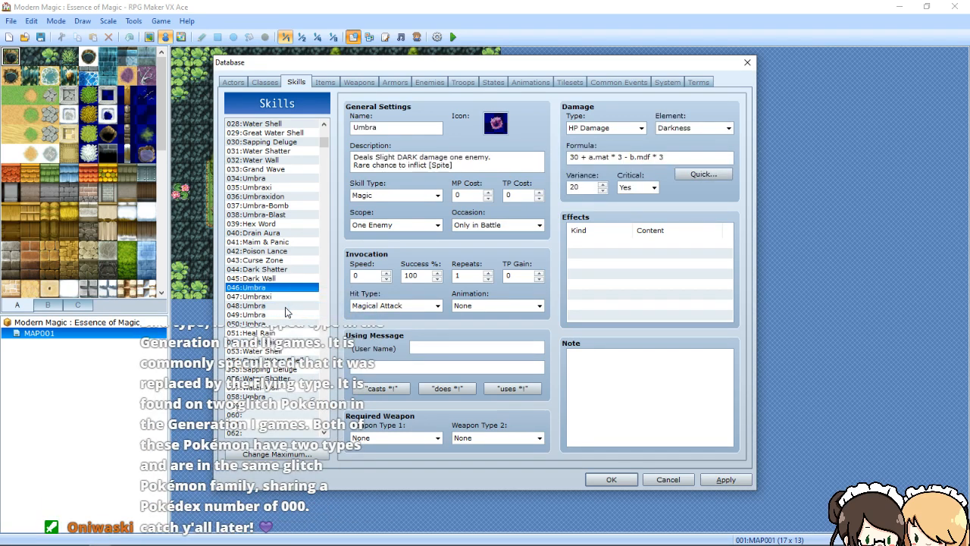
Clear the description and name of the copied Umbra skill in slot 046
left_click(464, 168)
key("ctrl+a")
key("BackSpace")
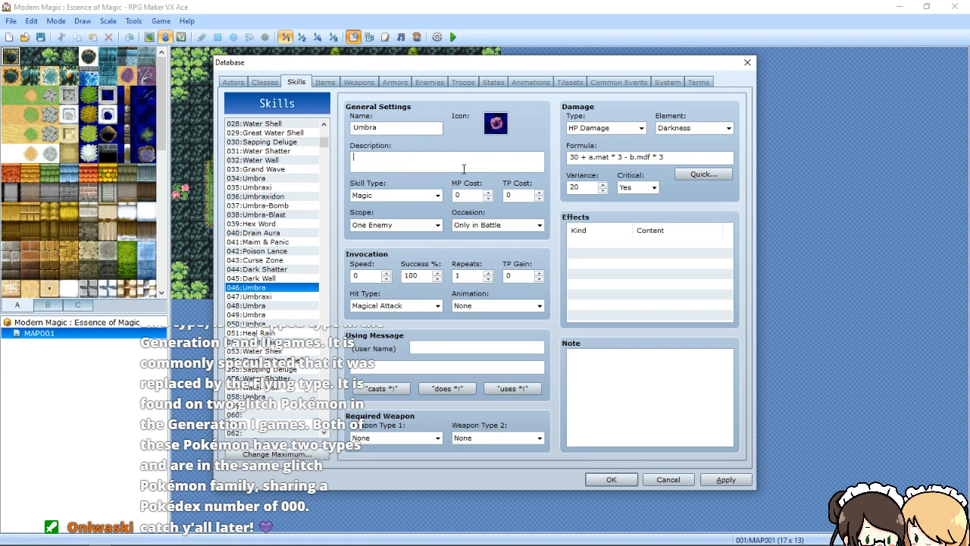
double_click(386, 128)
type("\\")
key("BackSpace")
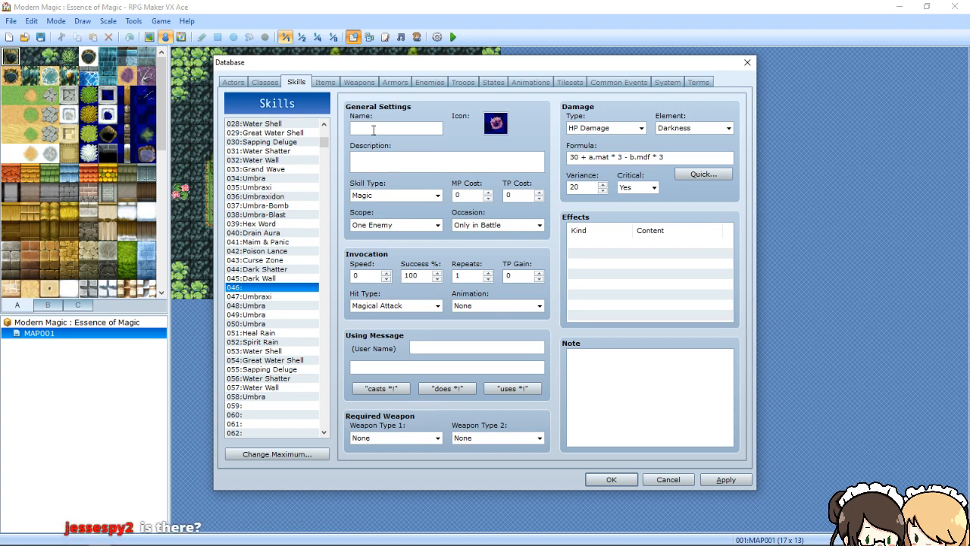
Name skill 046 "Abyssal Storm"
left_click(373, 130)
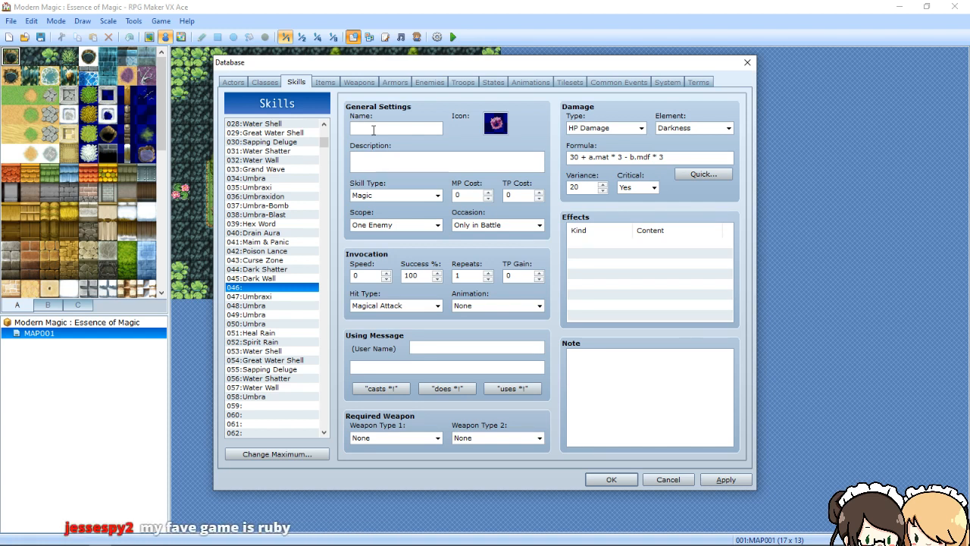
type("Abyssal")
type("Storm")
left_click(384, 156)
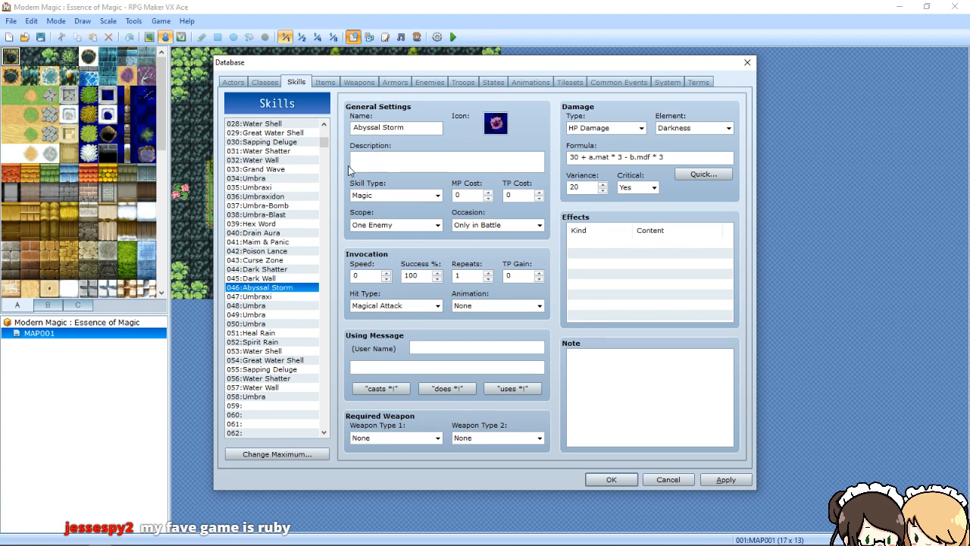
Copy the full description text of skill 033, Grand Wave
left_click(271, 170)
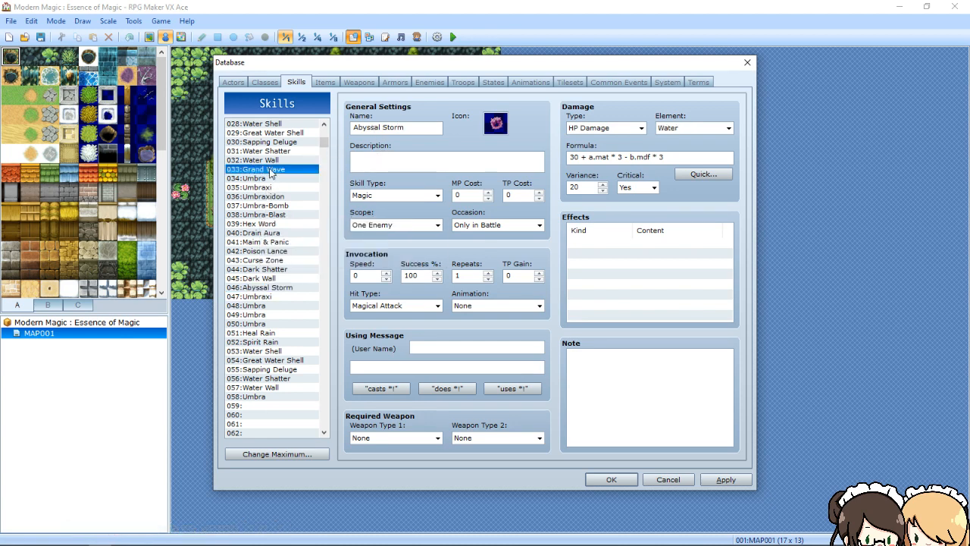
left_click(408, 159)
right_click(408, 159)
left_click(436, 197)
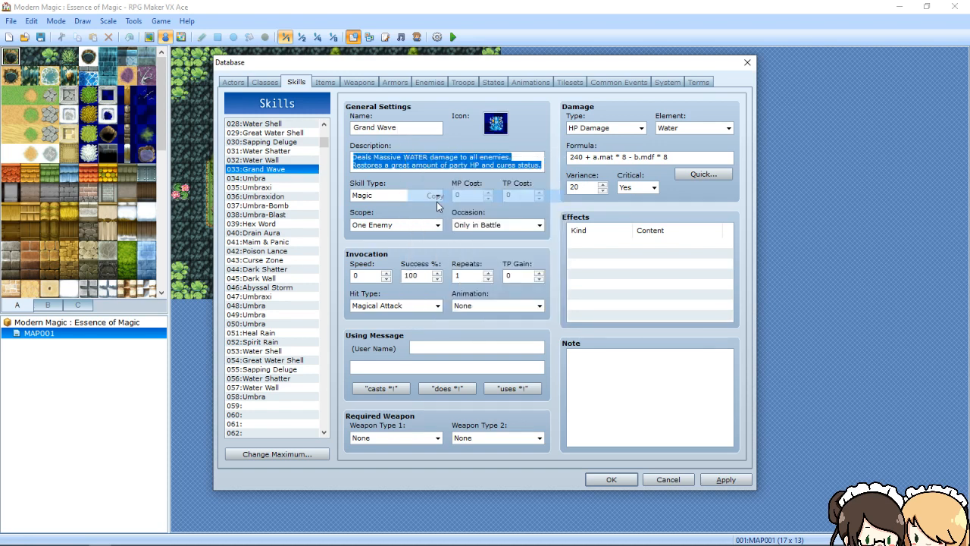
Check the icon assigned to Grand Wave in the icon picker and close it without changing the selection
left_click(496, 128)
double_click(494, 127)
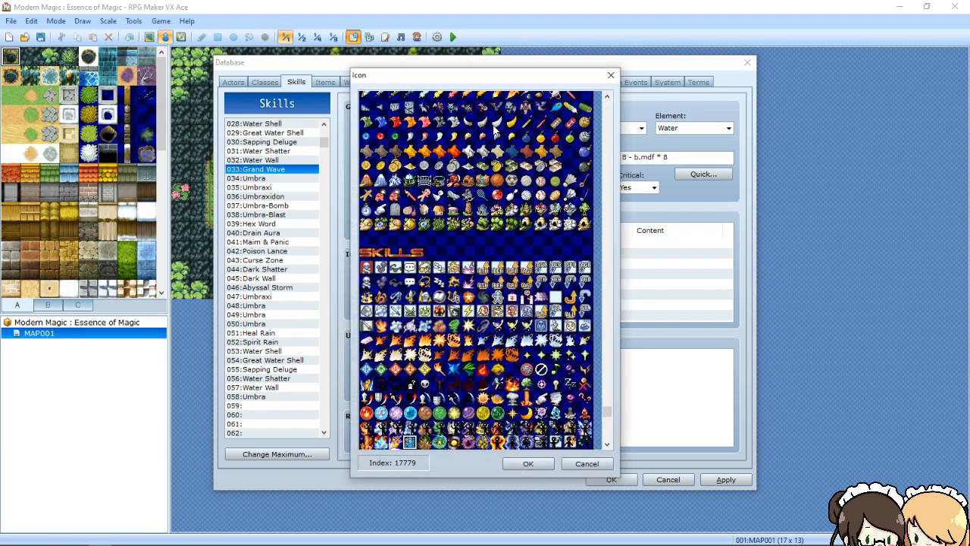
left_click(612, 75)
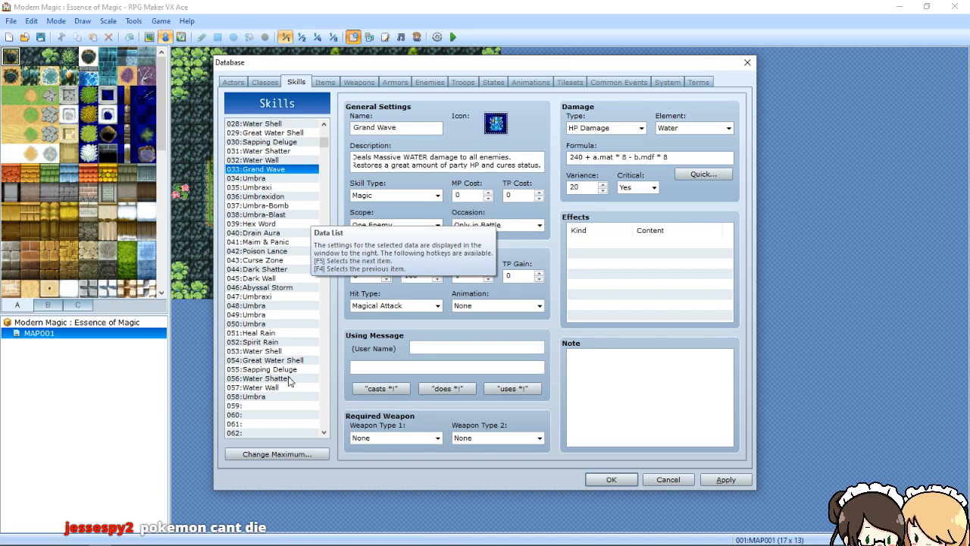
Set the damage of Abyssal Storm with the quick damage setting, using base value 240 and magical 800
left_click(280, 288)
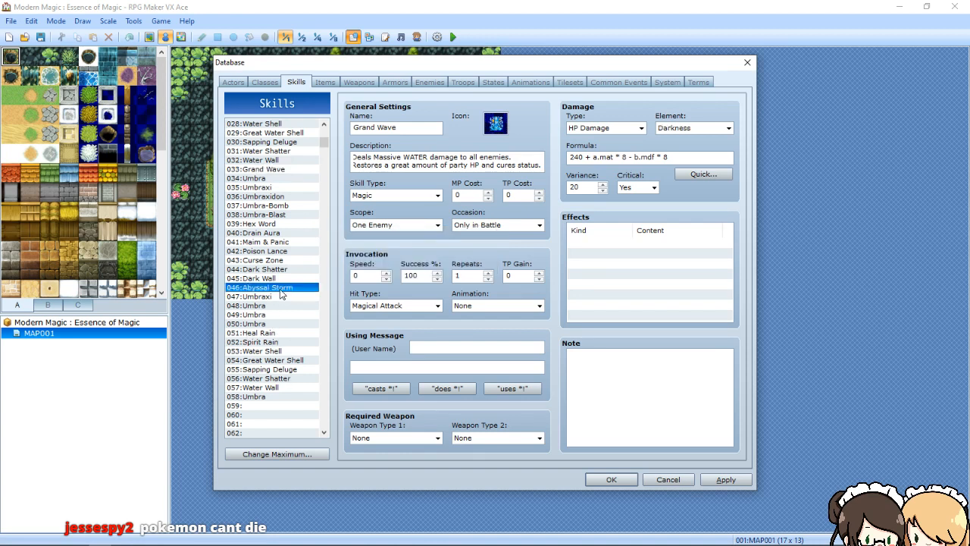
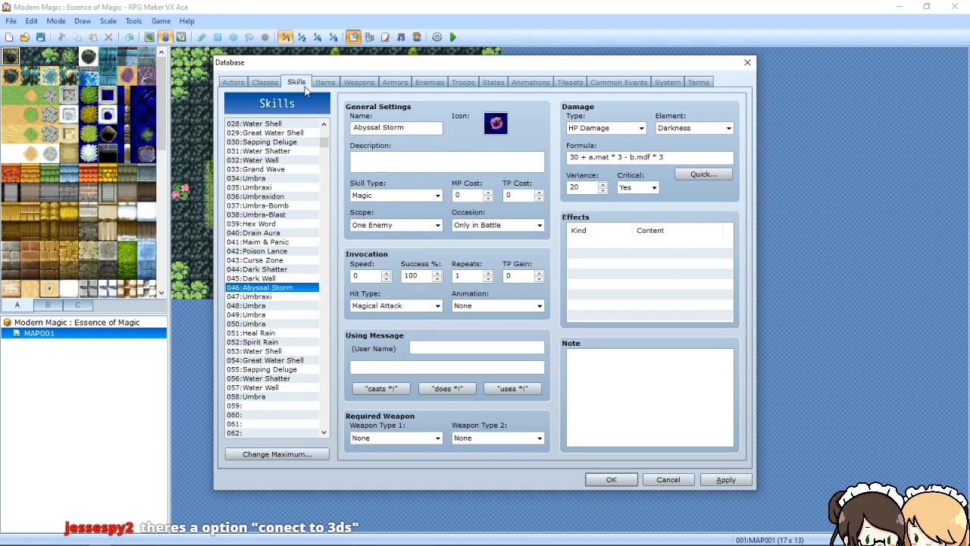
left_click(389, 155)
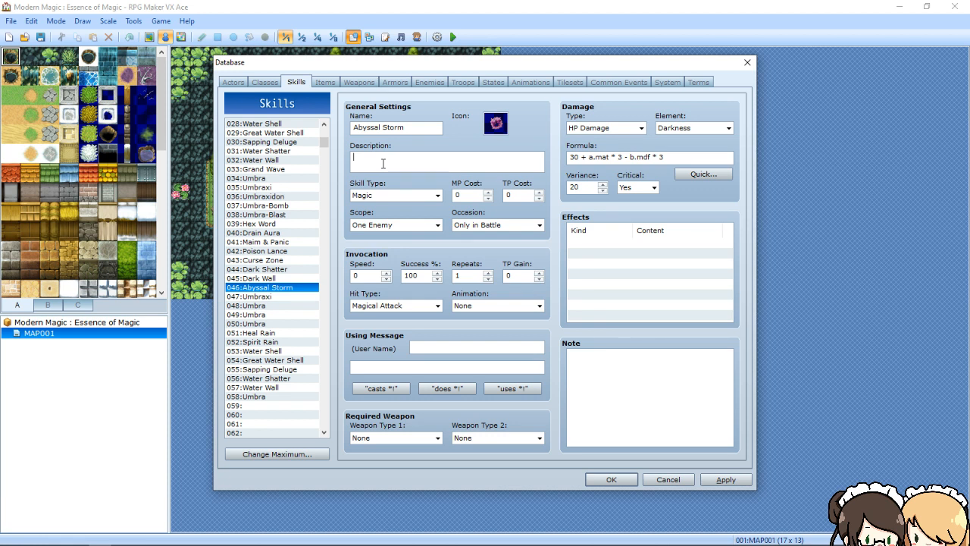
type("M")
key("BackSpace")
left_click(701, 176)
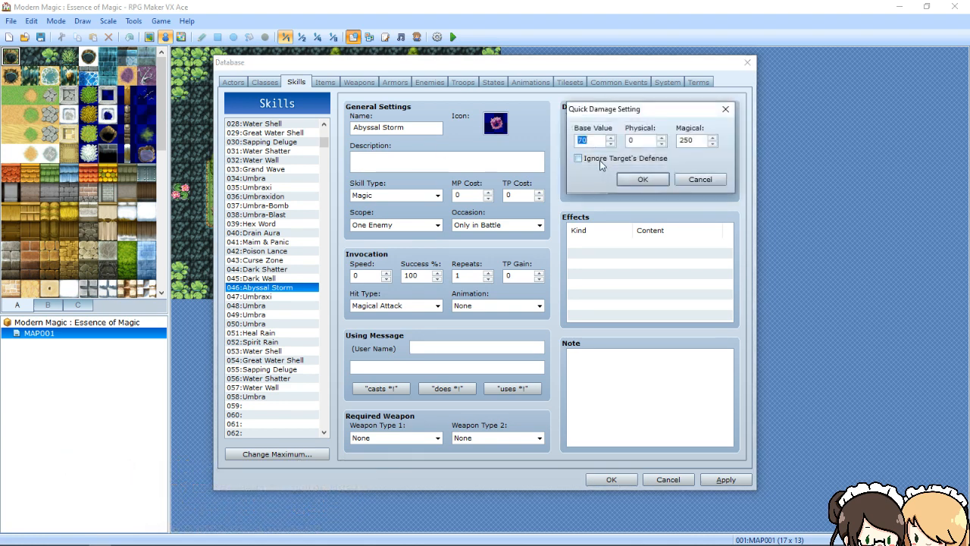
type("240")
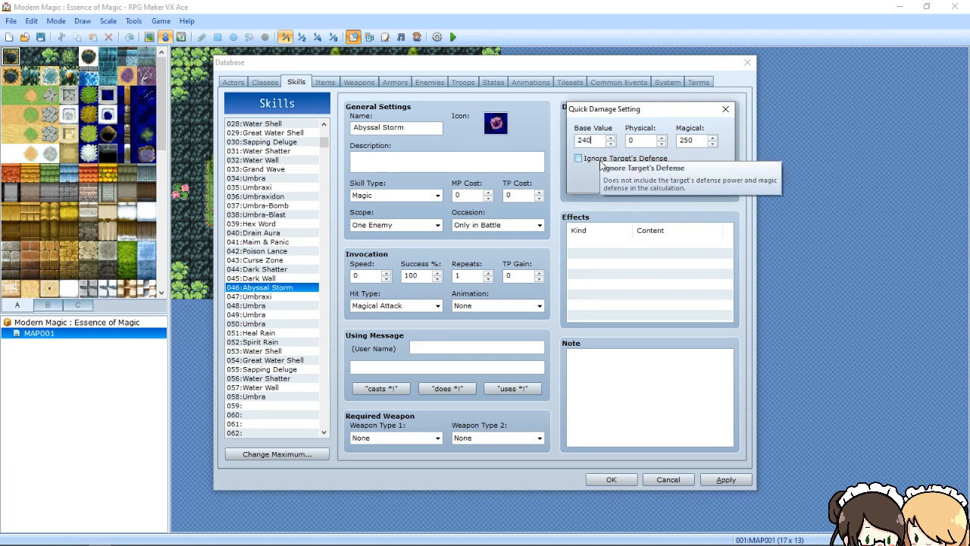
double_click(686, 141)
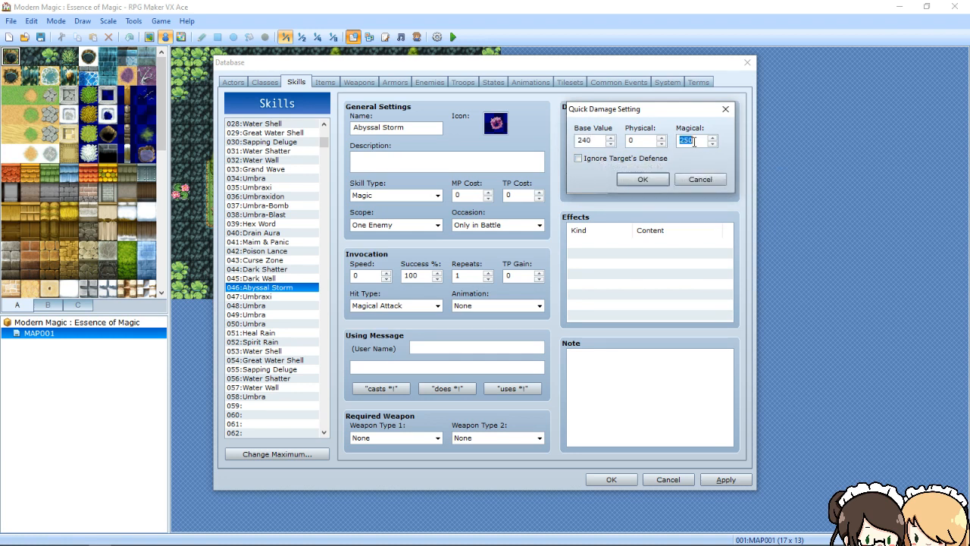
type("16")
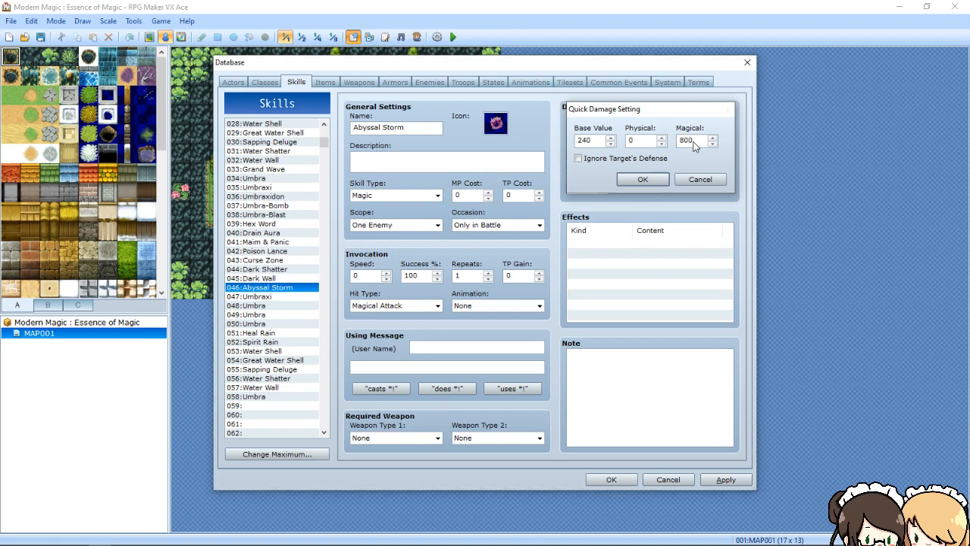
key("Return")
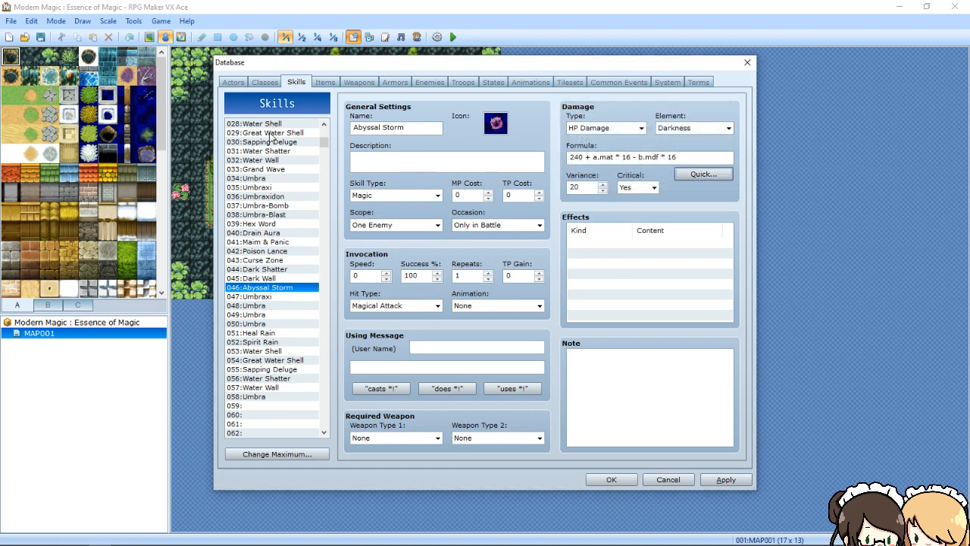
Compare with Grand Wave, correct Abyssal Storm's damage formula to 240 + a.mat * 8 - b.mdf * 8, and apply the database changes
left_click(278, 197)
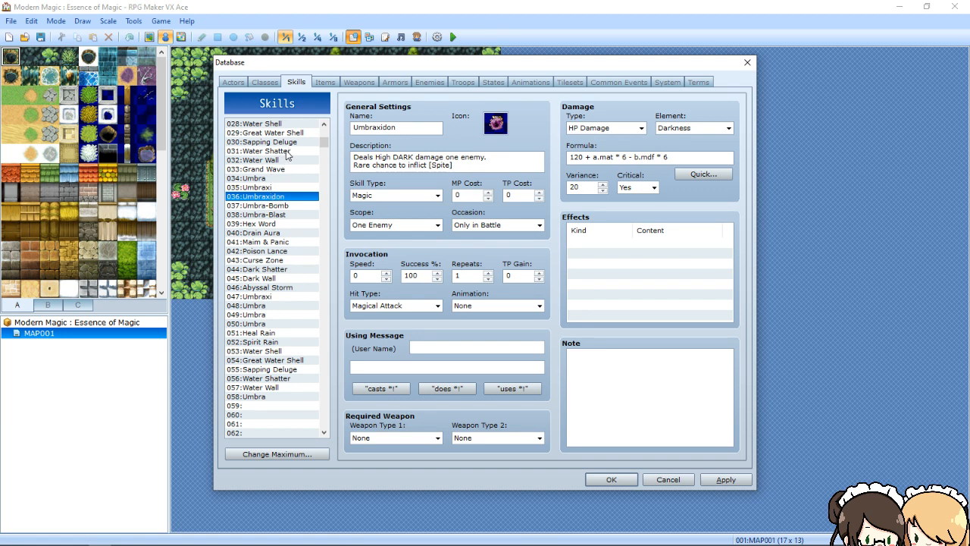
left_click(276, 169)
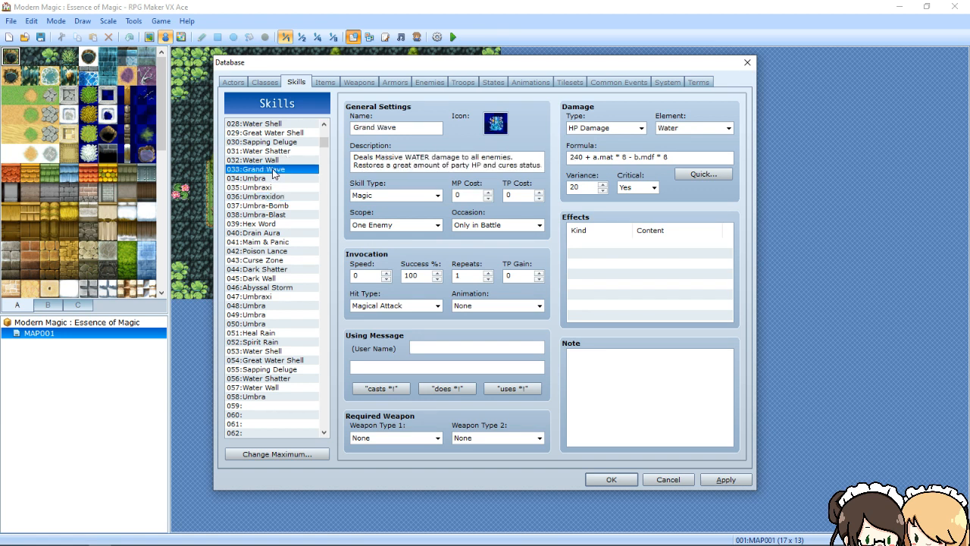
left_click(263, 287)
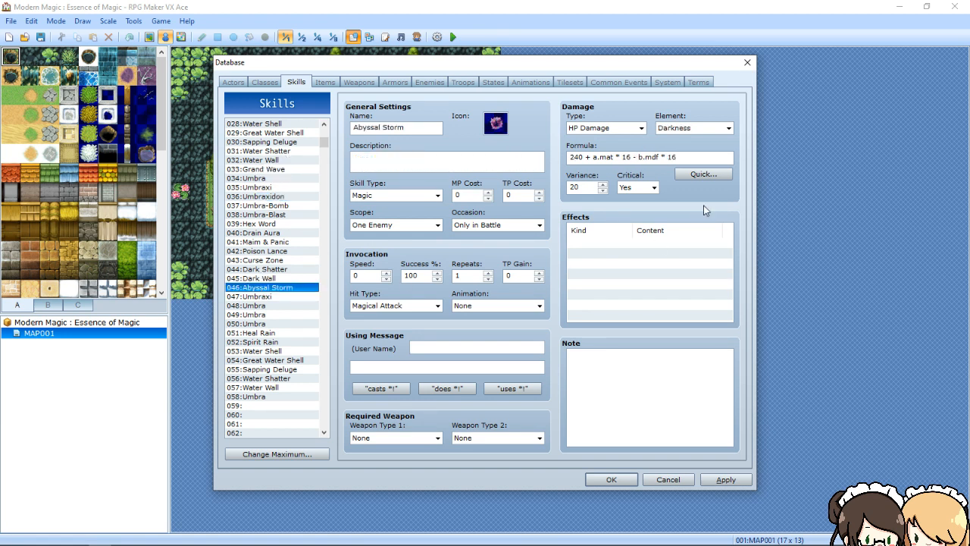
left_click(717, 175)
double_click(695, 142)
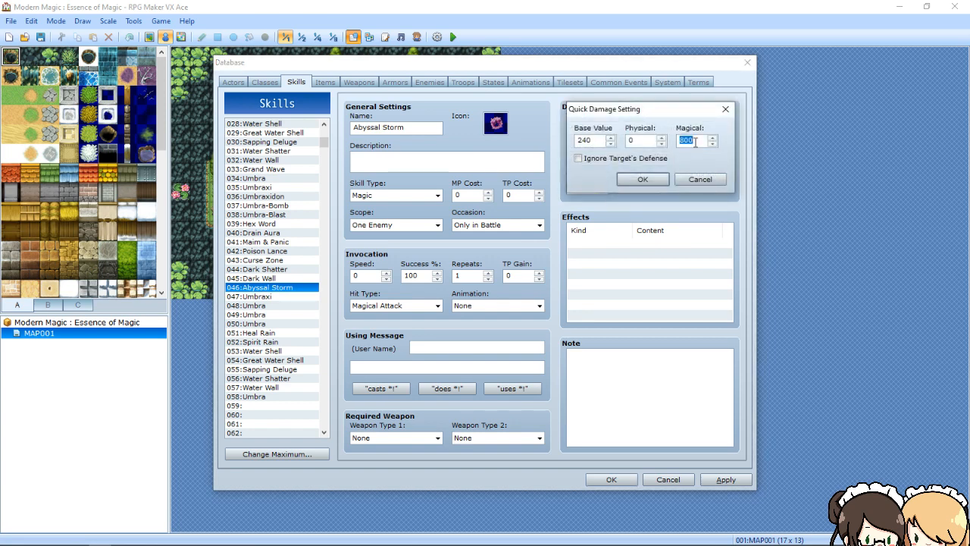
type("8")
key("Return")
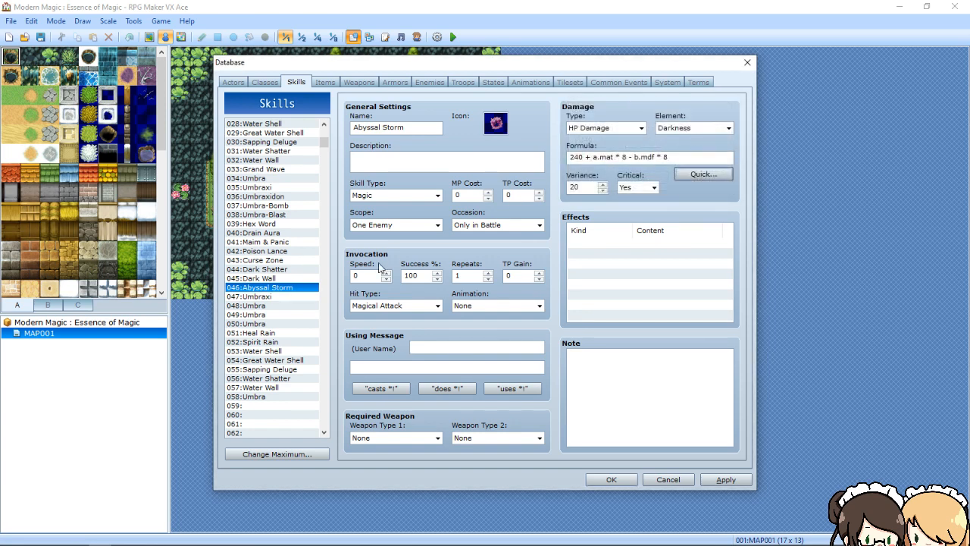
left_click(720, 479)
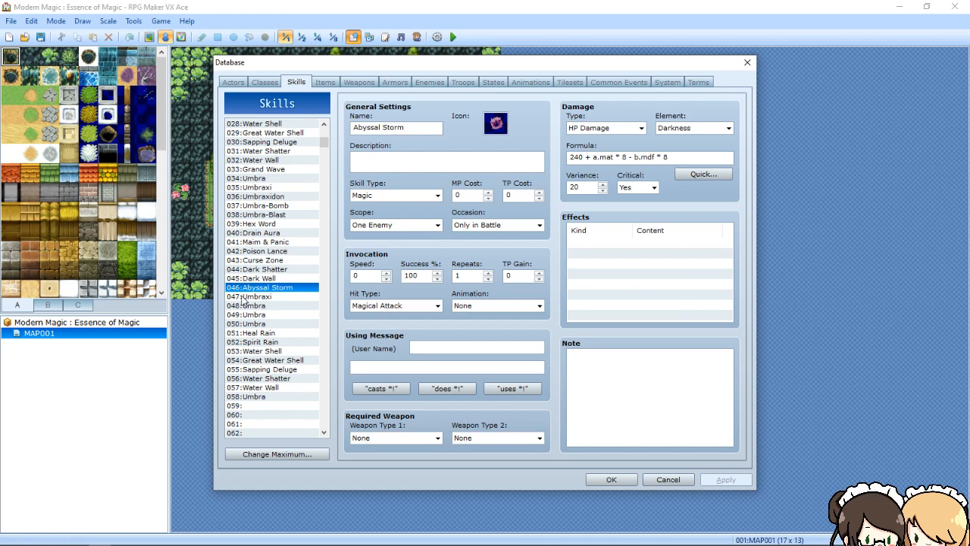
Copy the 13 darkness skills starting at 034 Umbra and paste them from slot 047 onward
left_click(260, 180)
right_click(260, 181)
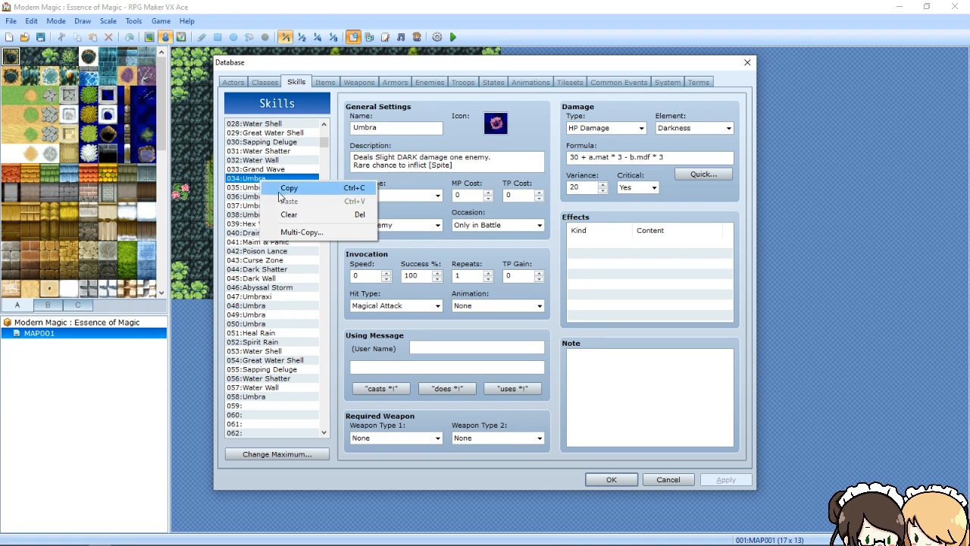
left_click(300, 233)
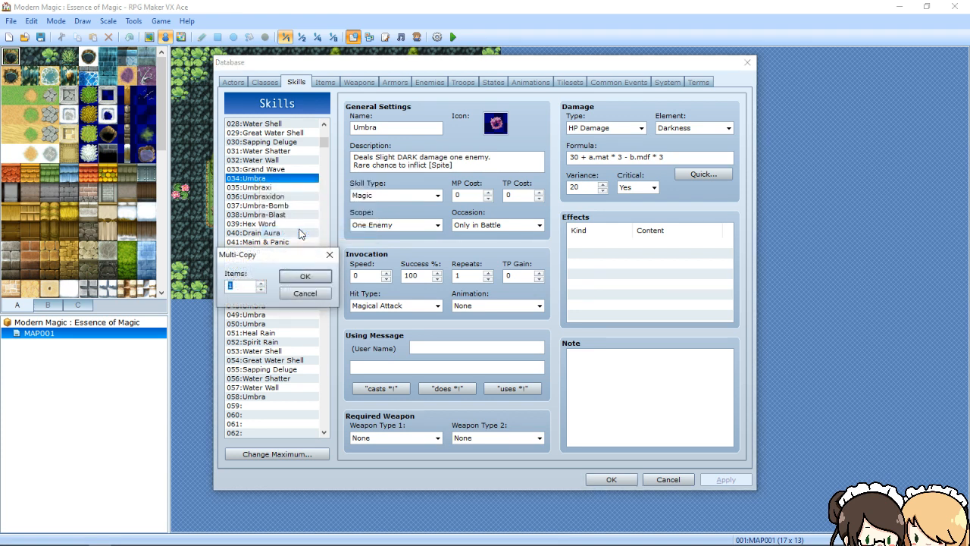
type("13")
key("Return")
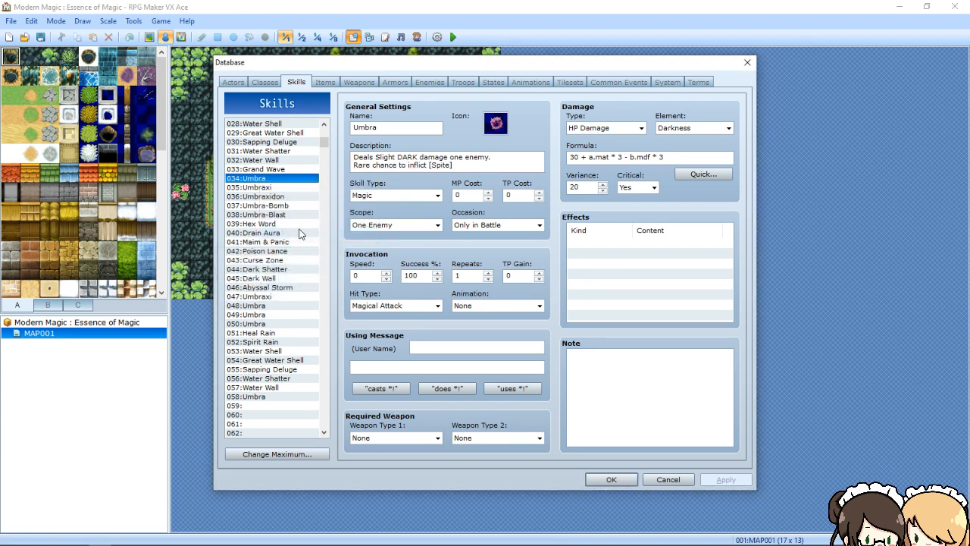
left_click(251, 298)
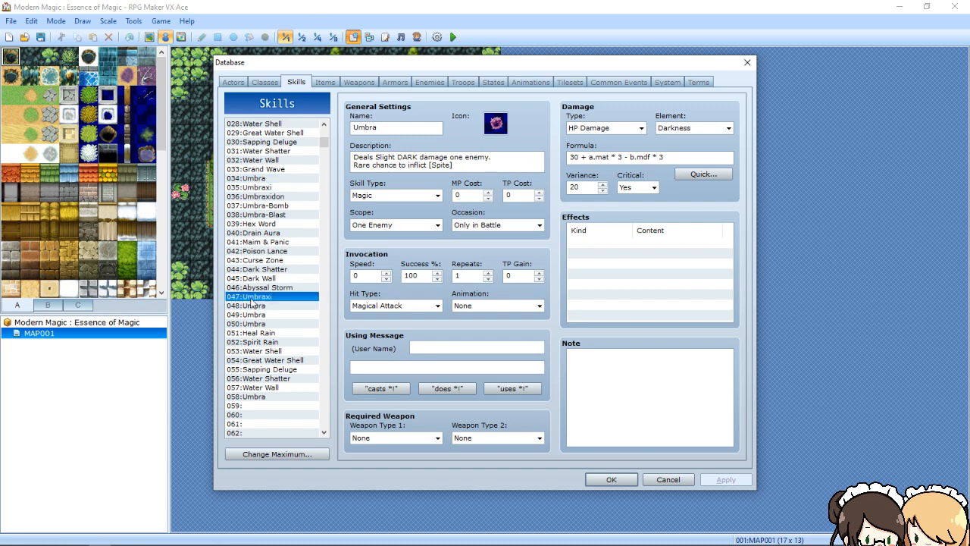
right_click(252, 303)
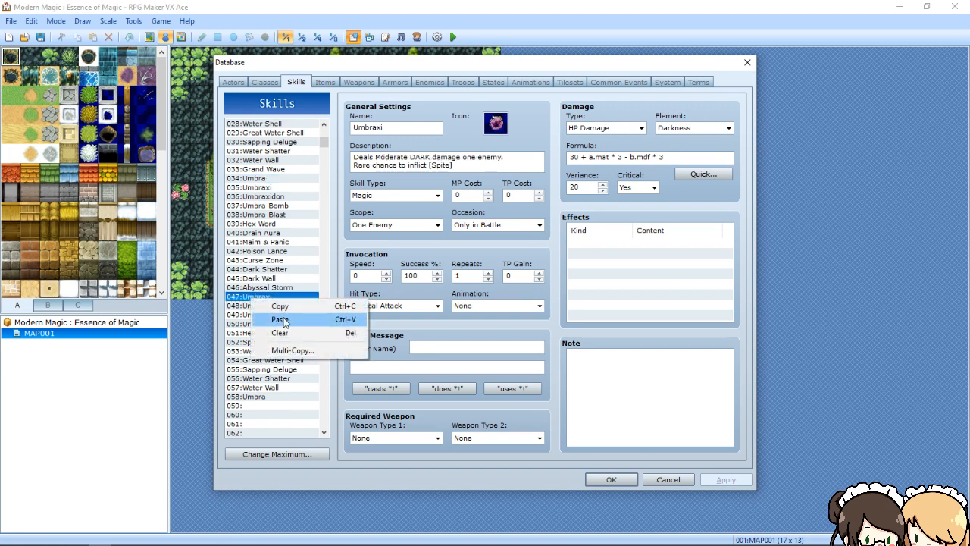
left_click(282, 319)
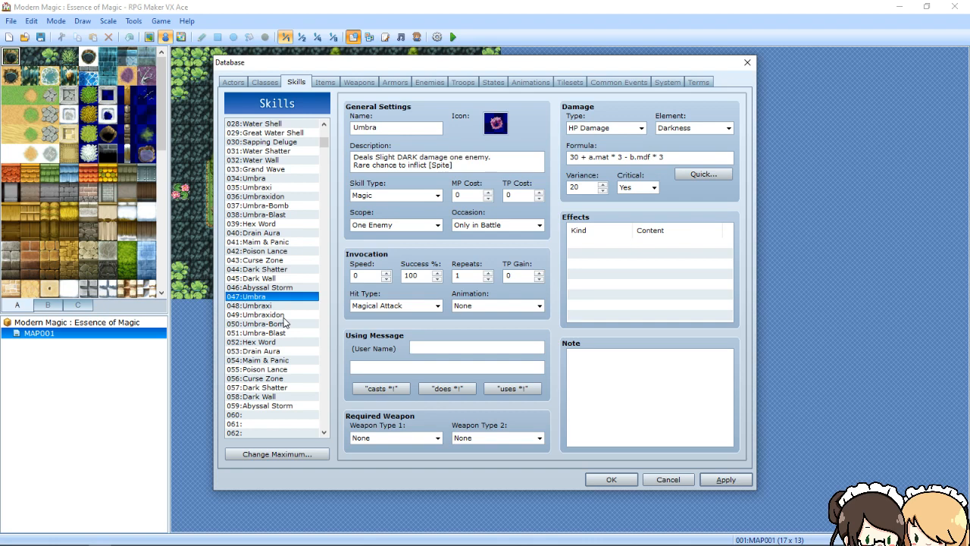
Change the icon of the copied Umbra skill in slot 047 to the green swirl
left_click(495, 131)
left_click(495, 130)
scroll(495, 276, "down", 3)
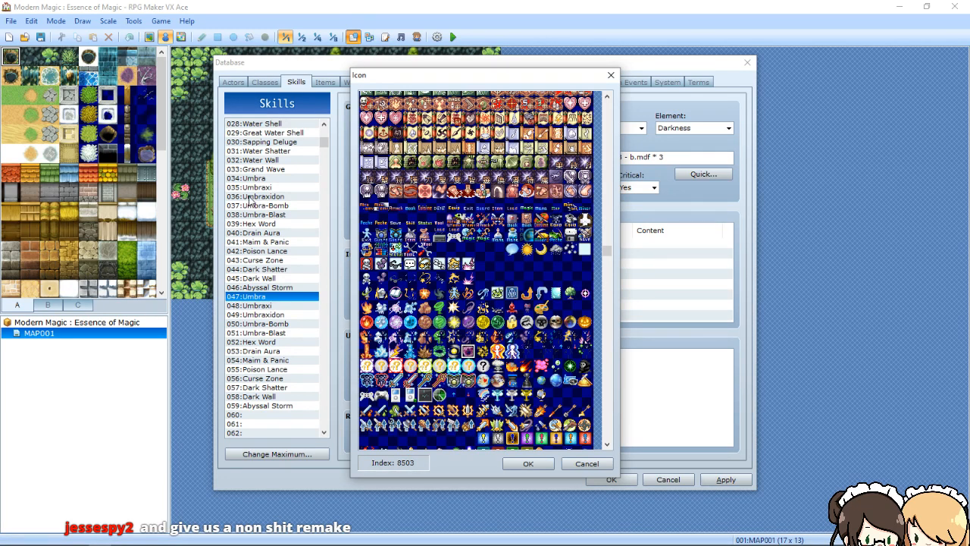
double_click(440, 352)
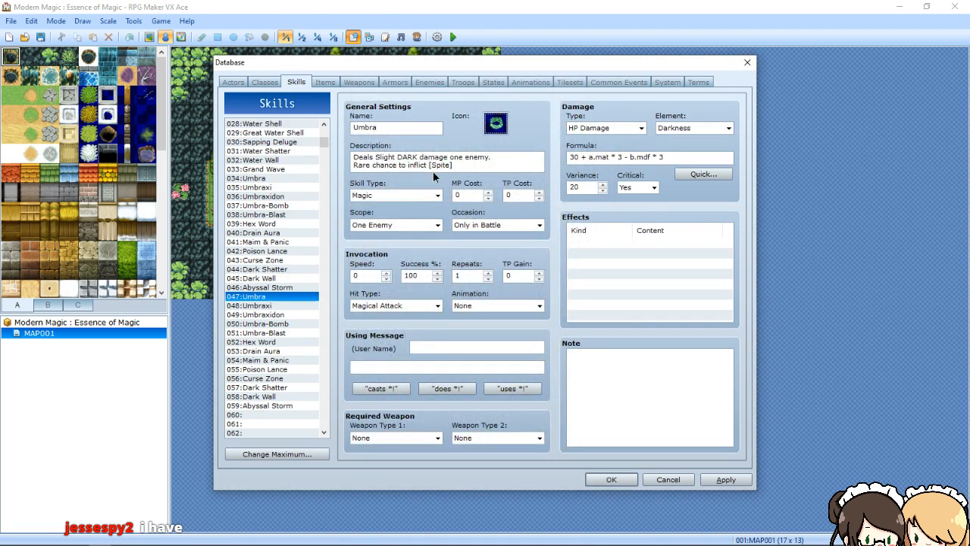
Clear the description of skill 047 and rename the skill "Gala"
left_click(435, 163)
key("ctrl+a")
key("BackSpace")
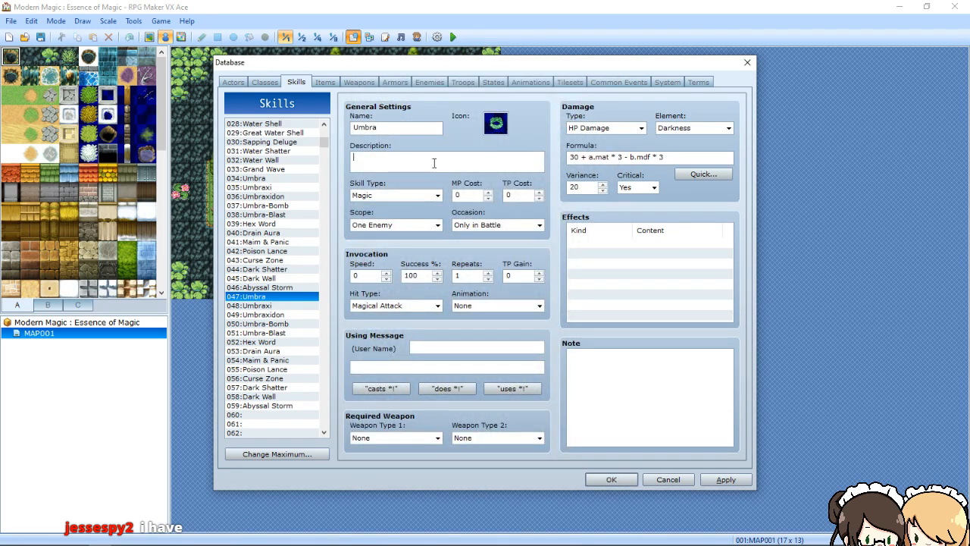
double_click(402, 127)
key("BackSpace")
type("Gala")
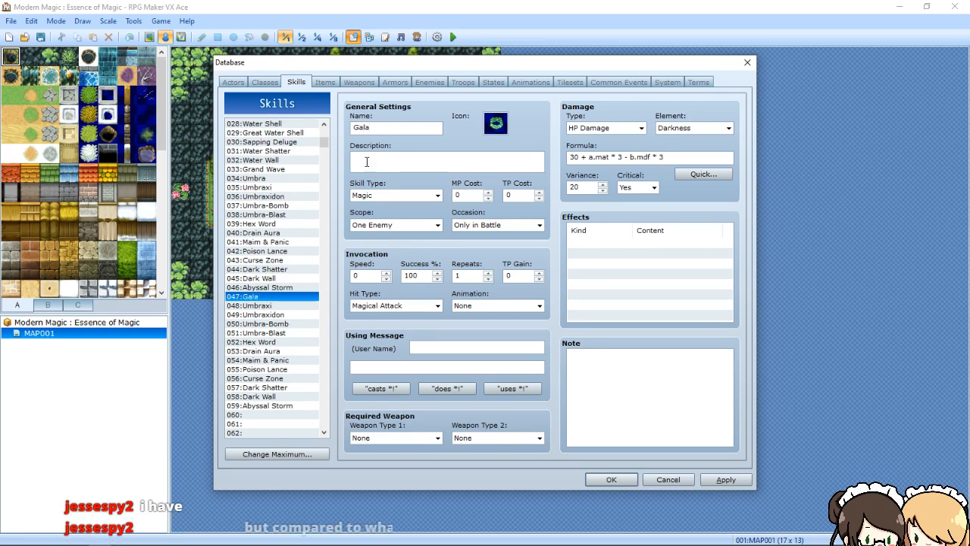
Enter the description "Deals Slight WIND damage to a single enemy" for Gala
left_click(364, 162)
type("Deals ")
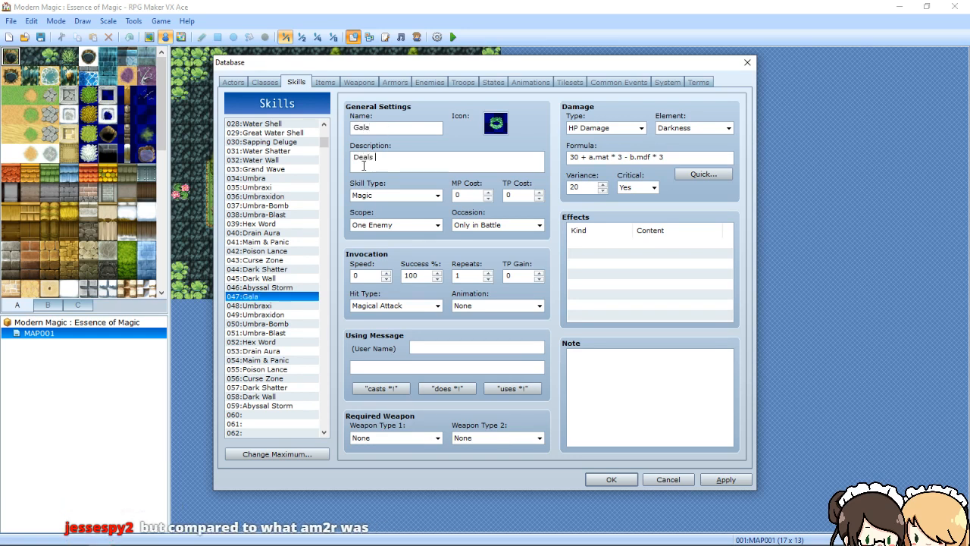
type("Slight WIND damage ")
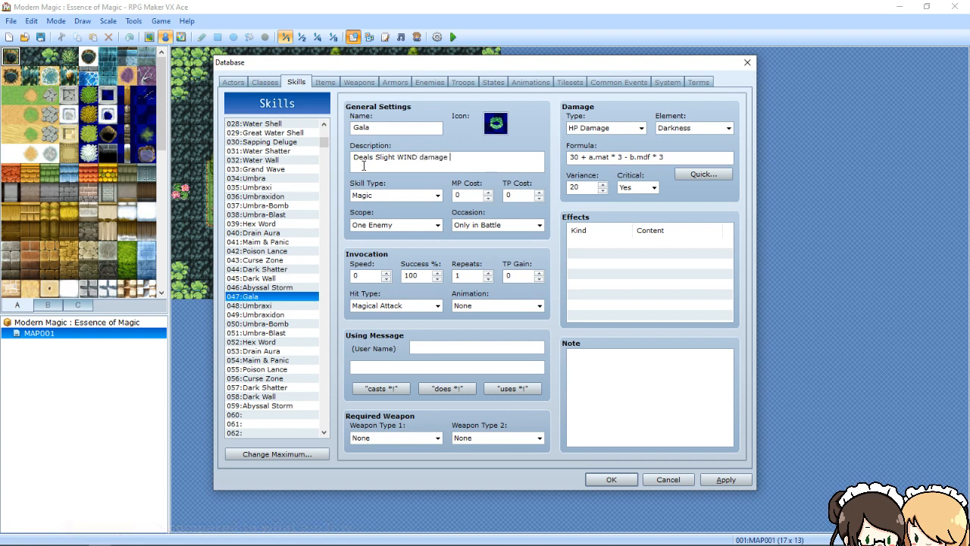
type("to a single enemy")
Check the description wording of skill 034 Umbra and go back to the earliest skills for comparison
left_click(260, 180)
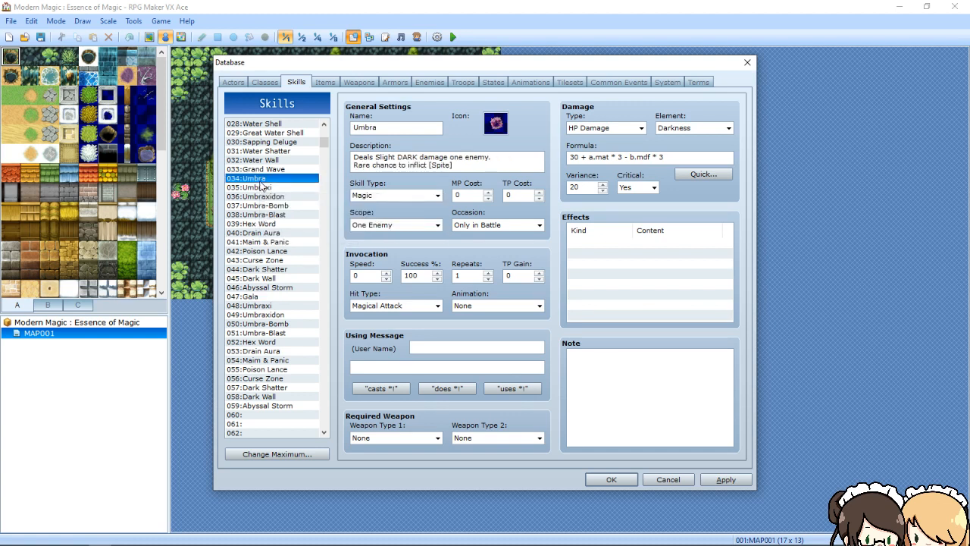
left_click(326, 129)
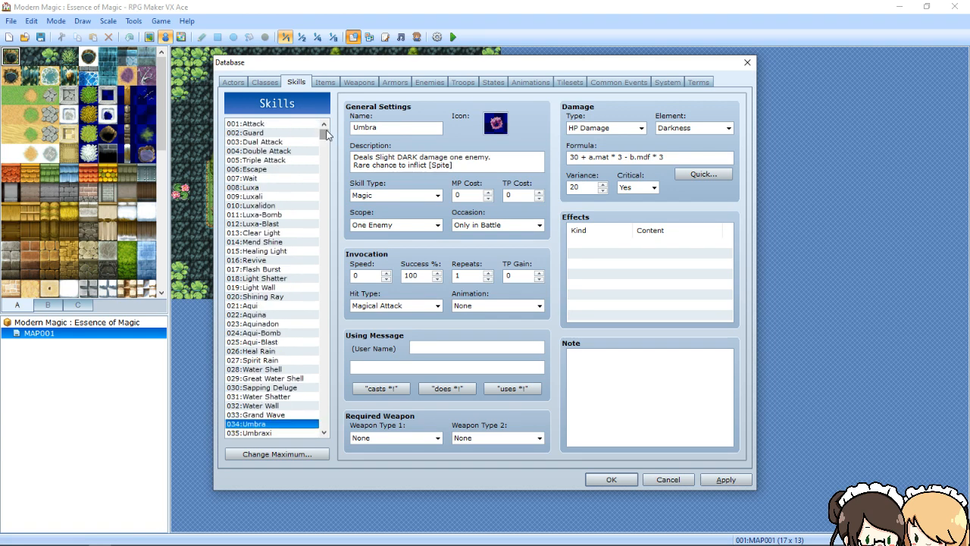
Add the missing "to" before "one enemy" in Umbra's description and compare its wording with the Luxa and Luxali skills
left_click(449, 157)
type("to")
left_click(257, 187)
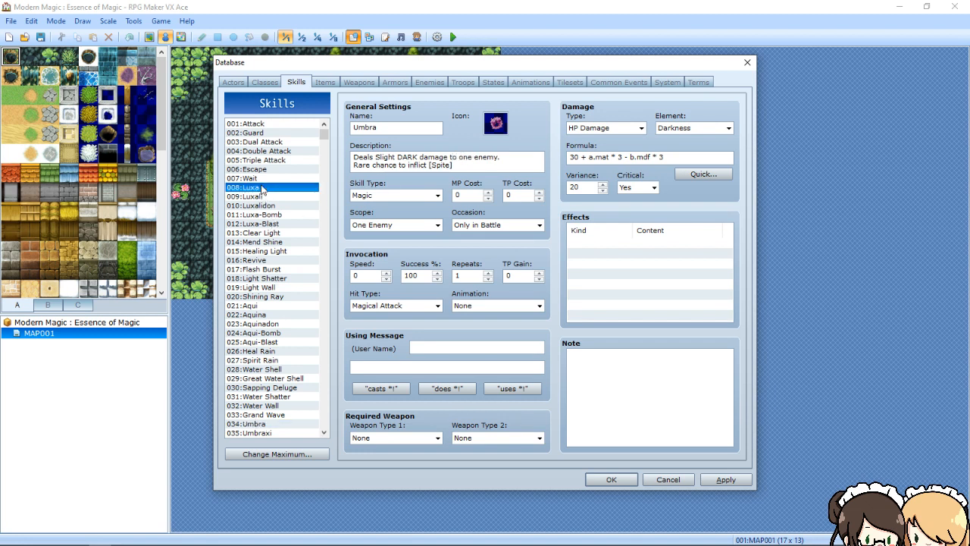
left_click(262, 195)
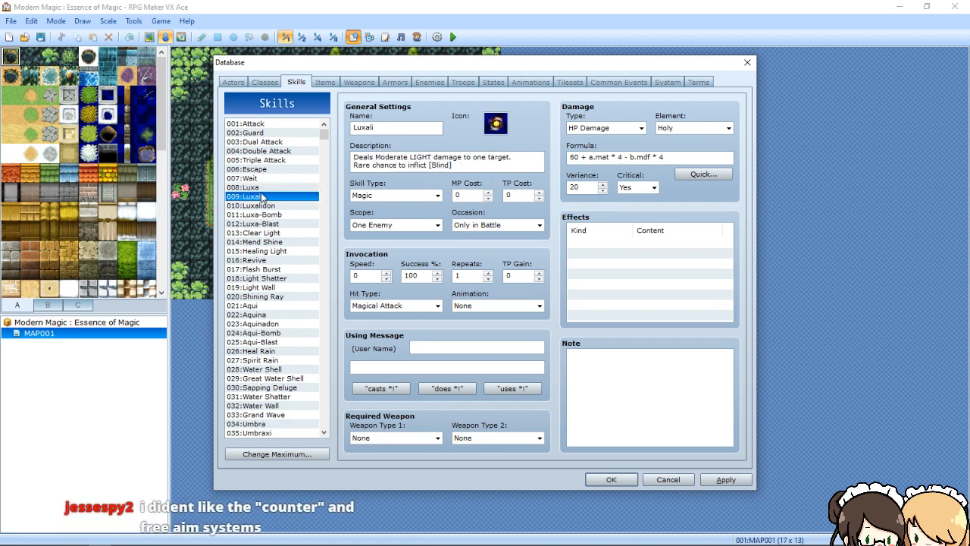
left_click(269, 187)
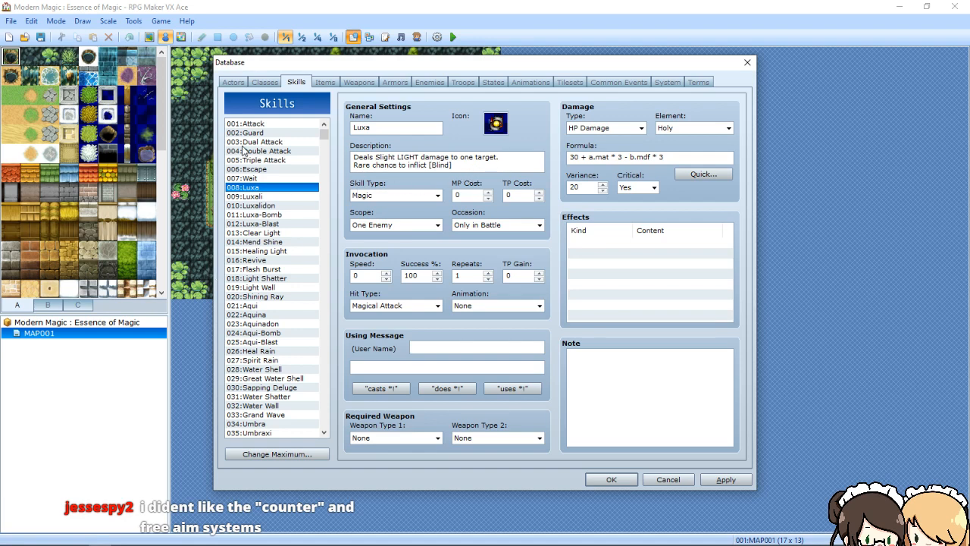
Reword the first line of skill 047 Gala's description to "Deals Slight WIND damage to one target."
left_click_drag(325, 135, 322, 145)
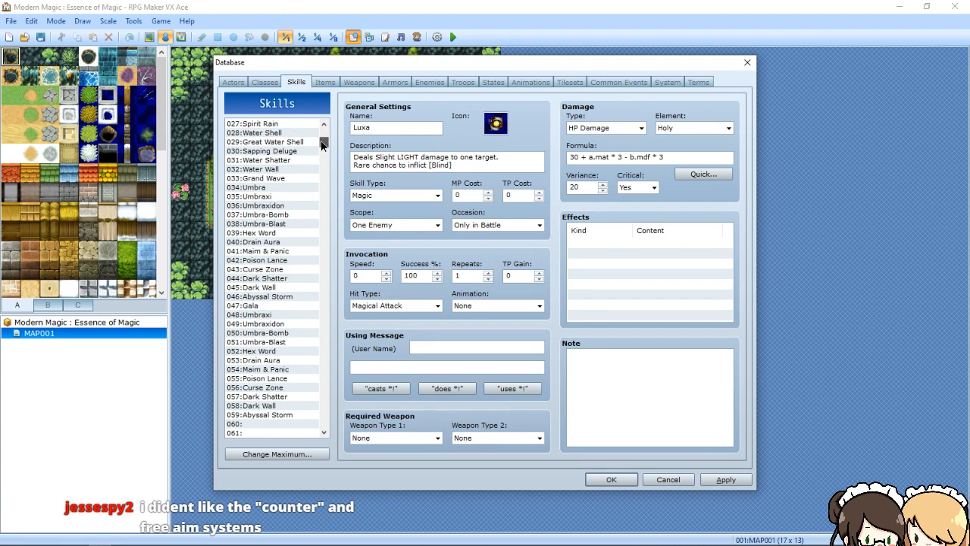
left_click(265, 306)
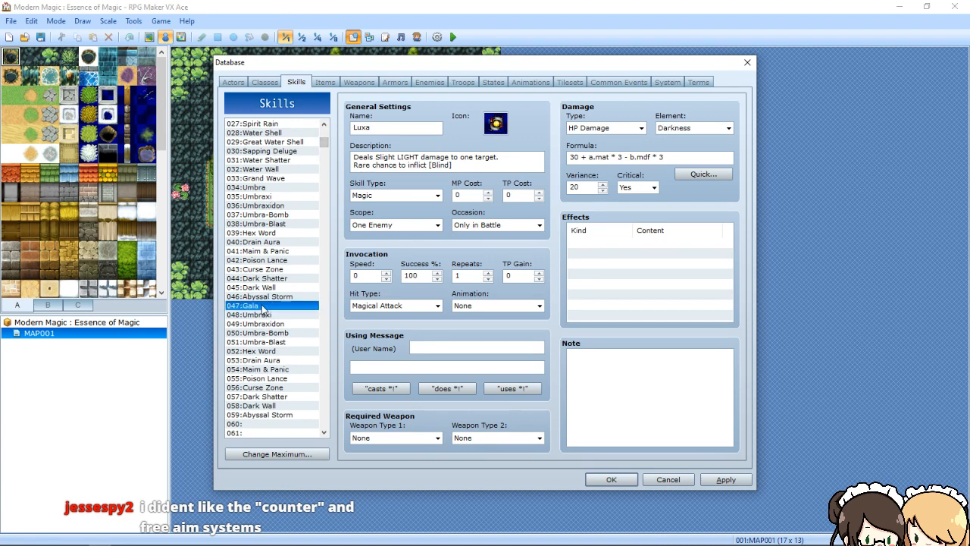
double_click(515, 157)
key("BackSpace")
key("BackSpace")
key("BackSpace")
key("BackSpace")
key("BackSpace")
key("BackSpace")
key("BackSpace")
key("BackSpace")
key("BackSpace")
key("BackSpace")
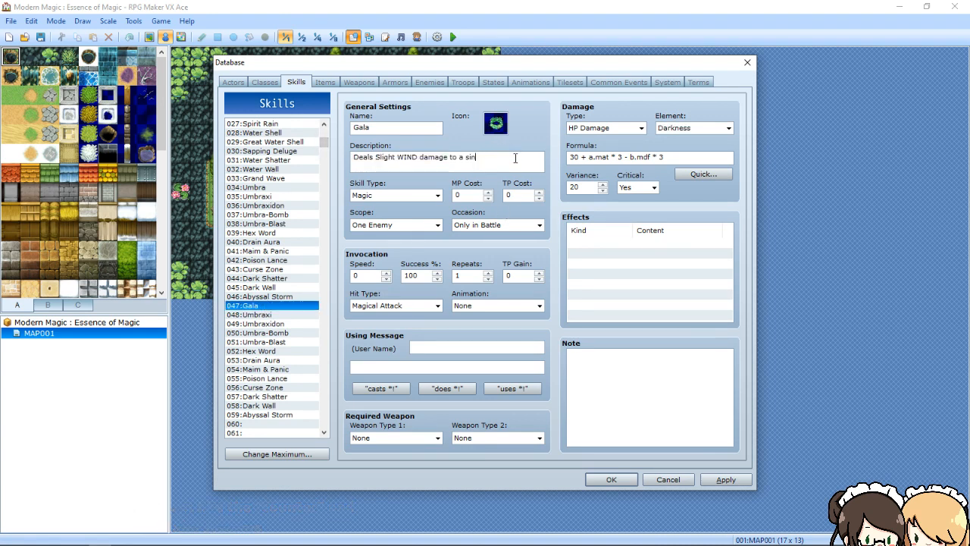
type("one target.")
Add the second line "Rare chance to inflict [Daze]" to Gala's description
left_click(268, 190)
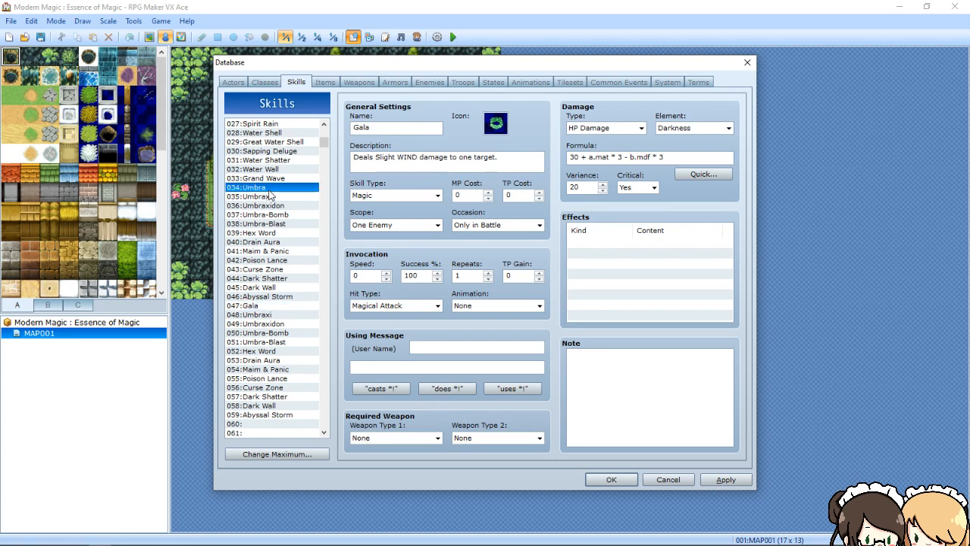
left_click(250, 307)
left_click(375, 172)
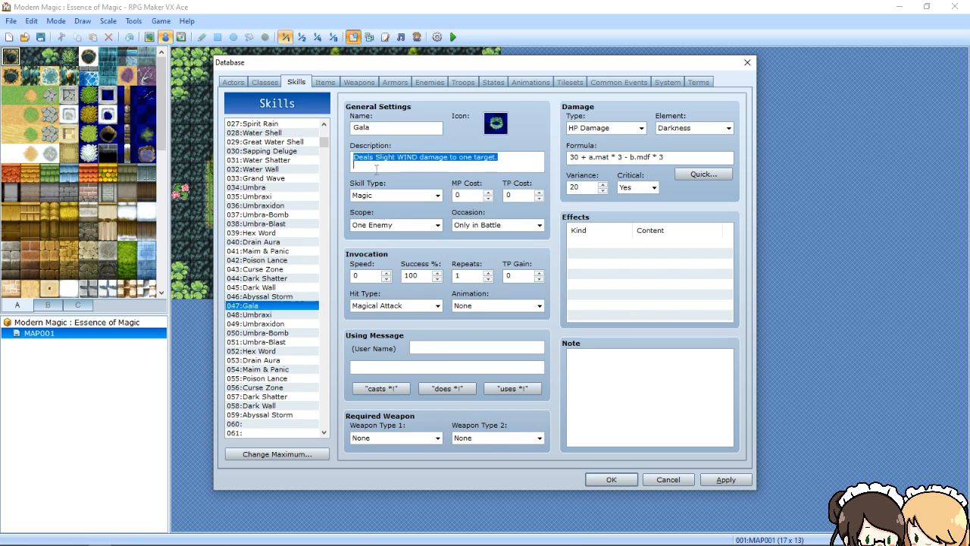
left_click(376, 170)
type("Ra")
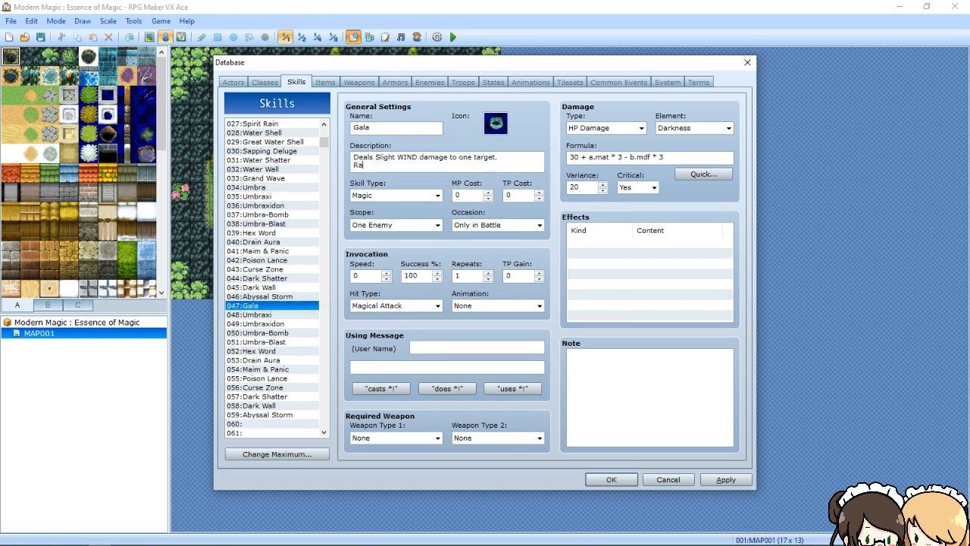
type("re chanced to")
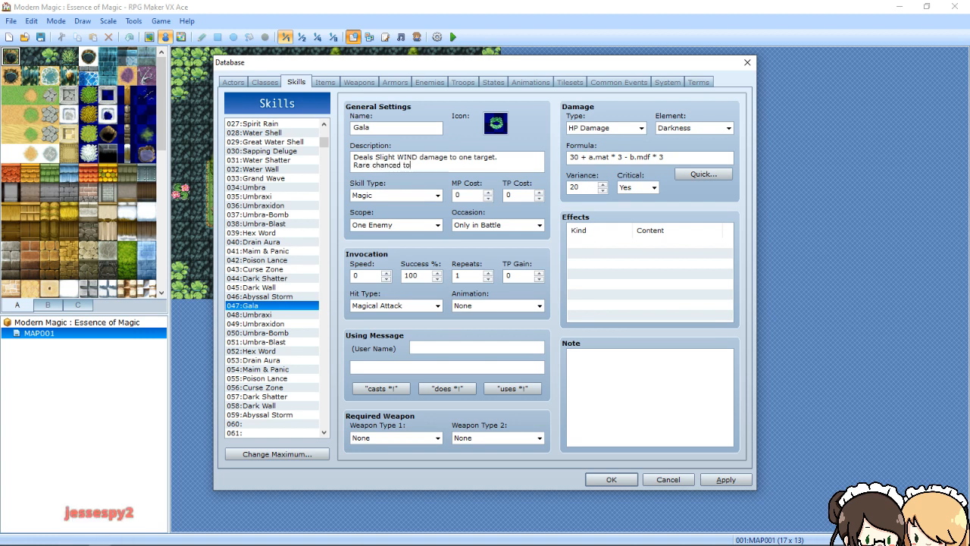
key("BackSpace")
key("BackSpace")
type("to in")
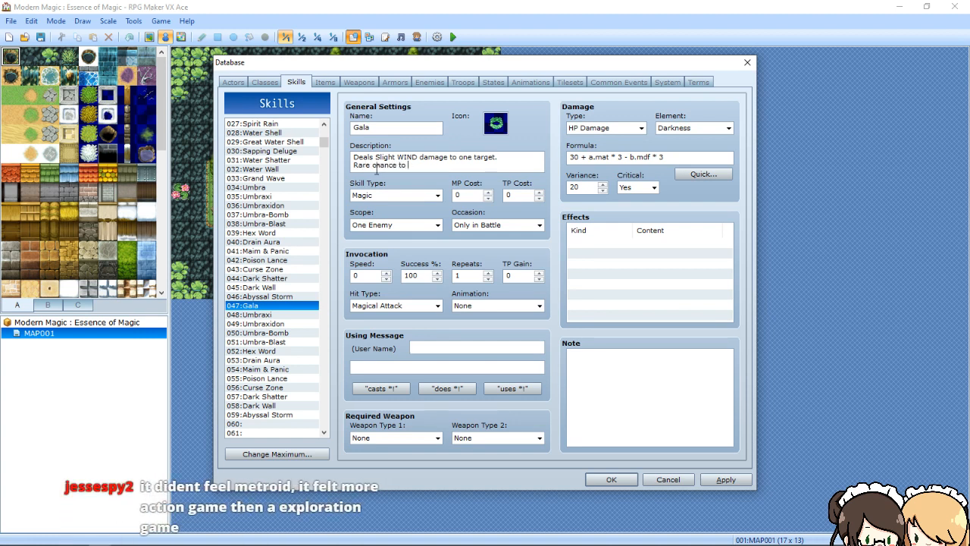
type("flict [")
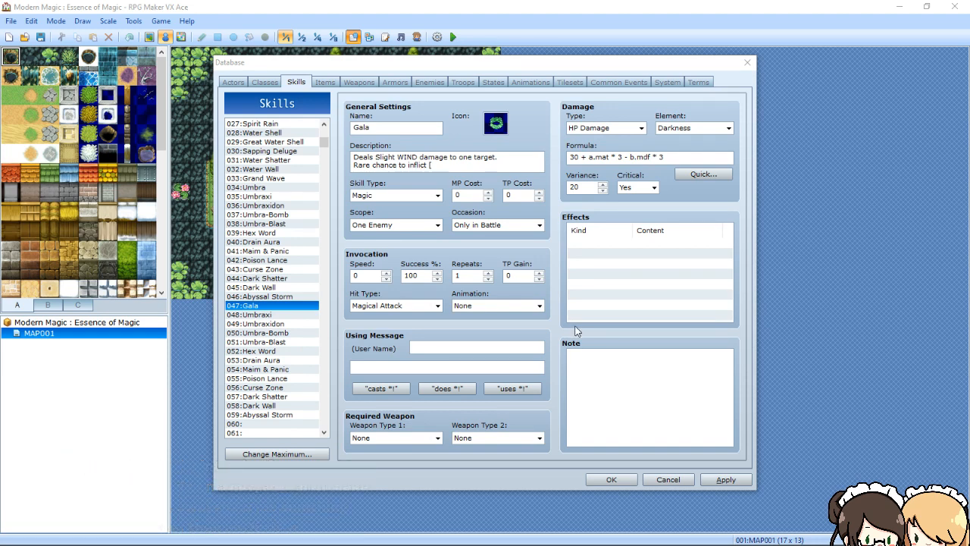
left_click(449, 166)
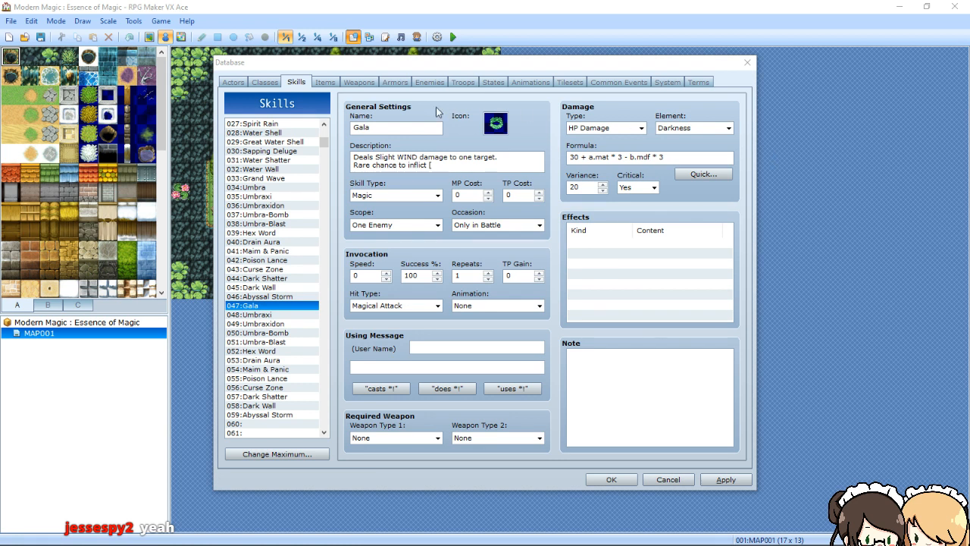
left_click(432, 170)
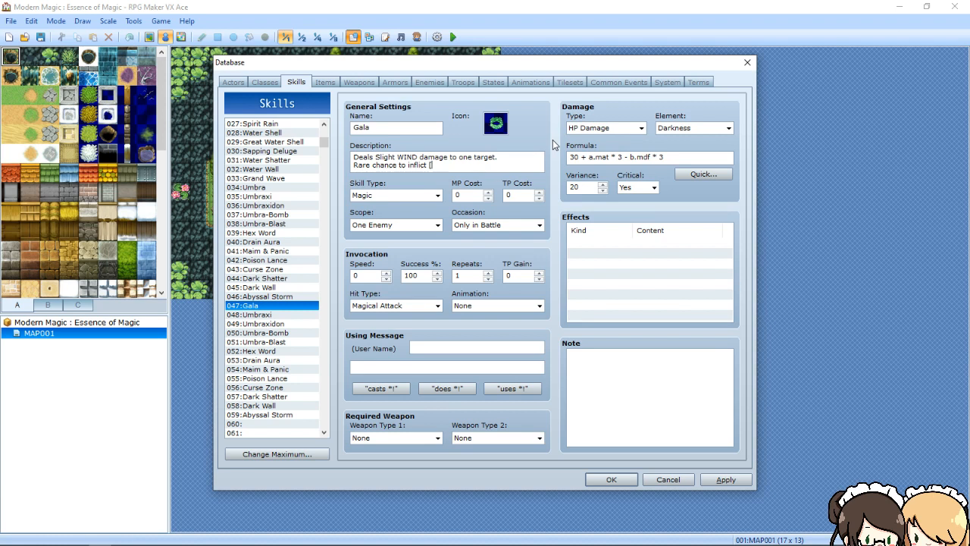
type("Daze]")
Raise the maximum number of elements in the database terms to 10 and name the tenth element Wind
left_click(727, 128)
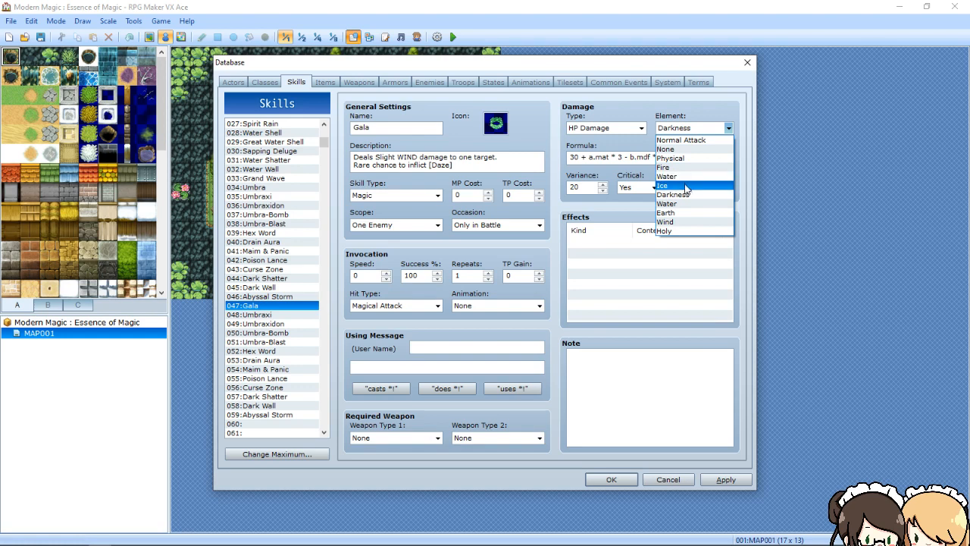
left_click(701, 91)
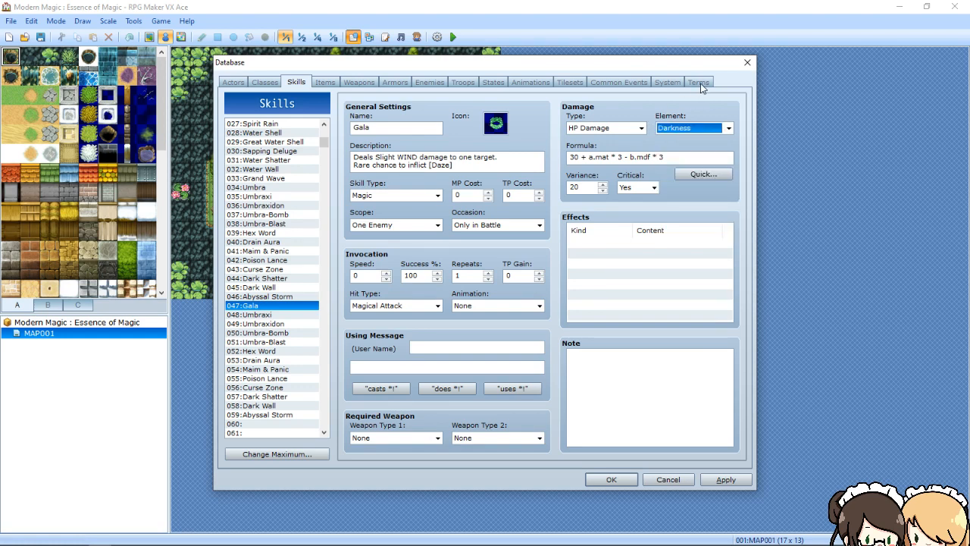
left_click(699, 83)
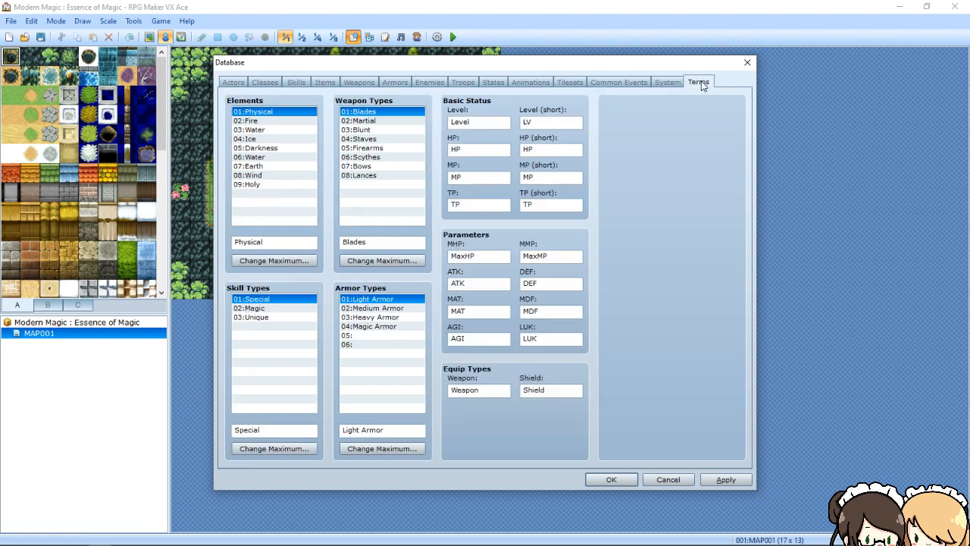
left_click(264, 260)
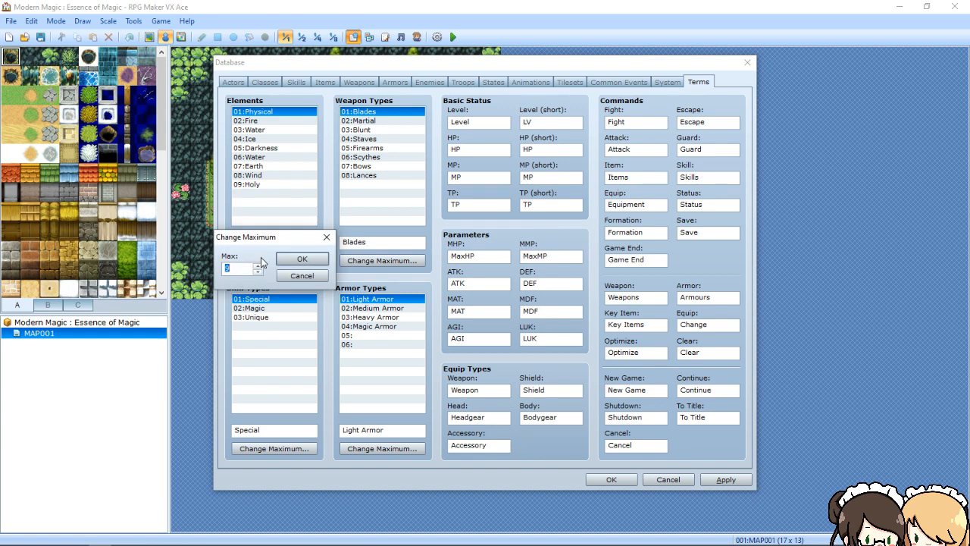
type("10")
key("Return")
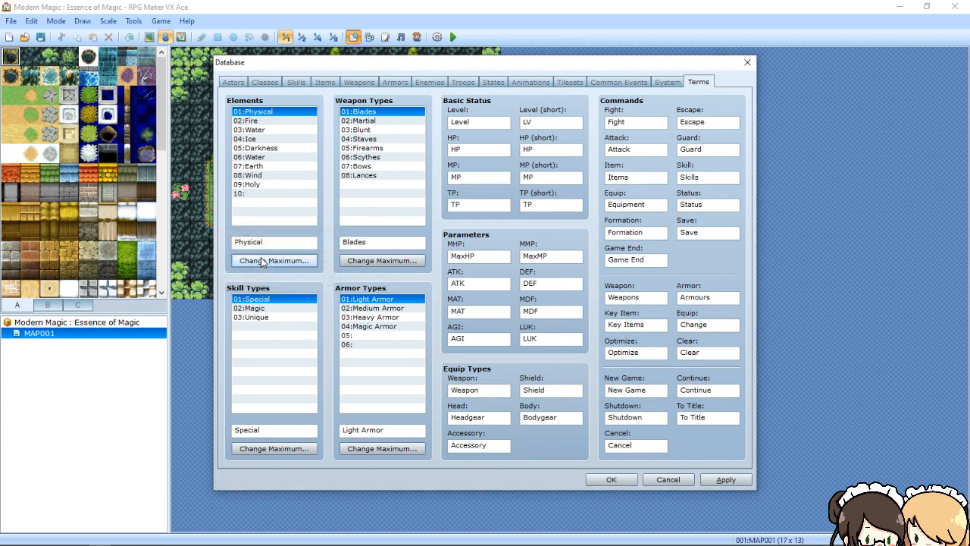
left_click(263, 194)
left_click(251, 240)
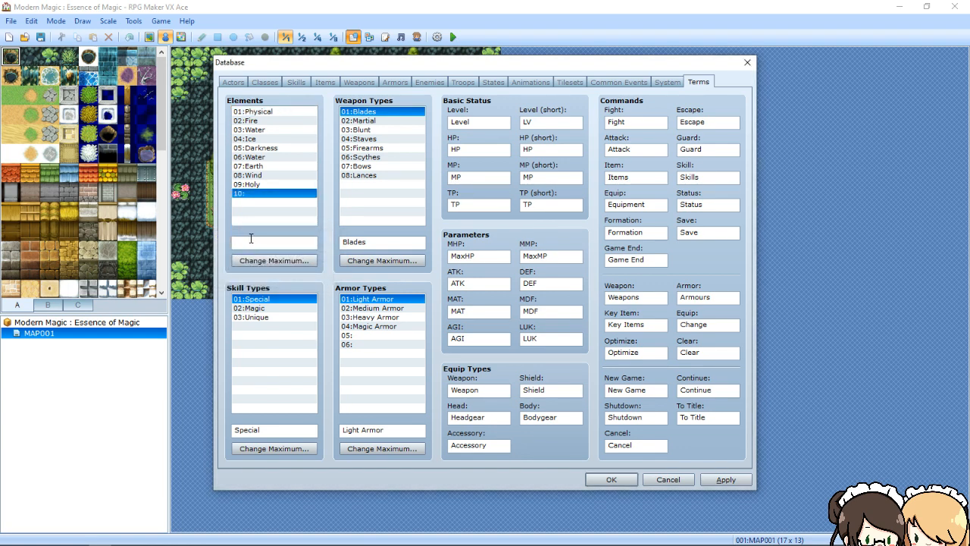
type("Wind")
key("Return")
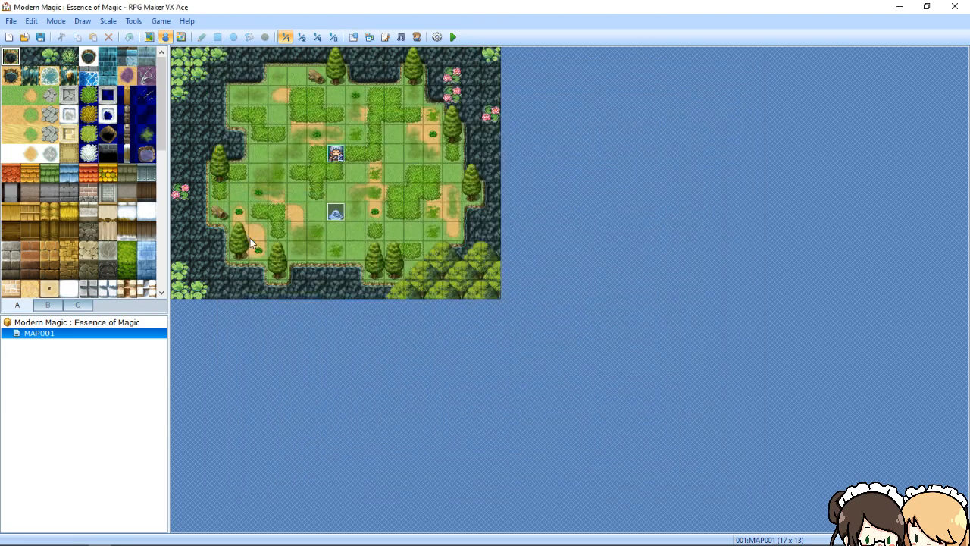
Reopen the database's skills, set Gala's damage element to the newly added Wind, and apply the change
left_click(352, 36)
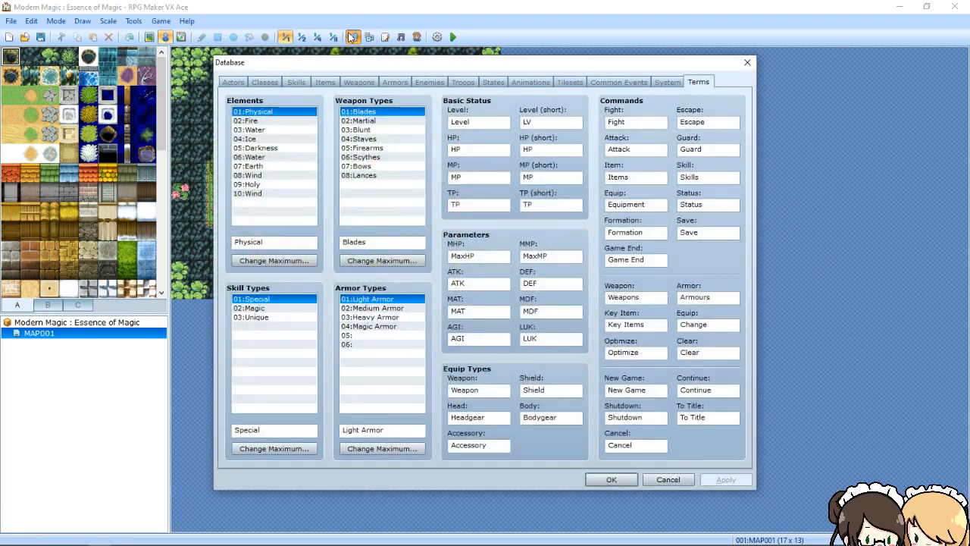
left_click(296, 82)
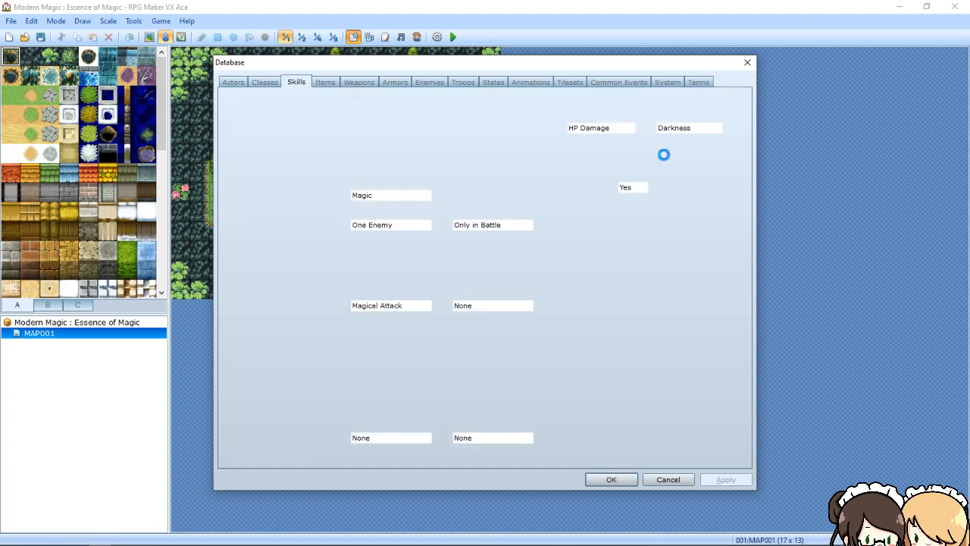
left_click(715, 126)
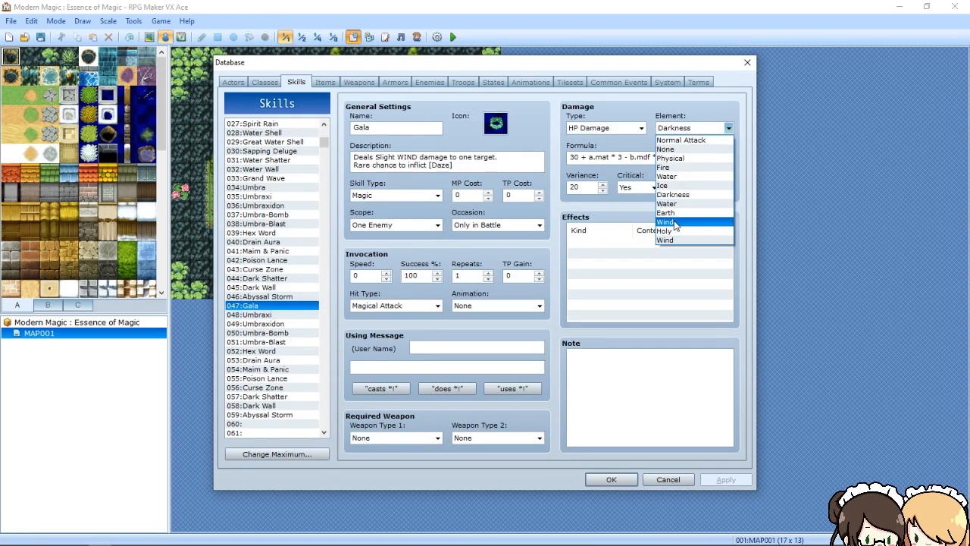
left_click(668, 240)
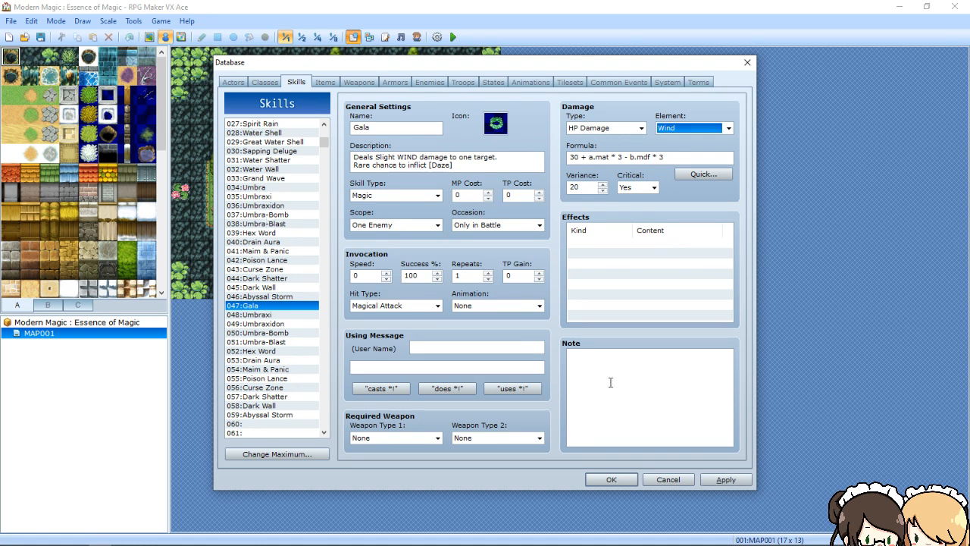
left_click(720, 480)
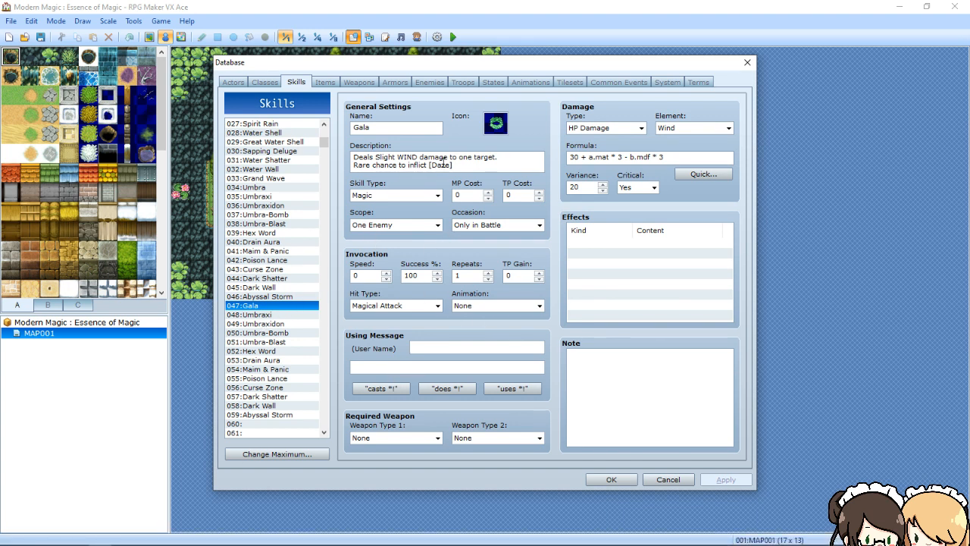
Copy skill 047 Gala over skills 048 through 059 and apply the changes to the database
right_click(257, 307)
left_click(275, 315)
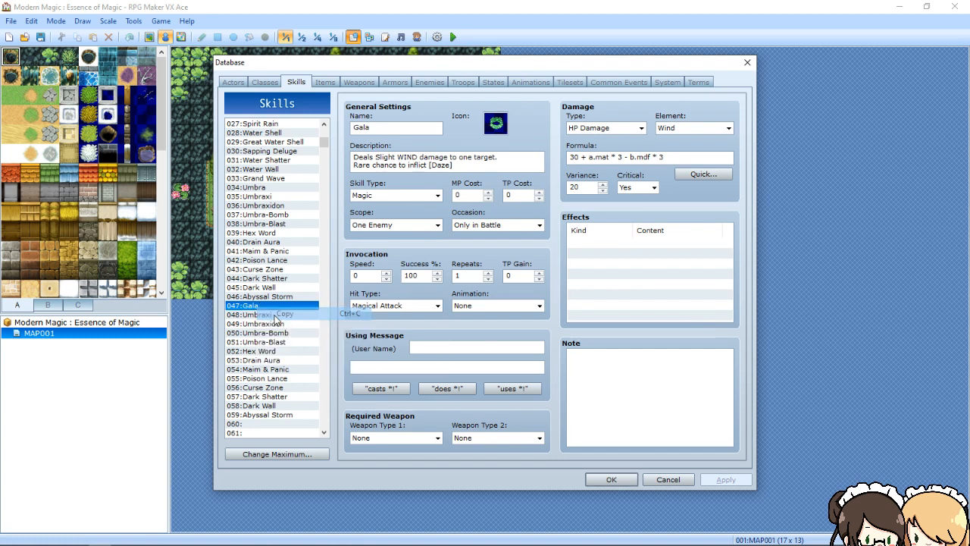
left_click(273, 314)
right_click(271, 317)
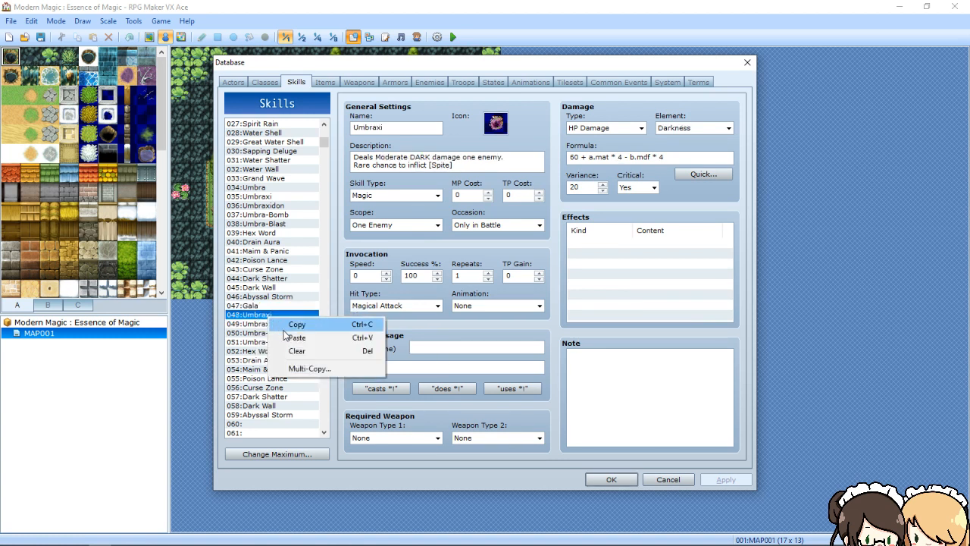
left_click(288, 337)
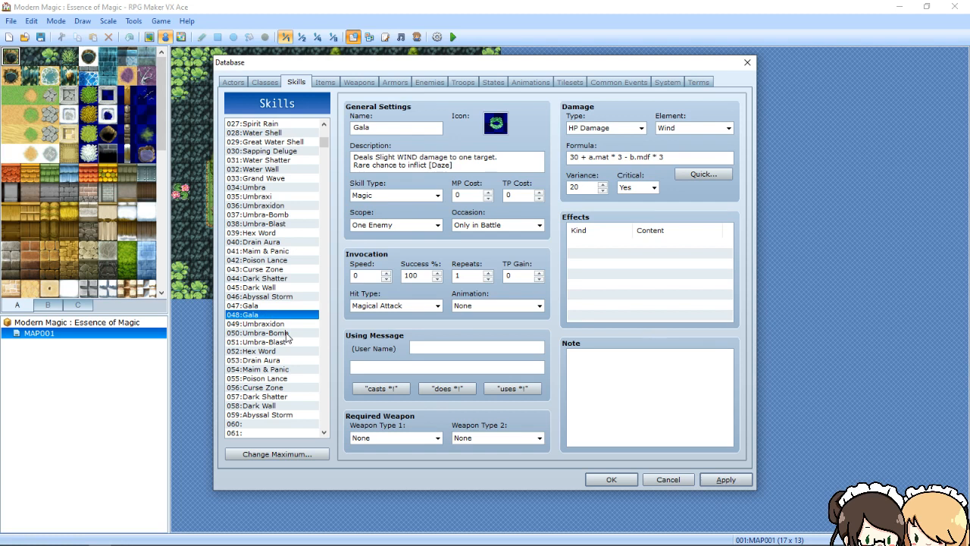
key("Down")
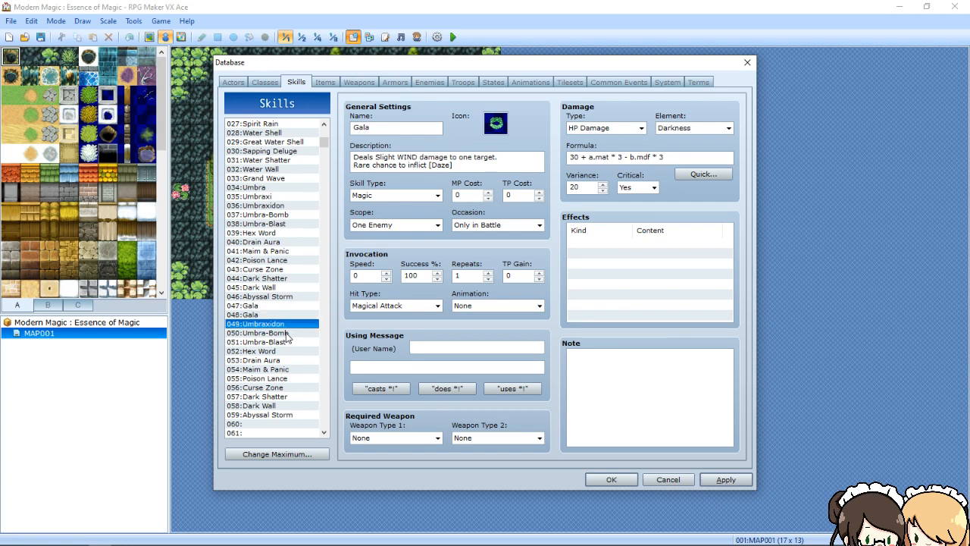
key("ctrl+v")
key("Down")
key("ctrl+v")
key("Down")
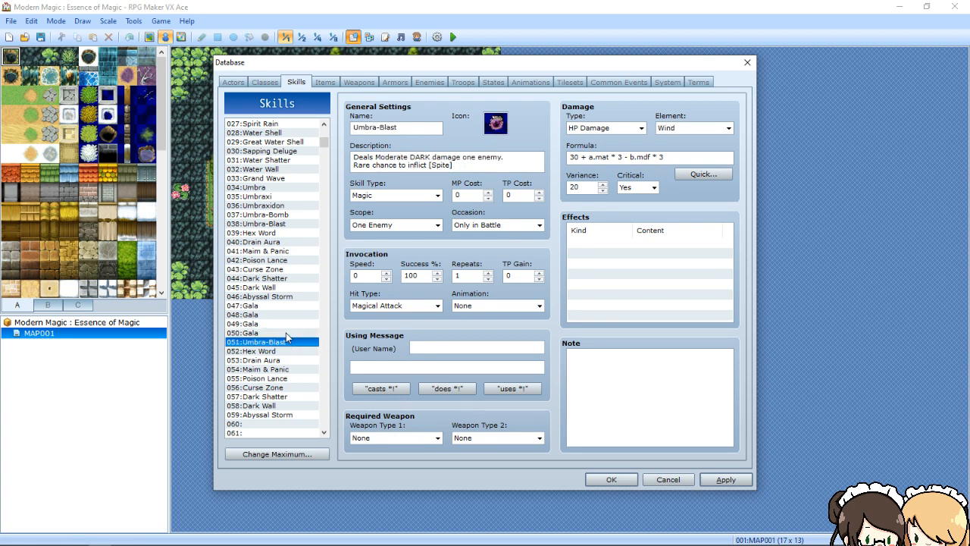
key("ctrl+v")
key("Down")
key("ctrl+v")
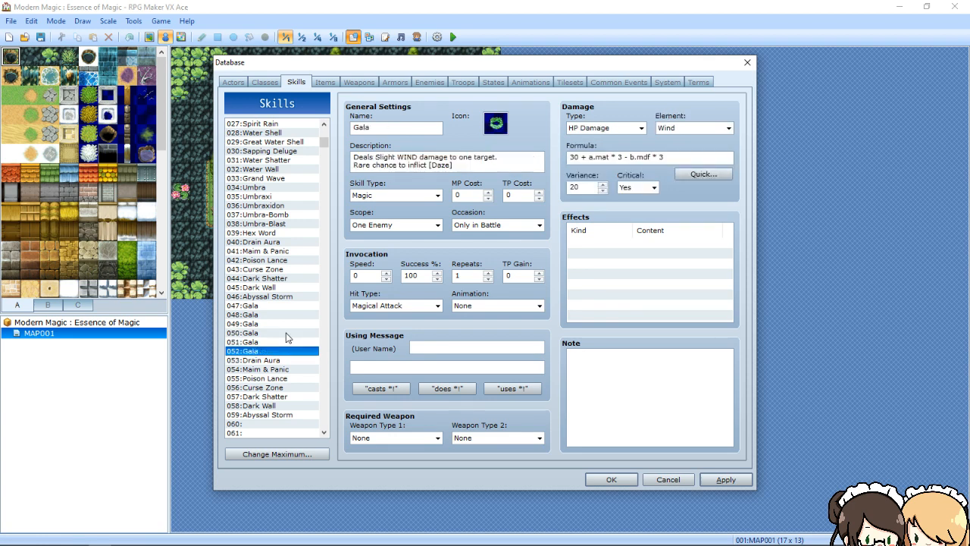
key("Down")
key("ctrl+v")
key("Down")
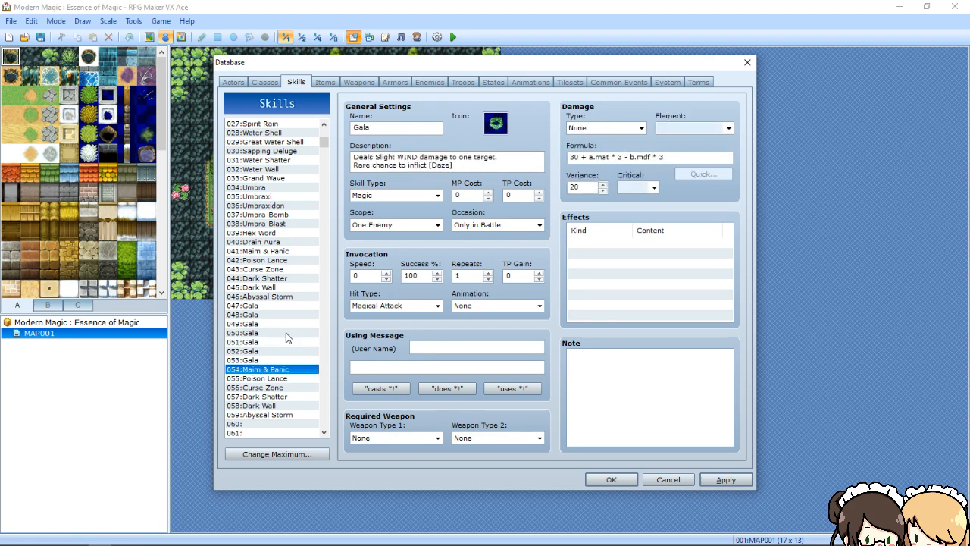
key("ctrl+v")
key("Down")
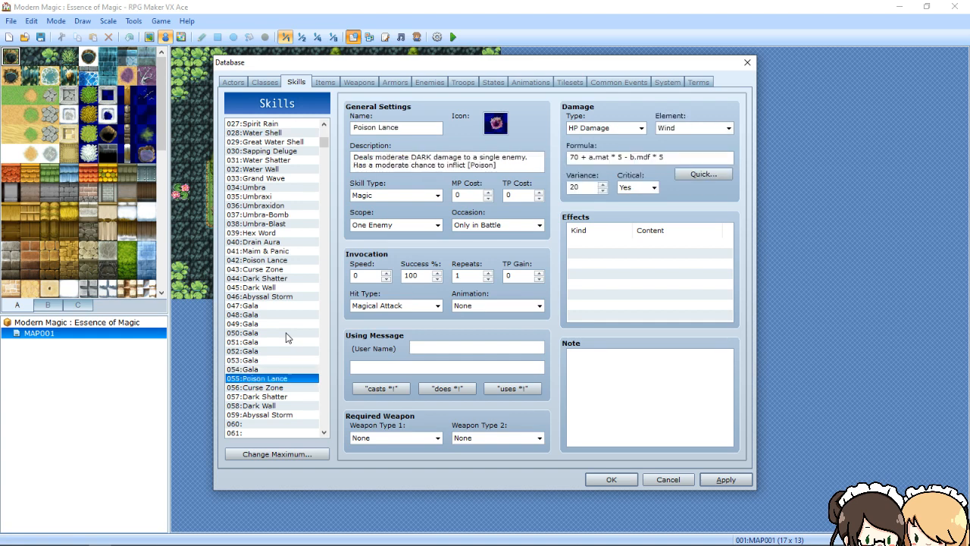
key("ctrl+v")
key("Down")
key("ctrl+v")
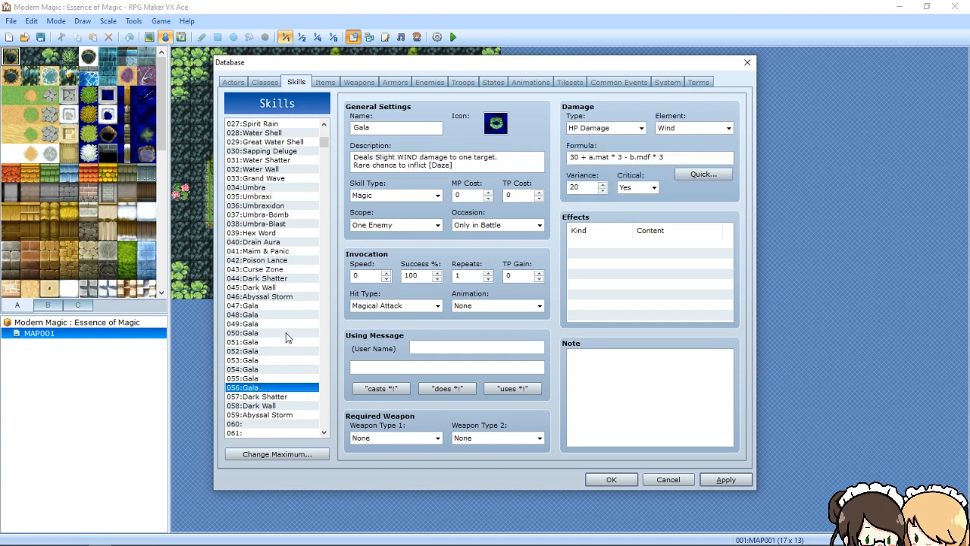
key("Down")
key("ctrl+v")
key("Down")
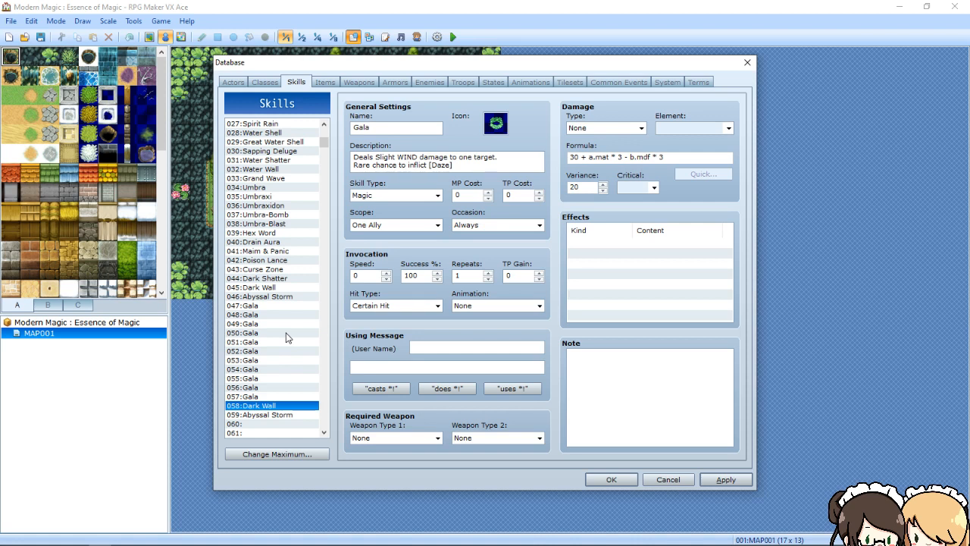
key("ctrl+v")
key("Down")
key("ctrl+v")
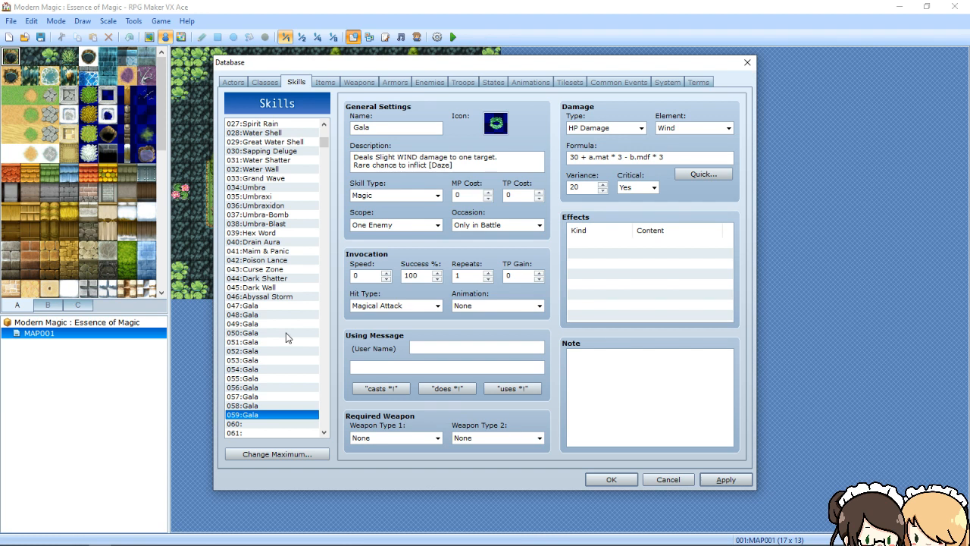
left_click(718, 480)
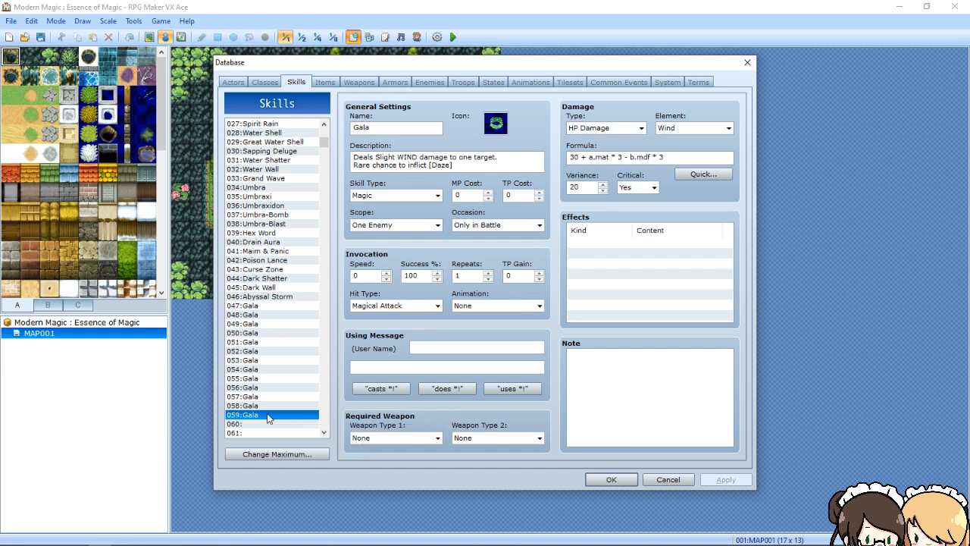
key("Down")
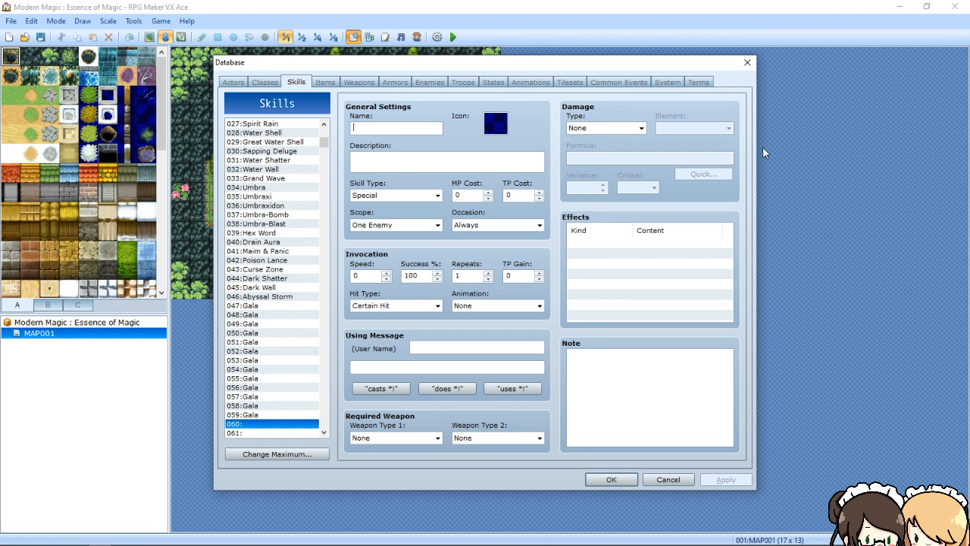
Rename skill 048 as Galadi
left_click(252, 316)
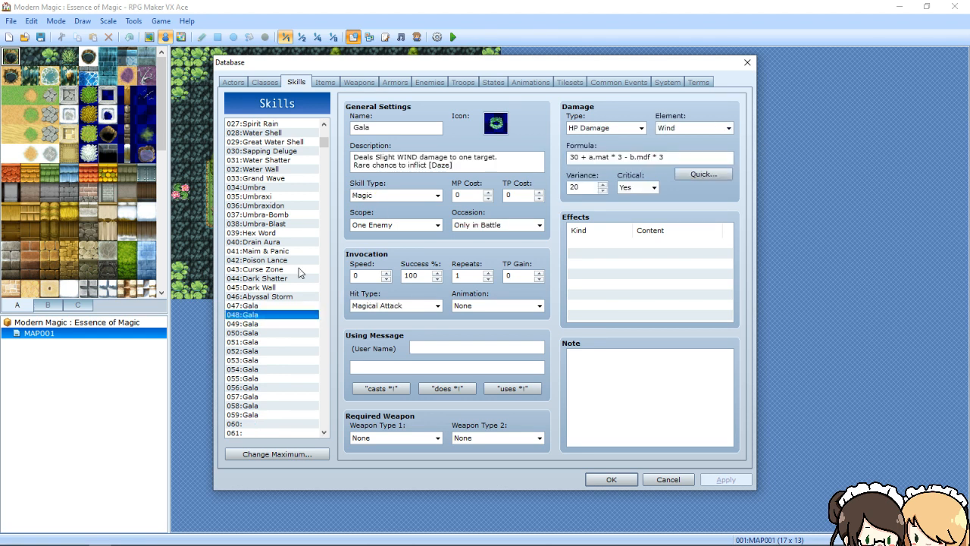
left_click(395, 132)
type("da")
key("BackSpace")
key("BackSpace")
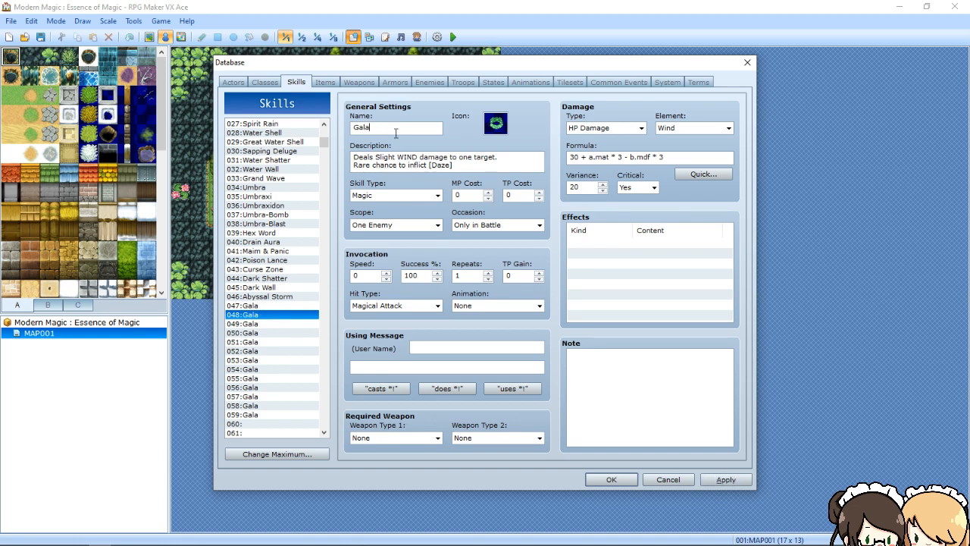
type("di")
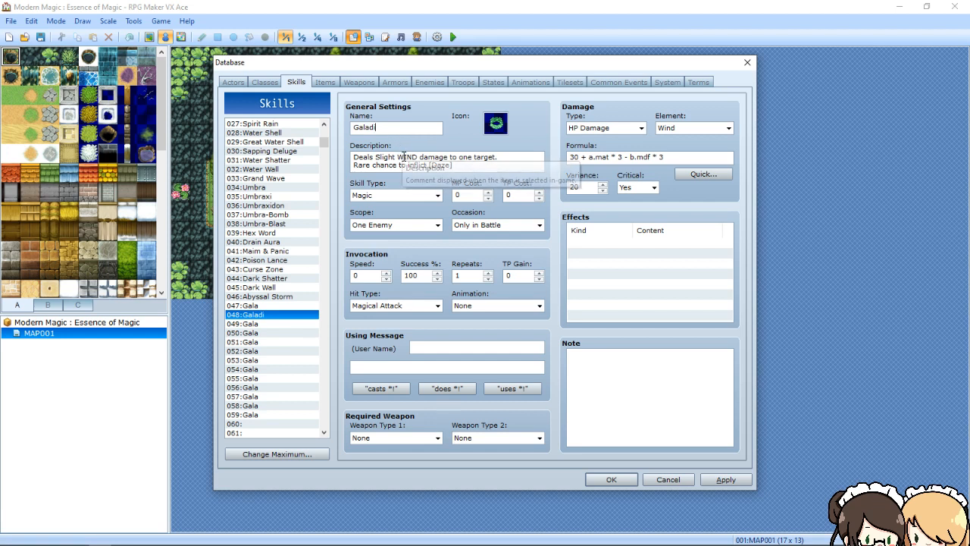
Replace the word "Slight" in Galadi's description with "Moderate" so it reads "Deals Moderate WIND damage to one target."
key("Tab")
left_click(393, 157)
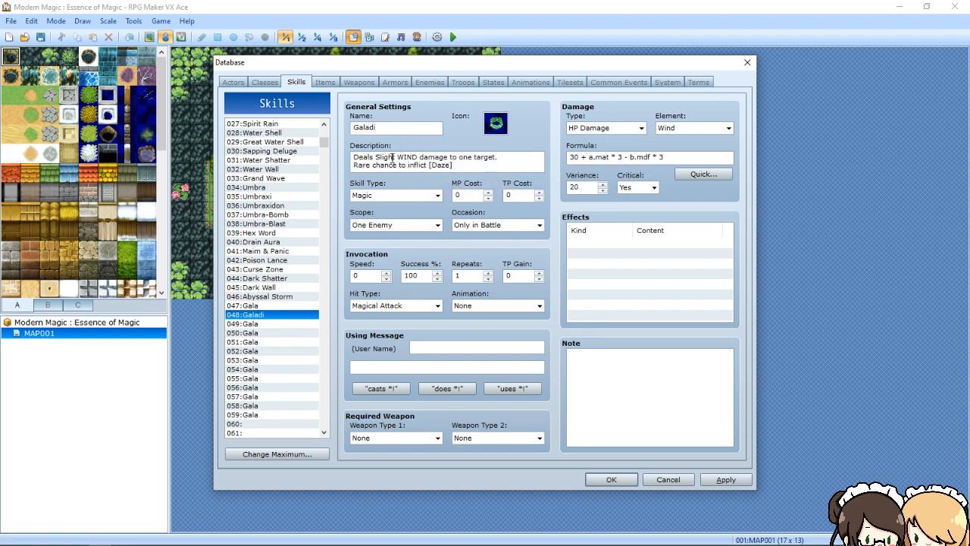
key("BackSpace")
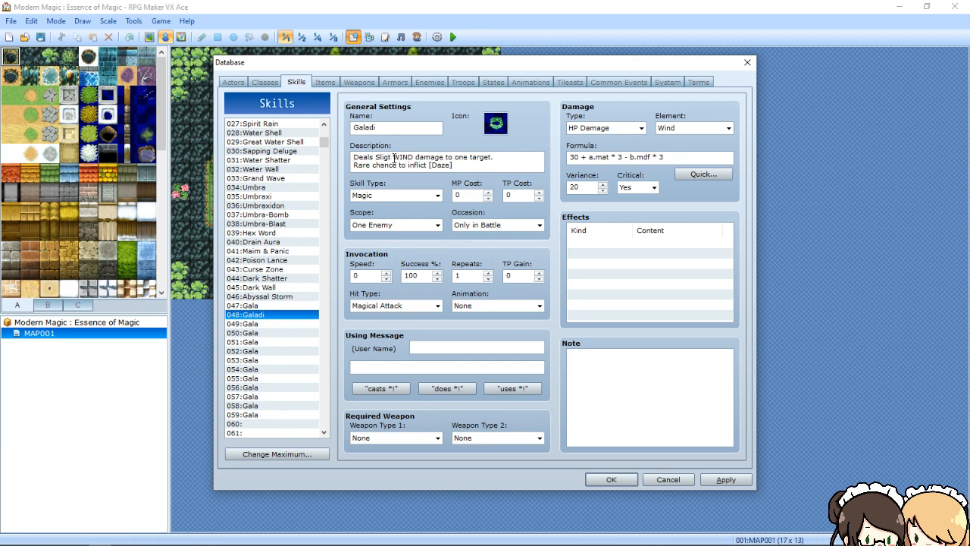
key("BackSpace")
key("BackSpace")
key("BackSpace")
key("BackSpace")
key("BackSpace")
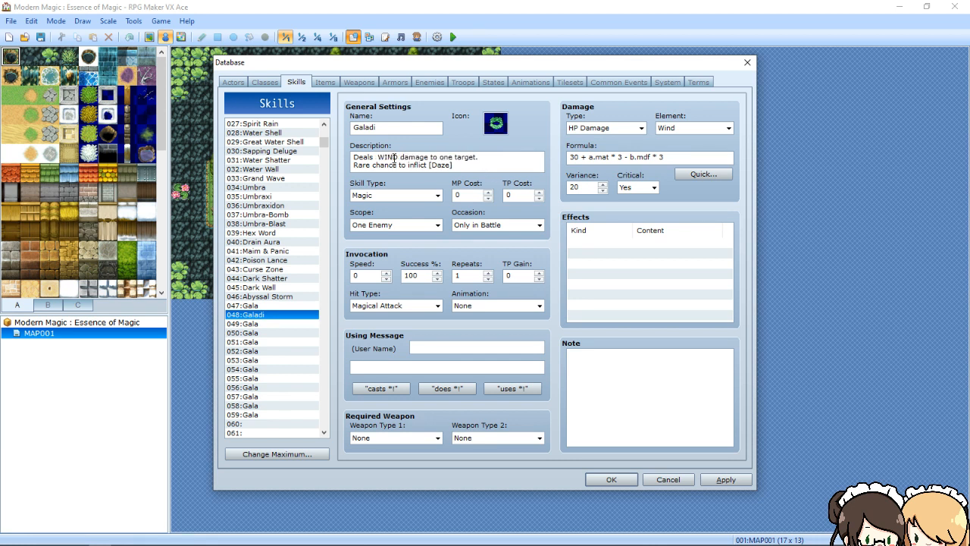
type("Modera")
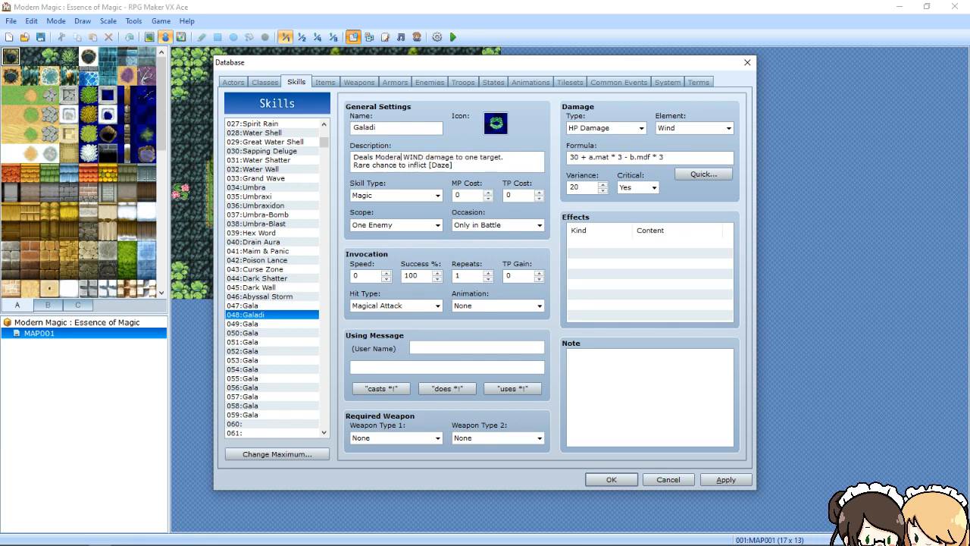
type("te")
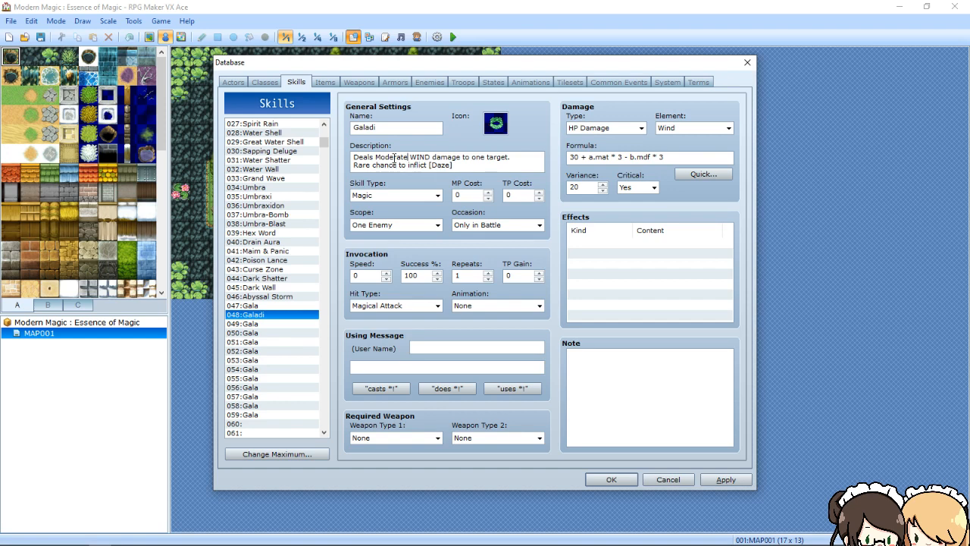
Set Galadi's damage formula to 60 + a.mat * 4 - b.mdf * 4, compare it with Gala, and apply the changes
left_click(691, 179)
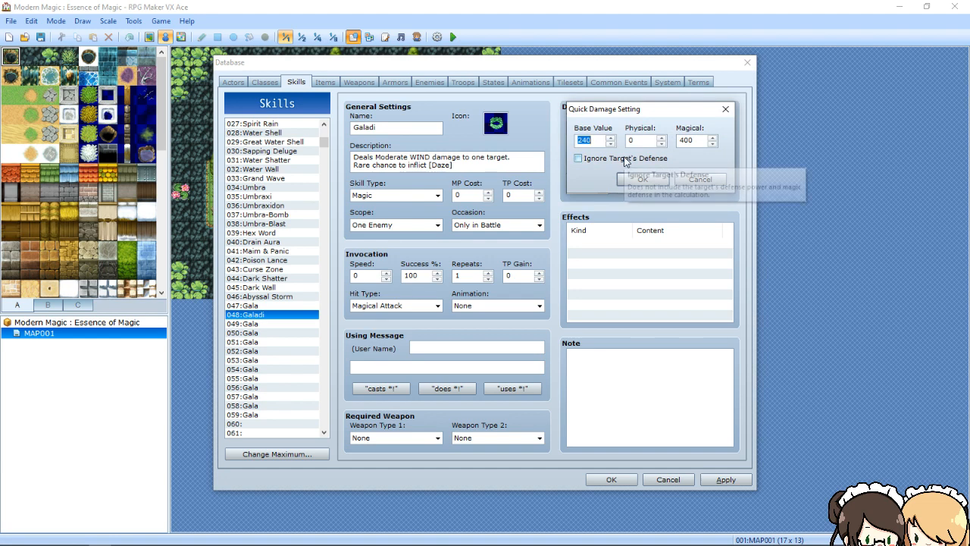
type("60")
double_click(704, 142)
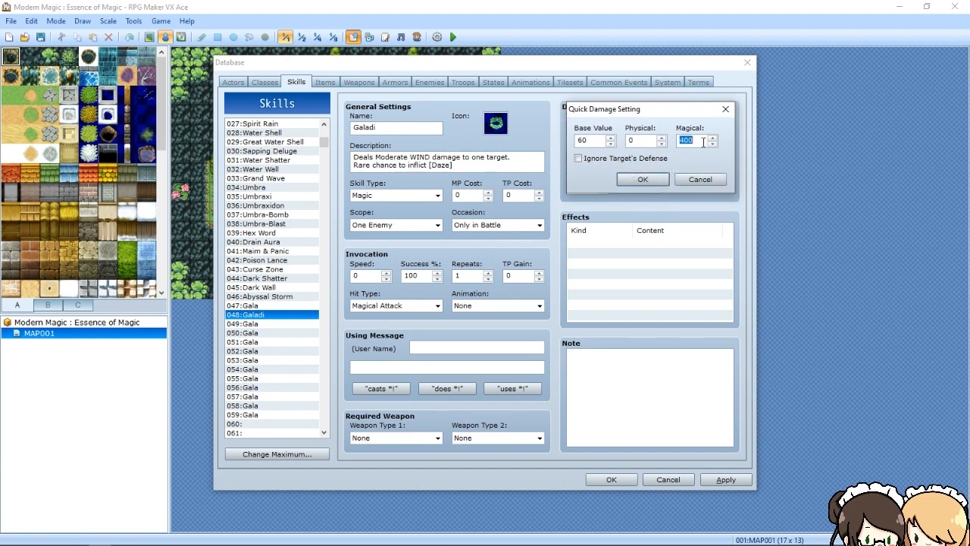
type("4")
key("Return")
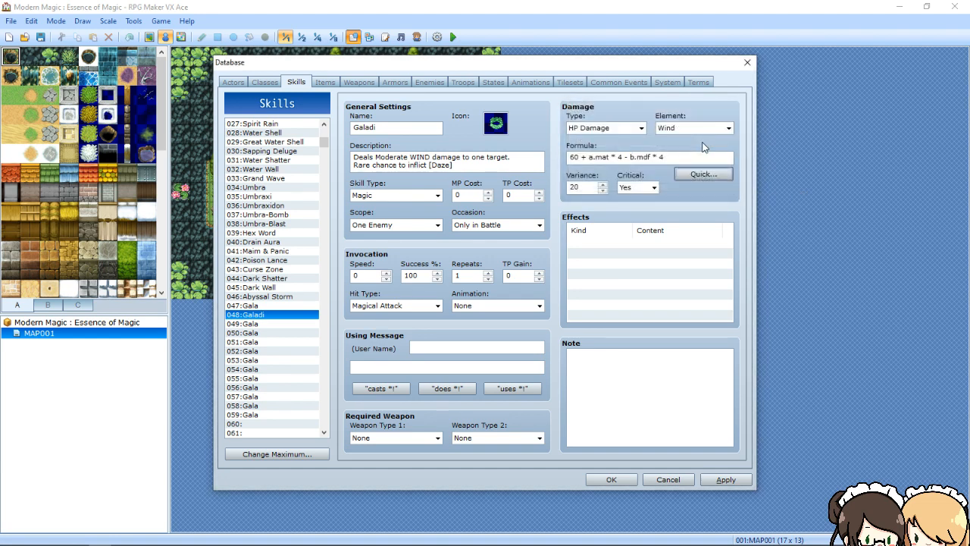
left_click(263, 307)
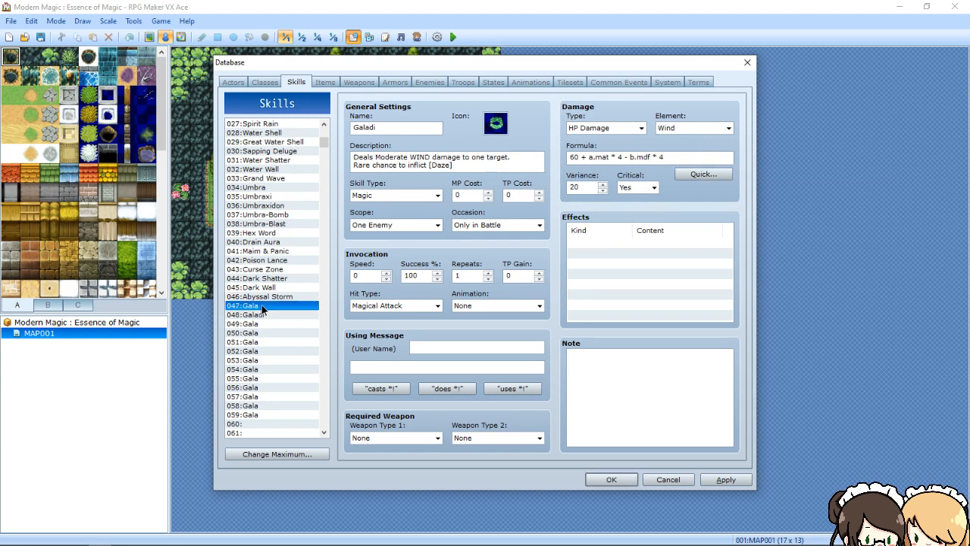
left_click(263, 315)
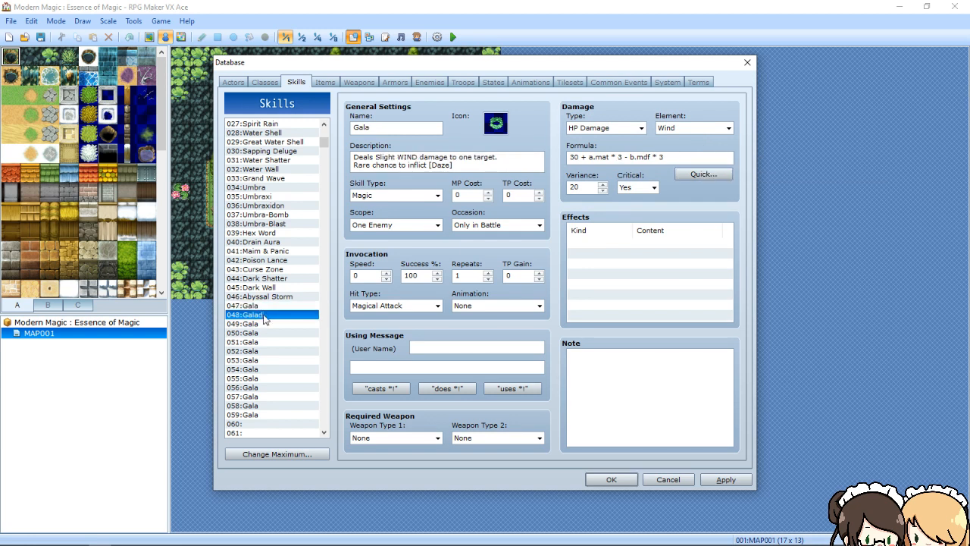
left_click(716, 479)
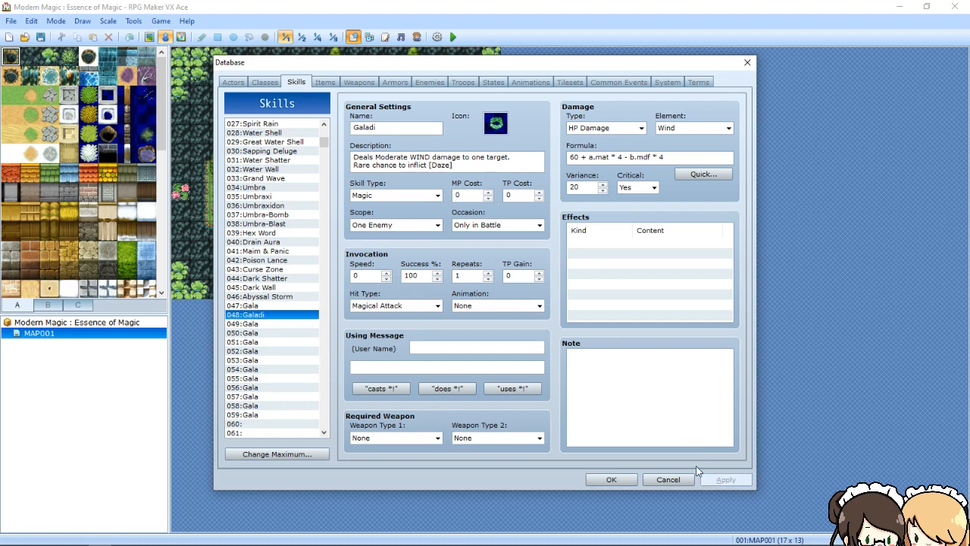
Run a battle test of troop 001 Slime*2 with the first actor at level 1, and close the game window
left_click(238, 83)
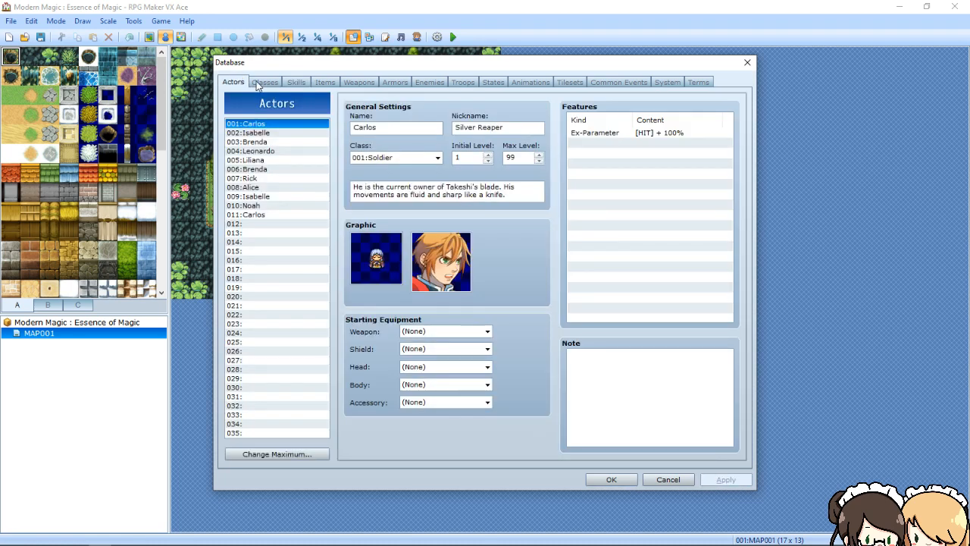
left_click(265, 82)
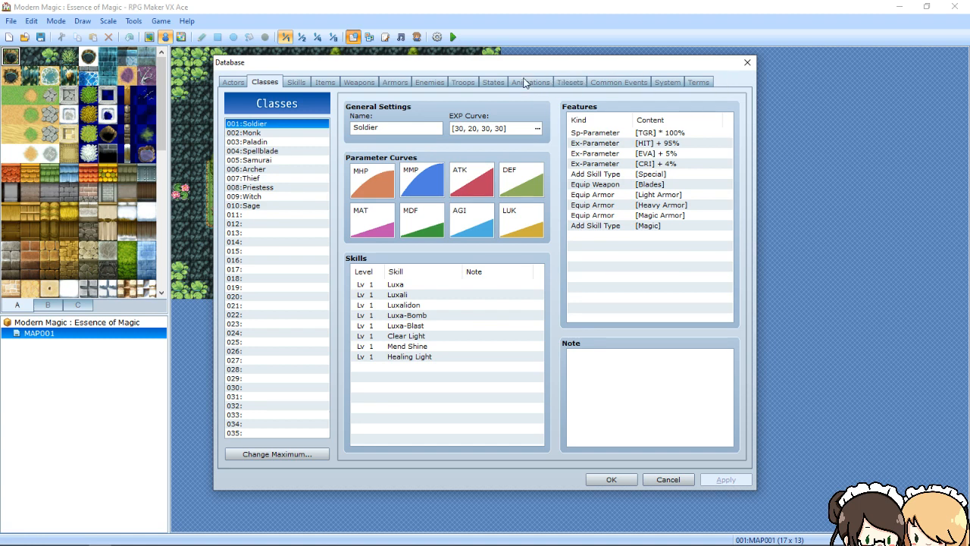
left_click(464, 84)
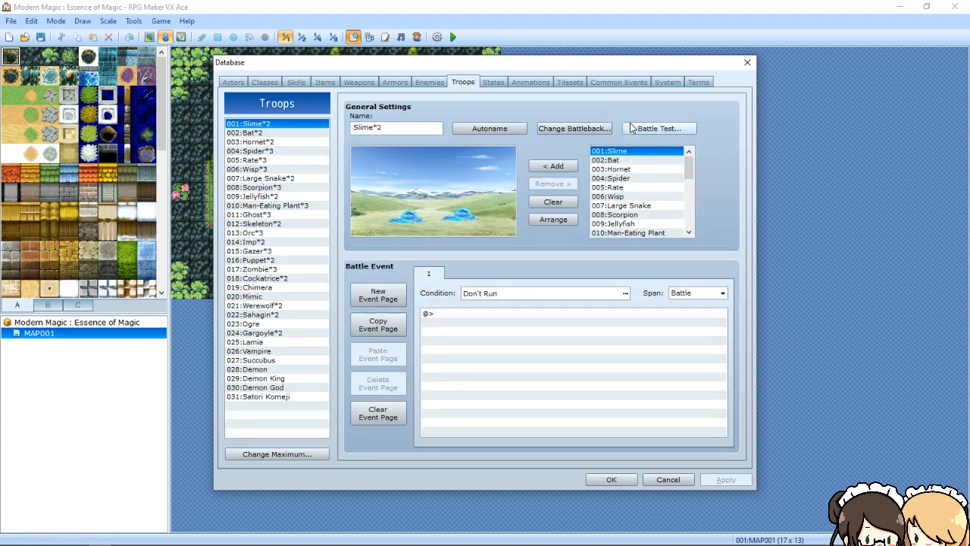
left_click(654, 130)
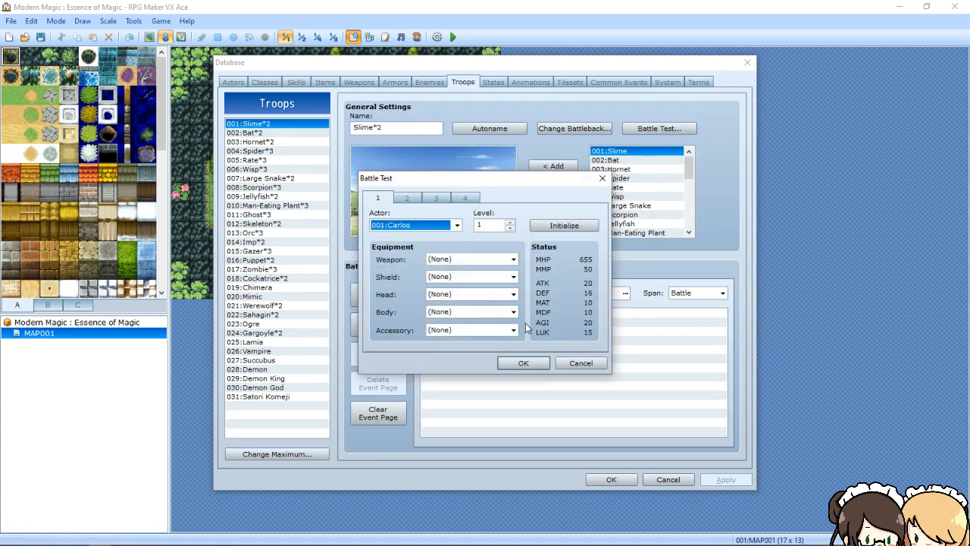
left_click(520, 363)
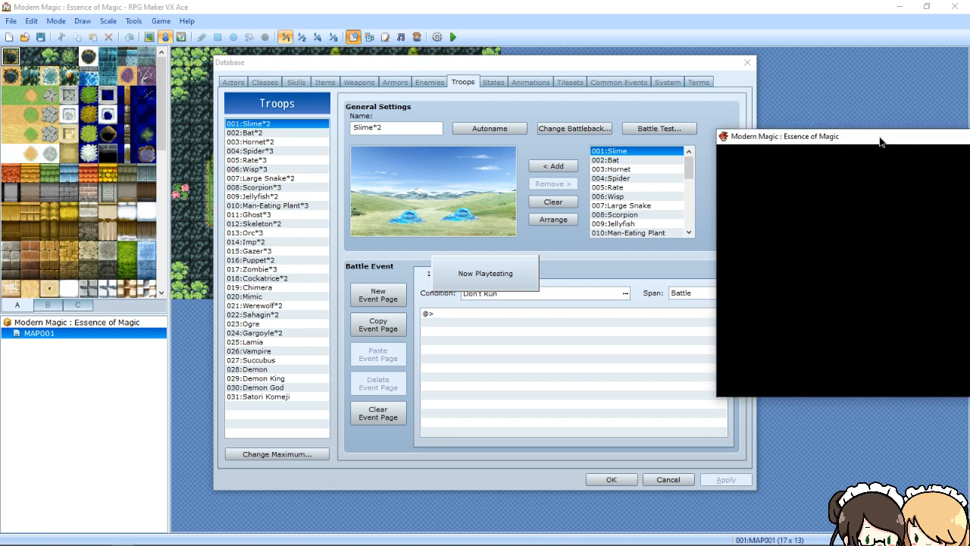
left_click_drag(883, 134, 572, 134)
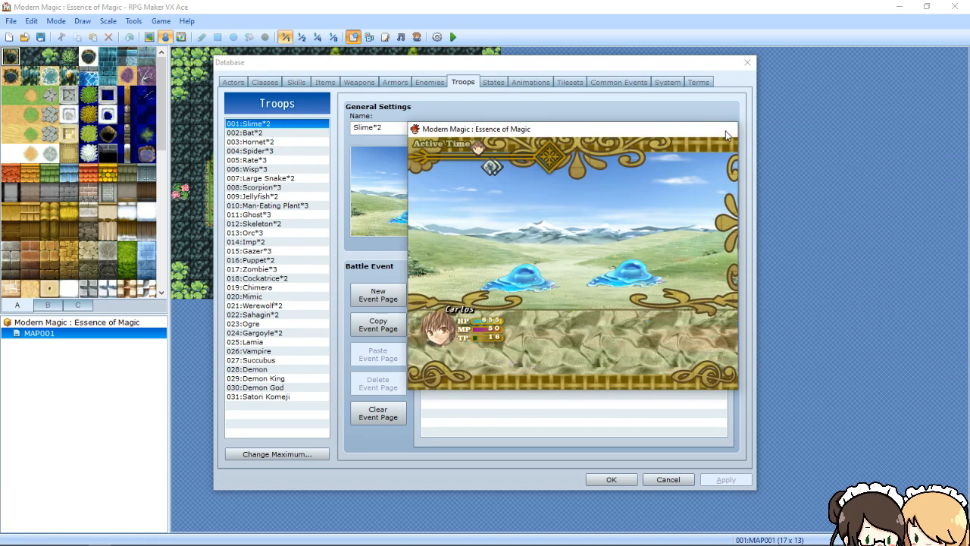
left_click(725, 130)
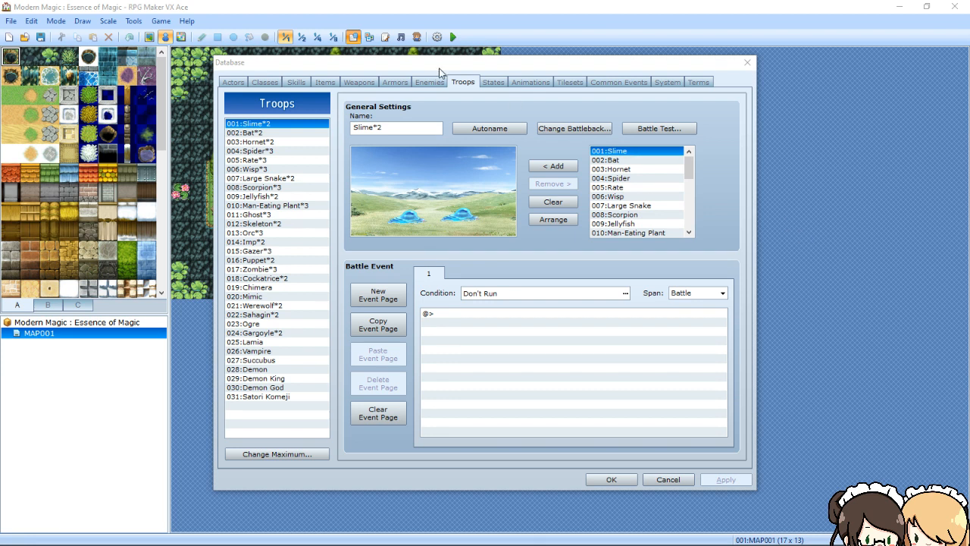
Start a battle test of troop 001 Slime*2 with the first actor at level 1, and move the game window over the database
left_click(648, 129)
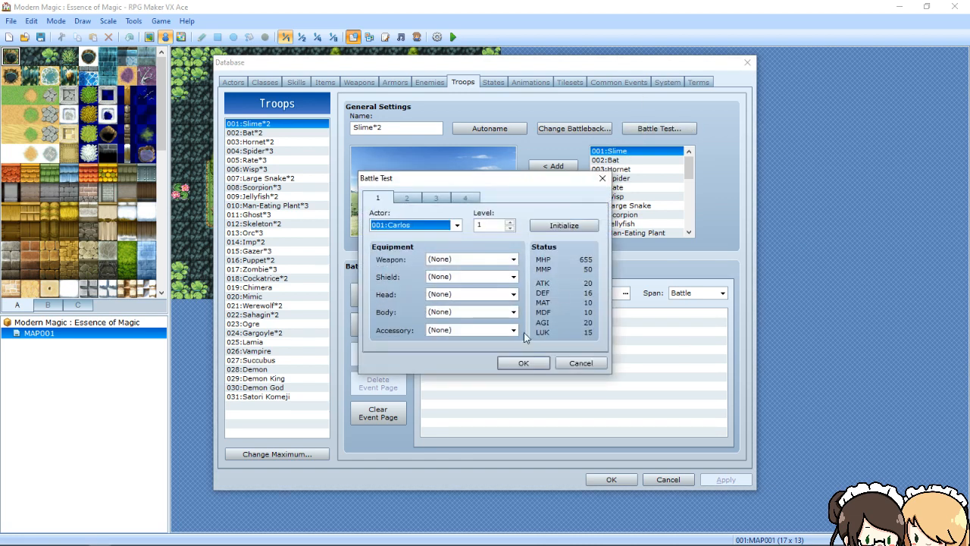
left_click(521, 362)
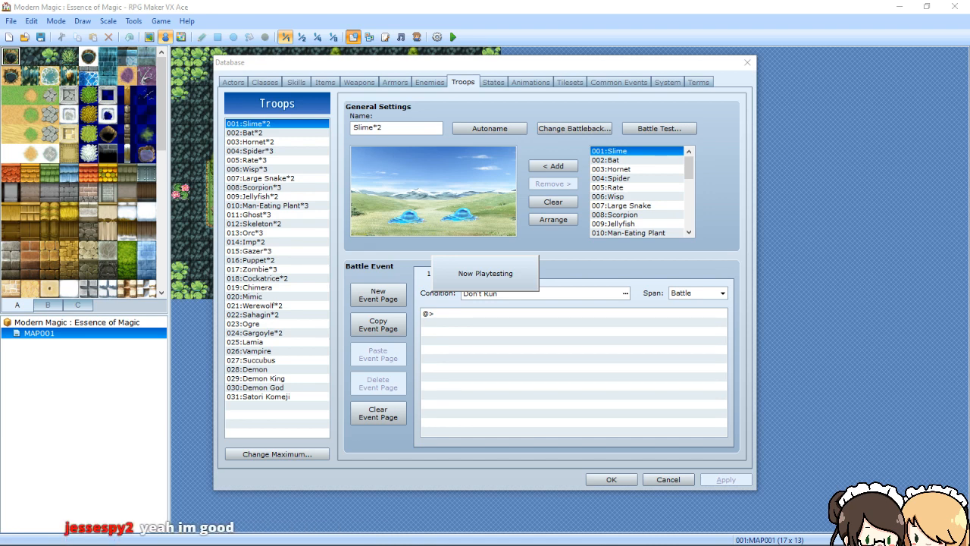
left_click_drag(899, 129, 533, 106)
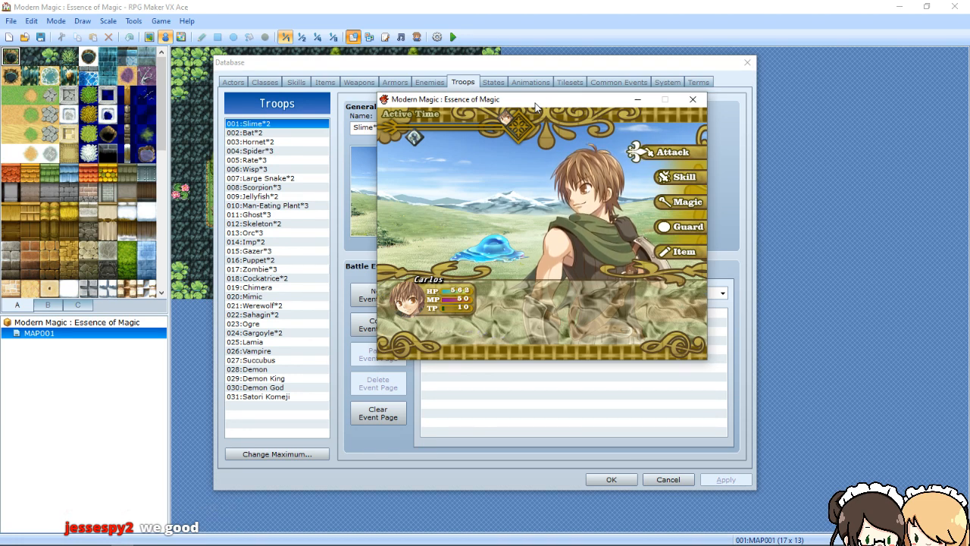
Review the Light spells in the battle's magic list and cast Luxa on Slime A
key("Down")
key("Return")
key("Escape")
key("Return")
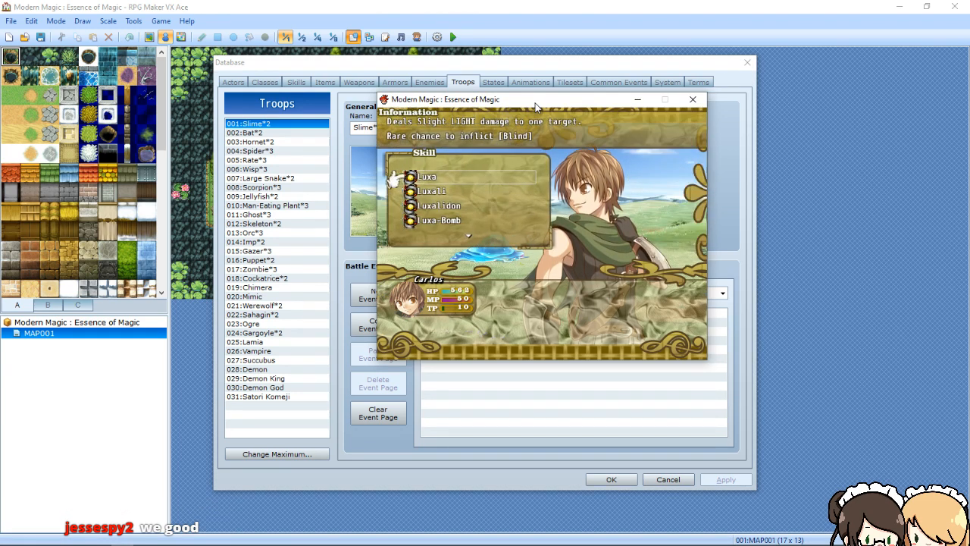
key("Down")
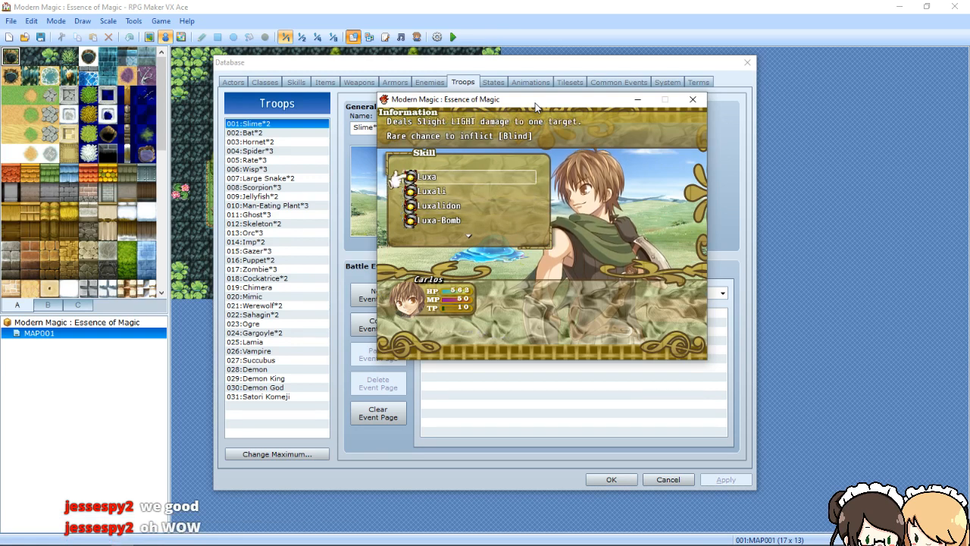
key("Down")
key("Down")
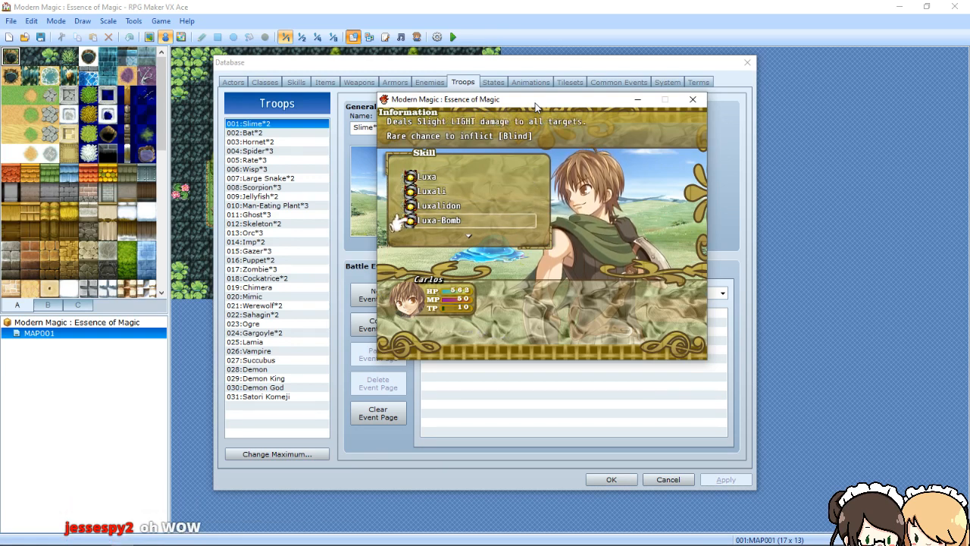
key("Up")
key("Up")
key("Up")
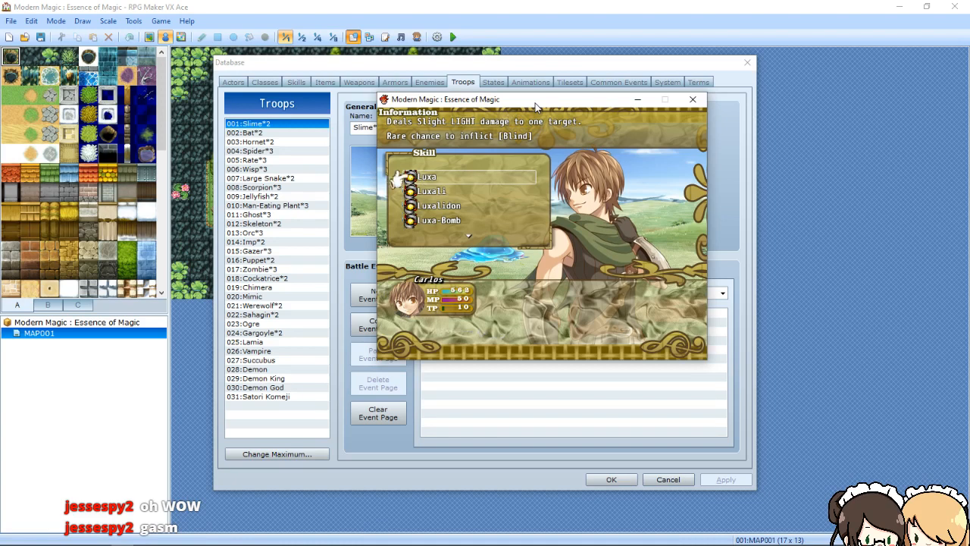
key("Return")
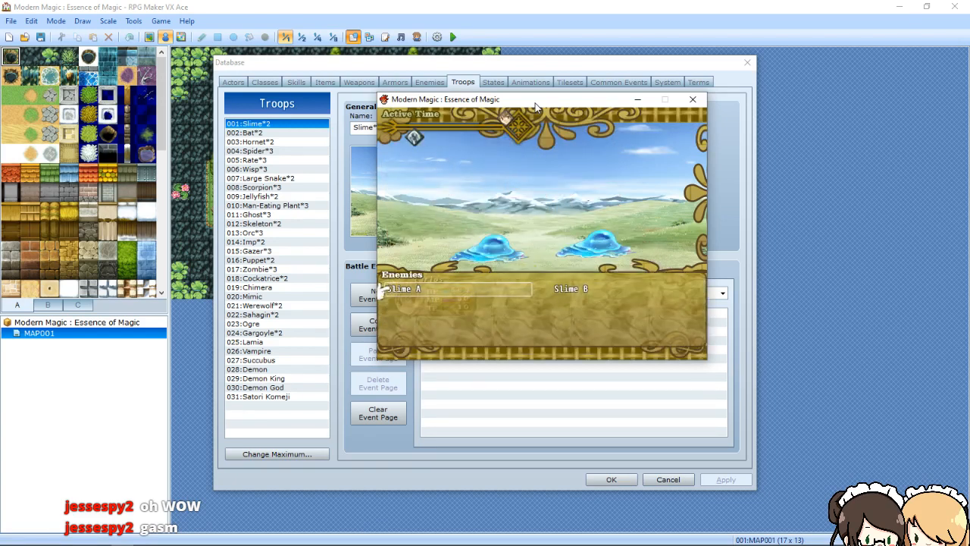
key("Return")
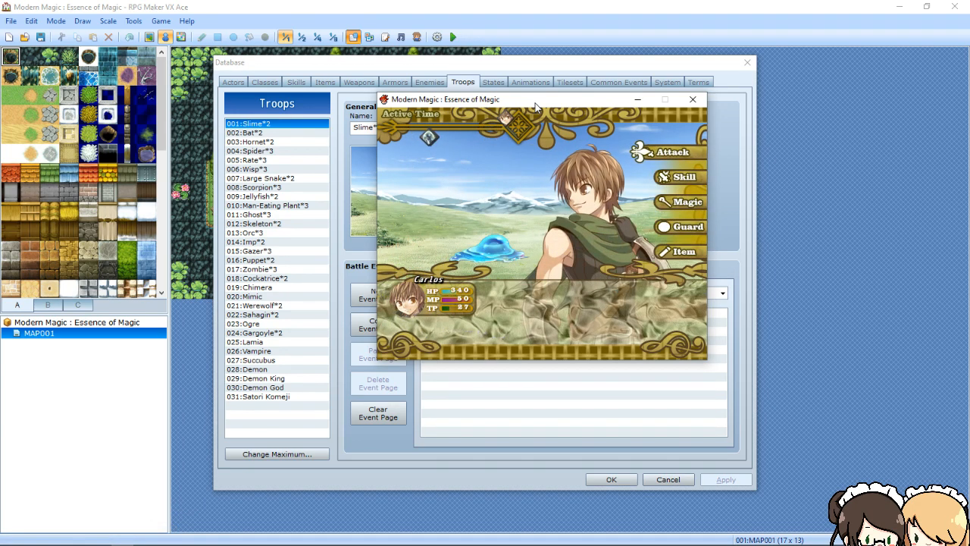
Cast Luxali on a slime in the battle test
key("Down")
key("Return")
key("Down")
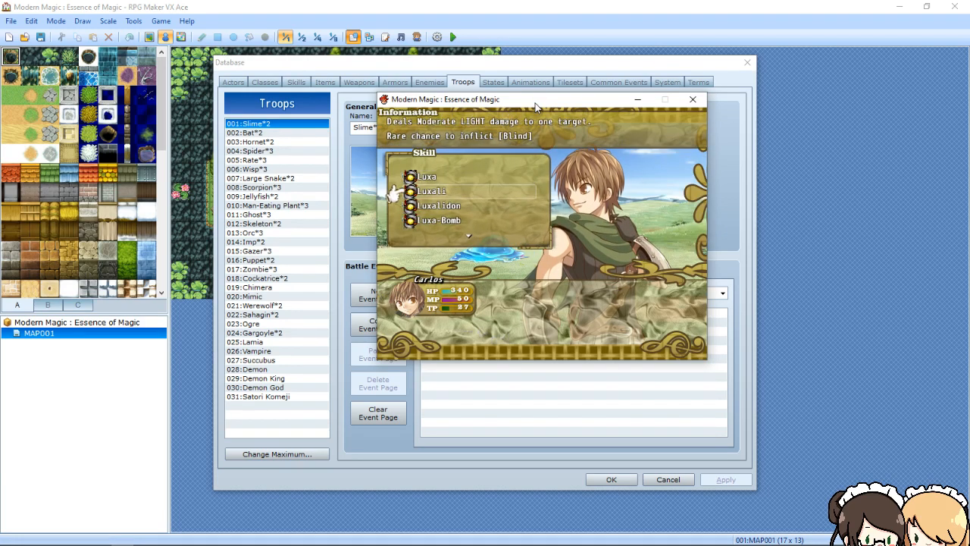
key("Return")
key("Return")
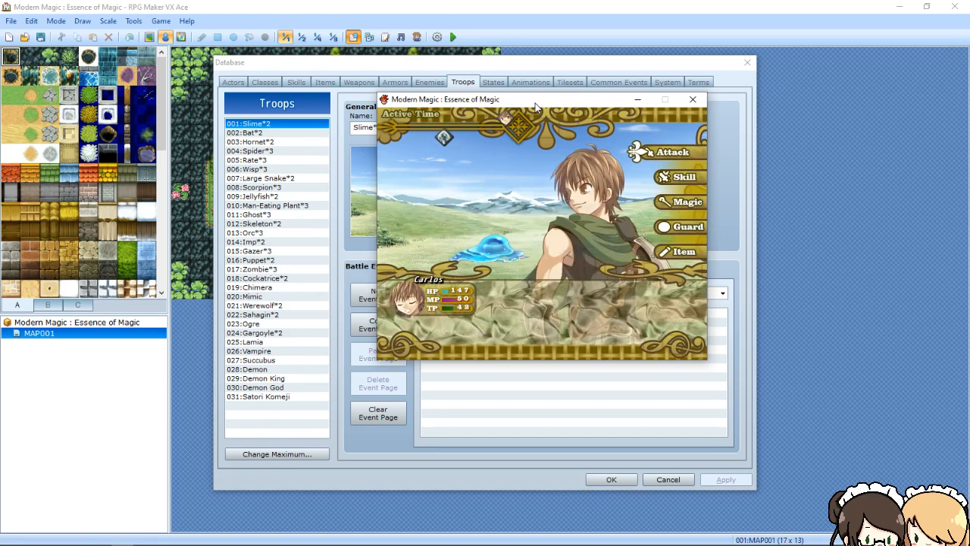
Cast Luxalidon on a slime in the battle test
key("Down")
key("Down")
key("Return")
key("Down")
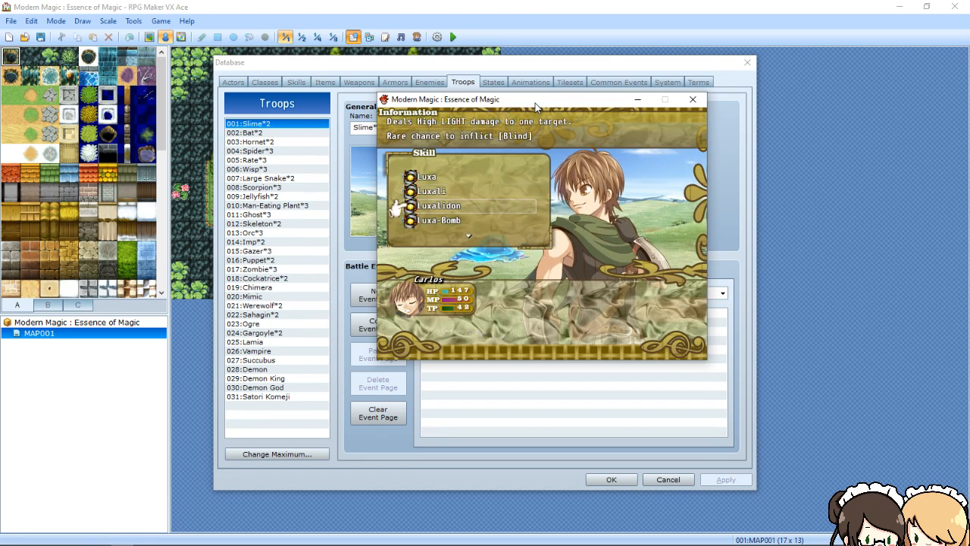
key("Return")
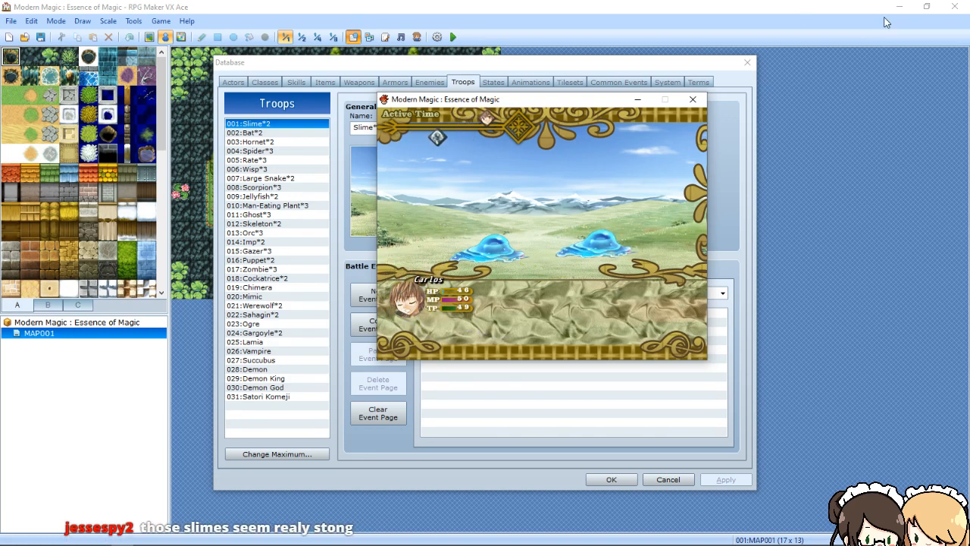
Cast Healing Light on the party and close the battle test's game window
key("Down")
key("Down")
key("Return")
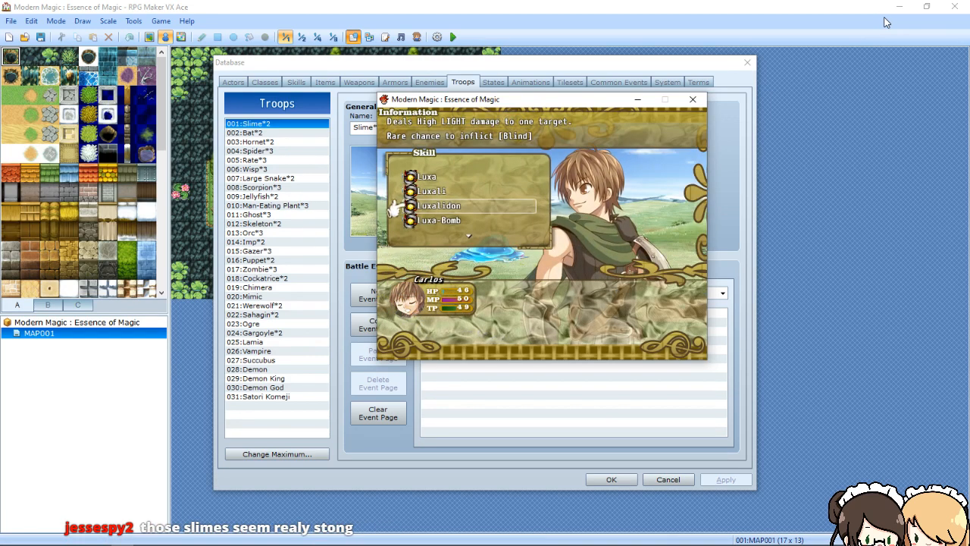
key("Down")
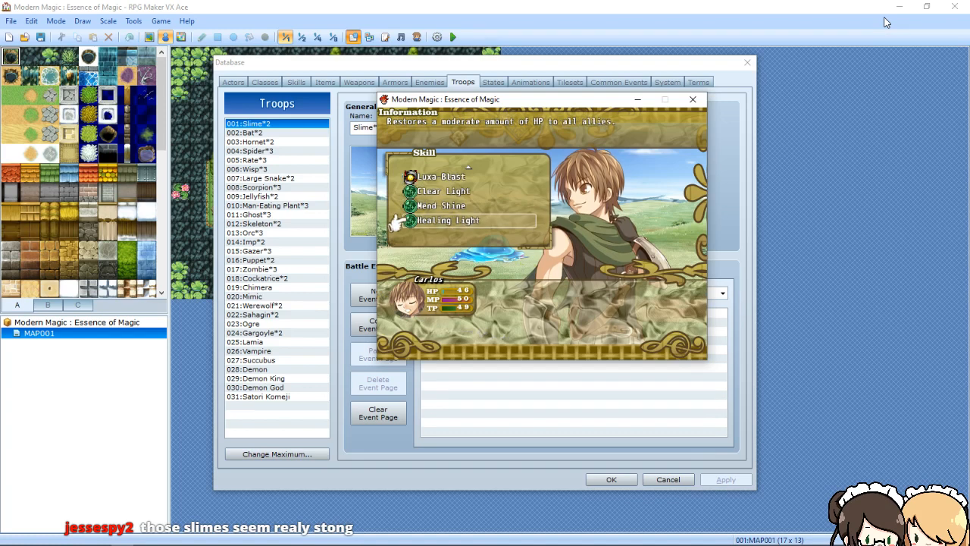
key("Down")
key("Up")
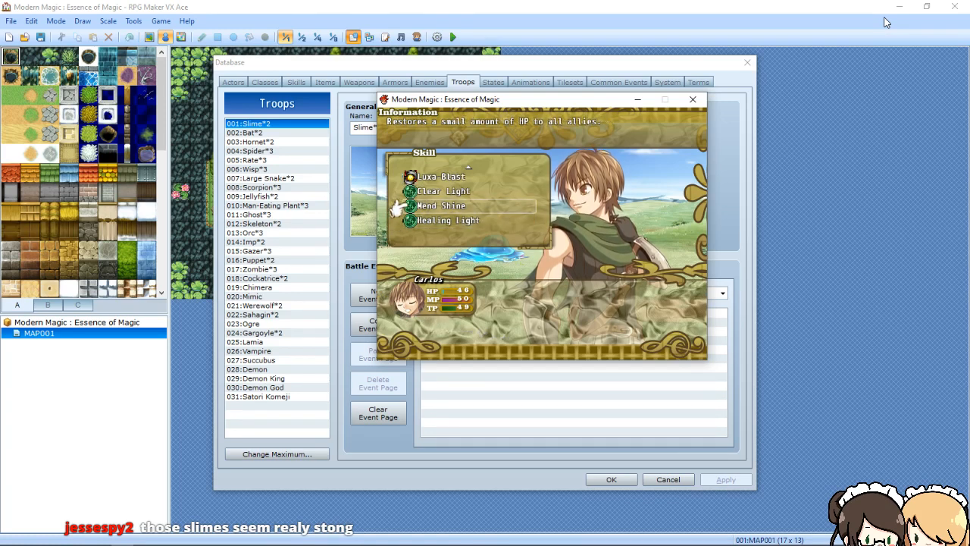
key("Down")
key("Return")
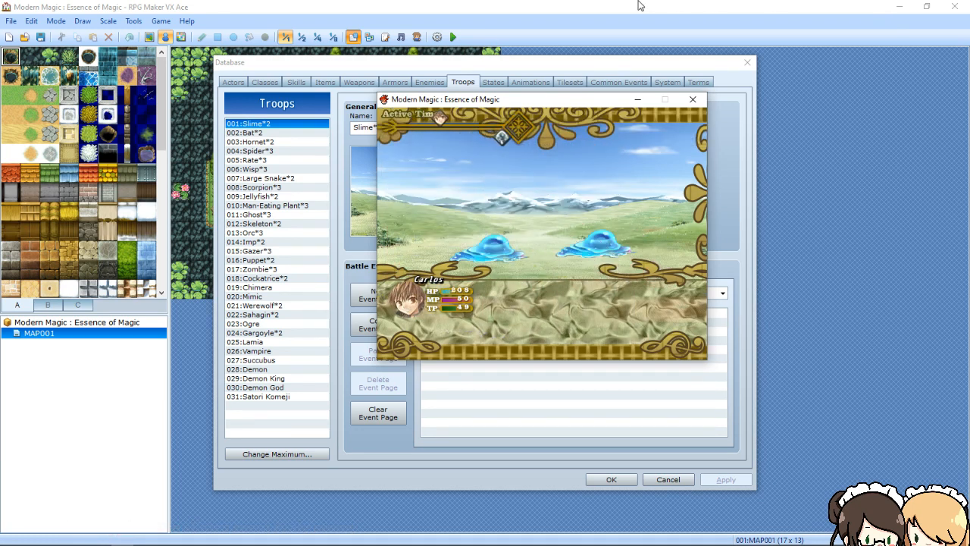
left_click(694, 100)
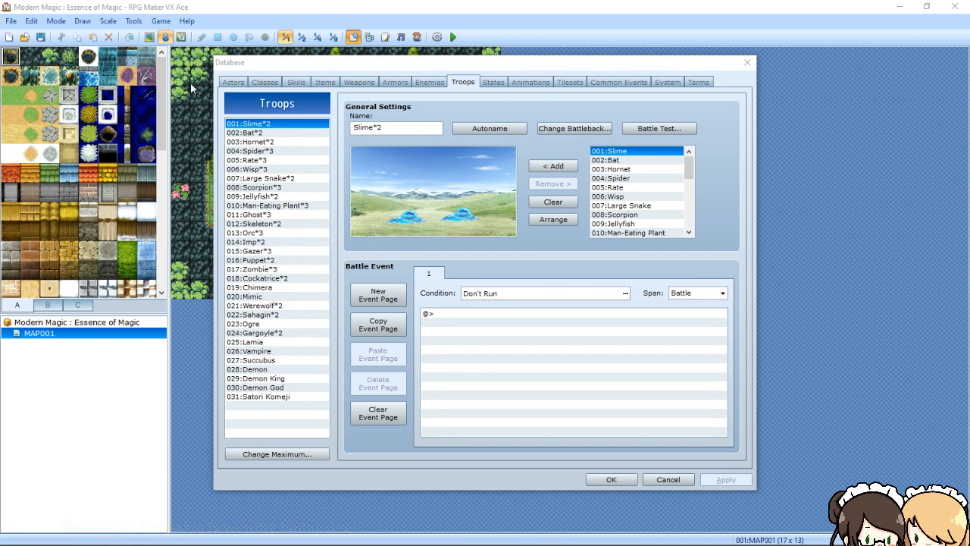
Try several quick-setting presets on the MHP curve of the unnamed class 014, finishing with preset B
left_click(238, 85)
left_click(265, 82)
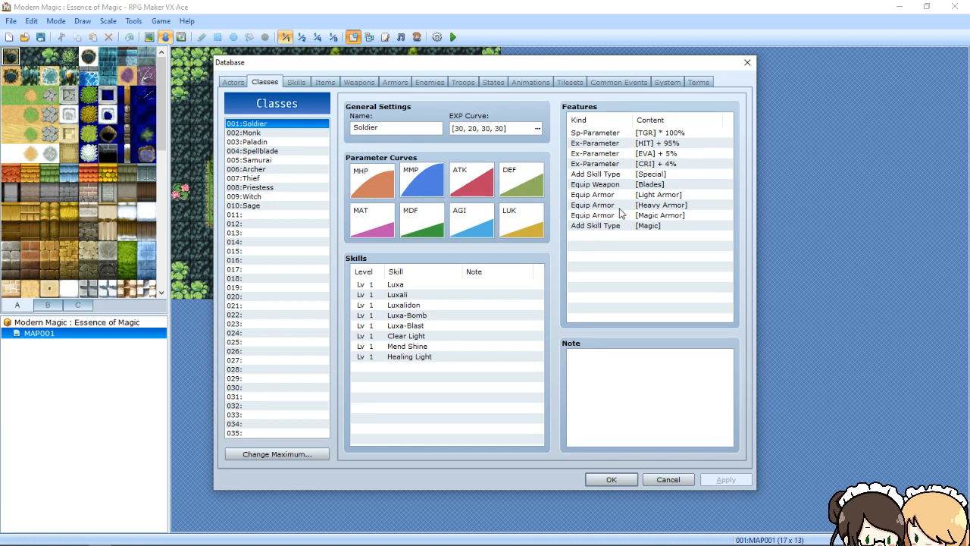
left_click(257, 242)
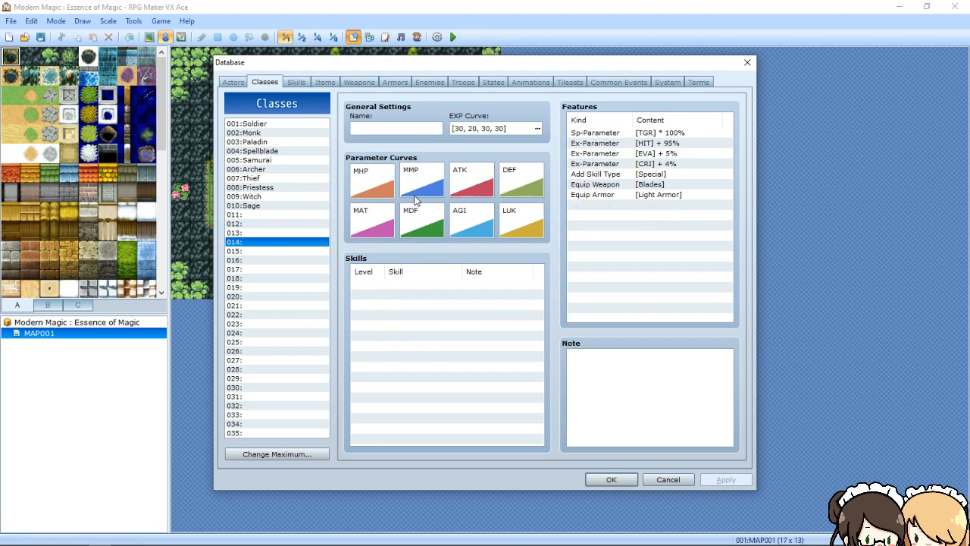
double_click(372, 182)
left_click(402, 213)
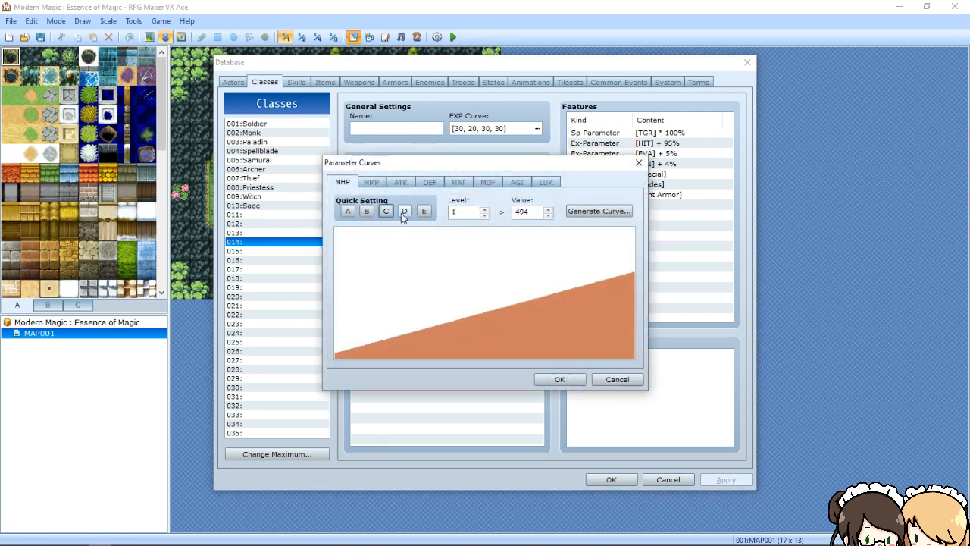
left_click(370, 213)
left_click(423, 215)
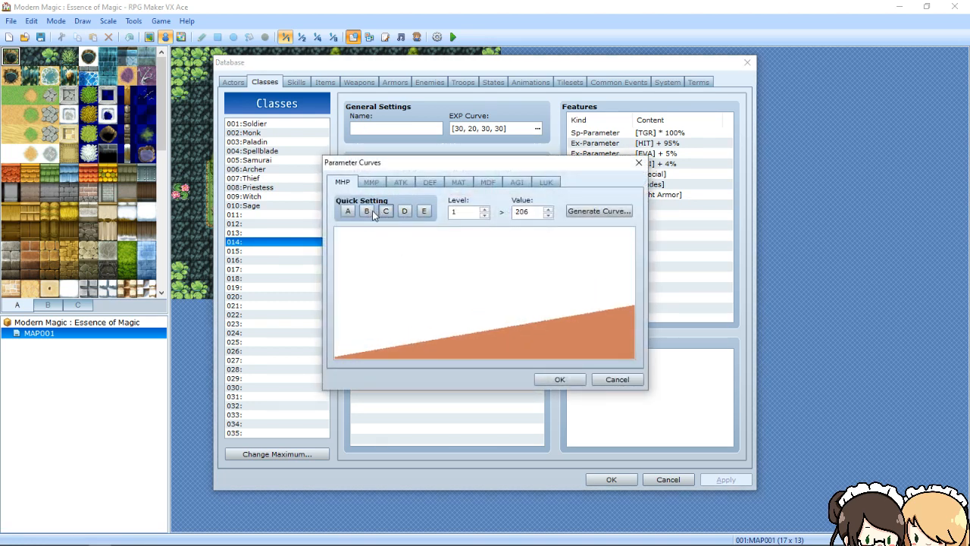
left_click(370, 212)
left_click(349, 212)
left_click(410, 212)
left_click(367, 212)
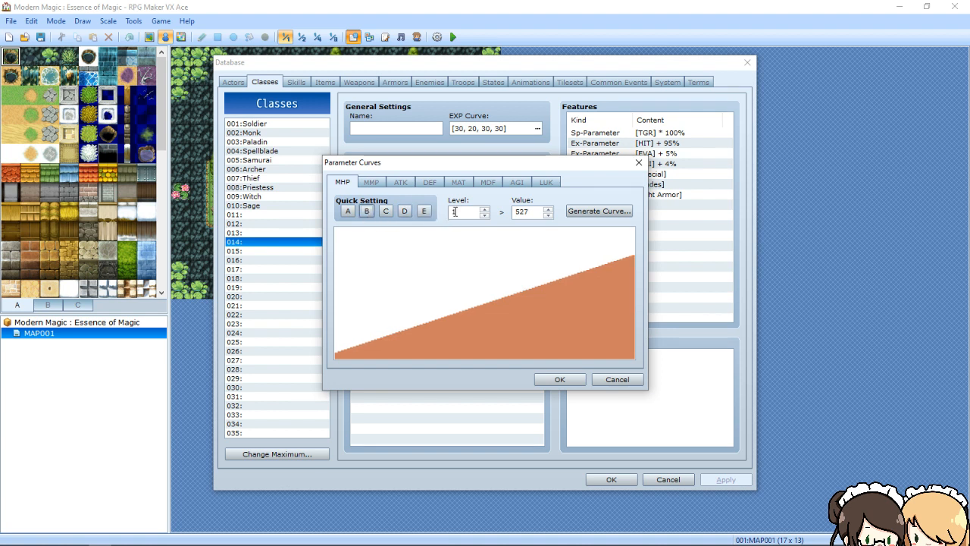
Try setting class 014's MHP to 5 at level 1 and 6 at level 2, and discard the curve changes
left_click(459, 212)
double_click(536, 210)
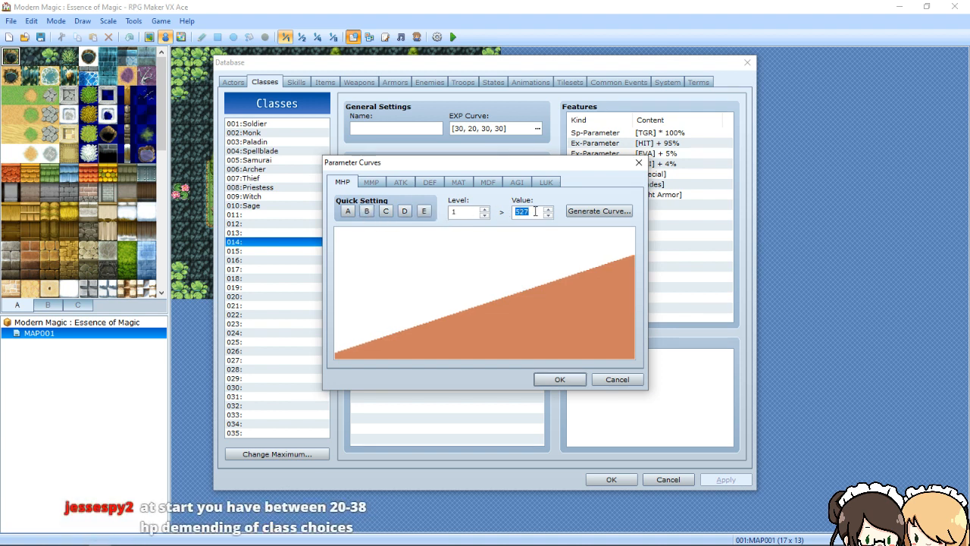
type("5")
double_click(465, 212)
type("2")
double_click(519, 212)
type("4")
key("BackSpace")
type("6")
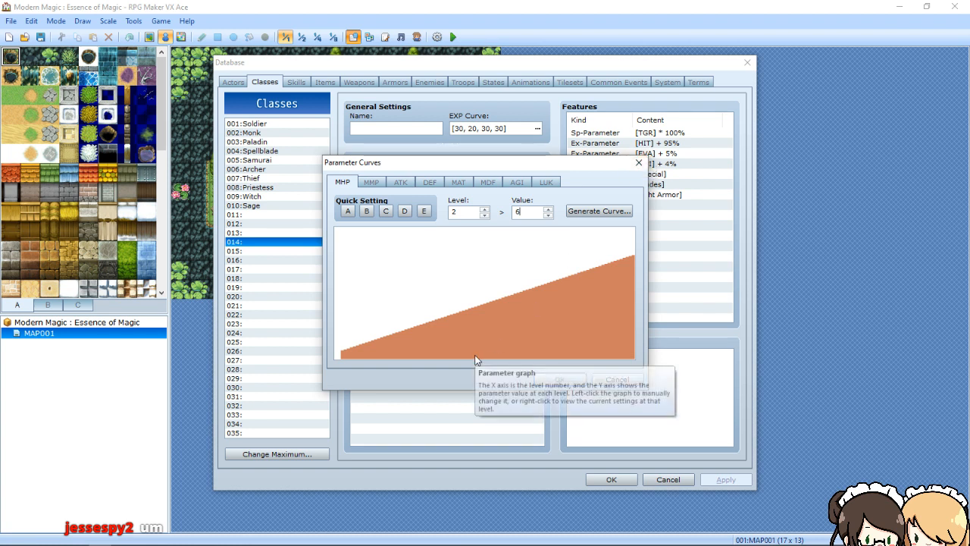
left_click(639, 162)
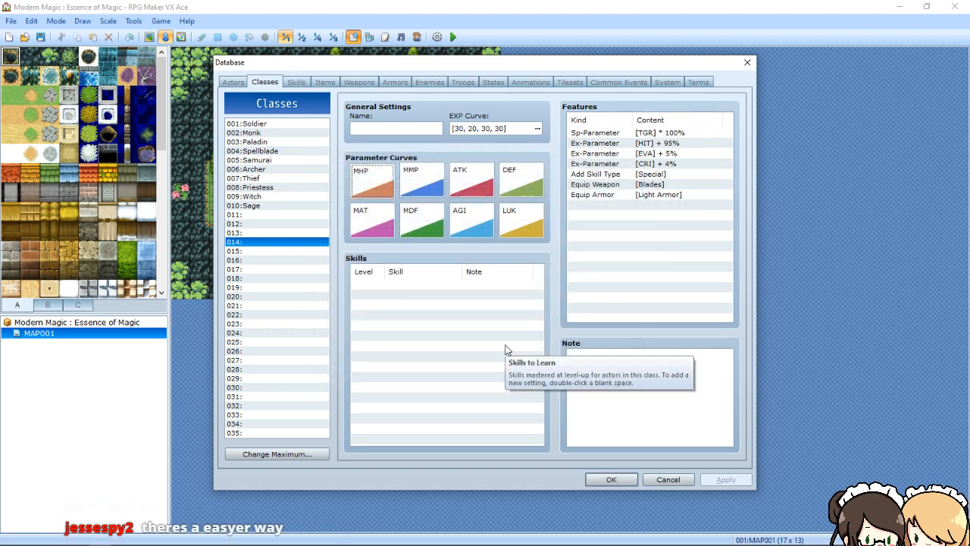
Examine class 014's MHP curve generator settings and its MHP at level 50, and cancel without changes
double_click(376, 194)
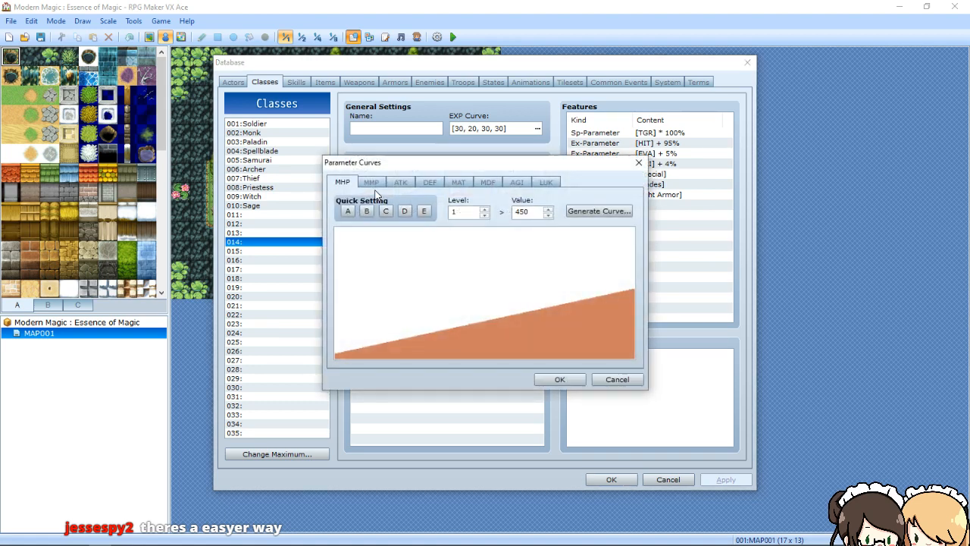
left_click(599, 212)
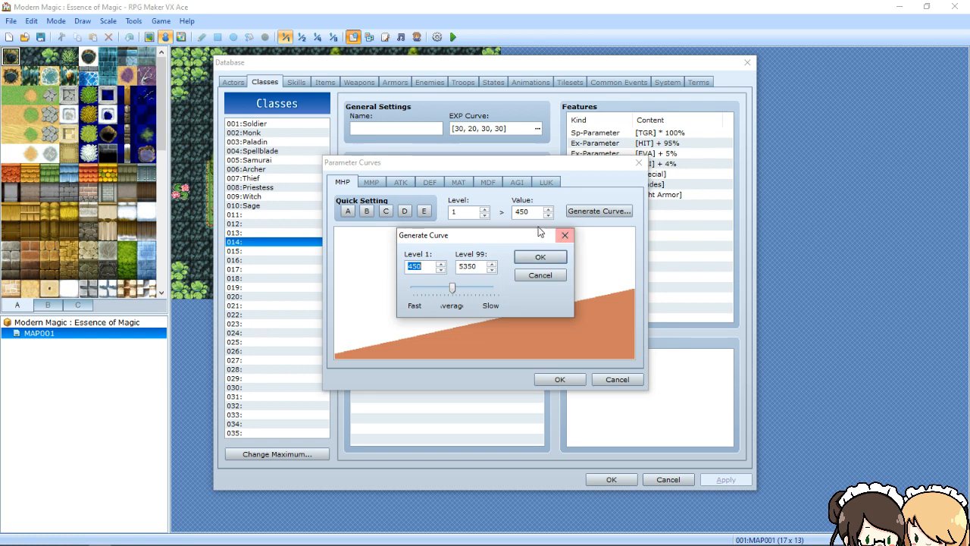
left_click(565, 235)
type("50")
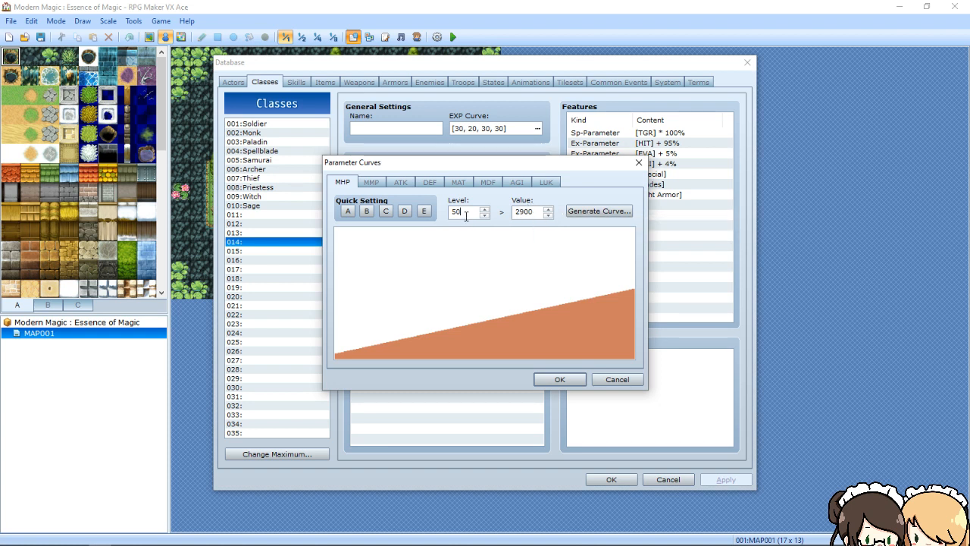
key("BackSpace")
key("BackSpace")
left_click(618, 379)
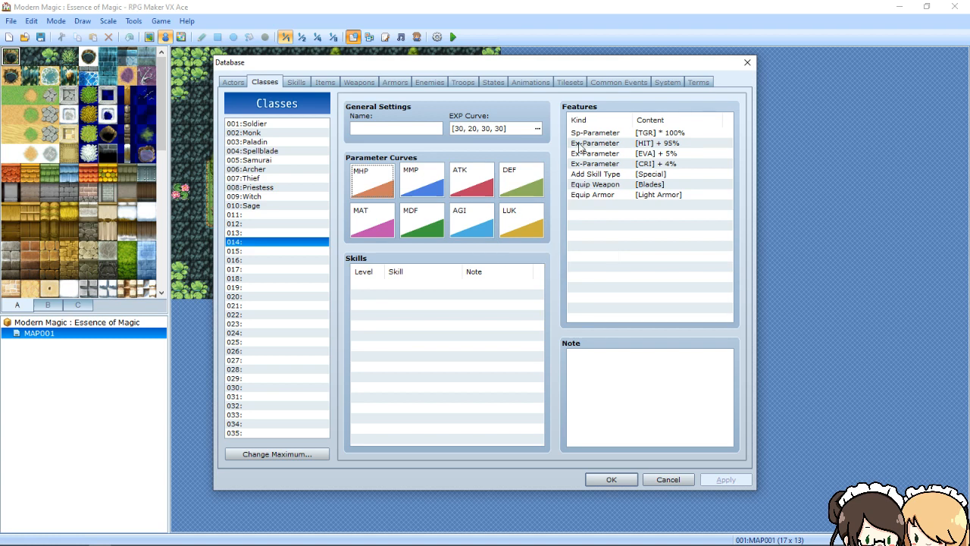
Review the Slime enemy's parameters and features, the Slime*2 troop and the first actor, and return to the Galadi skill
left_click(443, 84)
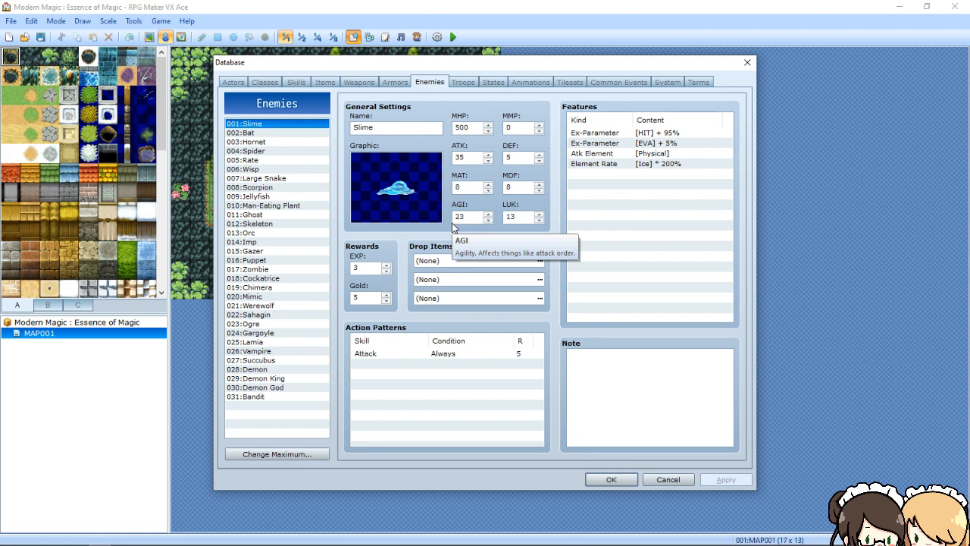
left_click(463, 83)
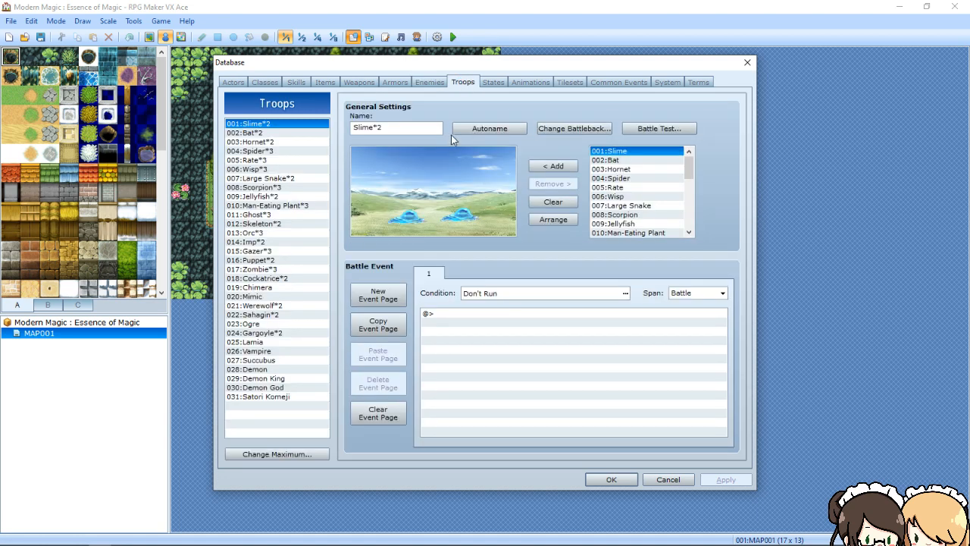
left_click(429, 83)
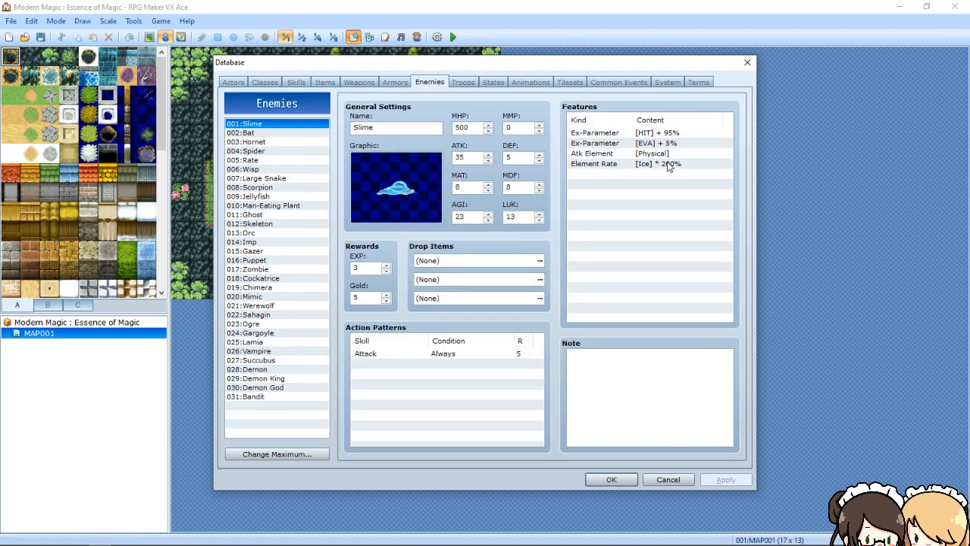
mouse_move(458, 129)
left_click(235, 82)
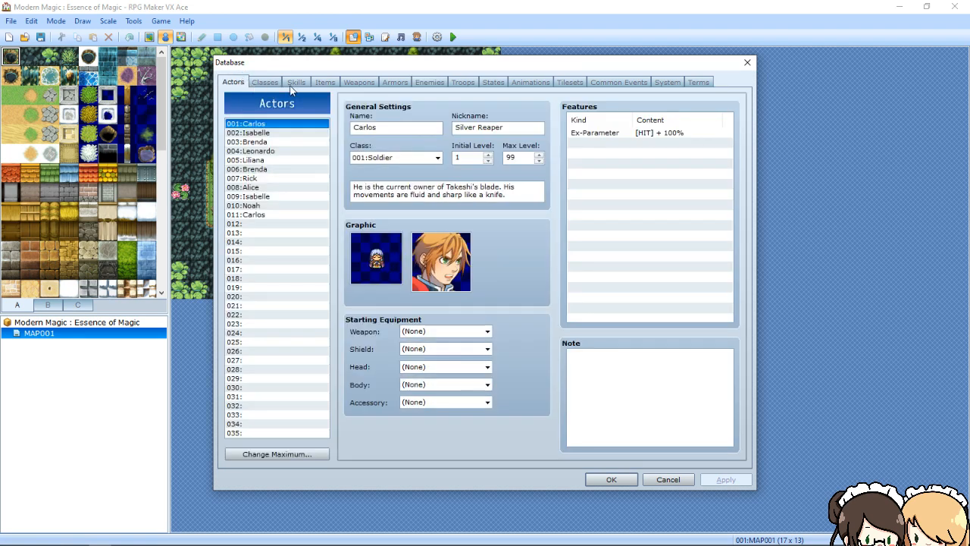
left_click(297, 83)
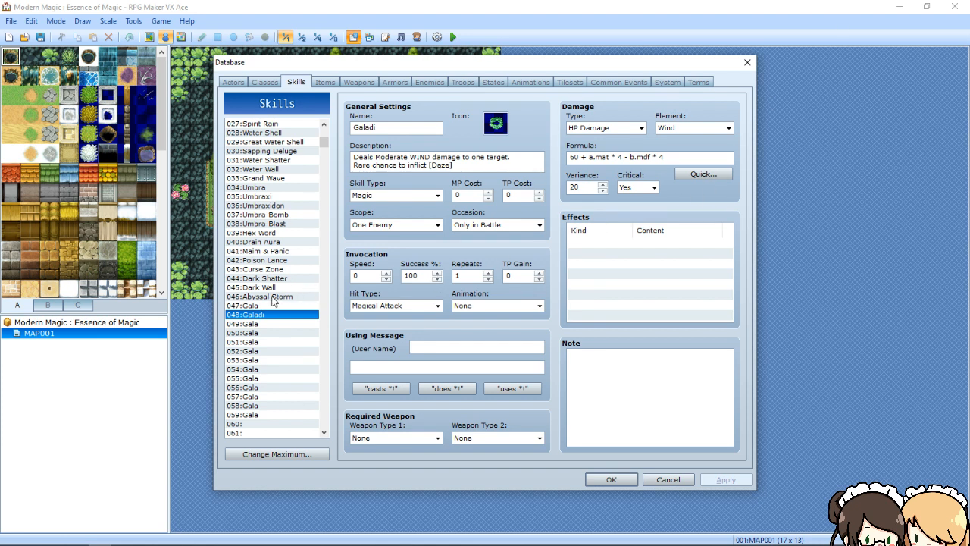
Rename skill 049 to Galadidon and change its description to deal High WIND damage
left_click(255, 323)
double_click(391, 129)
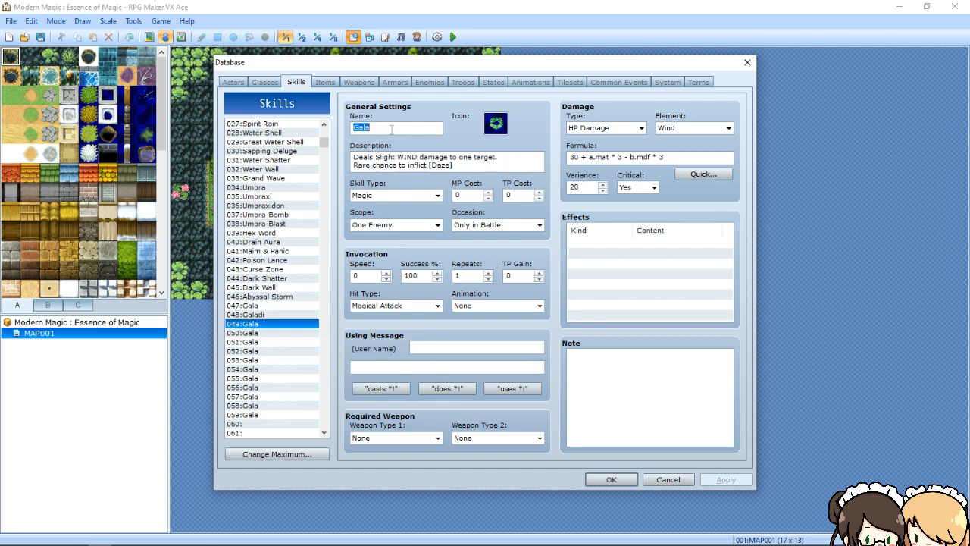
left_click(391, 129)
type("didon")
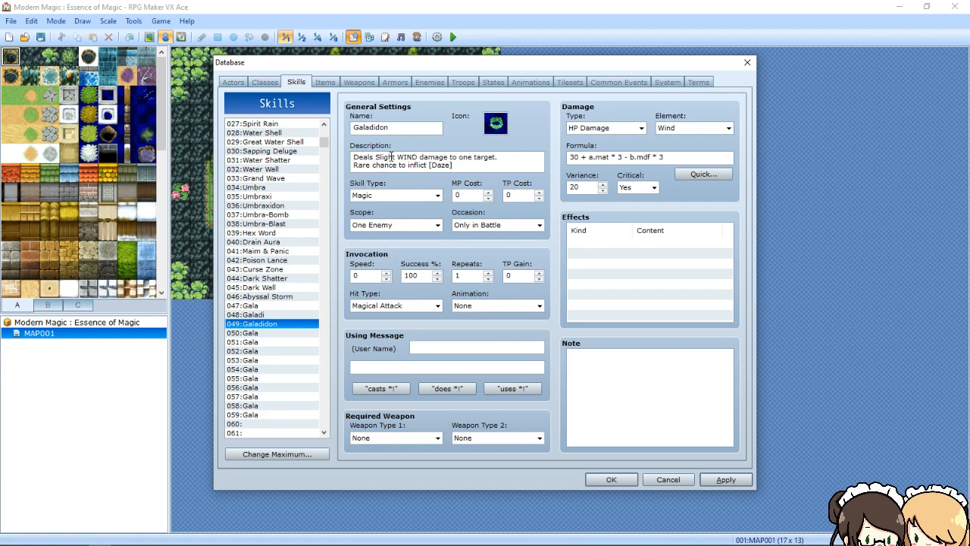
double_click(386, 157)
key("BackSpace")
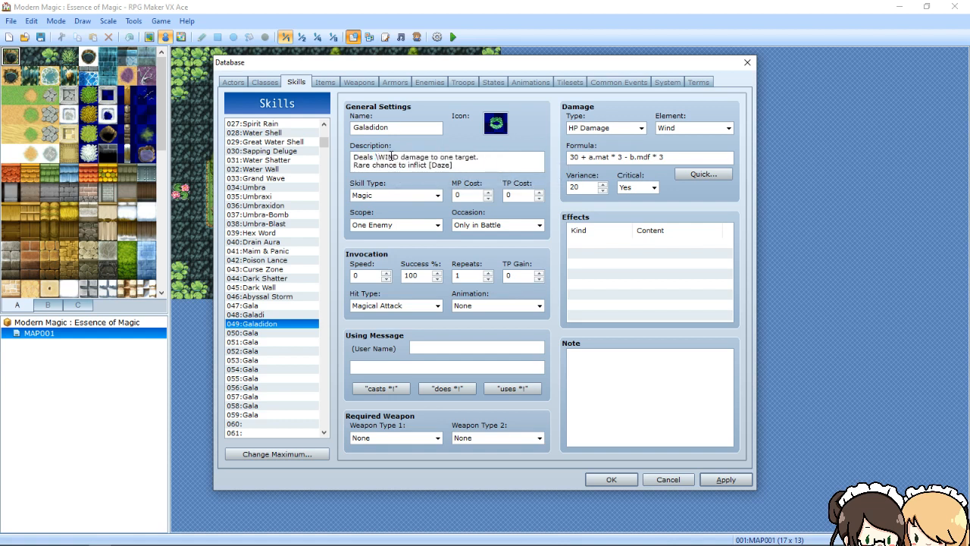
key("BackSpace")
type("High")
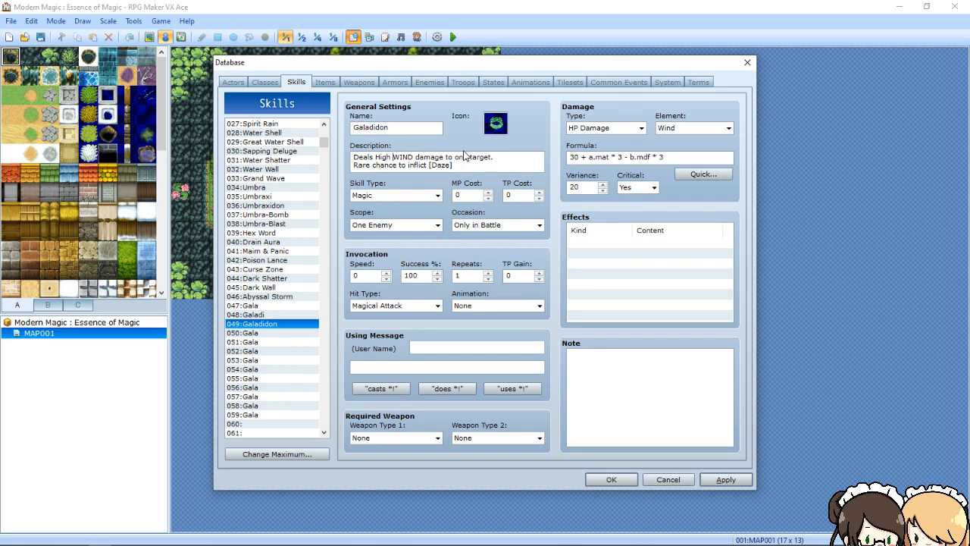
Generate Galadidon's damage formula with a base value of 120 and a magical value of 300
left_click(679, 176)
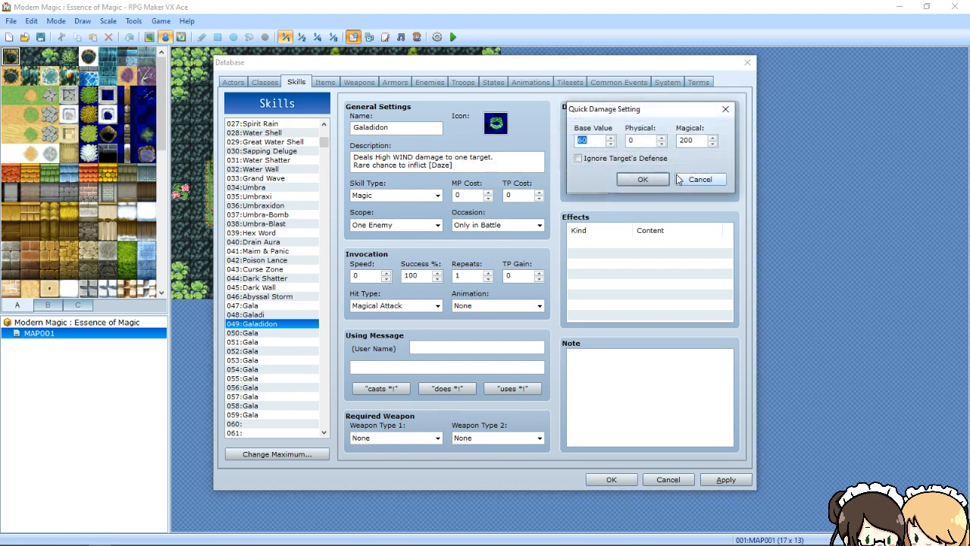
type("120")
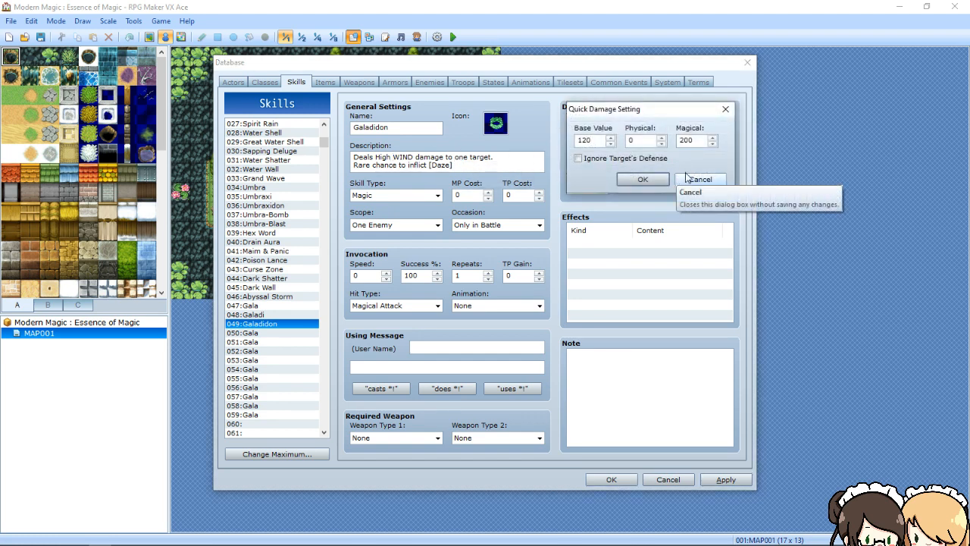
double_click(690, 144)
type("300")
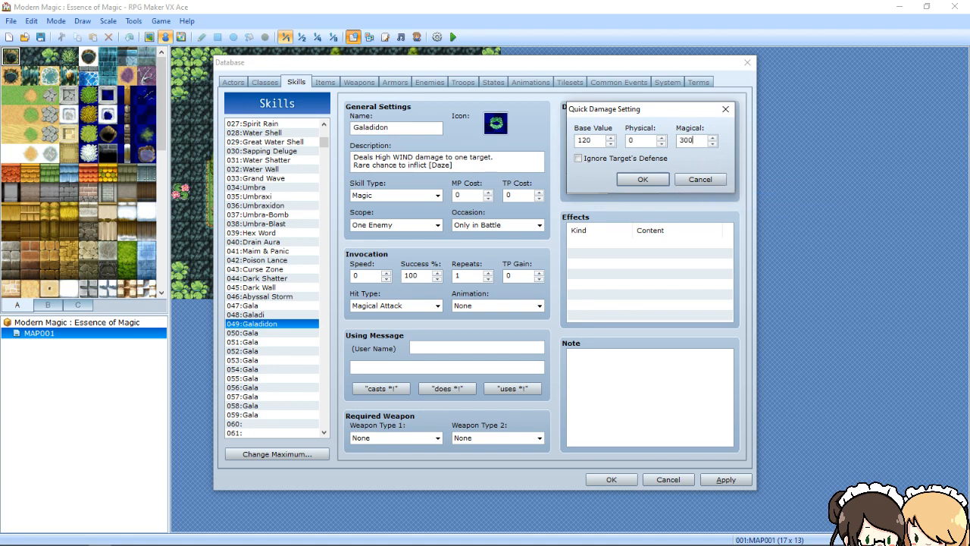
key("Return")
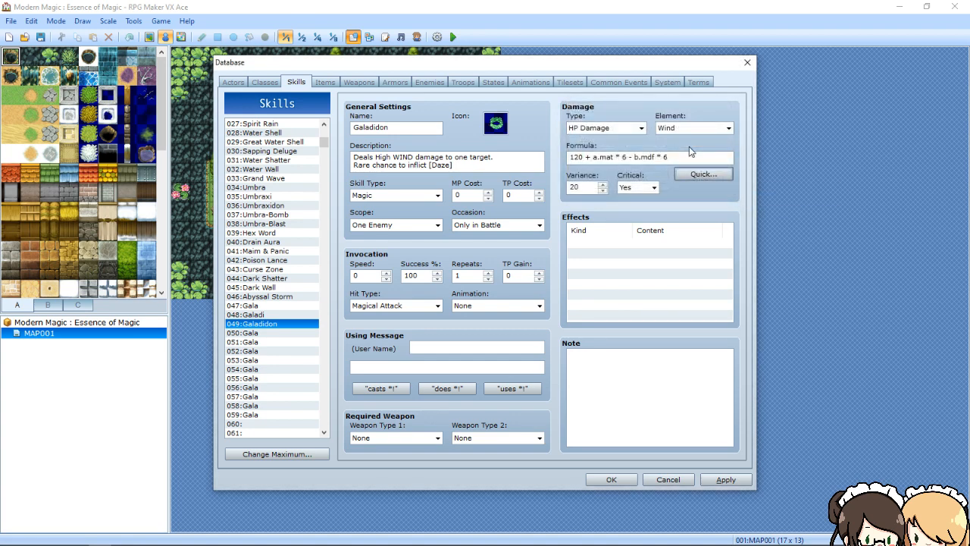
Rename skill 050 to Gala-Bomb, using the order of the Umbra skill series as reference
left_click(324, 124)
left_click(271, 216)
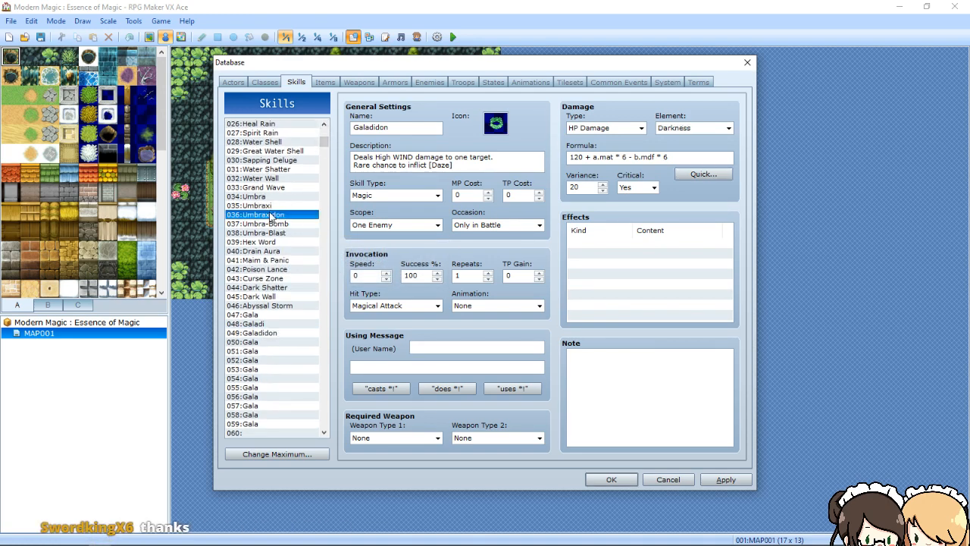
left_click(252, 335)
left_click(252, 342)
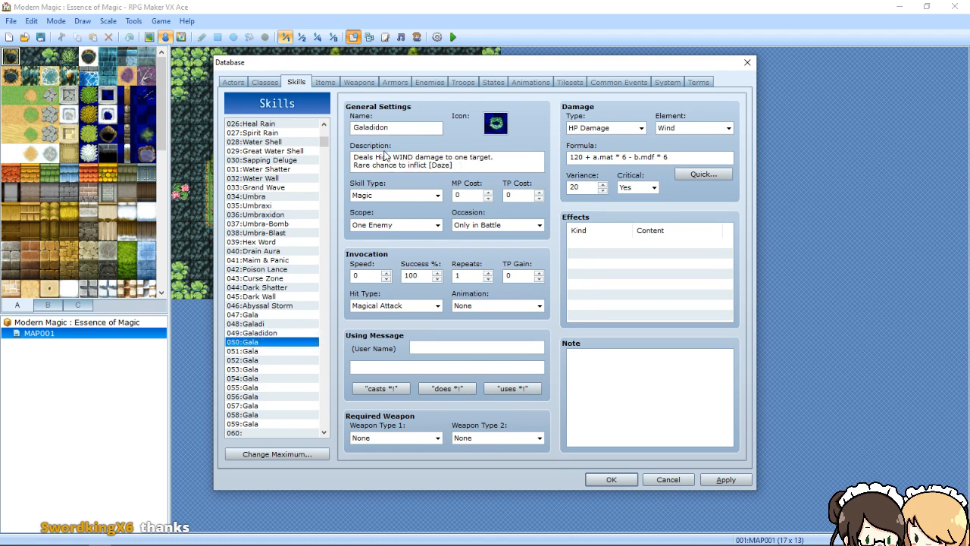
left_click(414, 124)
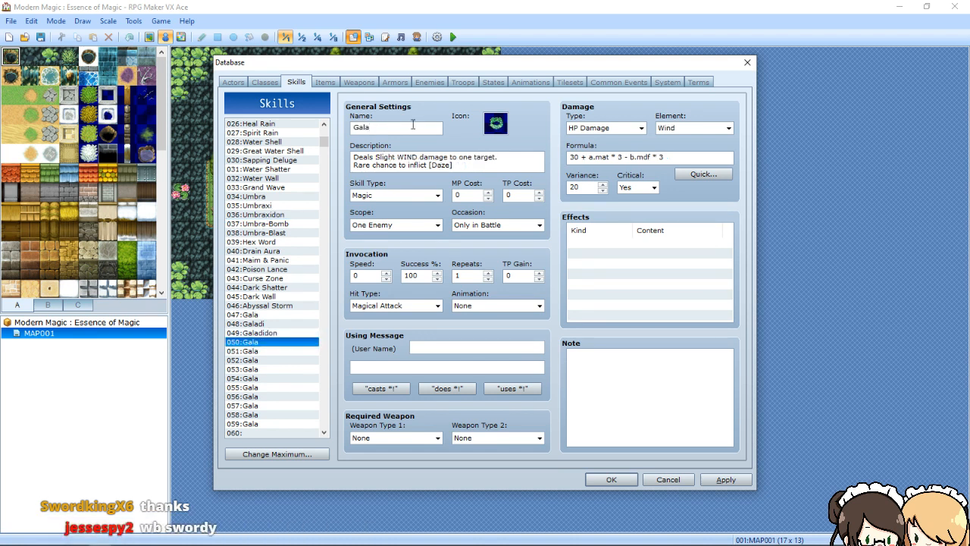
type("-Bomb")
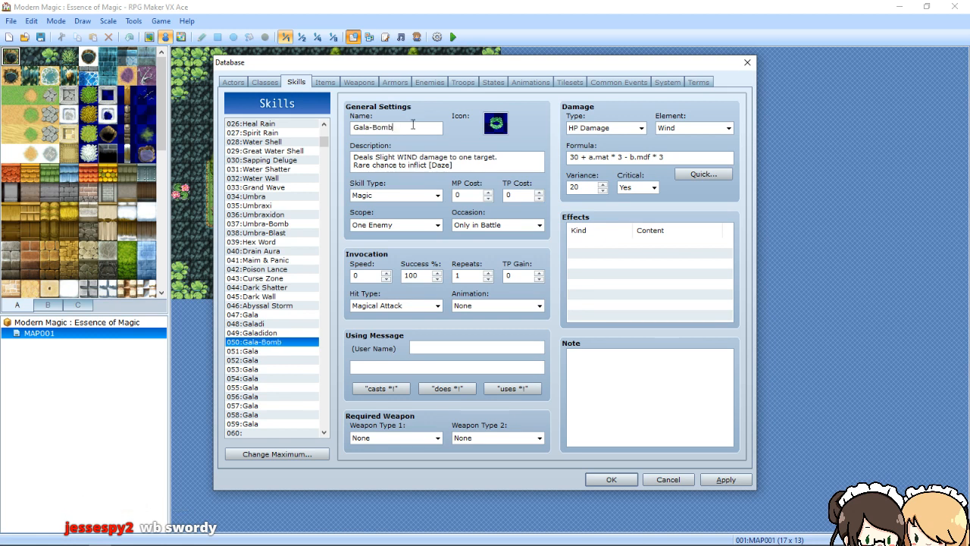
Change Gala-Bomb's description so the slight WIND damage is dealt to all enemies
double_click(498, 158)
key("BackSpace")
key("BackSpace")
key("BackSpace")
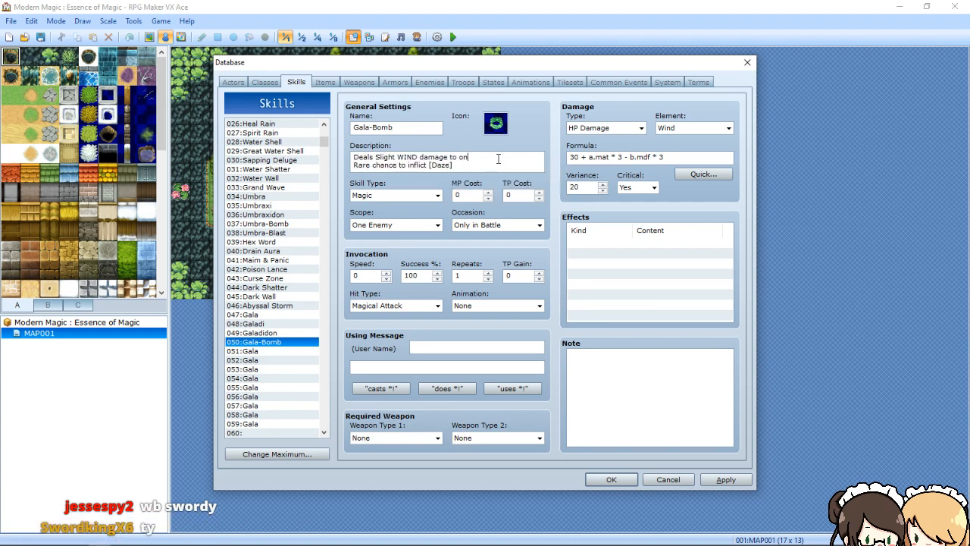
key("BackSpace")
key("BackSpace")
type("all ")
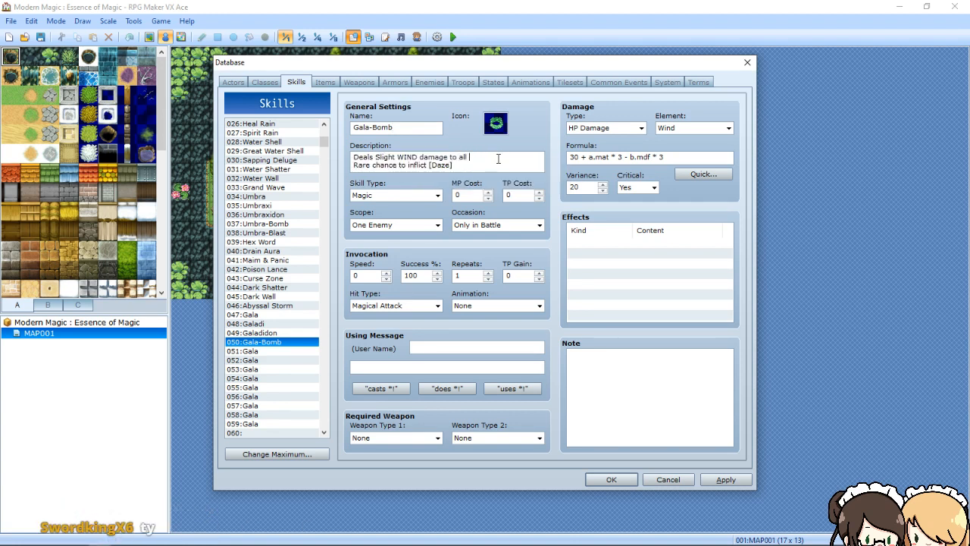
type("enemies.")
Rename skill 051 to Gala-Blast
left_click(263, 352)
double_click(392, 128)
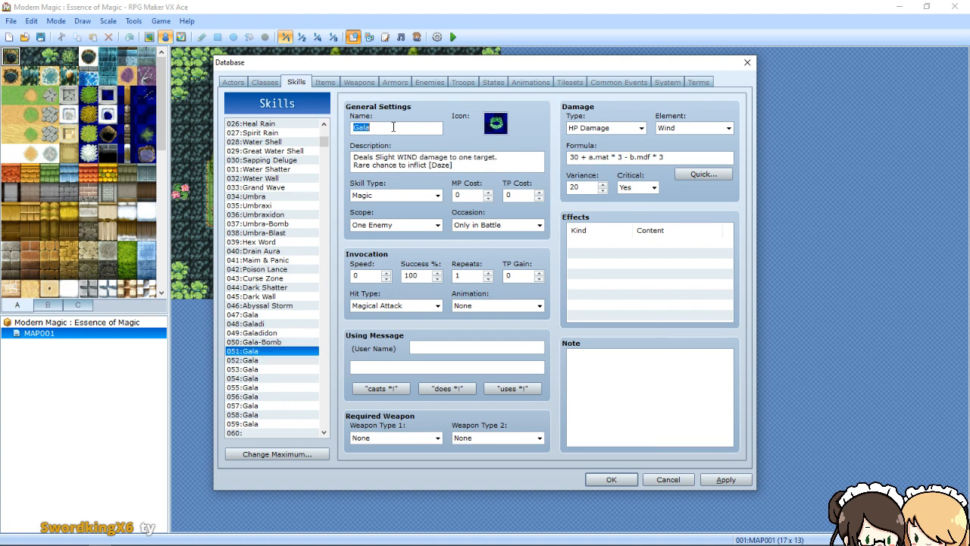
left_click(393, 128)
type("-")
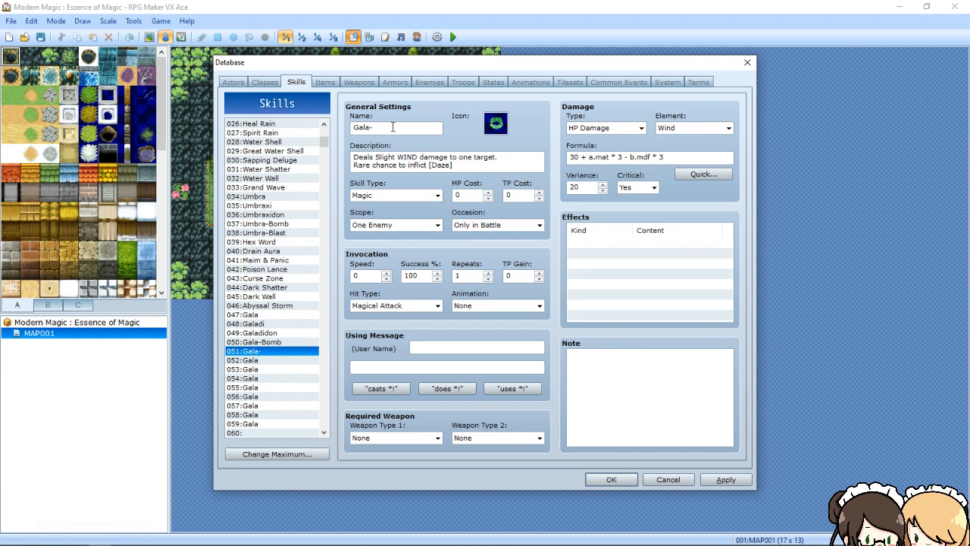
type("Blast")
Reword the first line of Gala-Blast's description to "Deals Moderate WIND damage to all enemies."
left_click(393, 158)
double_click(392, 157)
key("BackSpace")
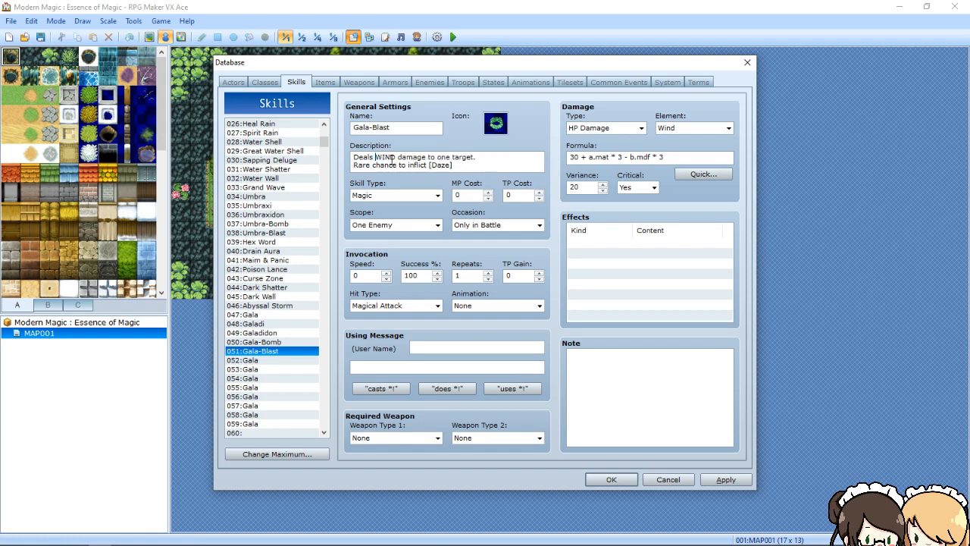
type("Moderate")
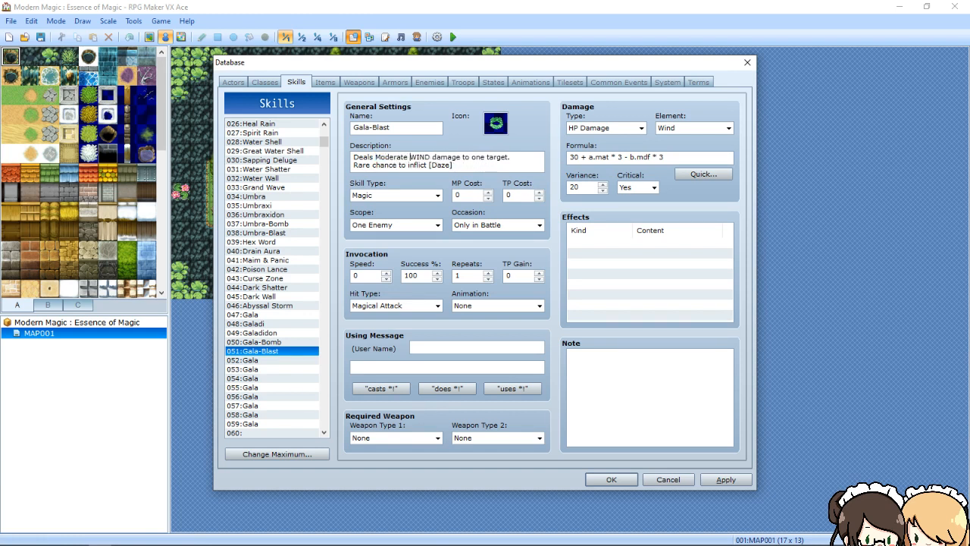
double_click(516, 158)
key("BackSpace")
key("BackSpace")
key("BackSpace")
key("BackSpace")
key("BackSpace")
type("all enemies.")
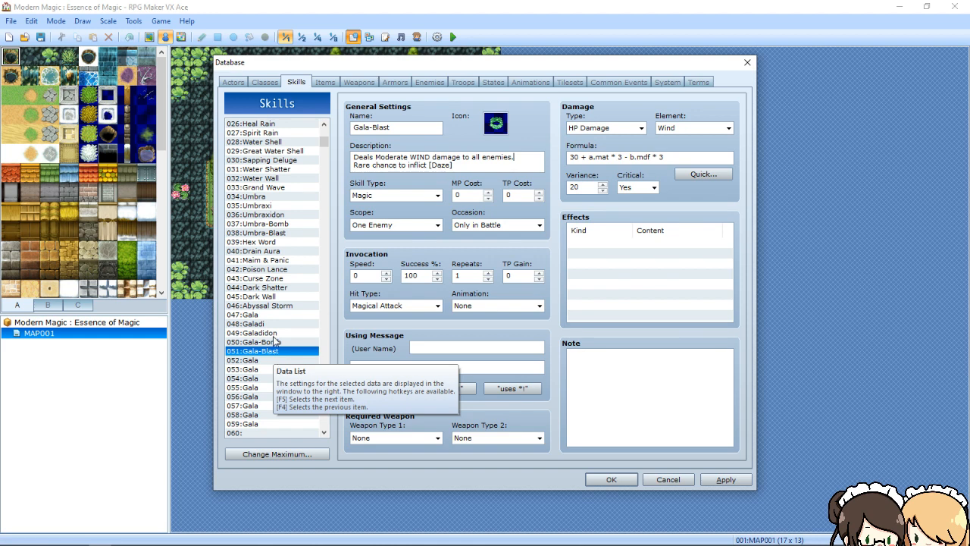
Clear the name and description of skill 052 and give it the green orb icon
left_click(269, 361)
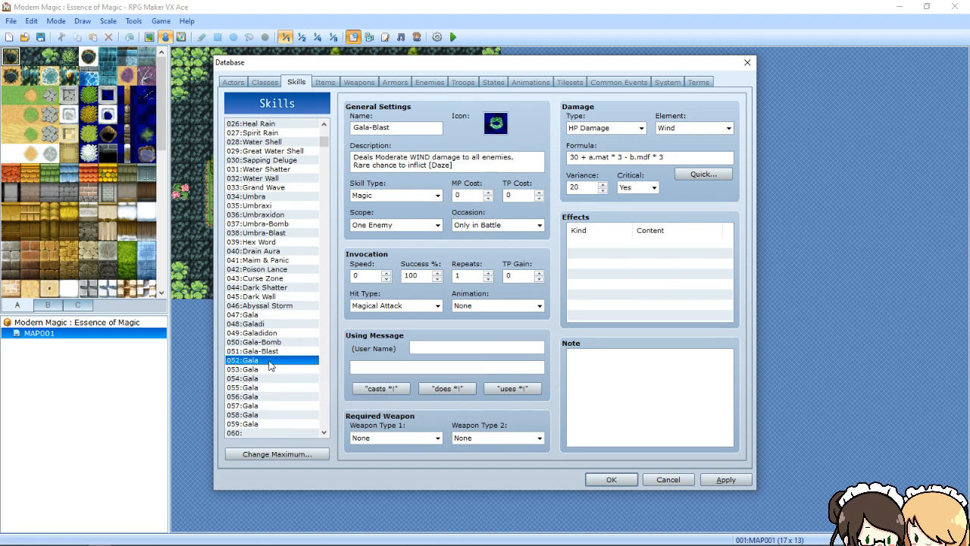
double_click(497, 125)
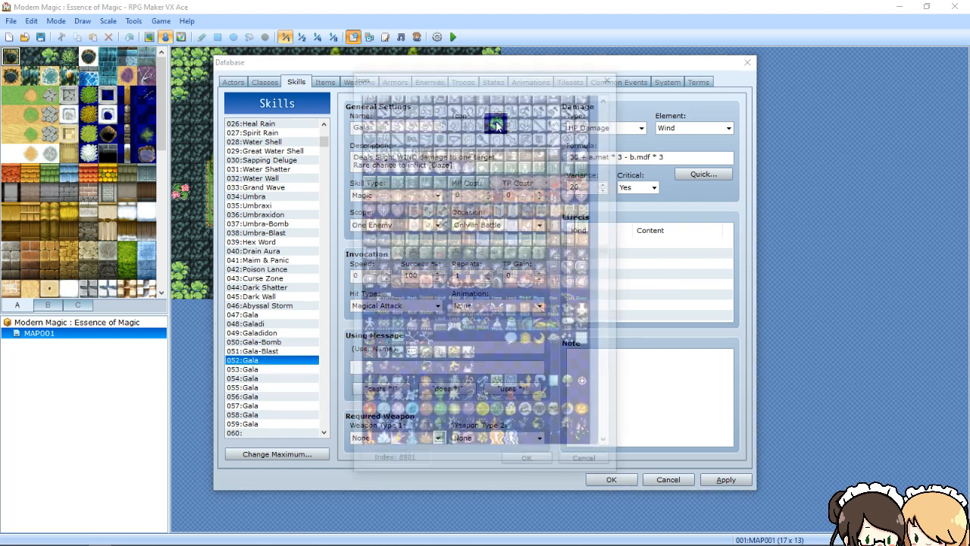
double_click(486, 420)
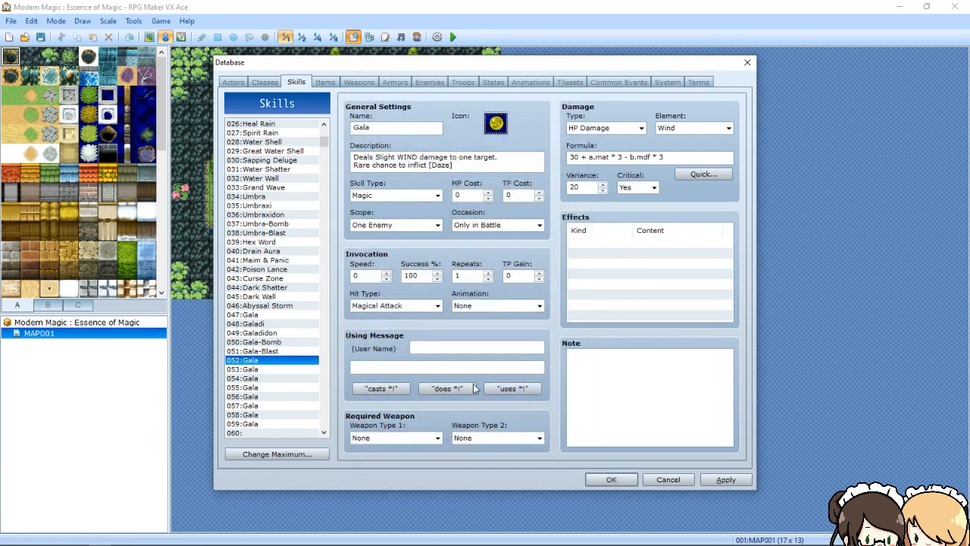
left_click(426, 169)
key("ctrl+a")
key("Delete")
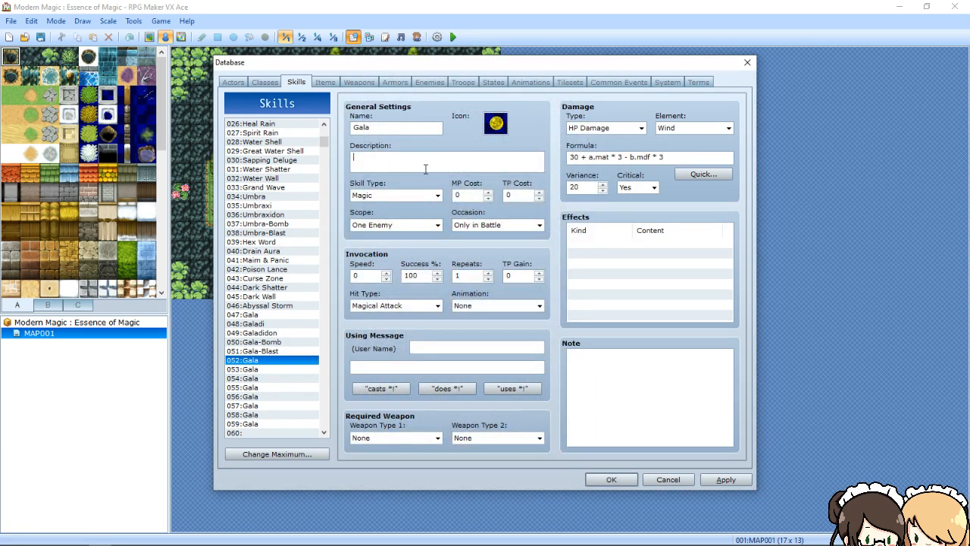
double_click(375, 127)
key("Delete")
double_click(495, 121)
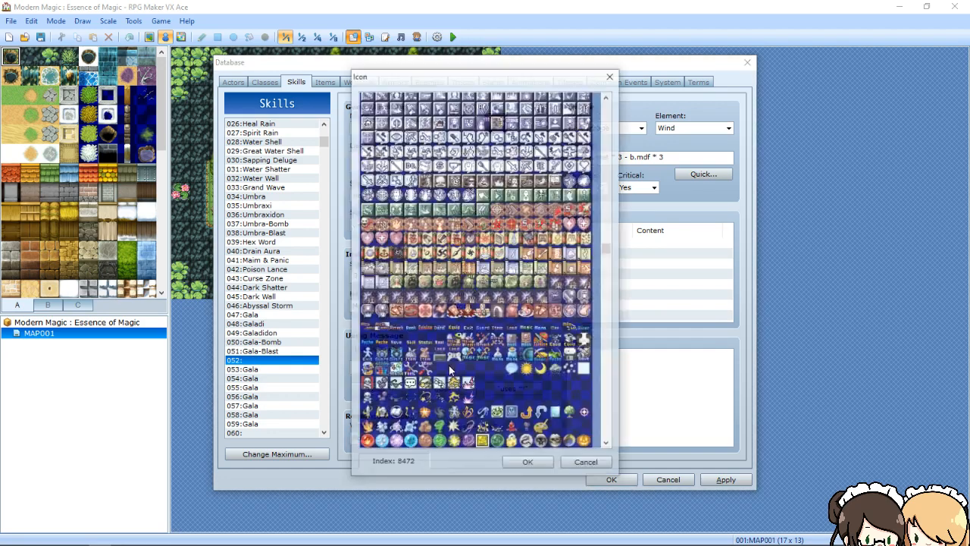
double_click(497, 446)
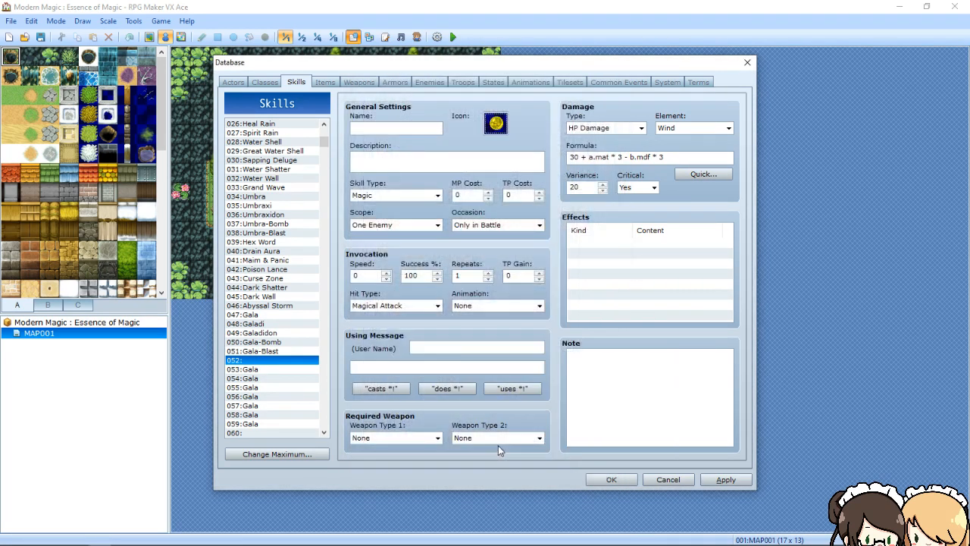
Set skill 052's scope to All Allies and its damage type to None
left_click(400, 126)
left_click(416, 226)
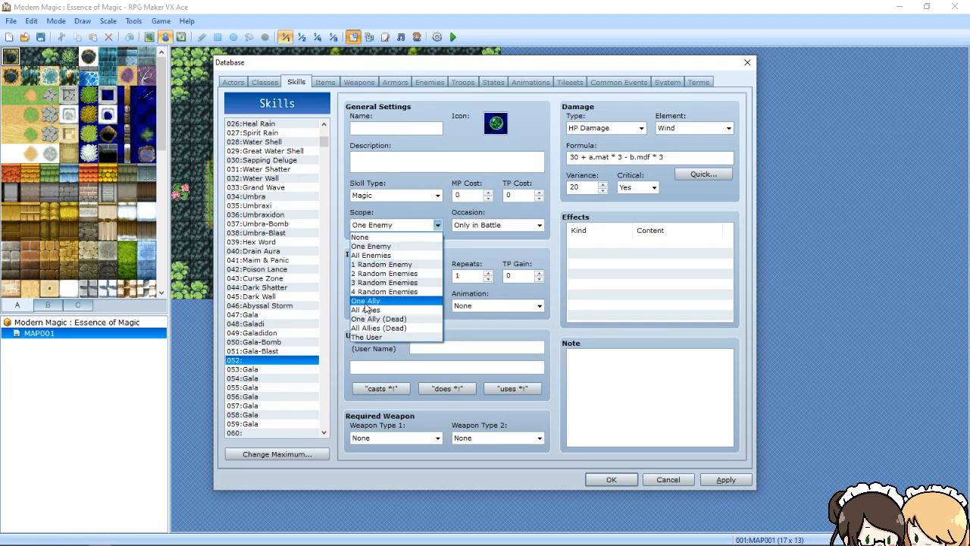
left_click(366, 310)
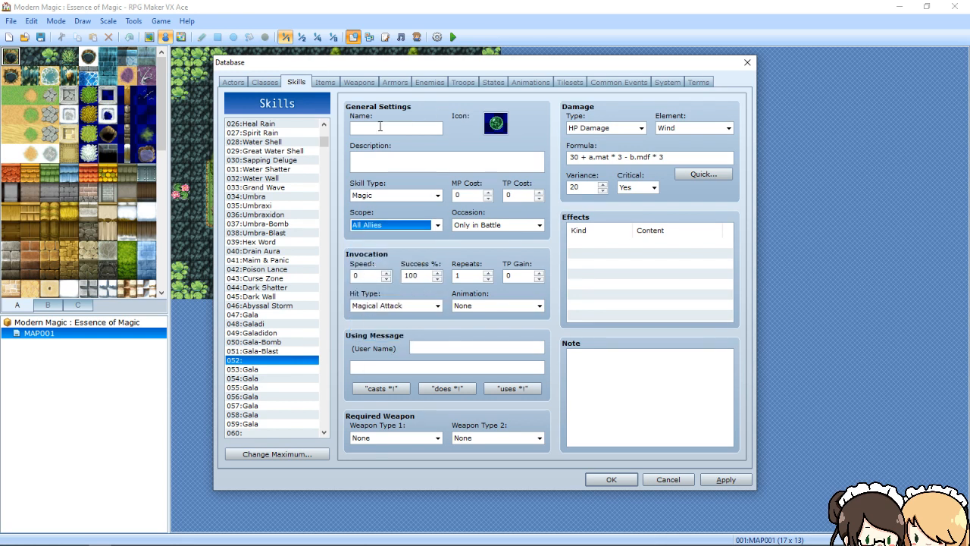
left_click(418, 126)
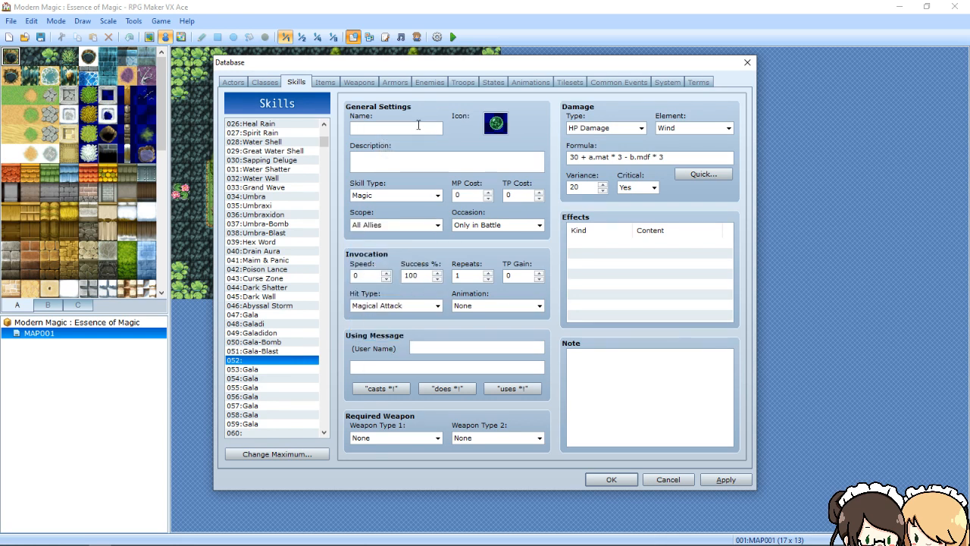
left_click(623, 127)
left_click(606, 136)
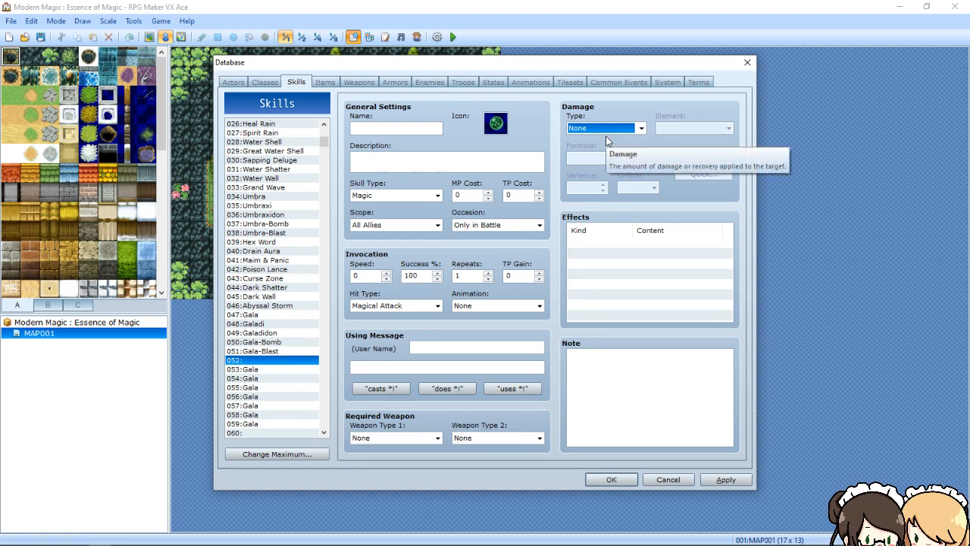
Name skill 052 Tailwind and start its description with "Increases the party's"
left_click(369, 127)
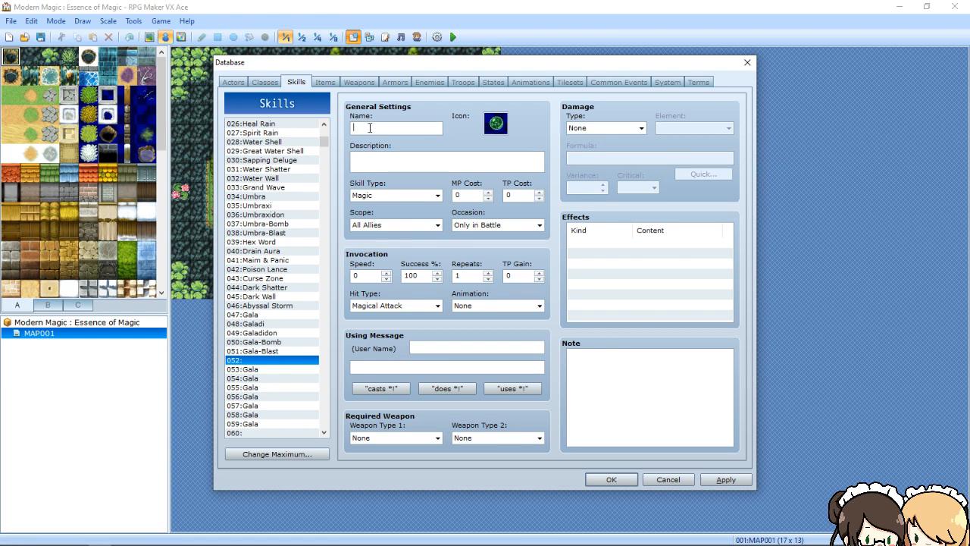
type("Tailwind")
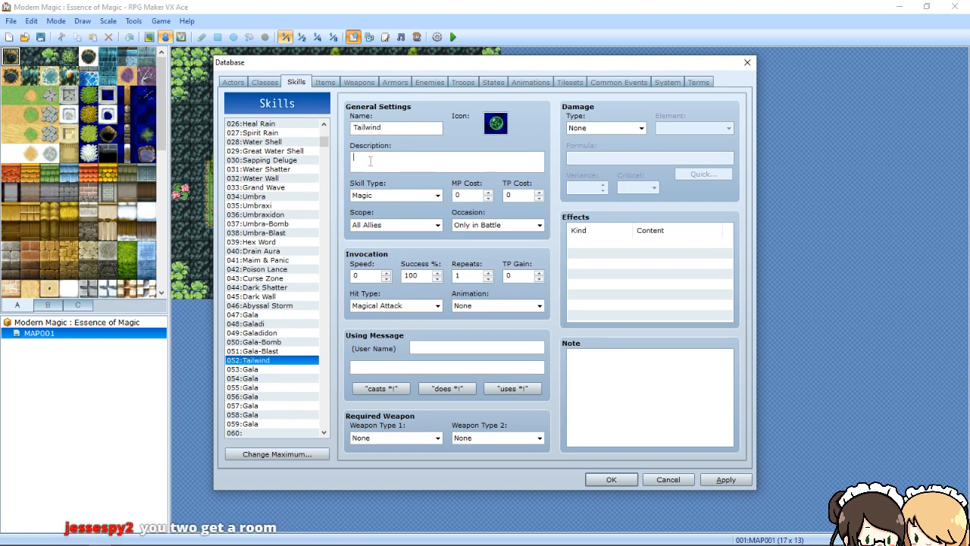
left_click(371, 160)
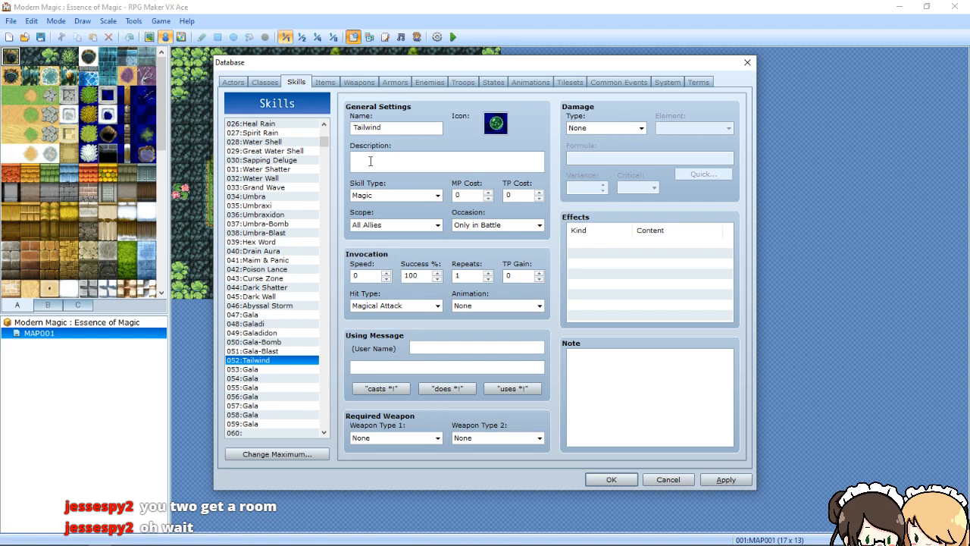
type("Increases the [pa")
key("BackSpace")
key("BackSpace")
key("BackSpace")
type("pa")
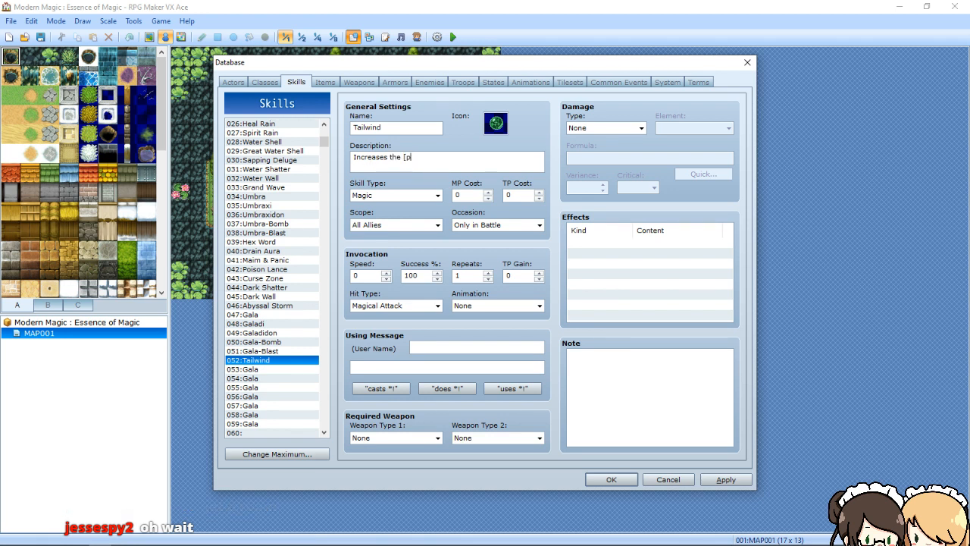
type("rty")
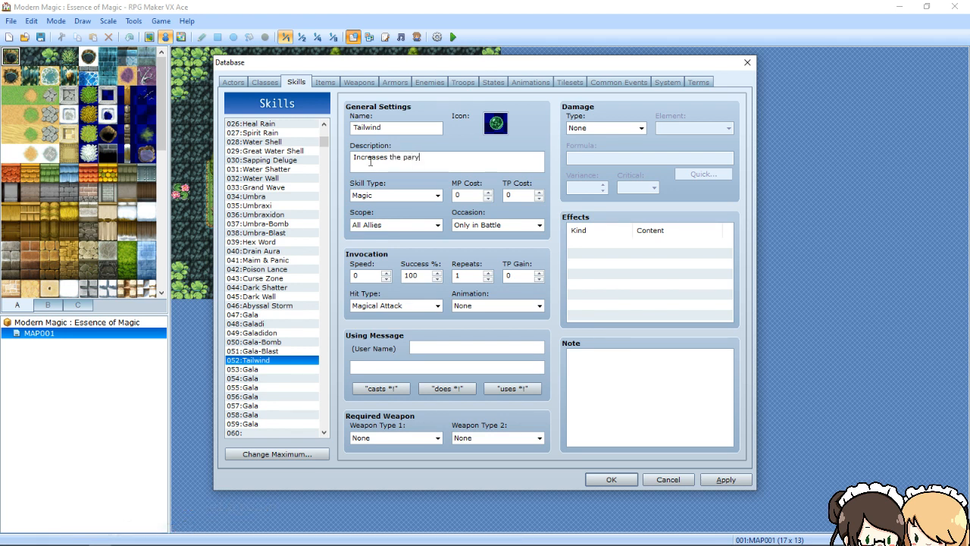
type("'s ")
Complete Tailwind's description so that it reads "Increases the party's speed."
type("H")
key("BackSpace")
key("BackSpace")
key("BackSpace")
key("BackSpace")
key("BackSpace")
key("BackSpace")
key("BackSpace")
key("BackSpace")
key("BackSpace")
type("Pat")
key("BackSpace")
type("ry")
key("BackSpace")
type("ty's Mox")
key("BackSpace")
key("BackSpace")
key("BackSpace")
type("ac")
key("BackSpace")
key("BackSpace")
key("BackSpace")
key("BackSpace")
key("BackSpace")
key("BackSpace")
key("BackSpace")
key("BackSpace")
key("BackSpace")
key("BackSpace")
type("Party's")
key("BackSpace")
key("BackSpace")
key("BackSpace")
key("BackSpace")
key("BackSpace")
key("BackSpace")
key("BackSpace")
type("party's")
type("action")
key("BackSpace")
key("BackSpace")
key("BackSpace")
key("BackSpace")
key("BackSpace")
key("BackSpace")
key("BackSpace")
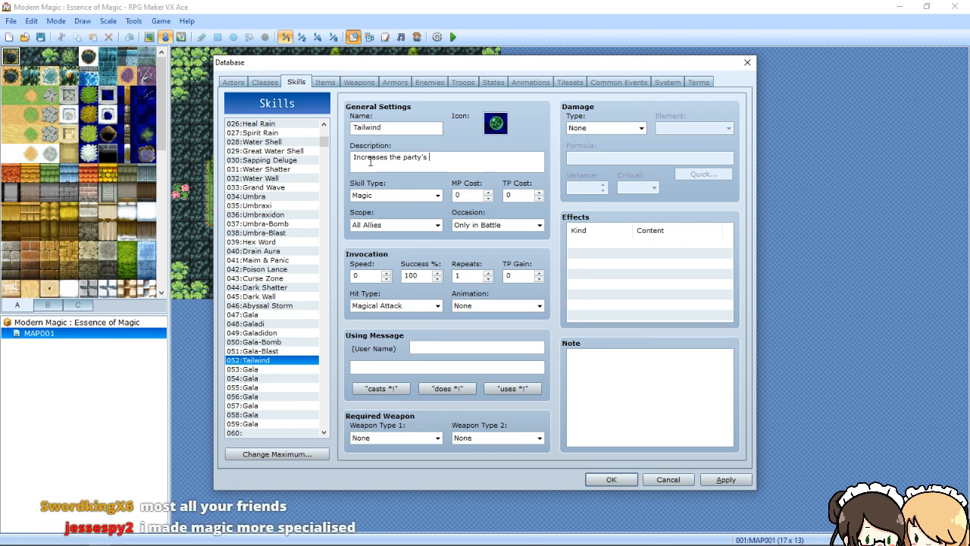
type("speed.")
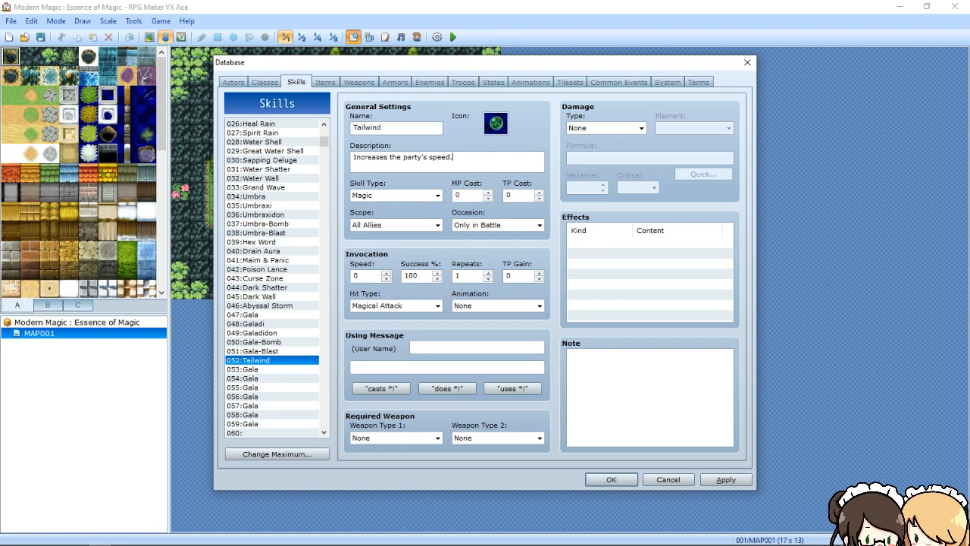
Reword the end of Tailwind's description from "speed." to "turn speed."
key("alt+Tab")
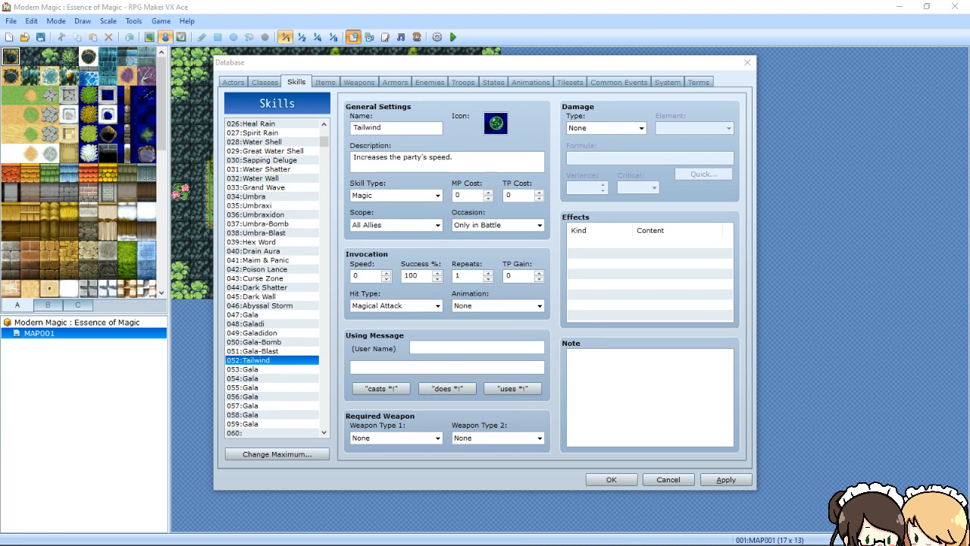
left_click(475, 166)
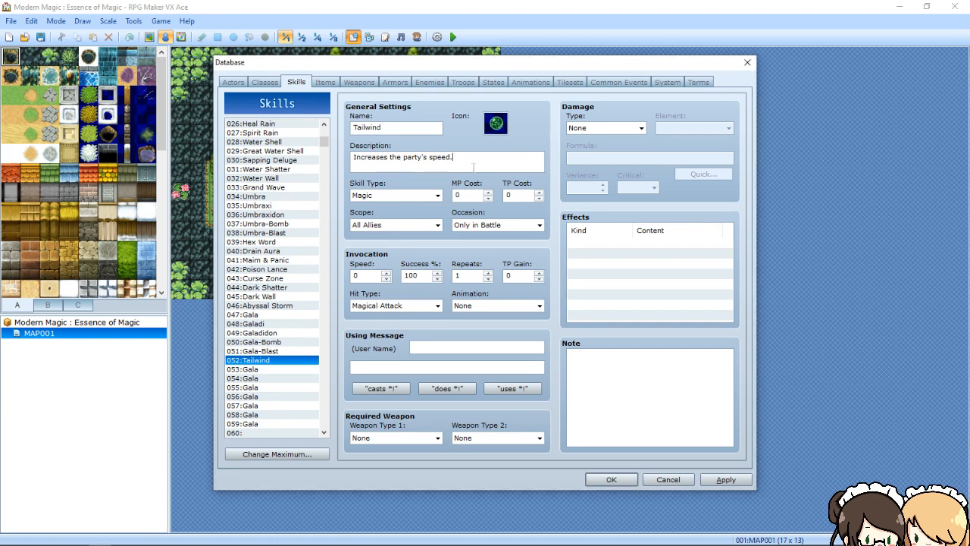
double_click(474, 166)
type("turn speed.")
Review the settings of the healing skills Mend Shine and Healing Light, comparing their recovery formulas and descriptions
left_click(324, 124)
left_click(325, 124)
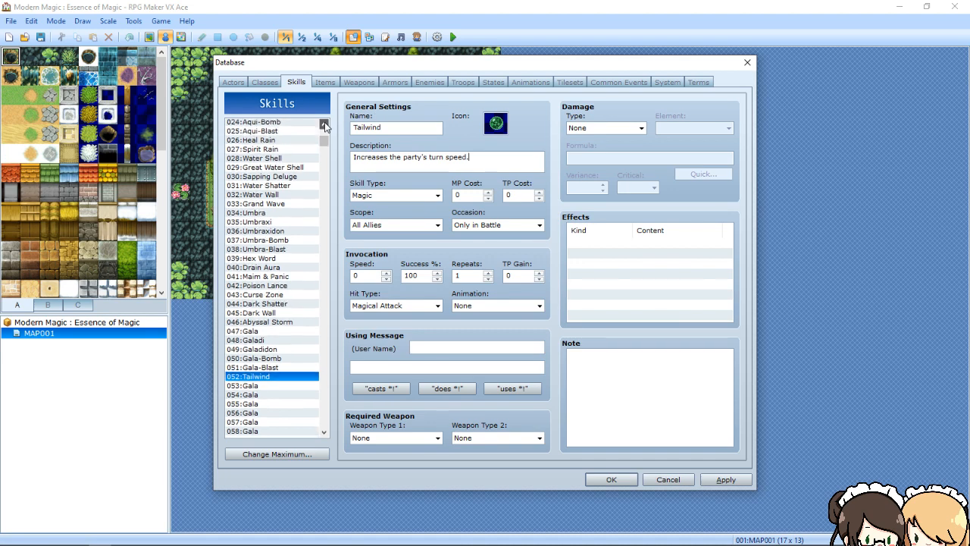
left_click(324, 124)
left_click(324, 123)
left_click(324, 124)
left_click(325, 123)
left_click_drag(324, 125, 323, 129)
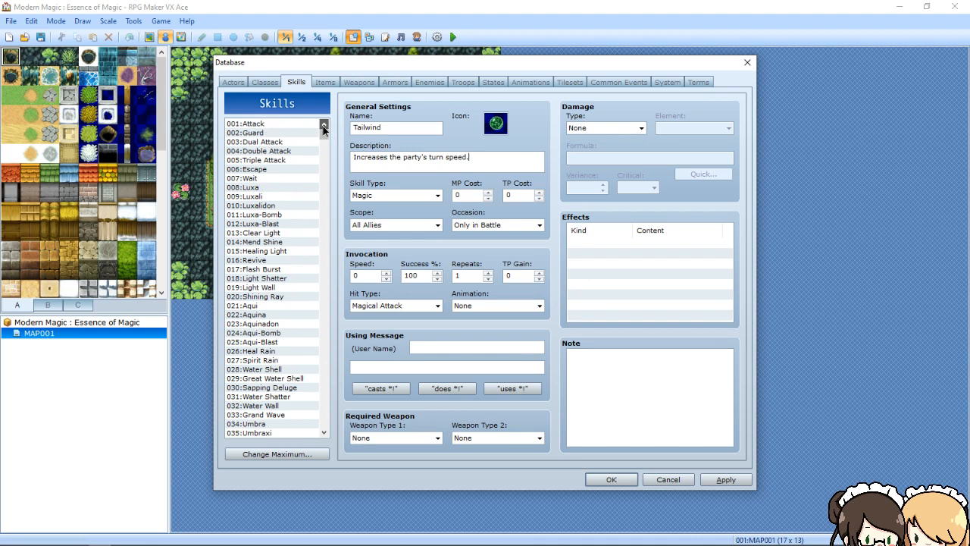
left_click(253, 243)
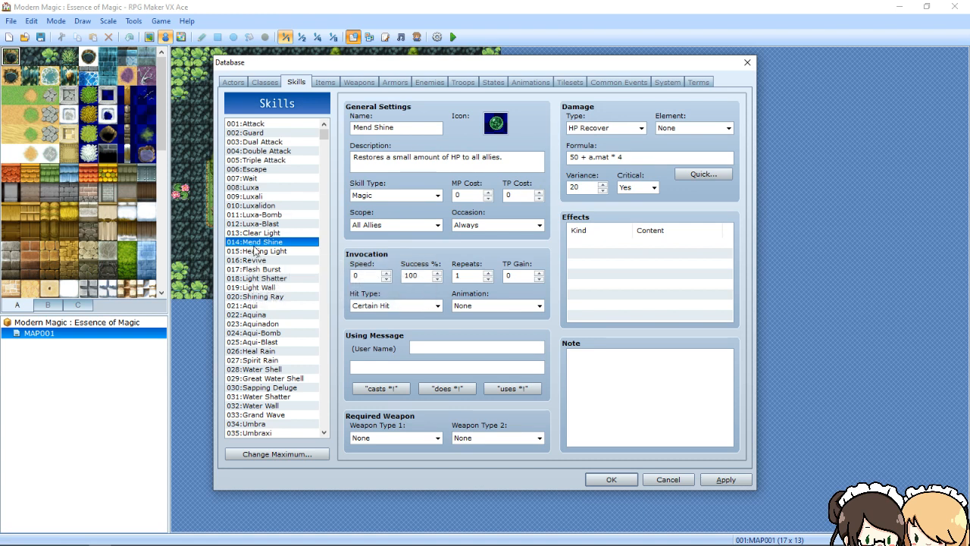
left_click(258, 251)
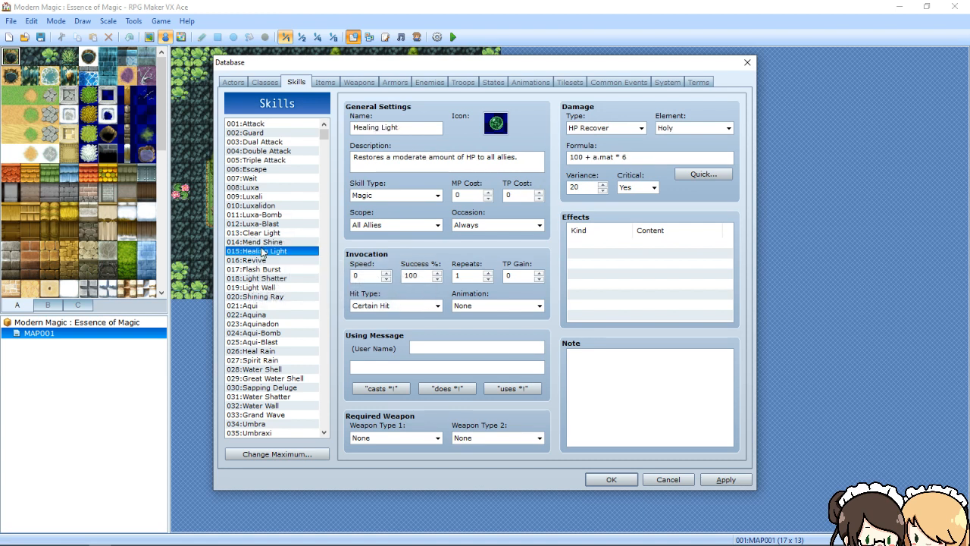
left_click(263, 242)
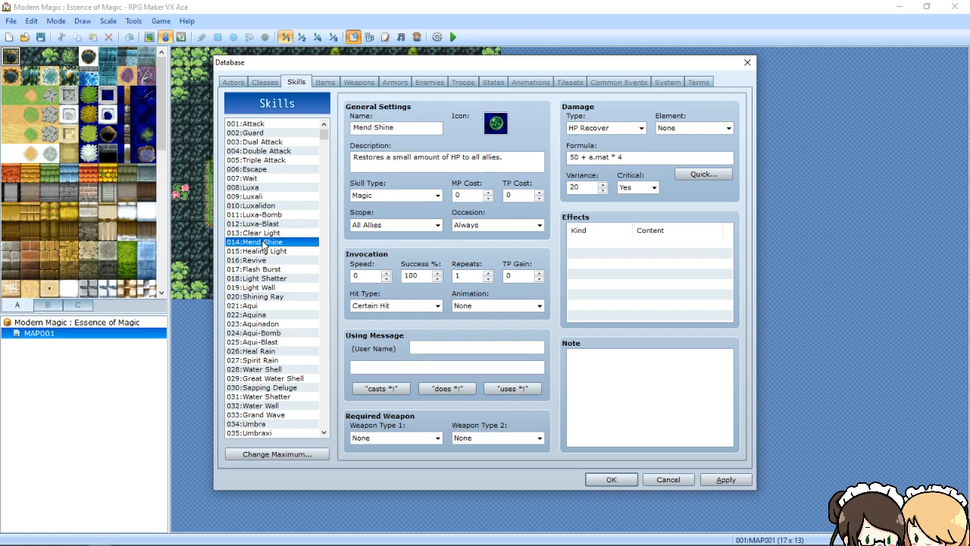
left_click(263, 253)
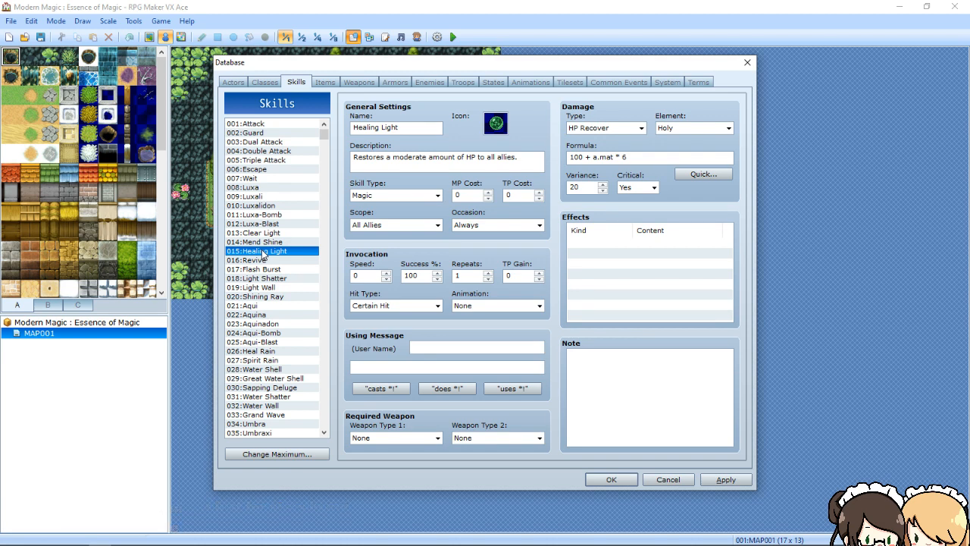
Return to skill 052 Tailwind, apply the database changes and close the database
scroll(263, 254, "down", 5)
scroll(263, 254, "down", 6)
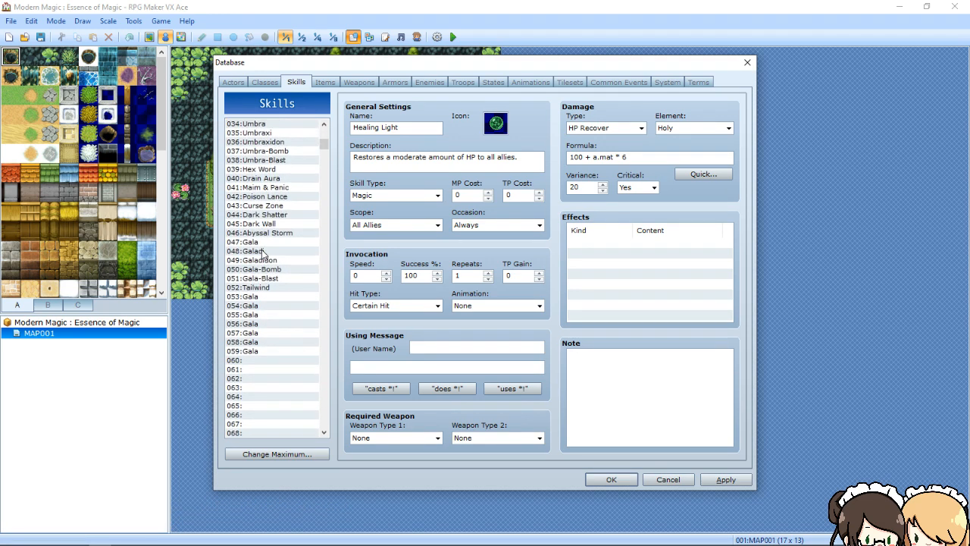
left_click(273, 289)
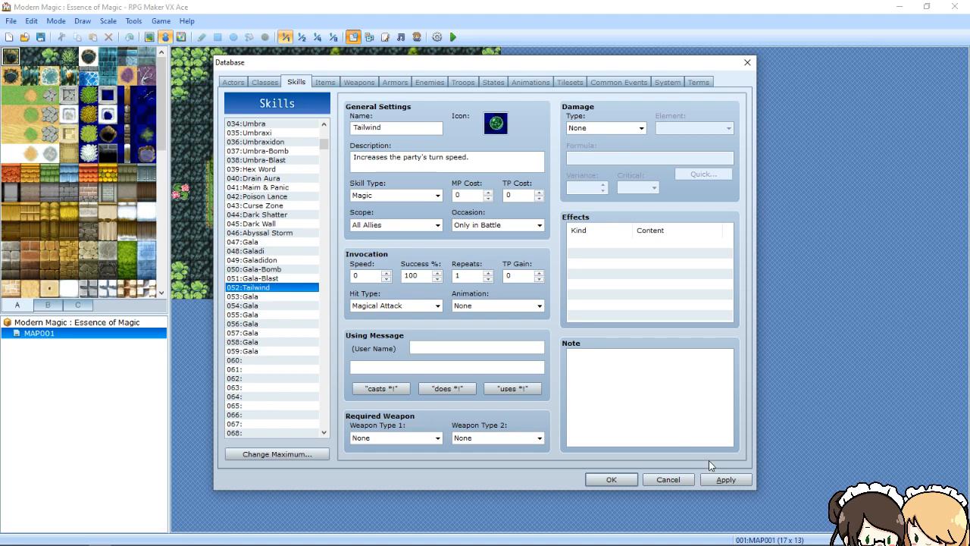
left_click(726, 481)
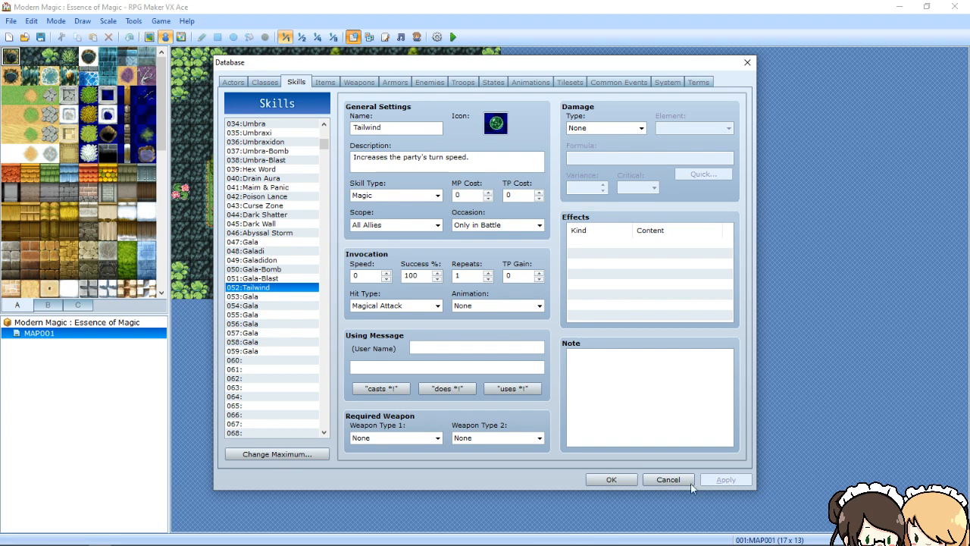
left_click(612, 481)
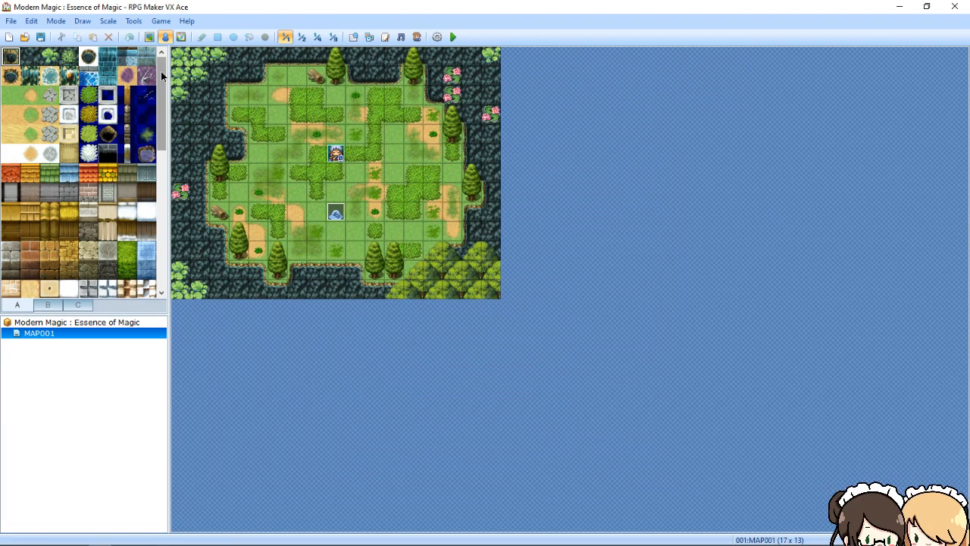
left_click_drag(163, 74, 197, 67)
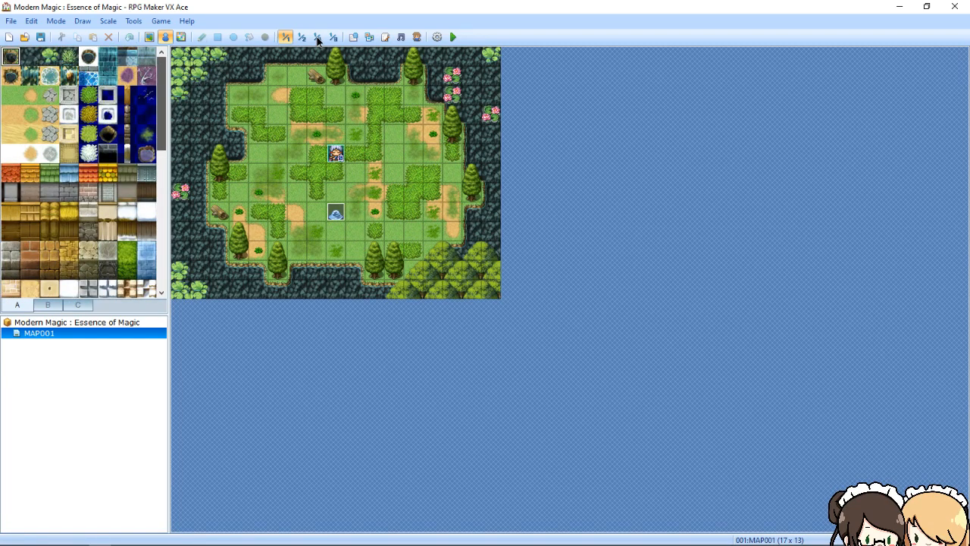
left_click(13, 21)
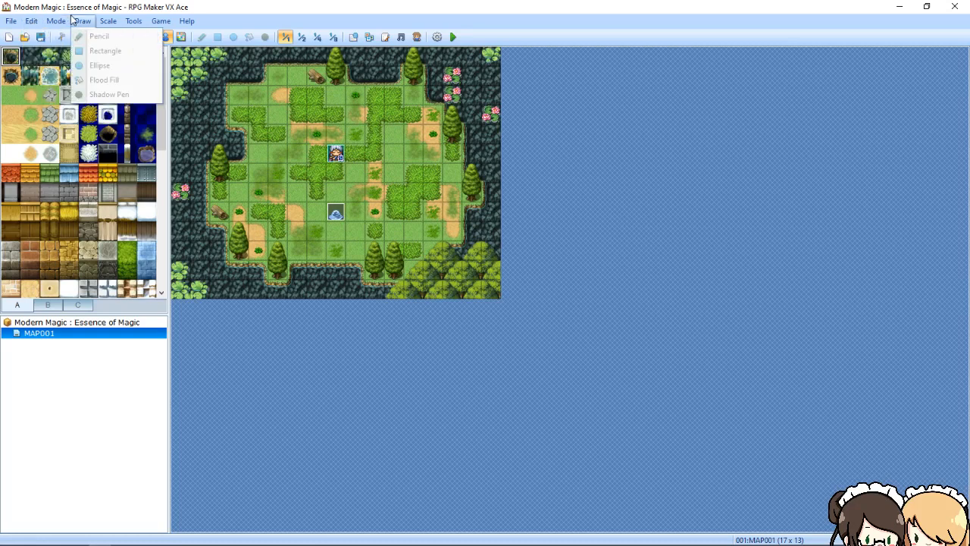
mouse_move(106, 23)
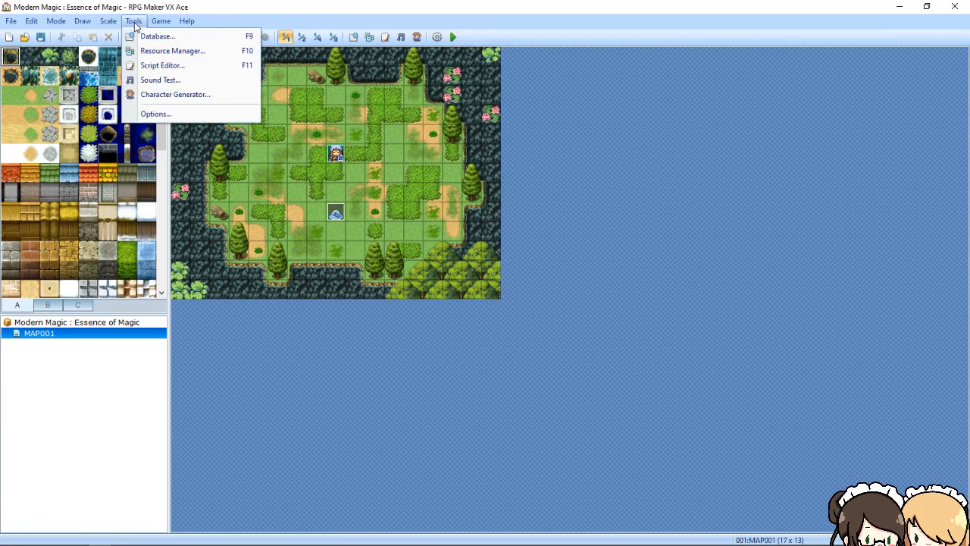
left_click(406, 6)
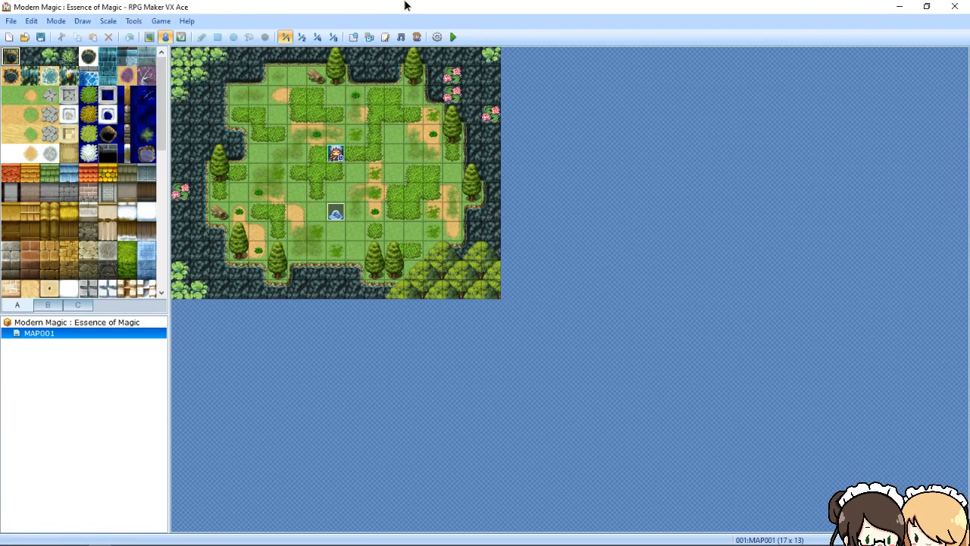
Resize MAP001 to a width of 50 and a height of 50 tiles in its map properties
right_click(66, 338)
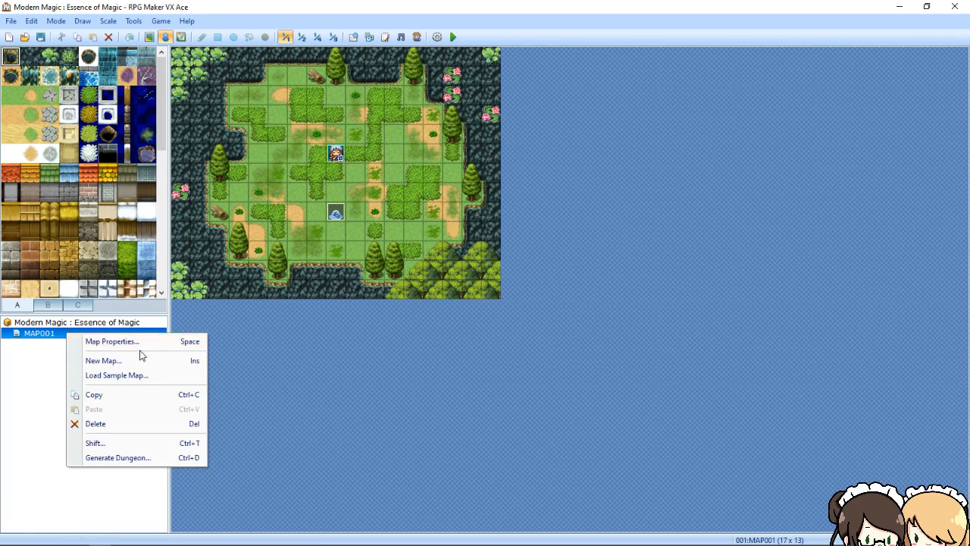
left_click(161, 341)
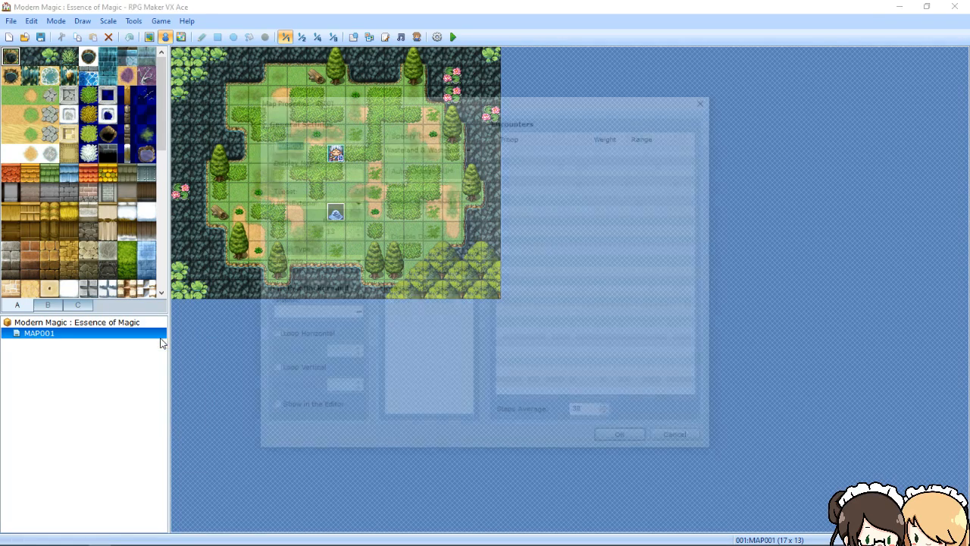
left_click(294, 235)
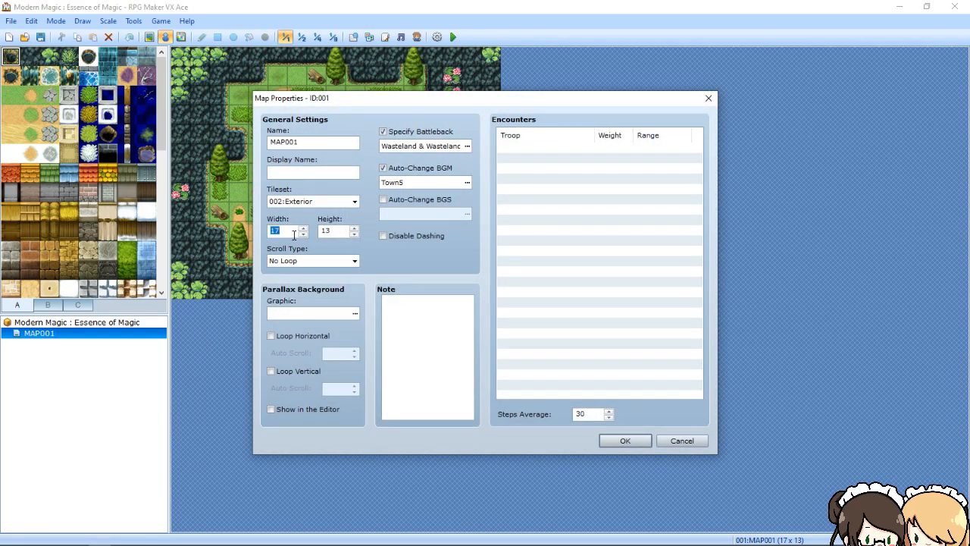
type("50")
left_click(340, 233)
type("50")
key("Return")
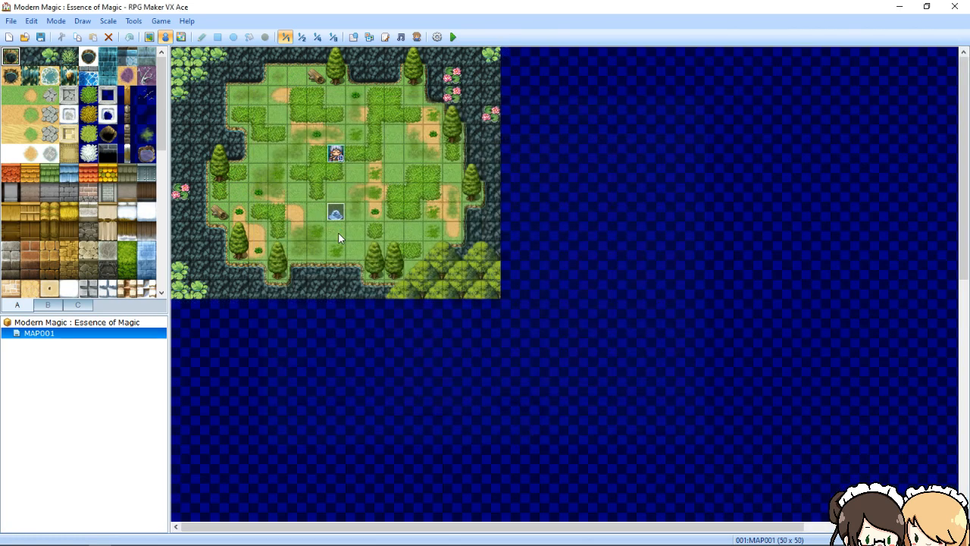
In map drawing mode, sketch a forked path ending in two small rooms and a rounded outline around it with the plain white ground tile
left_click_drag(388, 529, 611, 515)
scroll(693, 387, "left", 3, "shift")
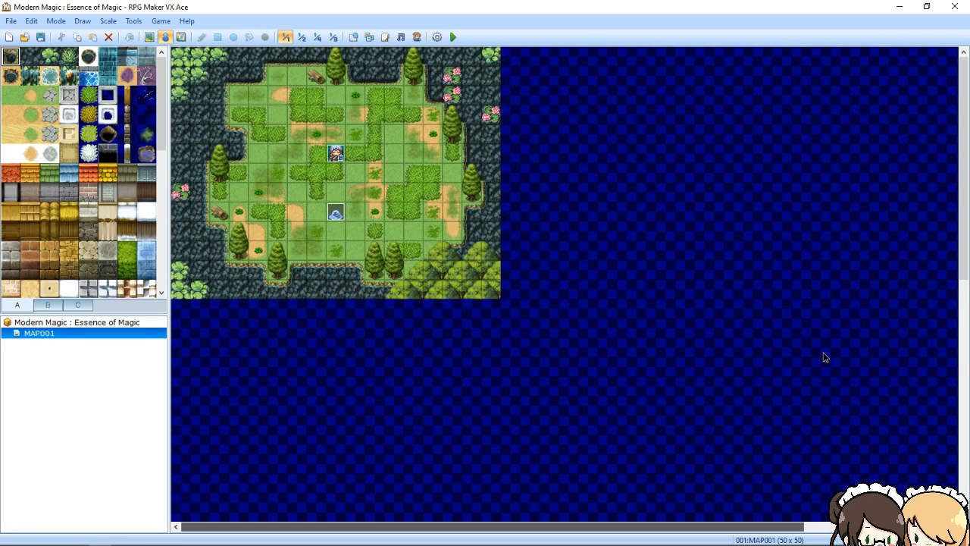
scroll(823, 355, "right", 3, "shift")
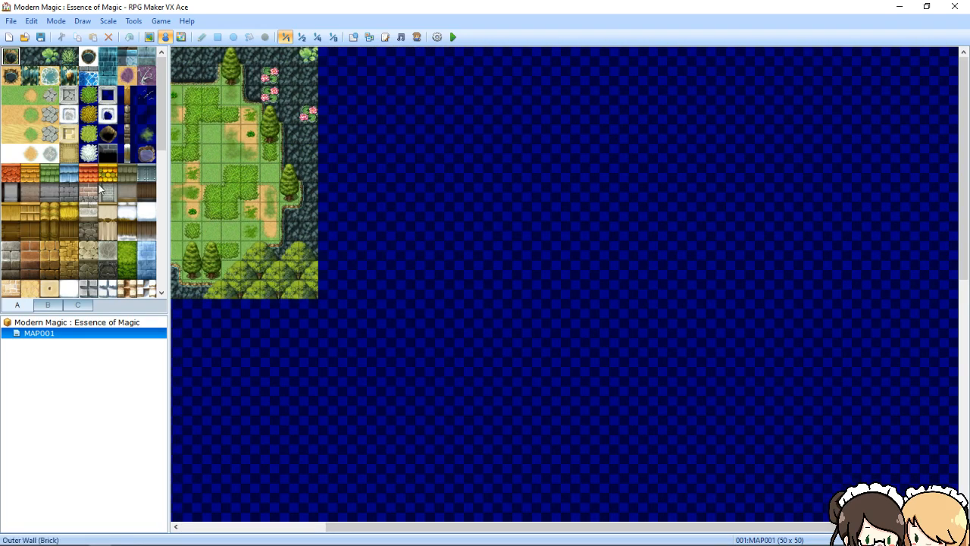
left_click_drag(162, 116, 162, 210)
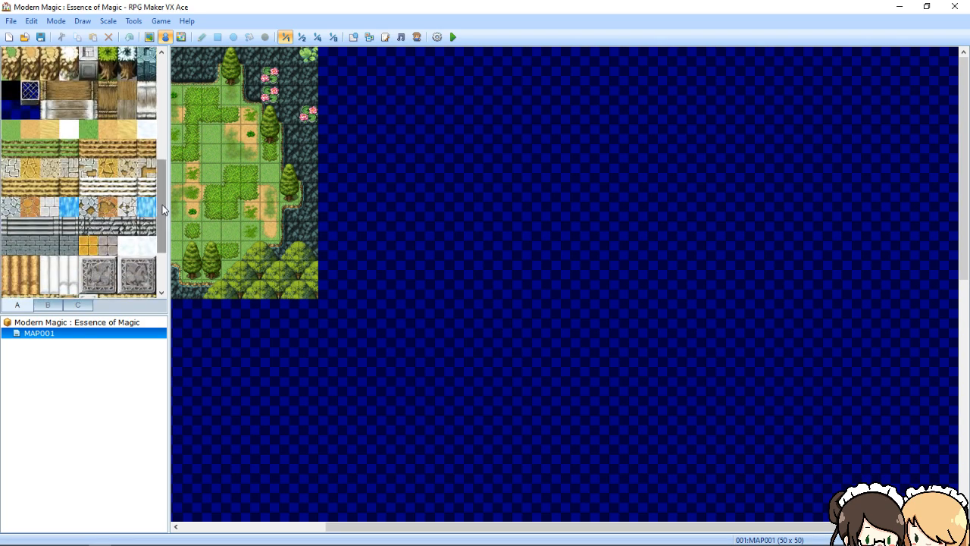
scroll(163, 210, "down", 3)
scroll(163, 215, "up", 5)
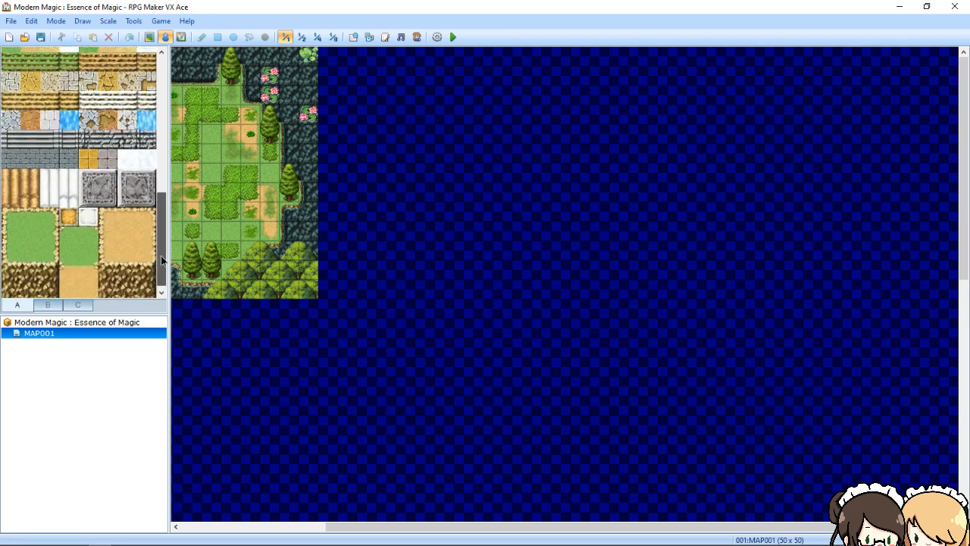
left_click_drag(164, 215, 169, 176)
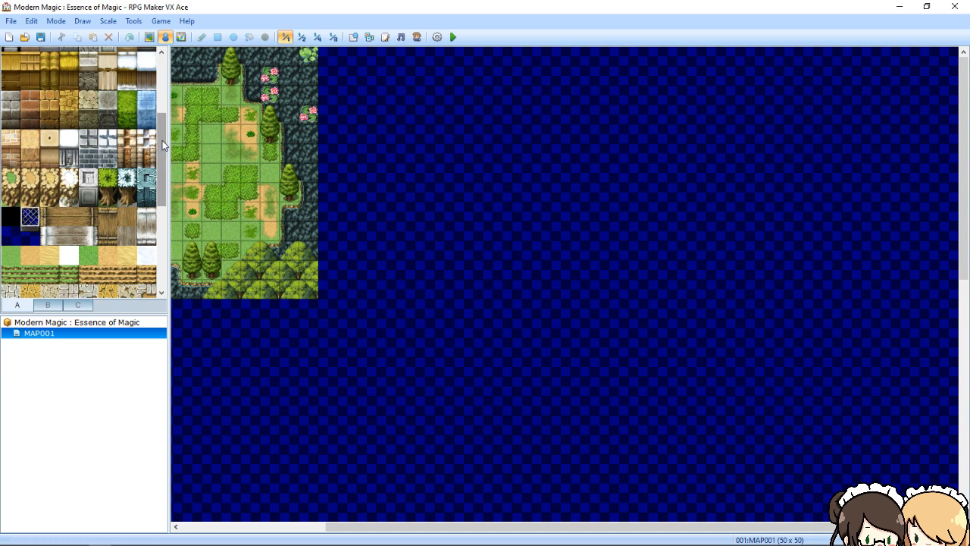
left_click_drag(162, 140, 170, 159)
scroll(169, 164, "down", 2)
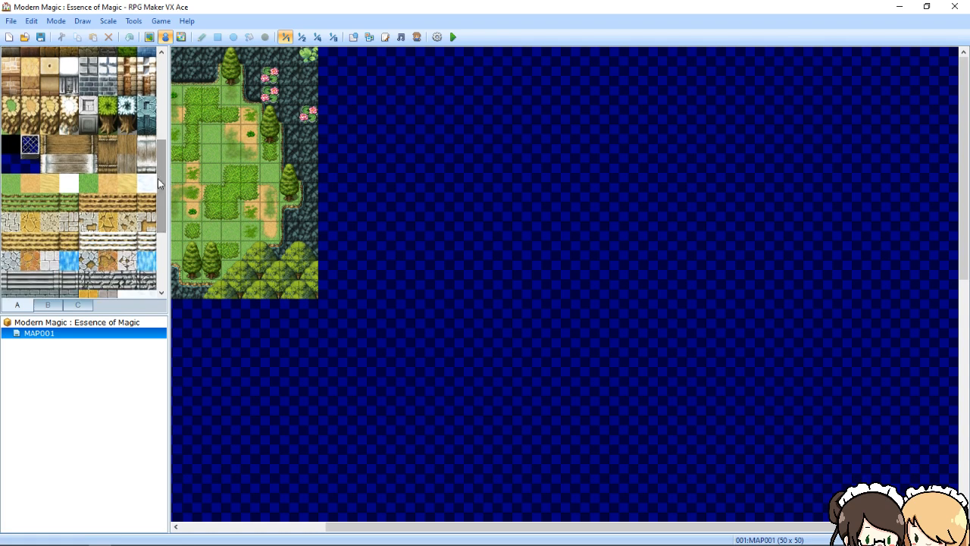
left_click(67, 185)
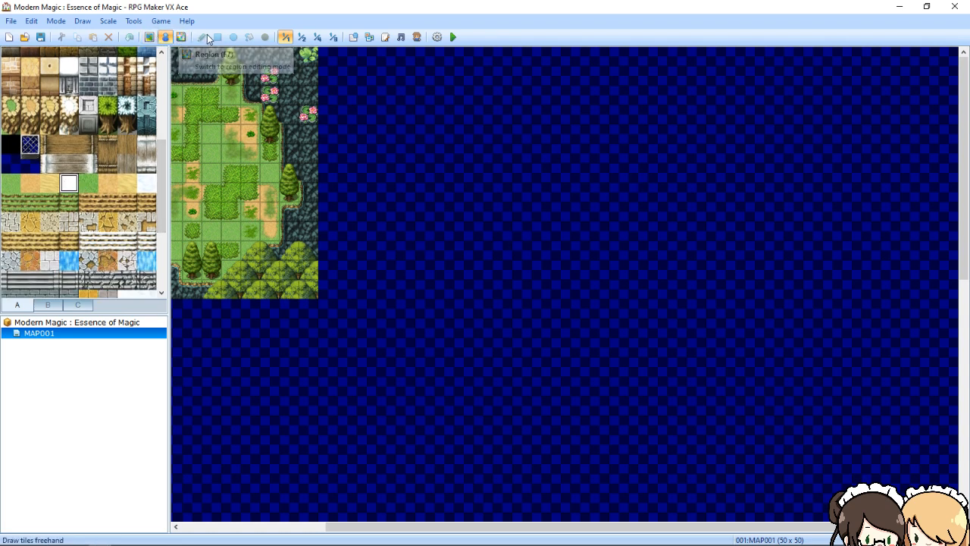
left_click(150, 37)
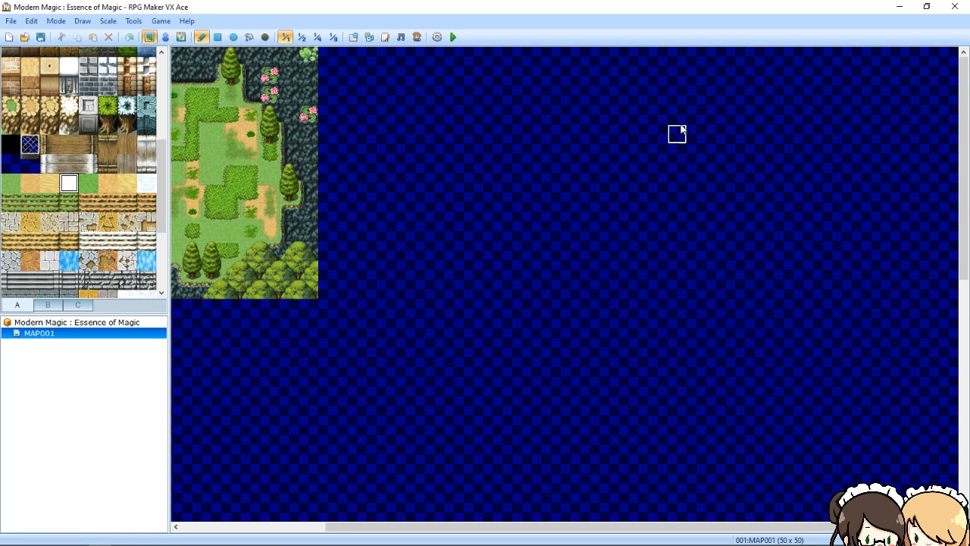
mouse_move(678, 95)
left_mouse_down()
mouse_move(686, 238)
mouse_move(805, 236)
mouse_move(801, 305)
mouse_move(806, 296)
mouse_move(831, 310)
left_mouse_up()
mouse_move(656, 231)
left_mouse_down()
mouse_move(616, 239)
mouse_move(579, 232)
mouse_move(584, 326)
mouse_move(619, 310)
mouse_move(620, 345)
mouse_move(636, 317)
left_mouse_up()
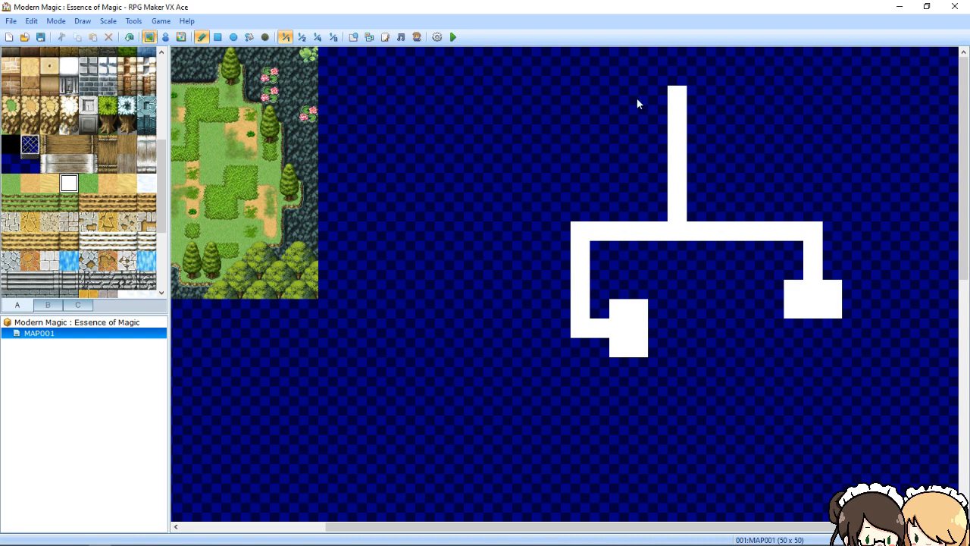
mouse_move(580, 95)
left_mouse_down()
mouse_move(522, 199)
mouse_move(522, 234)
mouse_move(731, 385)
mouse_move(849, 343)
mouse_move(837, 224)
mouse_move(716, 76)
mouse_move(580, 83)
mouse_move(570, 106)
mouse_move(561, 97)
left_mouse_up()
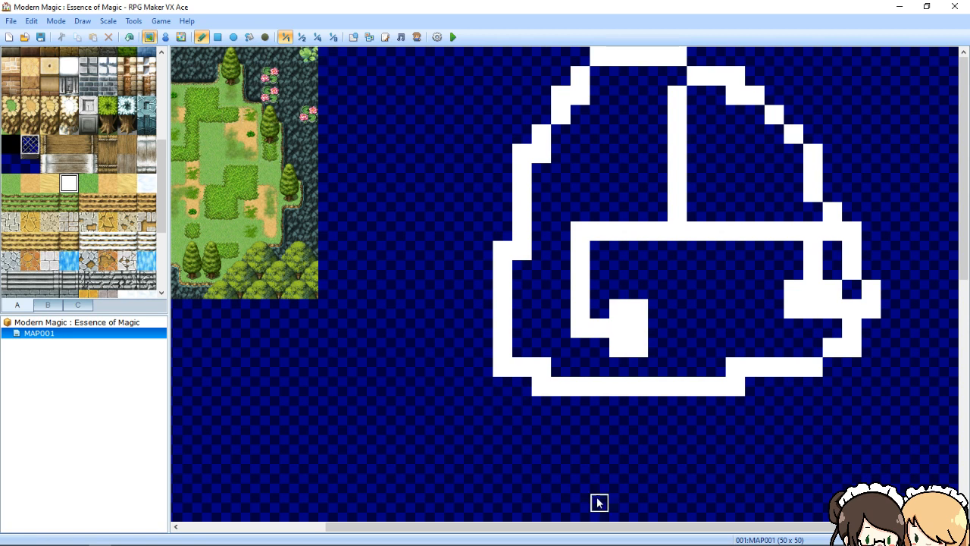
Resize MAP001 to a width of 17 and a height of 13 tiles in its map properties
left_click_drag(682, 533, 383, 494)
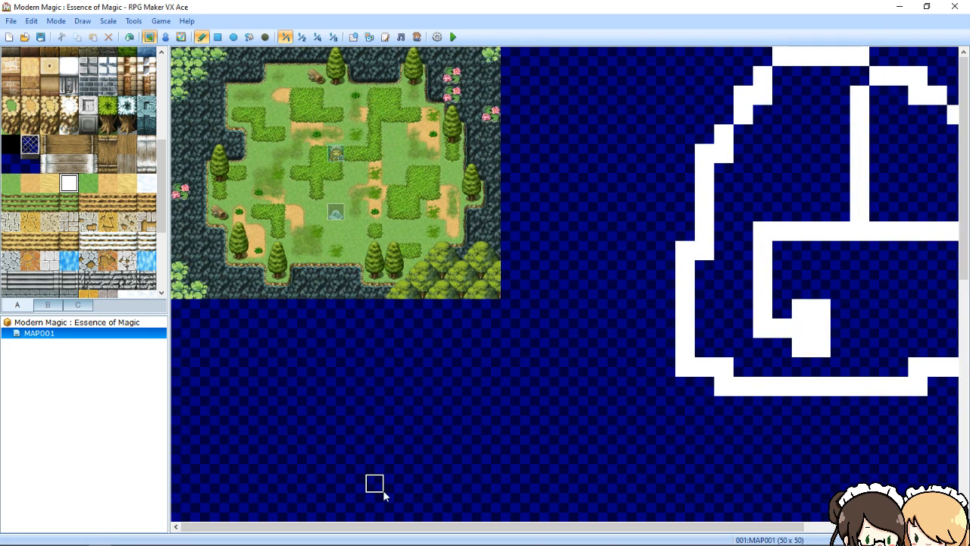
right_click(38, 333)
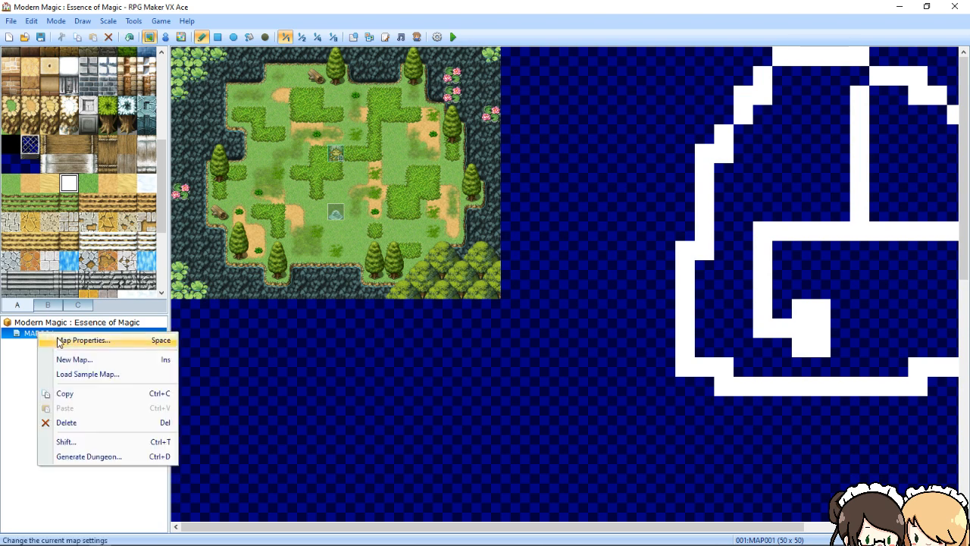
left_click(68, 343)
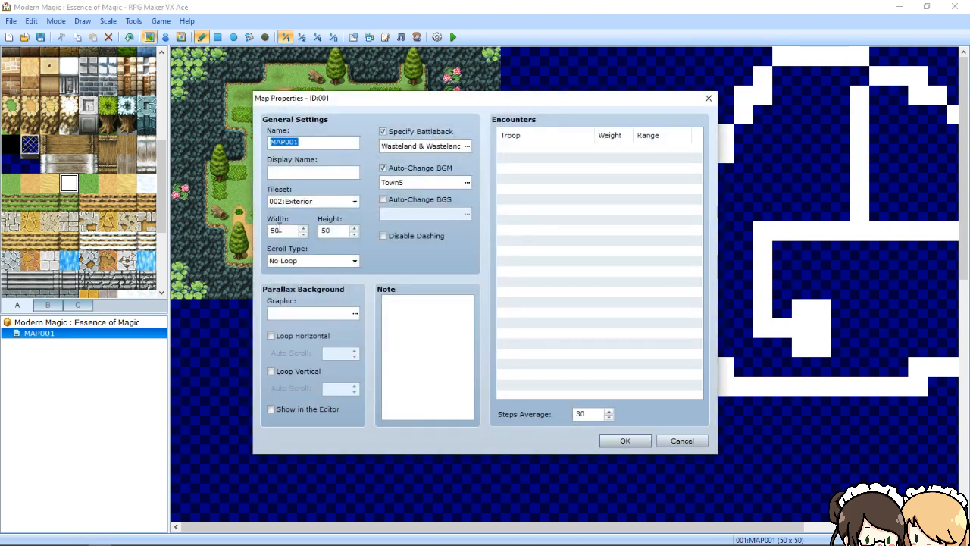
double_click(280, 229)
type("17")
double_click(335, 231)
type("13")
key("Return")
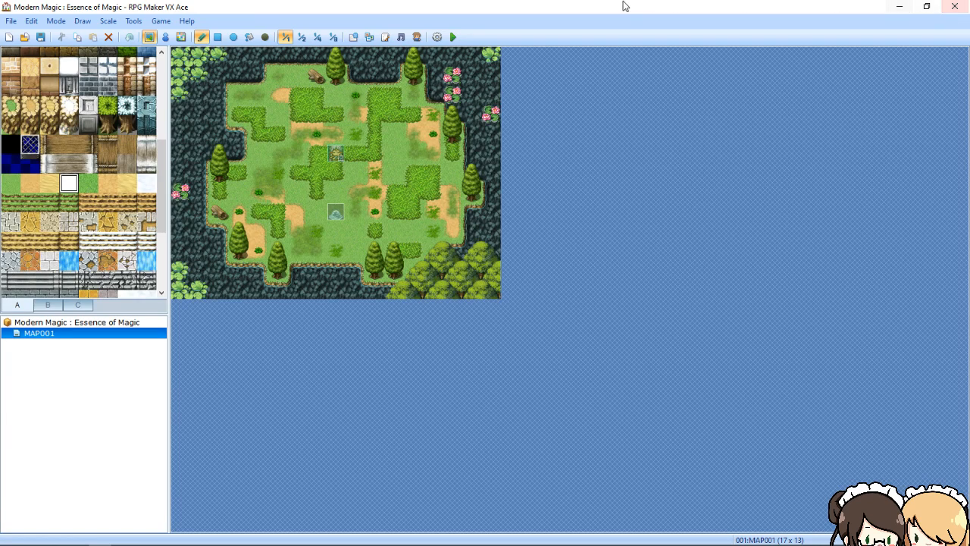
Reopen the database and copy skill 052 Tailwind over the Gala entry in slot 053
left_click(354, 37)
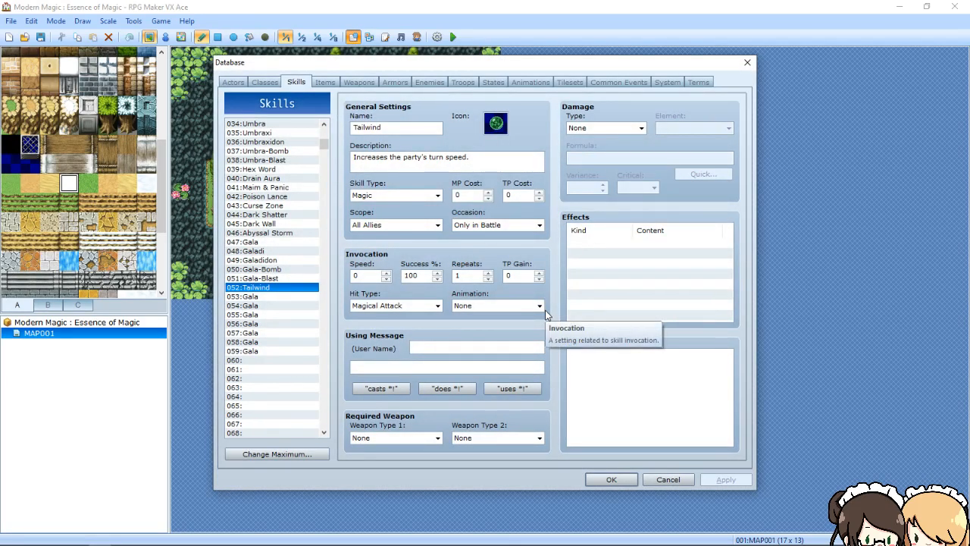
left_click(272, 296)
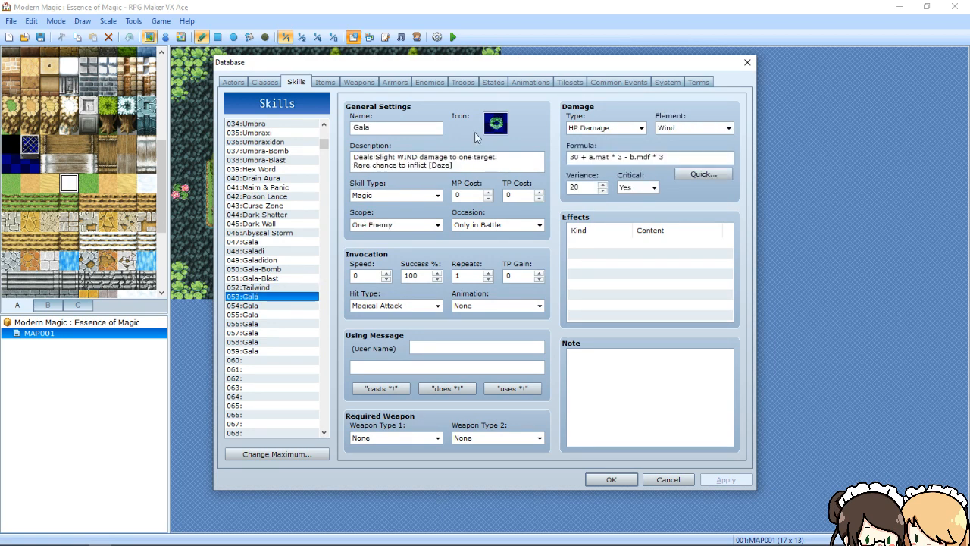
left_click(258, 288)
right_click(259, 290)
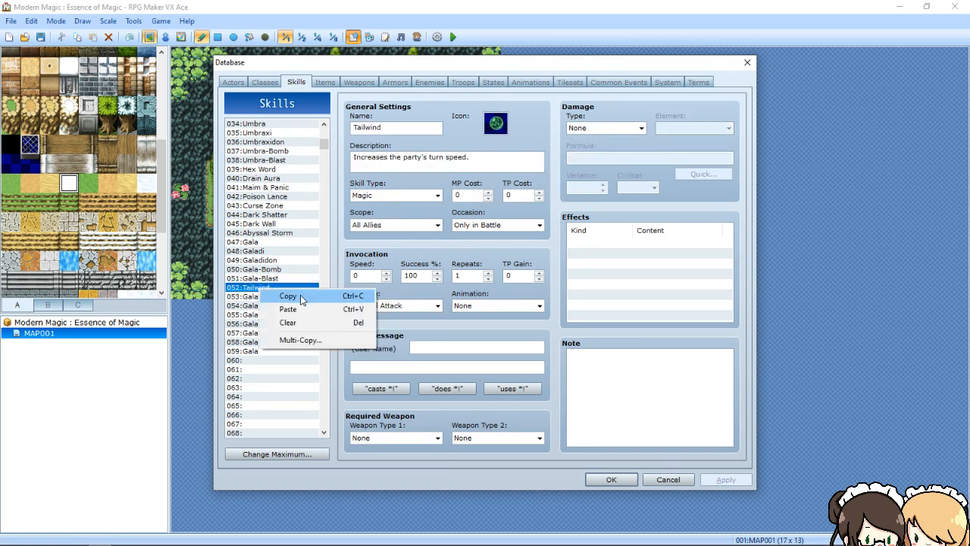
left_click(278, 297)
left_click(276, 299)
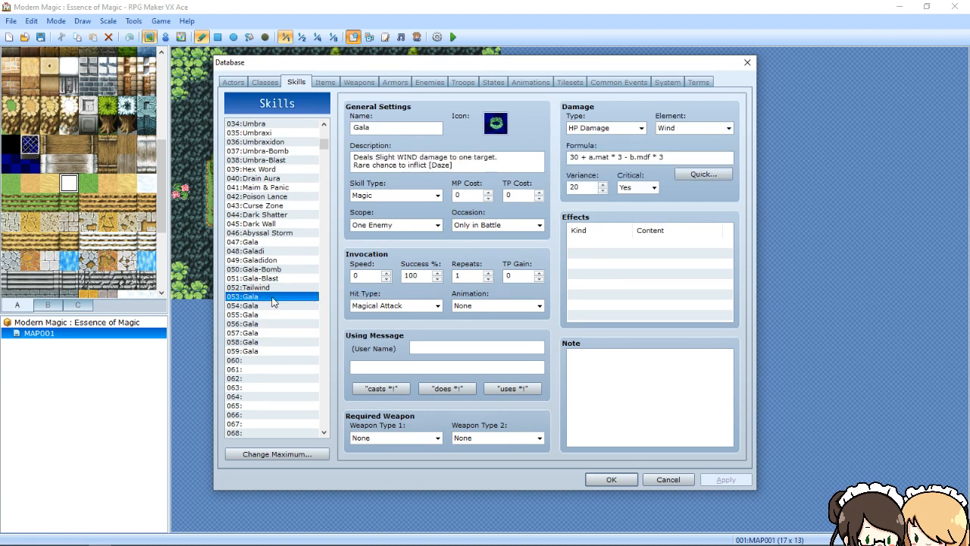
right_click(273, 302)
left_click(304, 323)
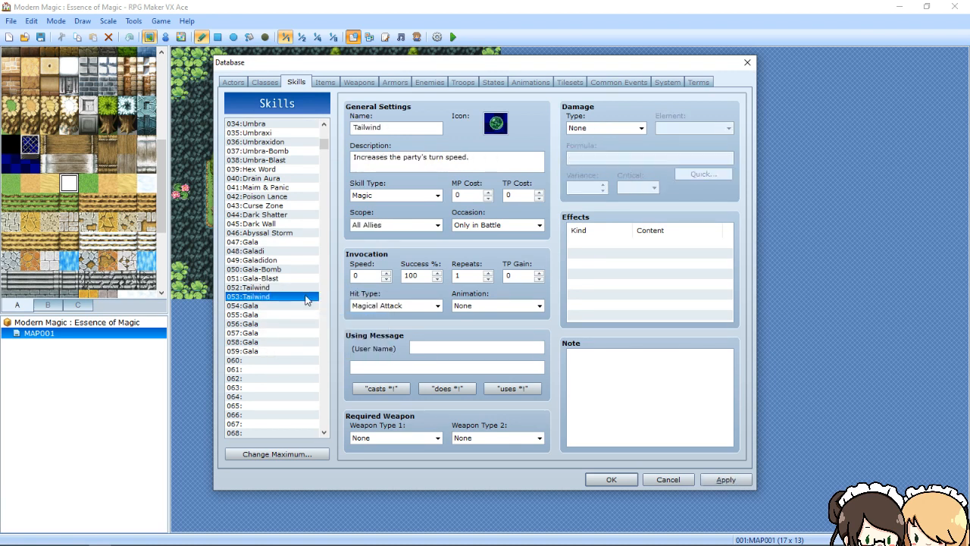
Give skill 053 the round yellow icon and name it Dust
double_click(404, 128)
key("BackSpace")
key("alt+Tab")
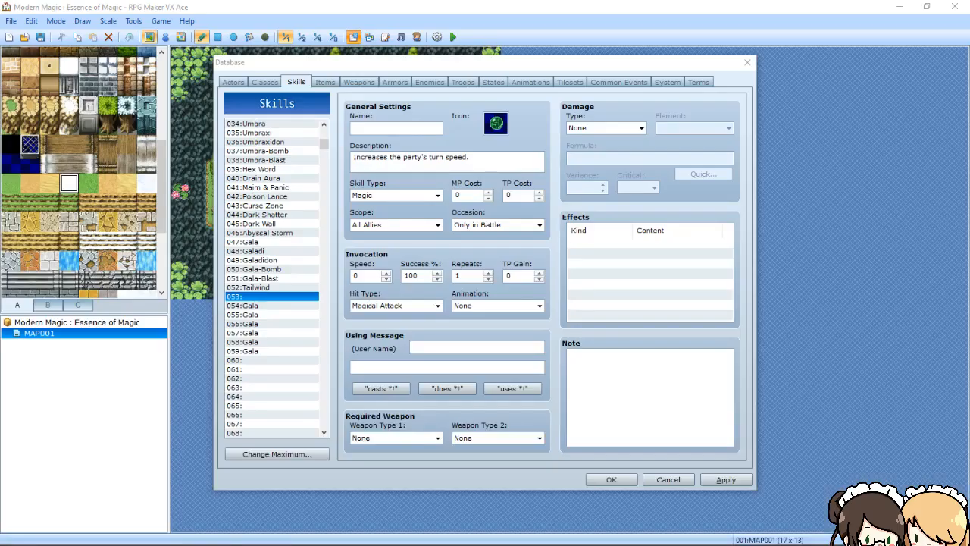
left_click(565, 62)
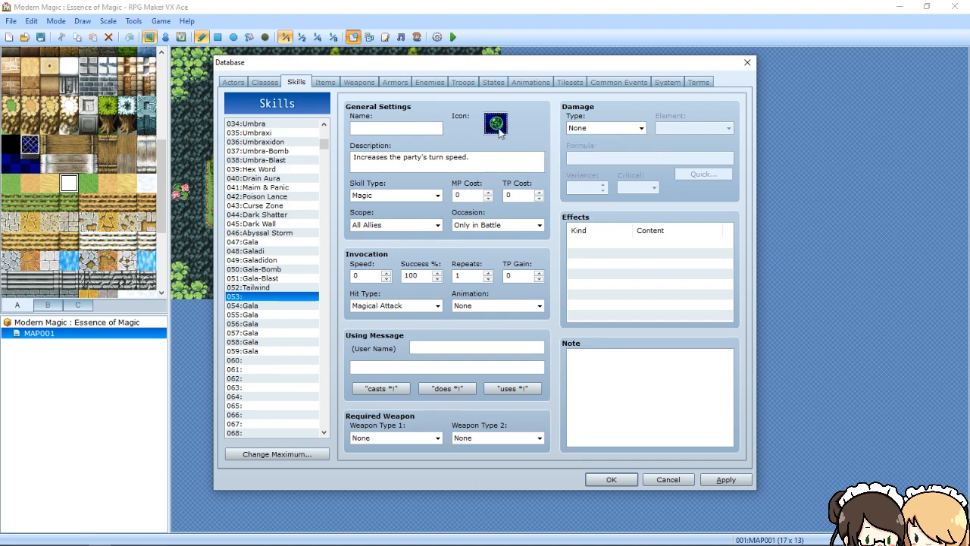
double_click(499, 128)
double_click(485, 446)
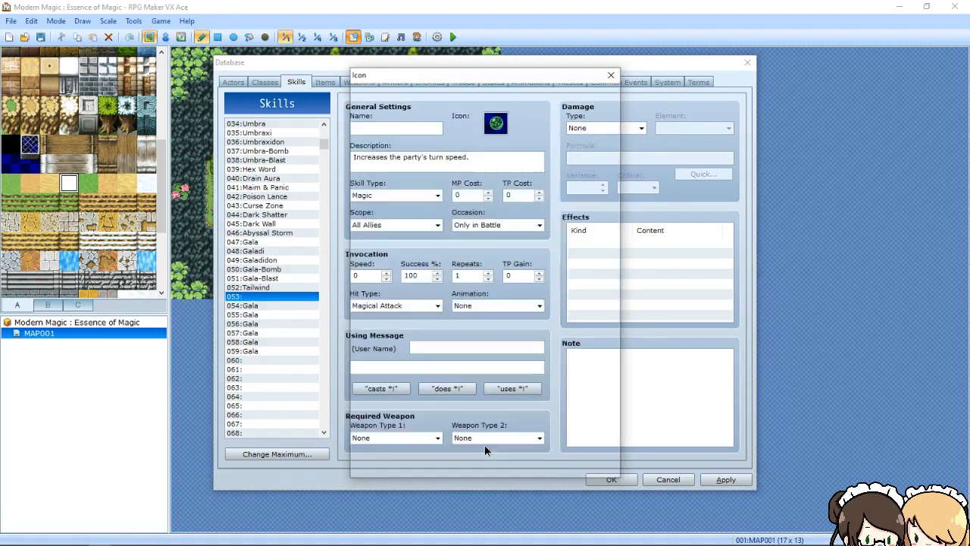
left_click(394, 128)
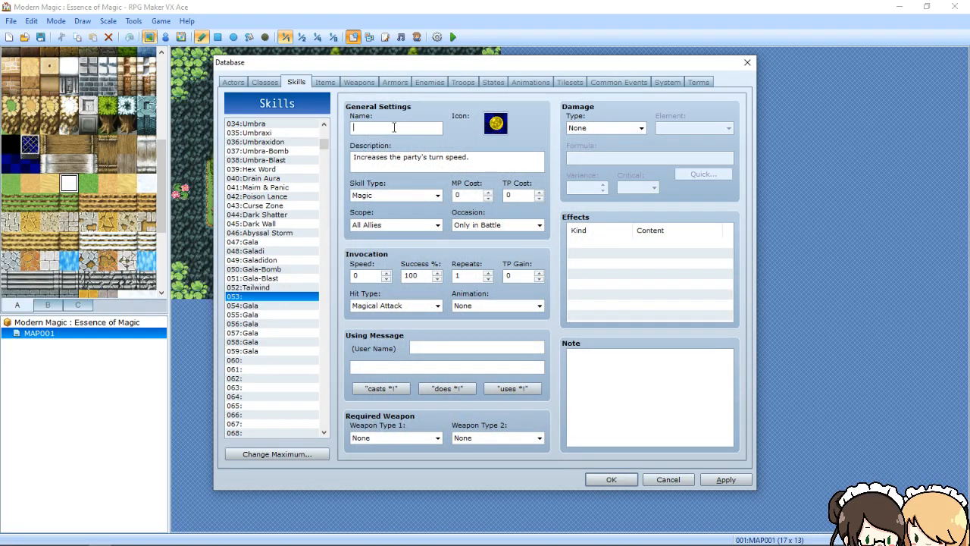
type("Dust")
Review the descriptions and settings of the Dark skills Drain Aura, Maim & Panic, Poison Lance, Curse Zone and Abyssal Storm
left_click(265, 179)
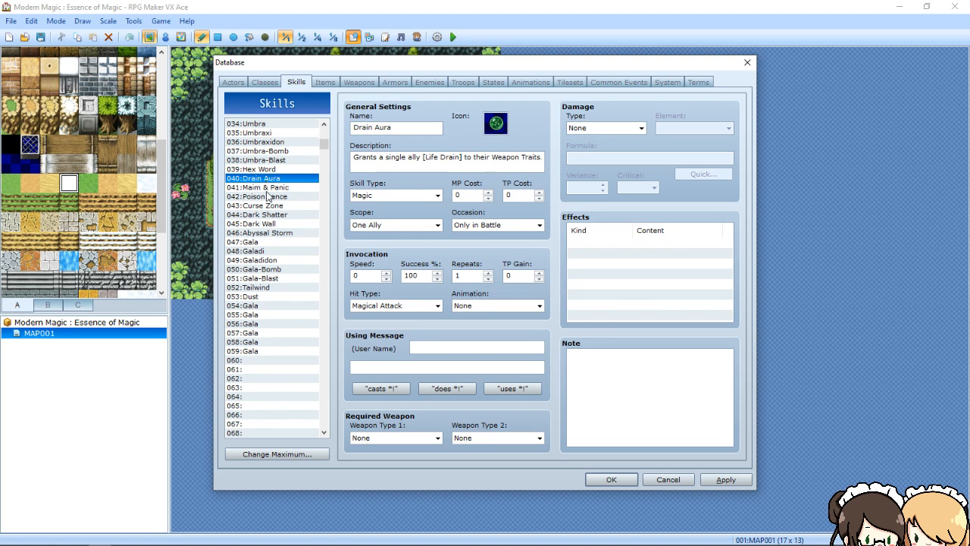
left_click(271, 189)
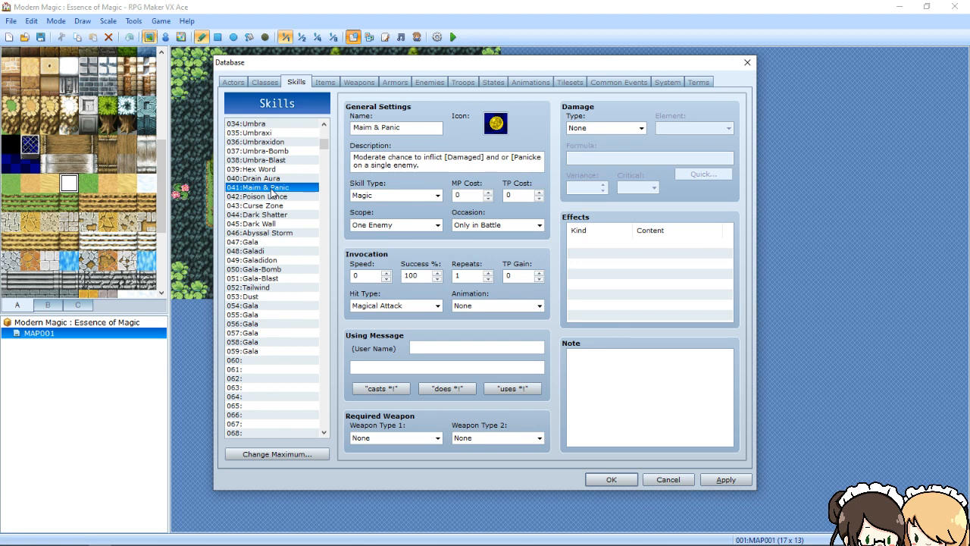
double_click(528, 161)
left_click_drag(540, 160, 505, 165)
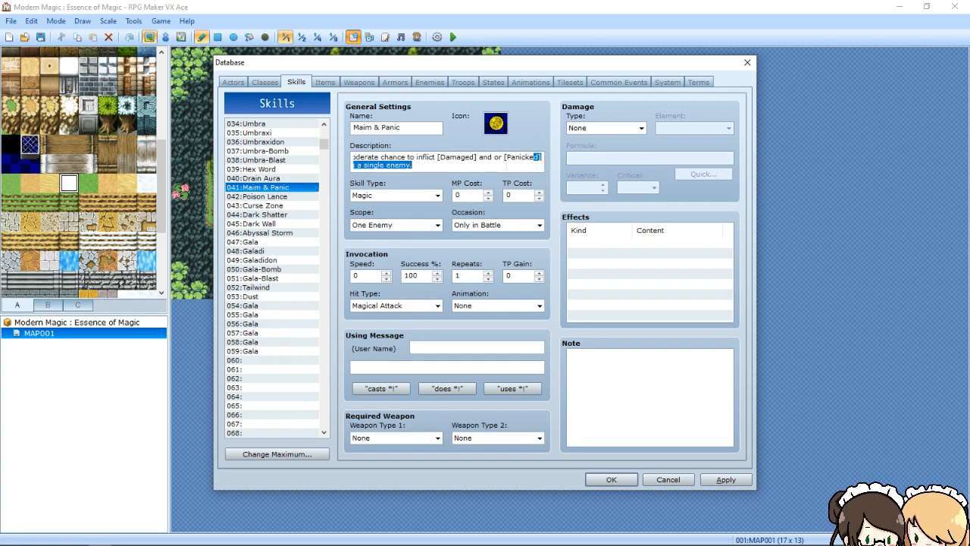
left_click(417, 160)
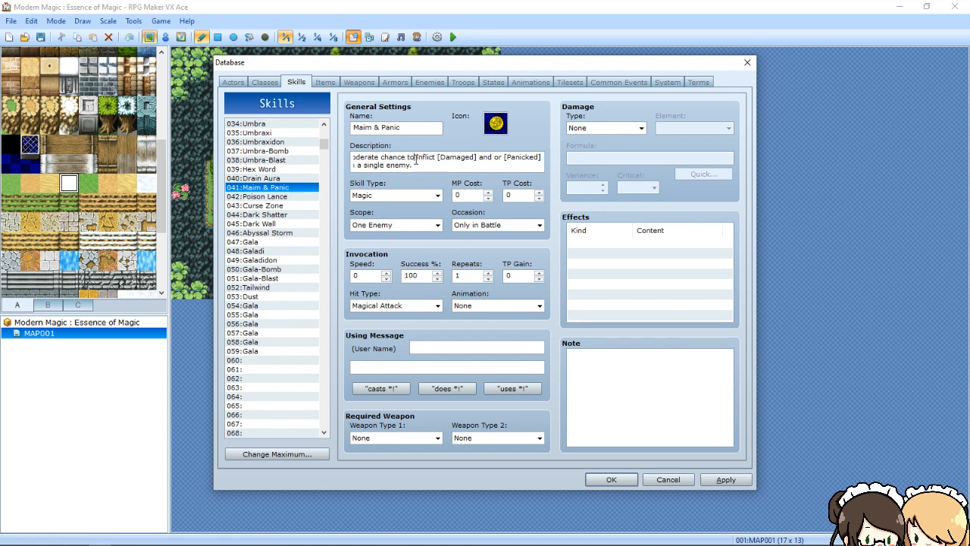
left_click(271, 198)
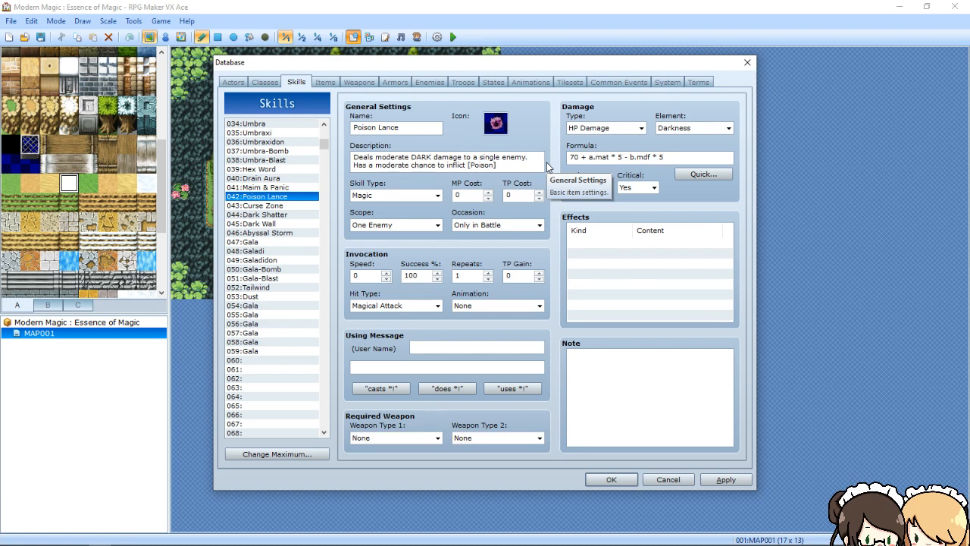
left_click(263, 206)
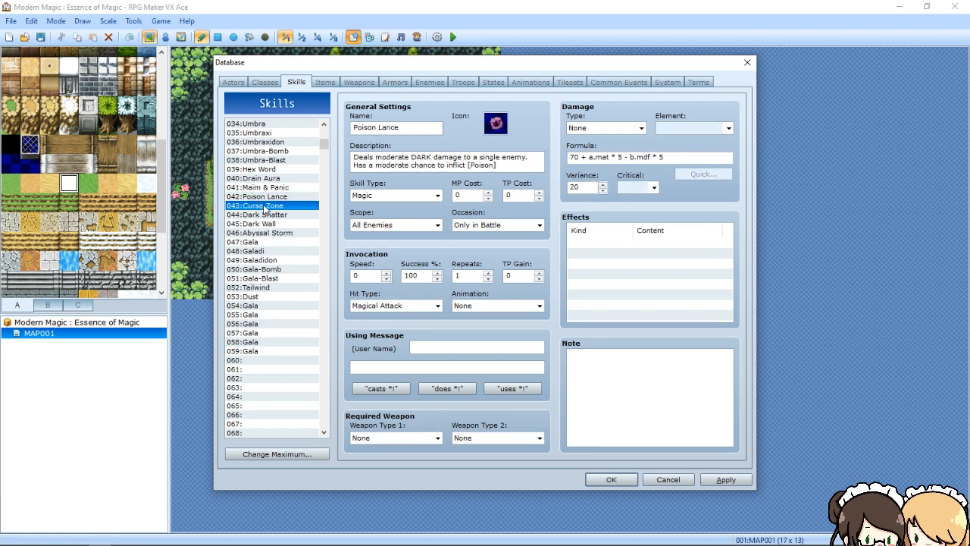
double_click(383, 165)
left_click_drag(406, 165, 338, 157)
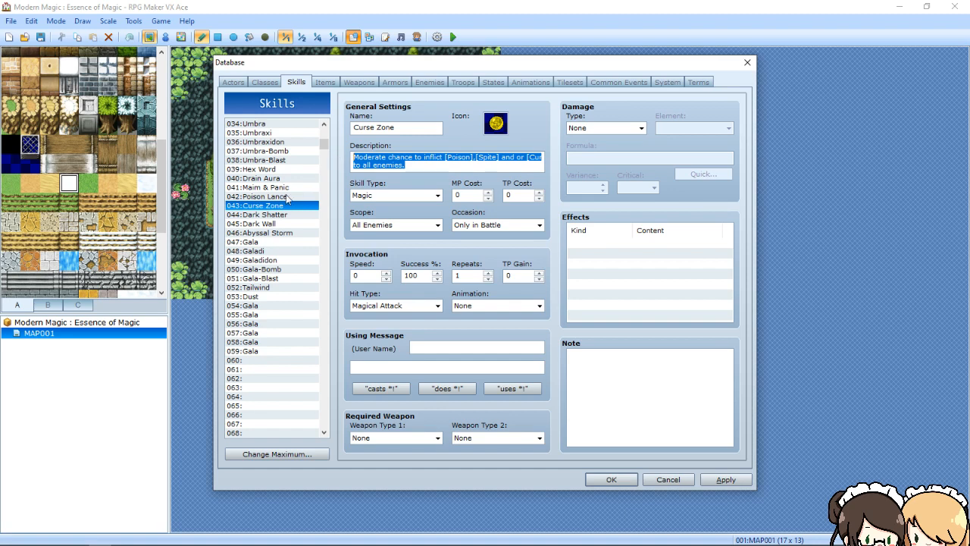
scroll(267, 220, "up", 1)
scroll(267, 220, "up", 2)
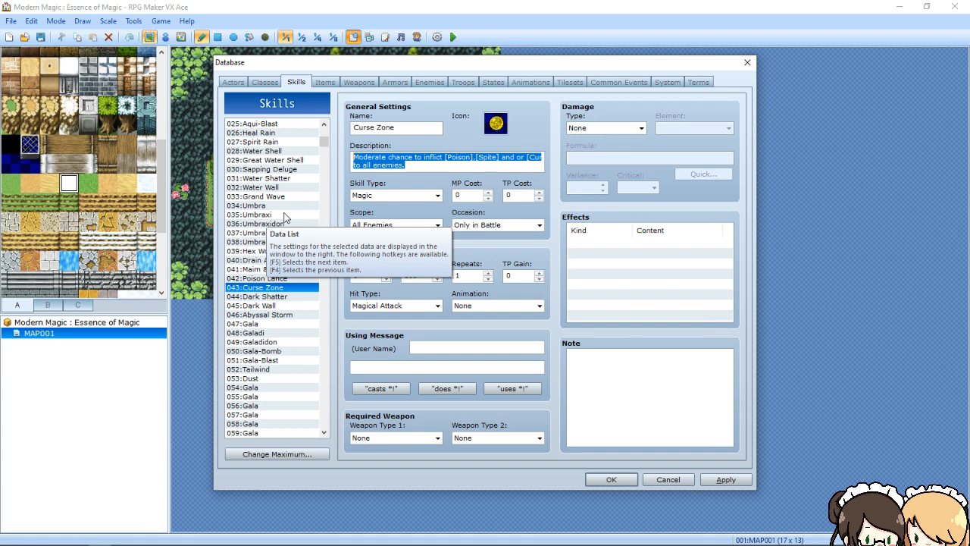
left_click(266, 314)
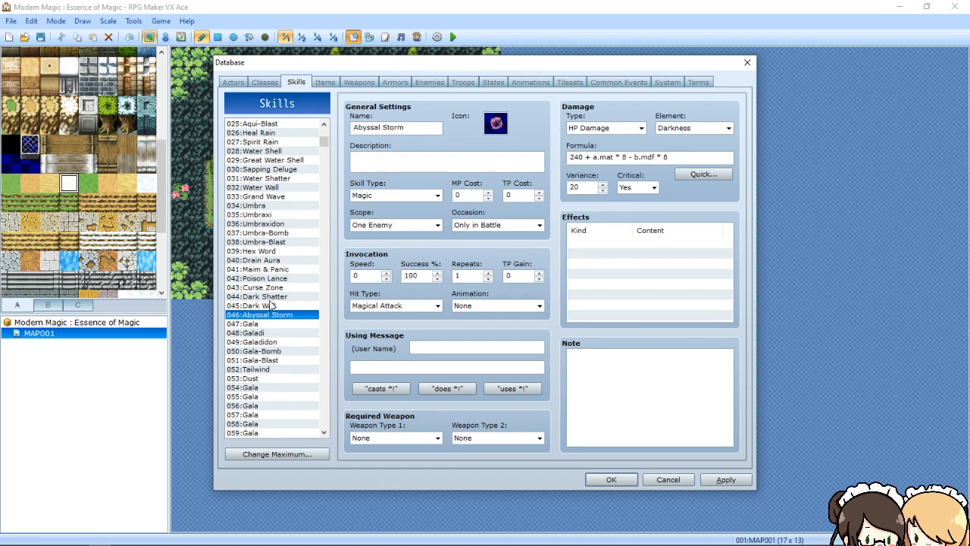
scroll(271, 304, "down", 2)
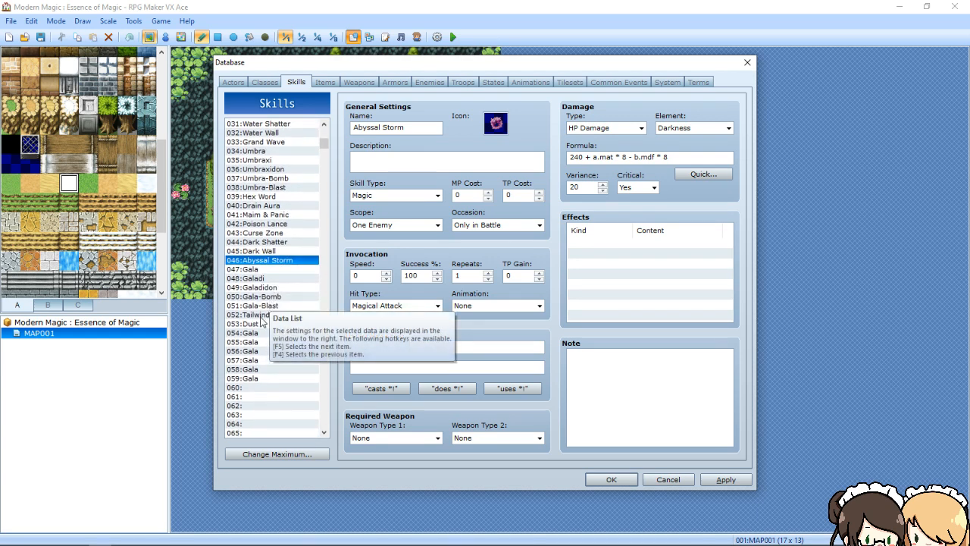
Rename skill 053 as Dust Gust
left_click(258, 324)
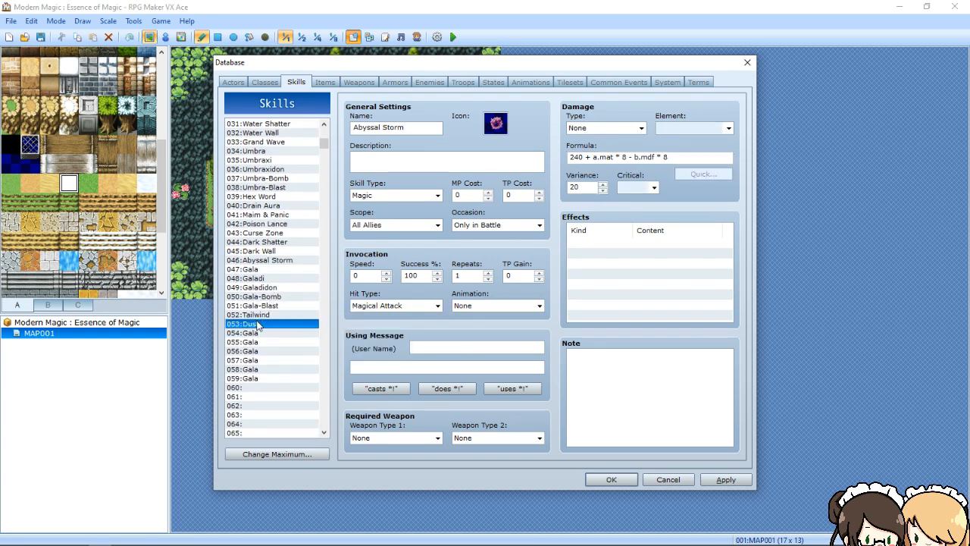
left_click(394, 126)
left_click(393, 125)
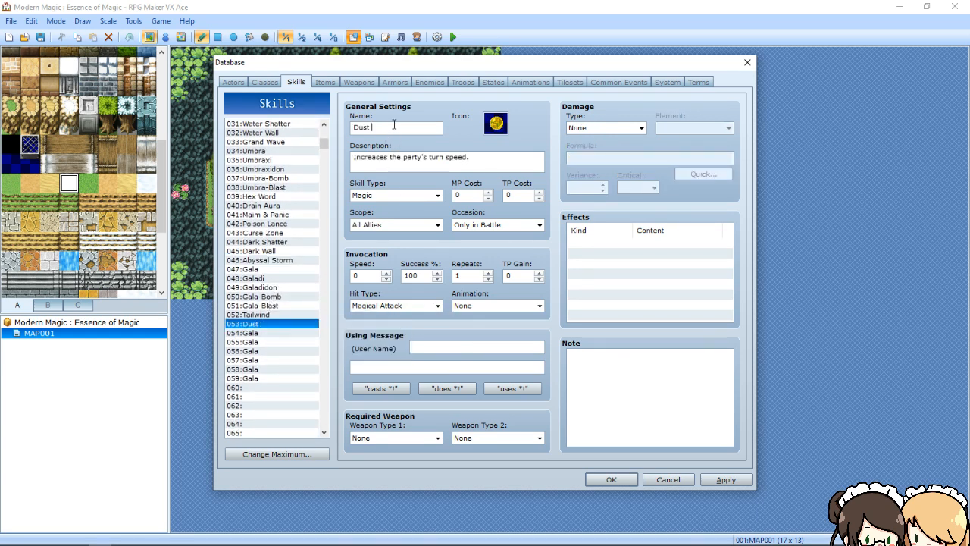
type("storm")
key("BackSpace")
key("BackSpace")
key("BackSpace")
key("BackSpace")
key("BackSpace")
type("Gust")
Replace the description of Dust Gust with "Lowers an enemy's Accuracy."
triple_click(486, 157)
key("BackSpace")
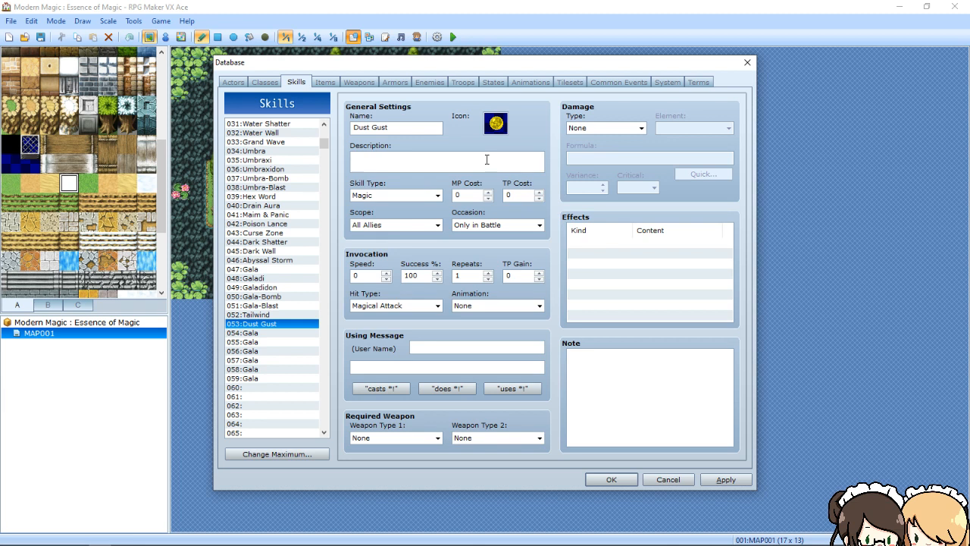
type("Lower an")
type(" anem")
key("BackSpace")
key("BackSpace")
key("BackSpace")
key("BackSpace")
type("enemy'")
type("s Accu")
type("ary")
key("BackSpace")
key("BackSpace")
key("BackSpace")
key("BackSpace")
type("racy")
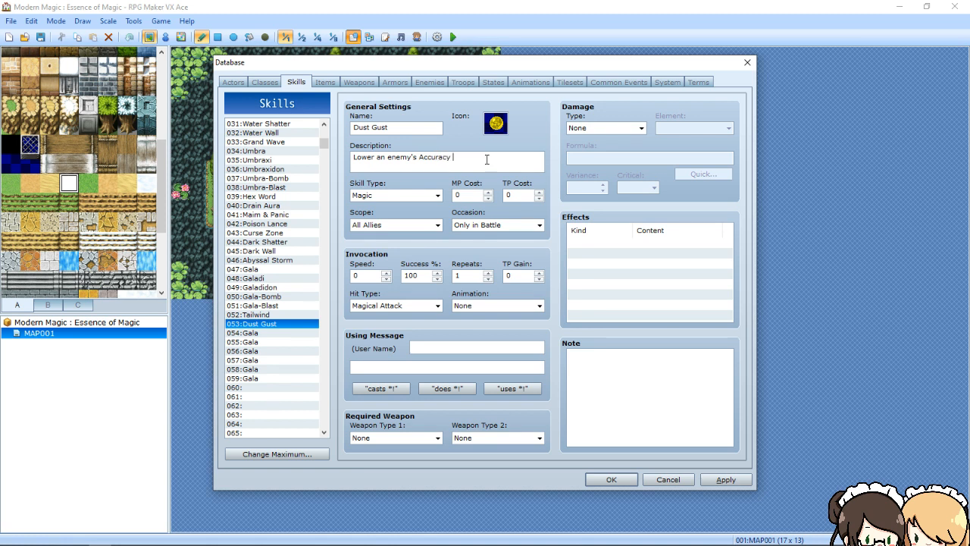
key("BackSpace")
left_click(375, 158)
type("s")
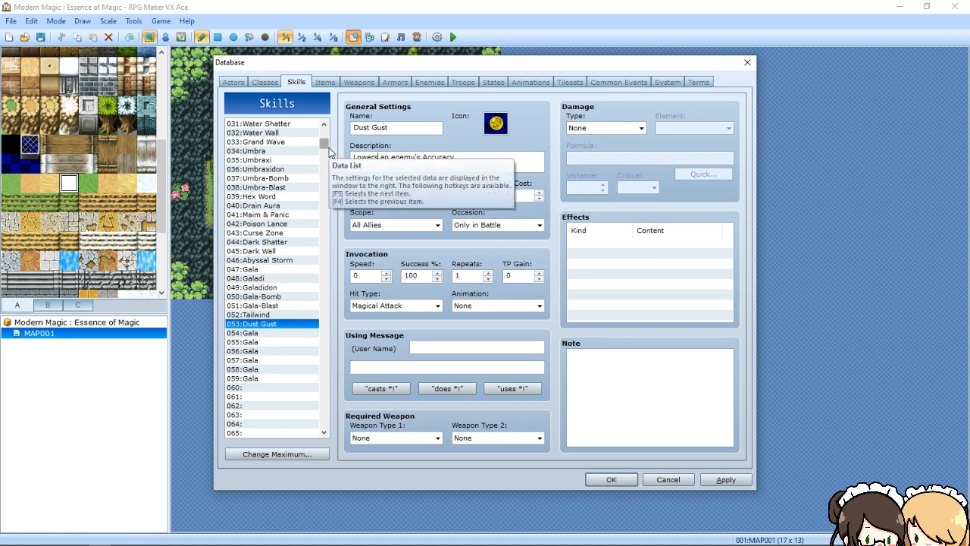
Copy skill 053 Dust Gust over the Gala entry in slot 054
left_click(256, 336)
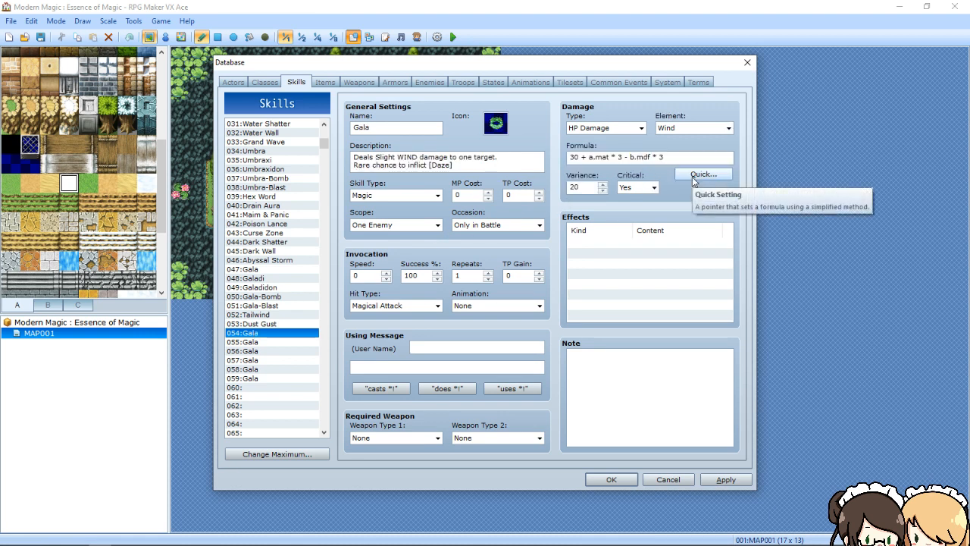
double_click(411, 130)
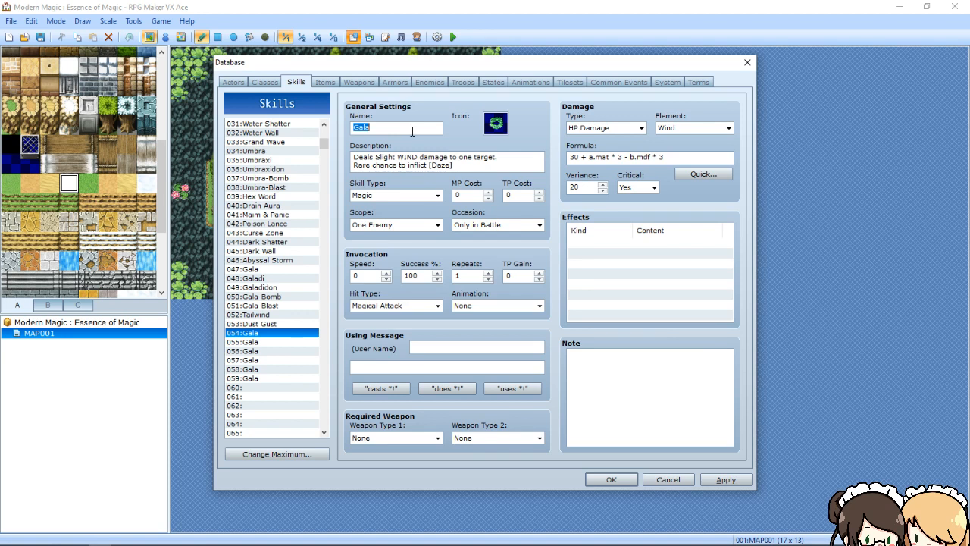
left_click(267, 324)
key("Up")
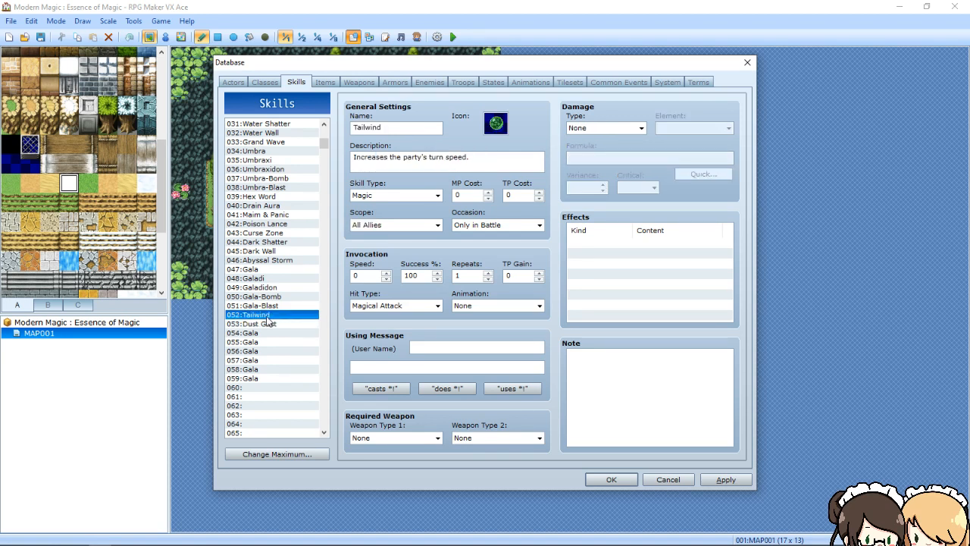
key("Down")
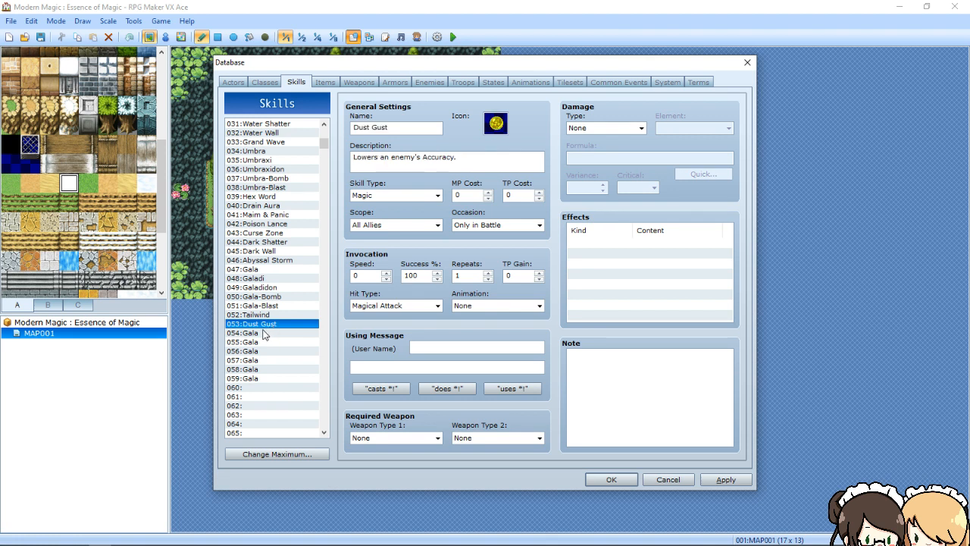
key("Down")
key("Up")
right_click(272, 324)
left_click(286, 331)
left_click(269, 334)
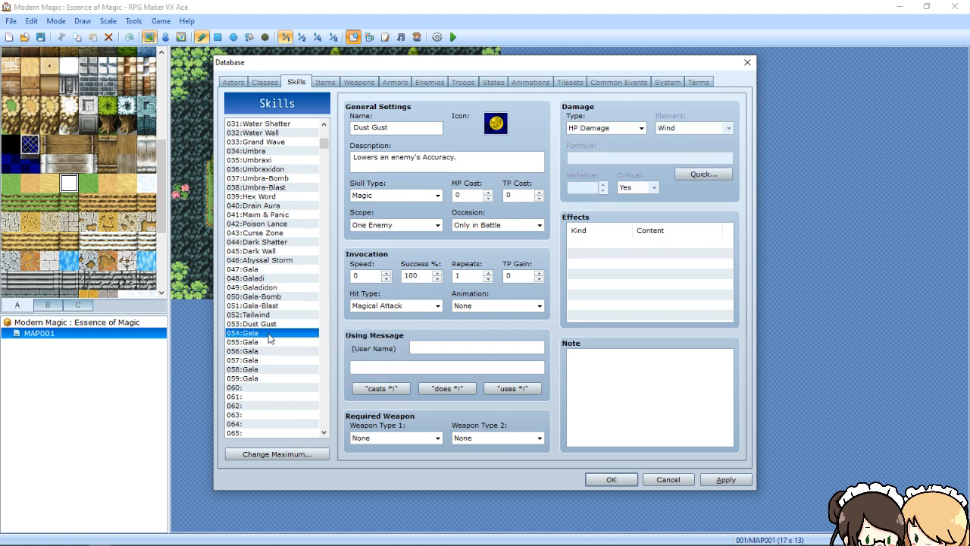
right_click(269, 335)
left_click(298, 355)
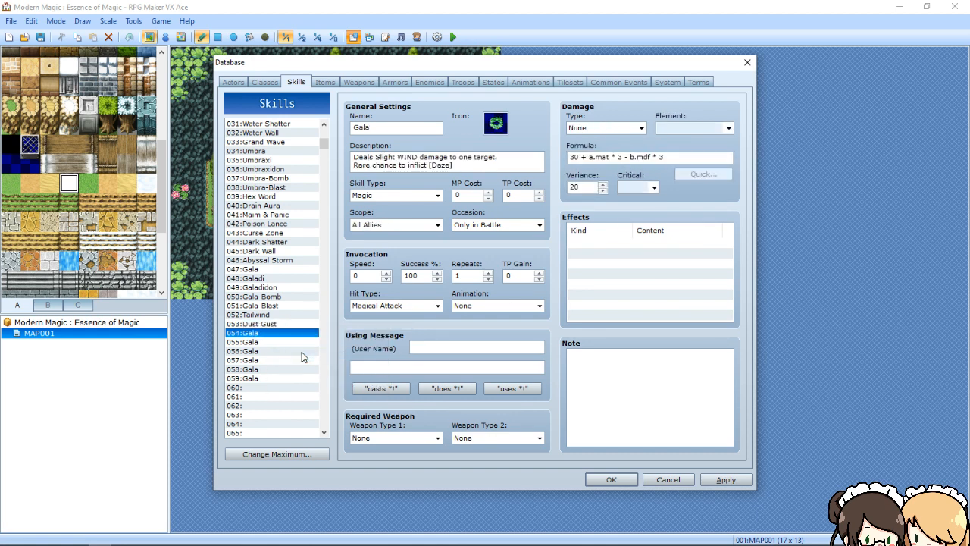
Rename skill 054 as Headwind and replace its description with "Lowers all enemy turn speed."
double_click(455, 165)
left_click(454, 165)
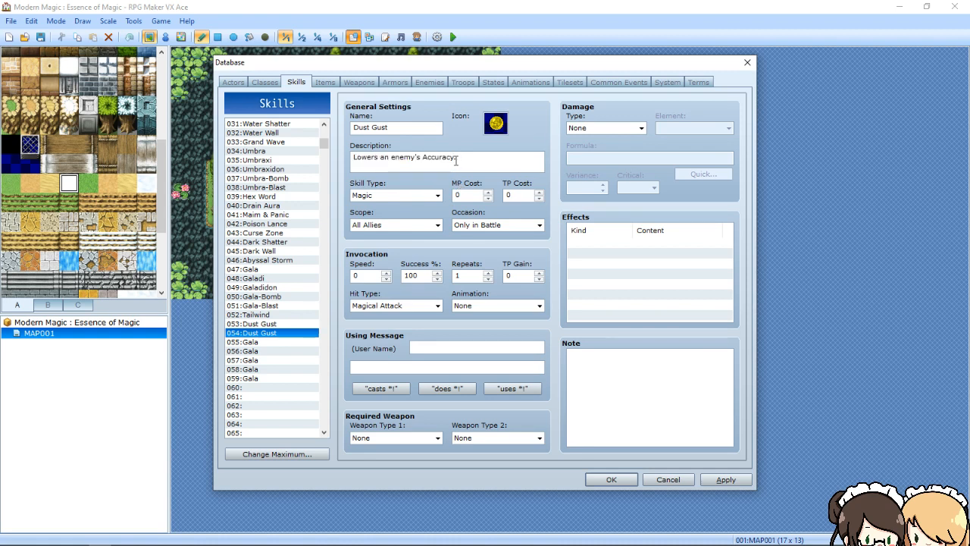
double_click(413, 127)
key("BackSpace")
type("Headwind")
left_click(459, 159)
key("BackSpace")
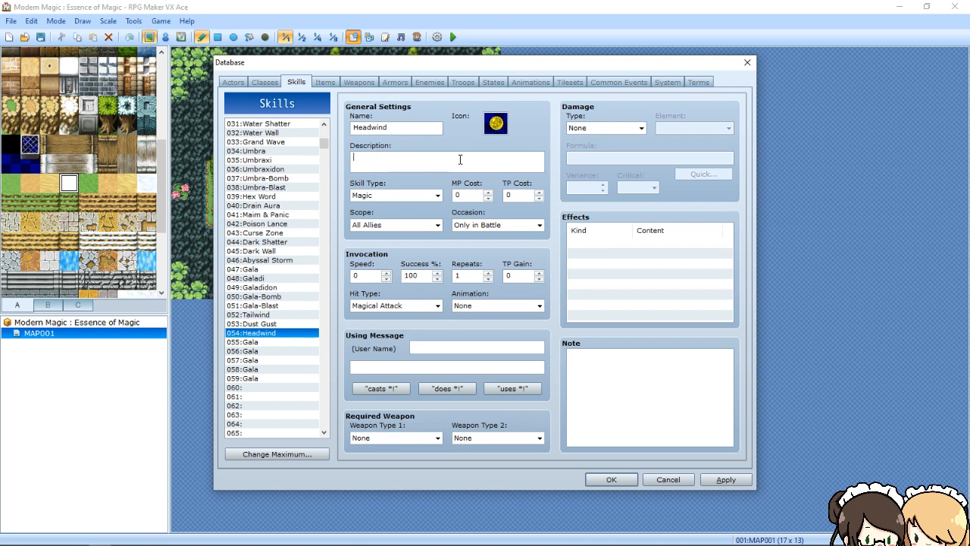
type("Lowers all enemy' turn speed.")
Reword Headwind's description as "Decreases all enemy turn speed." to match the wording style of Tailwind
left_click(257, 315)
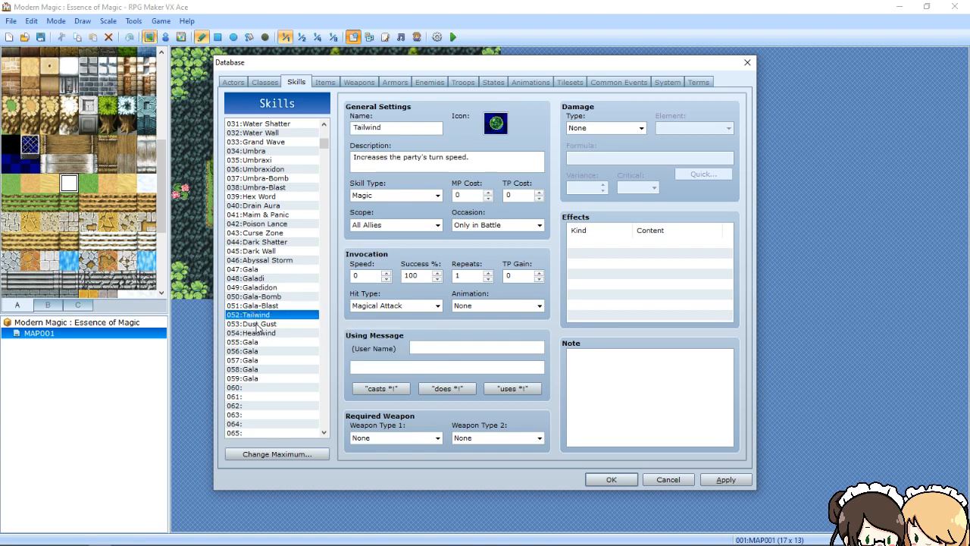
left_click(254, 333)
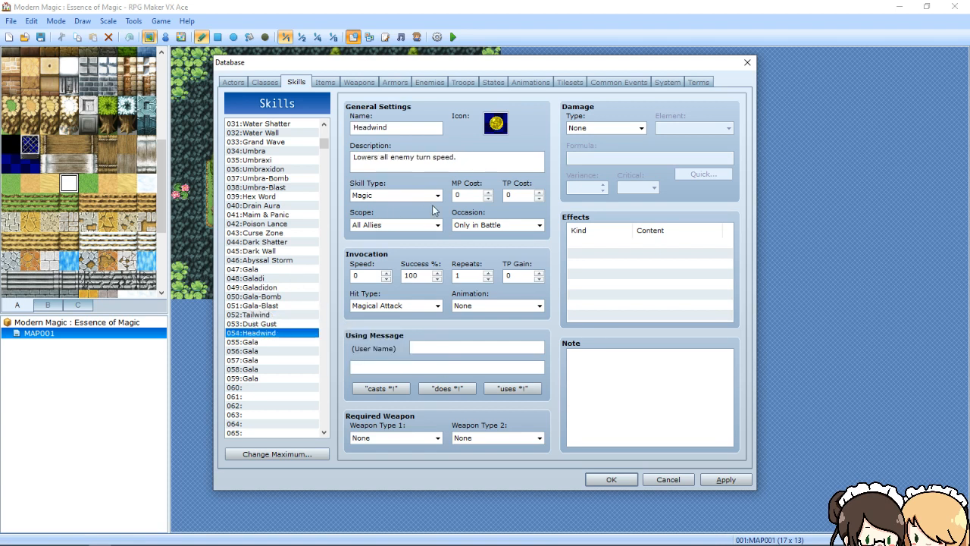
left_click(378, 163)
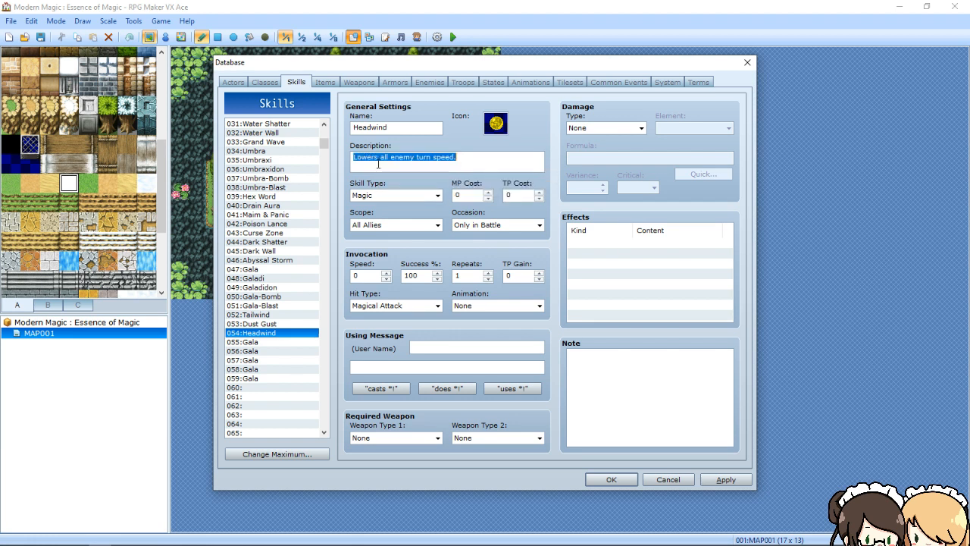
double_click(379, 163)
type("Decrea")
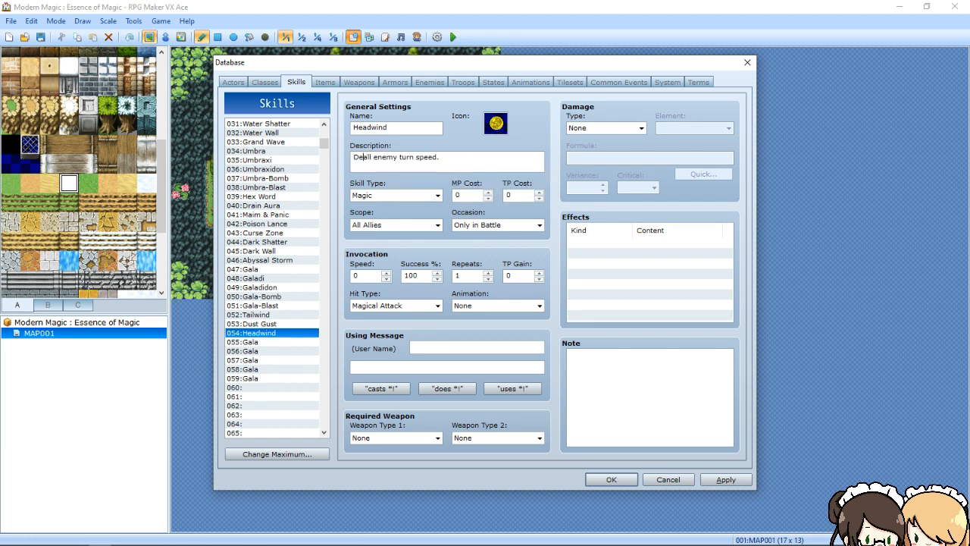
type("ses")
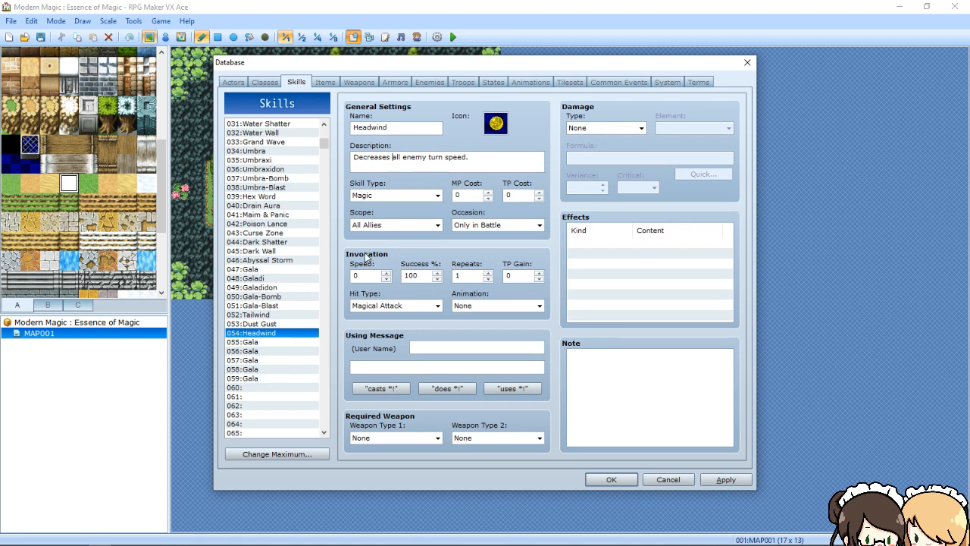
Copy skill 052 Tailwind over the Gala entry in slot 055
left_click(250, 342)
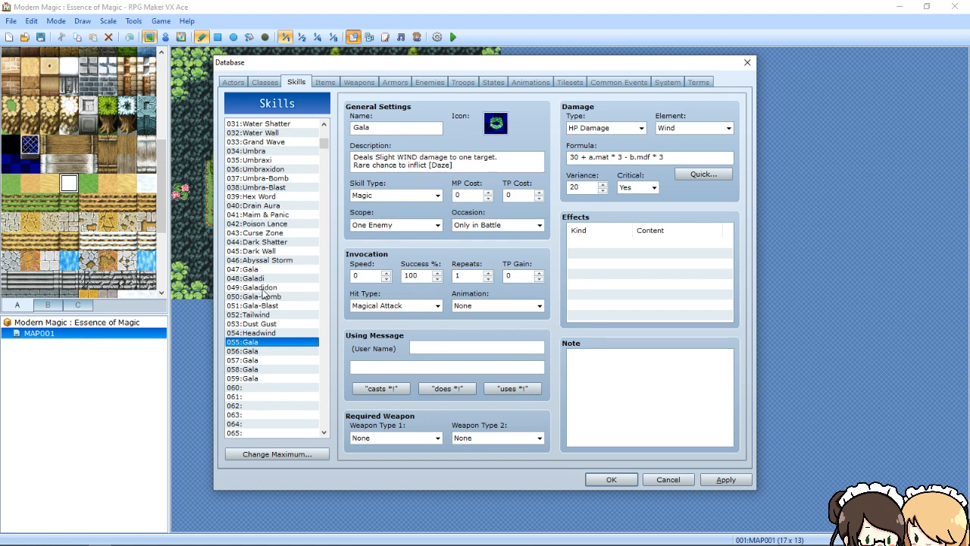
left_click(250, 315)
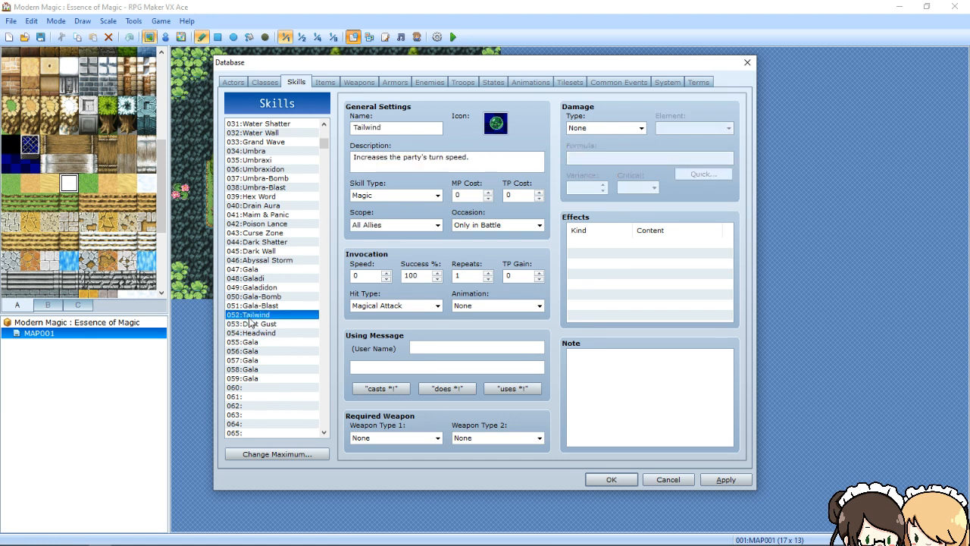
right_click(250, 319)
left_click(271, 326)
left_click(252, 343)
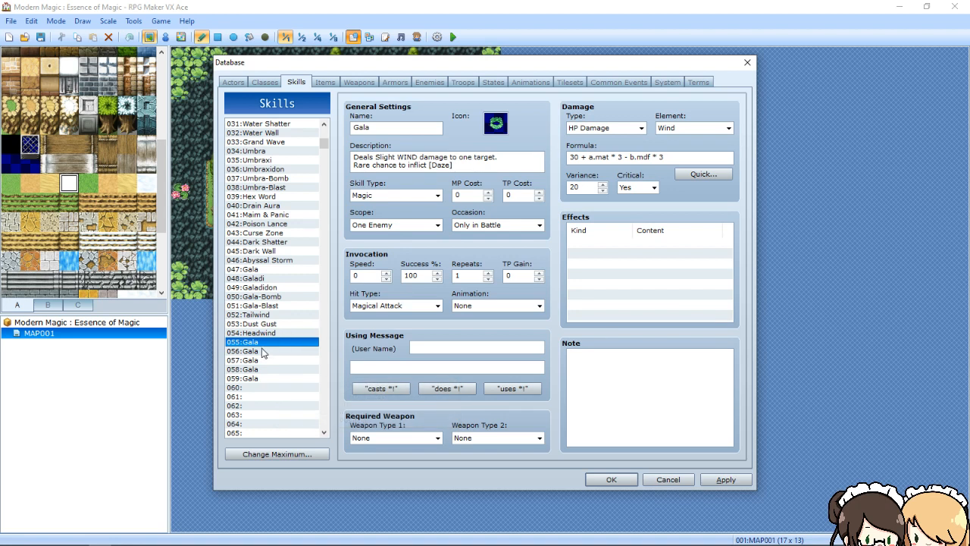
right_click(263, 349)
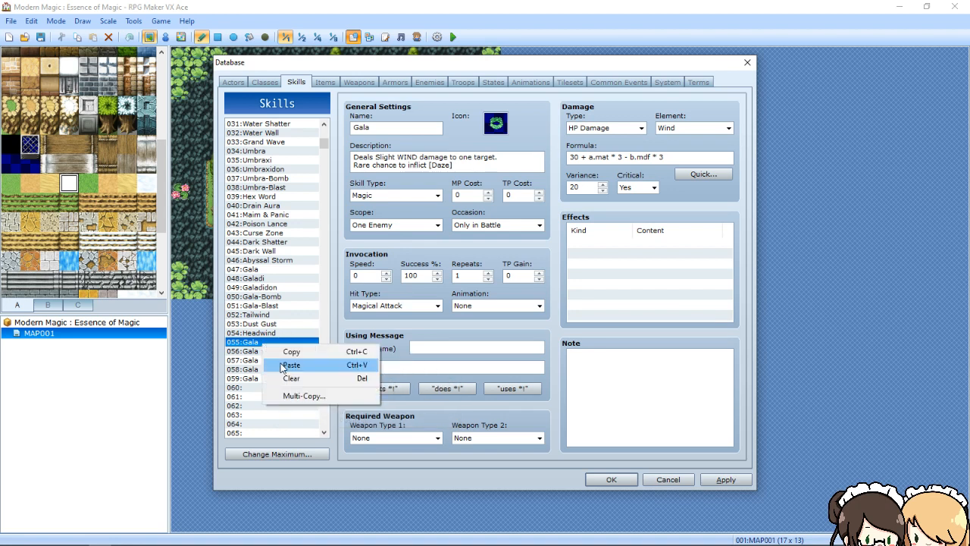
left_click(290, 364)
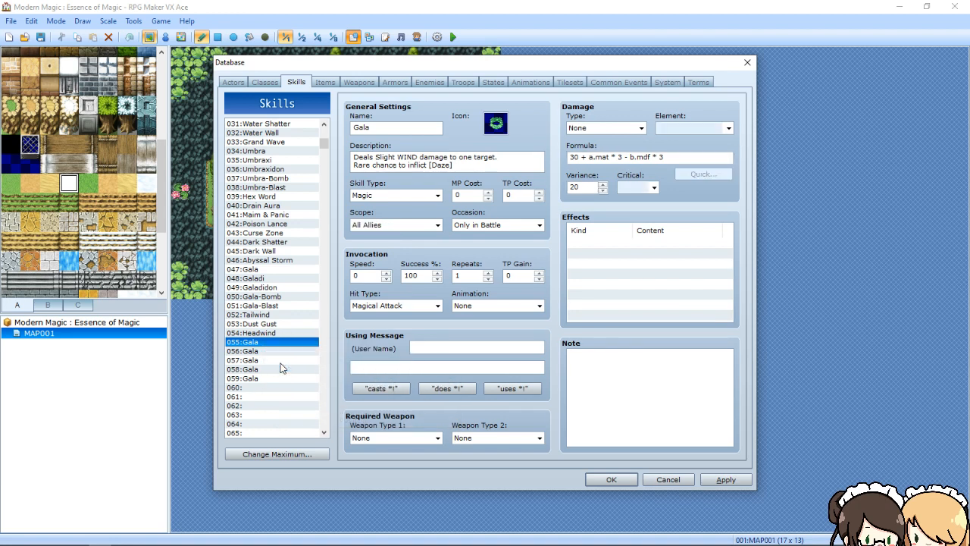
Rename skill 055 as Strong Gale
double_click(383, 129)
key("BackSpace")
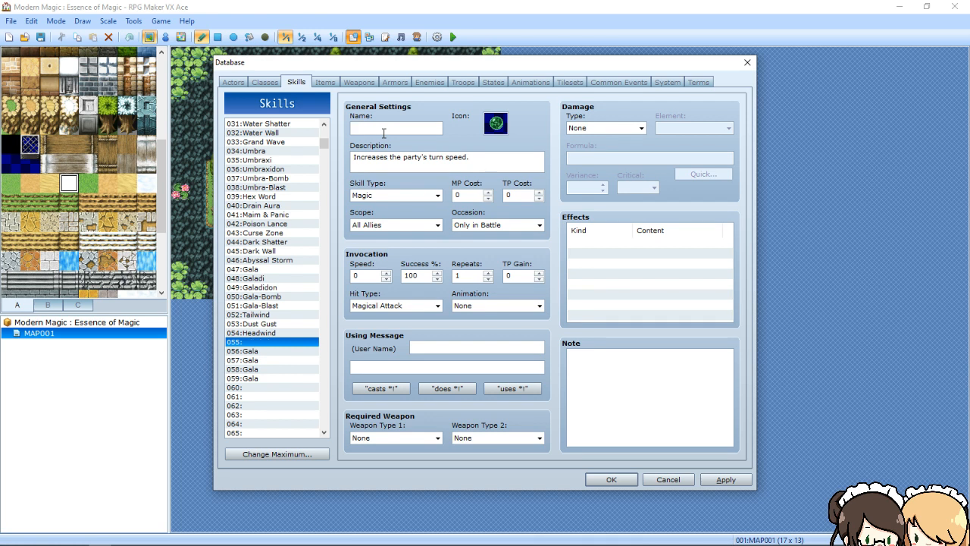
type("Strong Gale")
Replace Strong Gale's description with "Rare chance to remove an enemy from combat." and, on a second line, "(Ineffective against stronger foes)"
triple_click(423, 163)
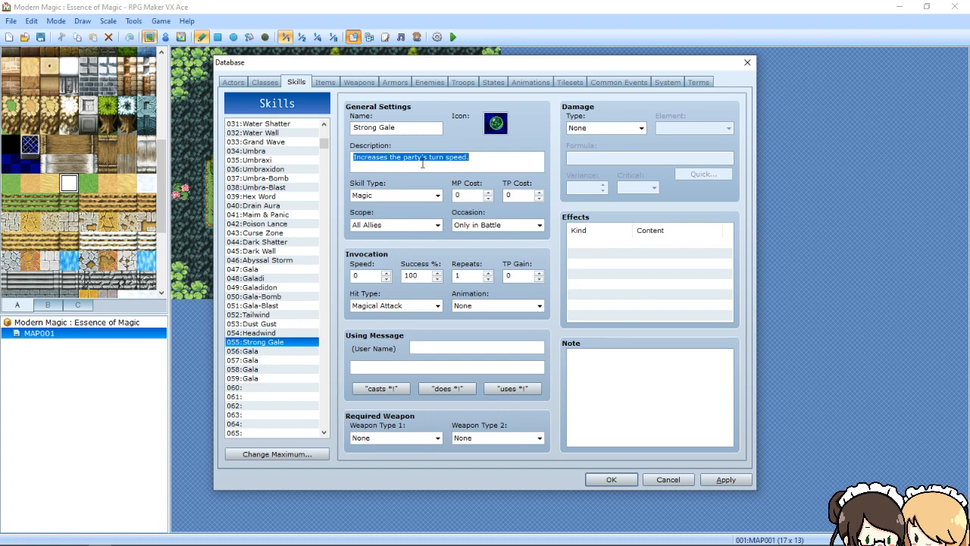
key("BackSpace")
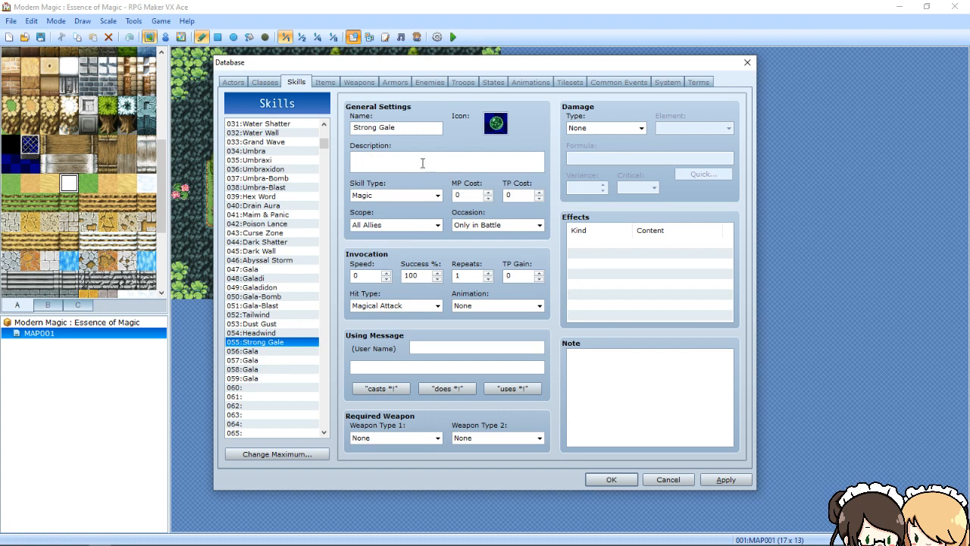
type("Rare chance to remove an enemy from comb")
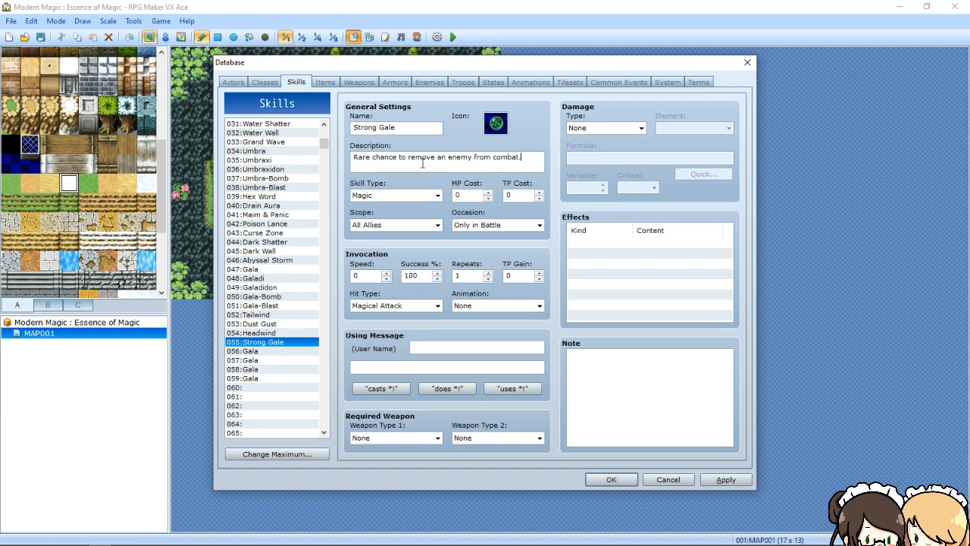
type("at. ")
type("(")
key("Return")
type("(Ineffective against stronger foes")
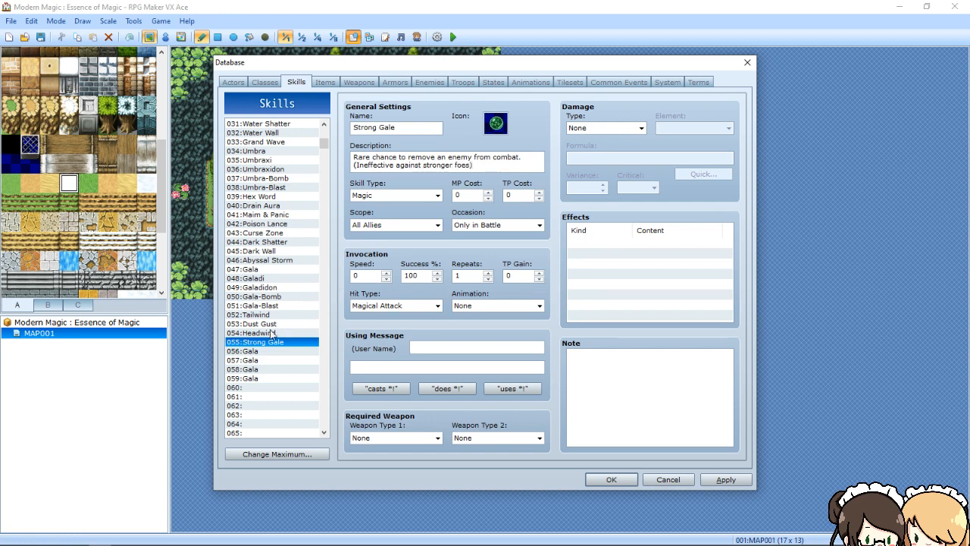
Copy skill 043 Curse Zone over the Gala entry in slot 056
left_click(250, 352)
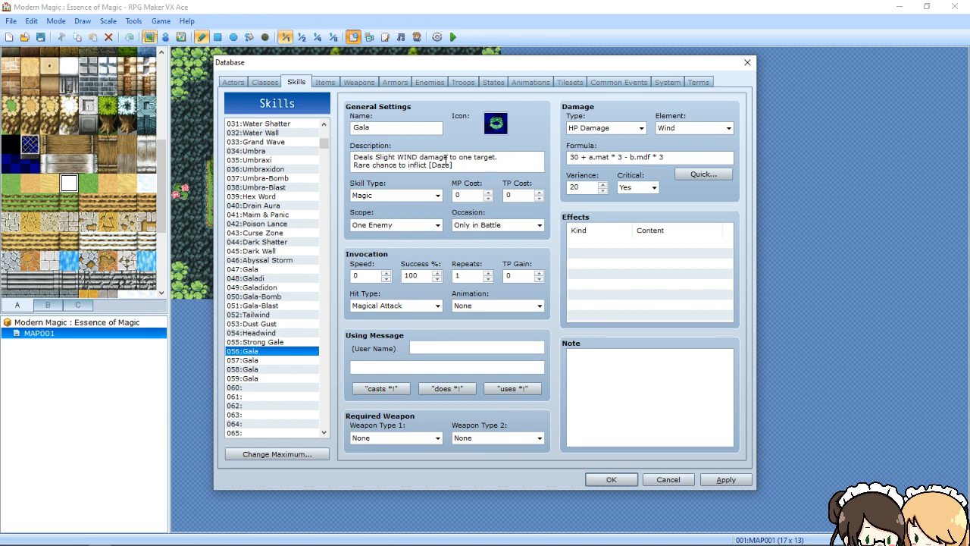
double_click(416, 127)
left_click(284, 243)
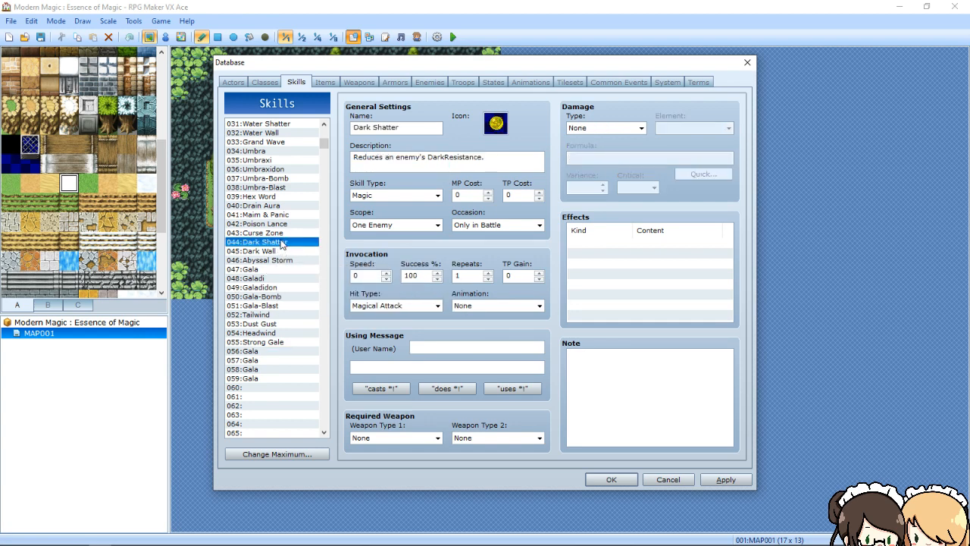
left_click(281, 234)
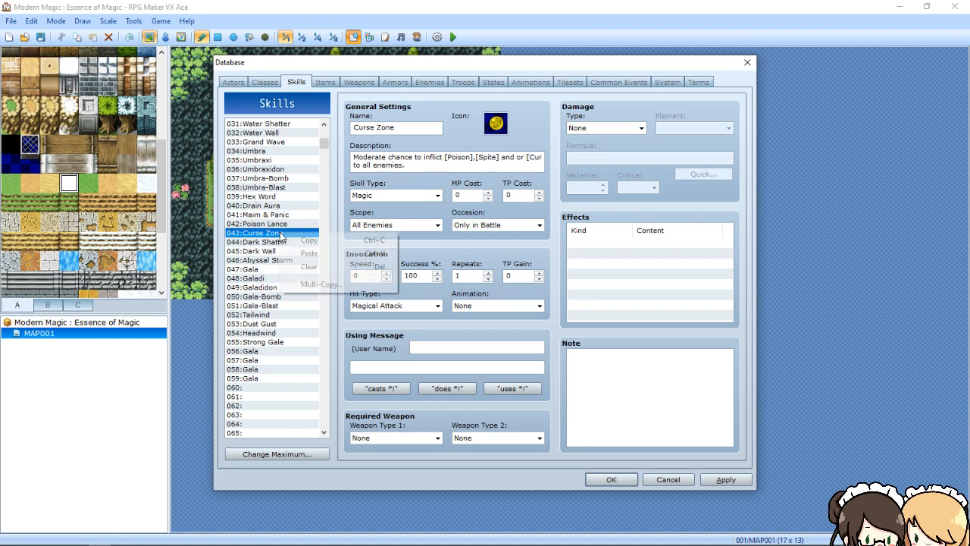
right_click(282, 234)
left_click(306, 243)
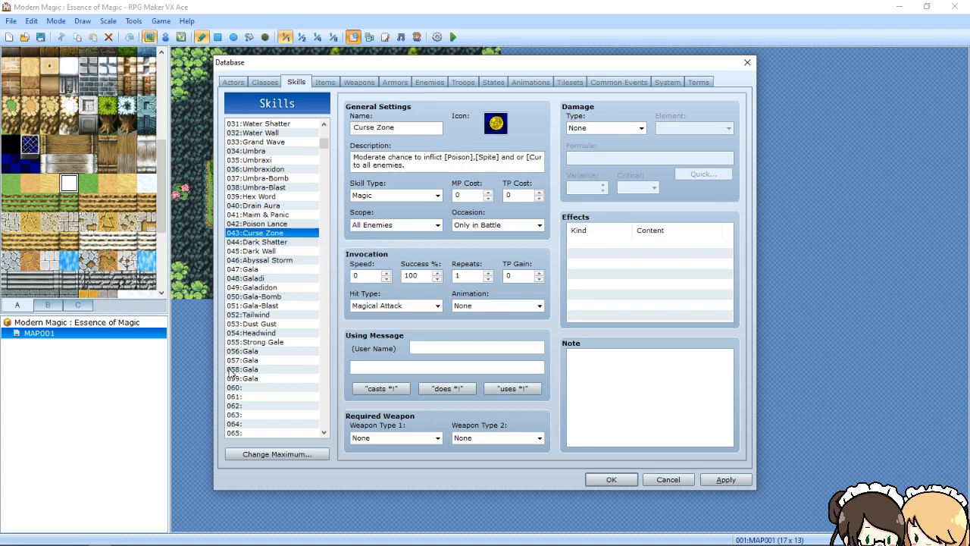
left_click(257, 353)
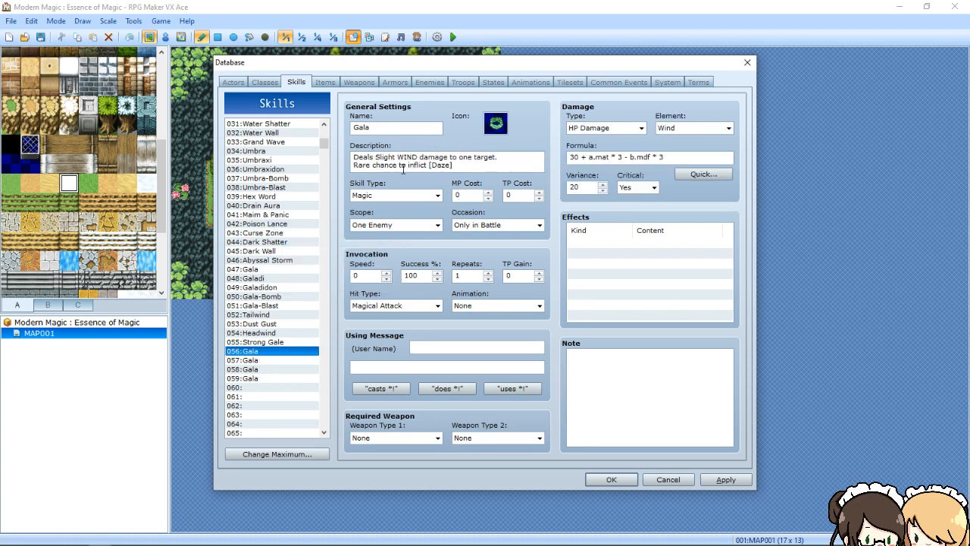
right_click(264, 353)
left_click(296, 370)
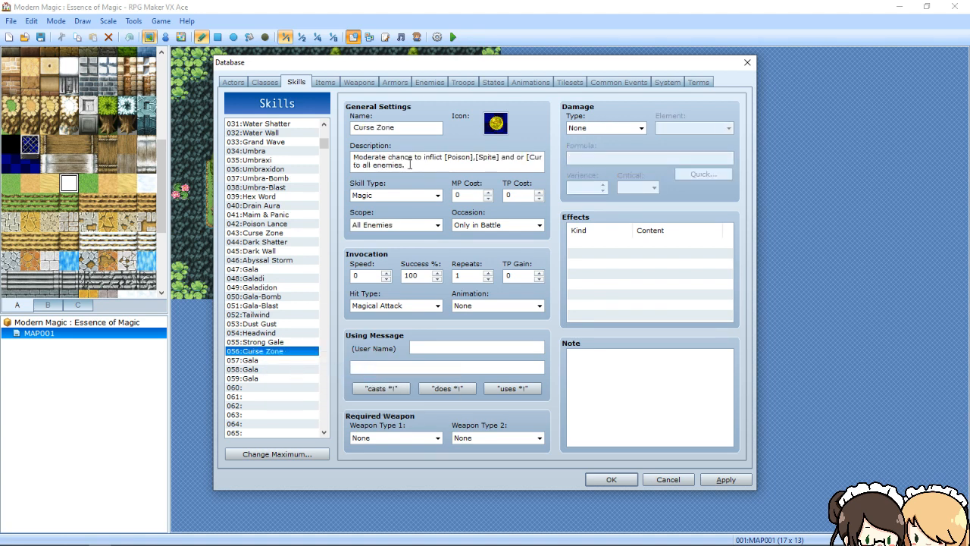
Rename skill 056 as Dizzy Gust
double_click(413, 129)
key("BackSpace")
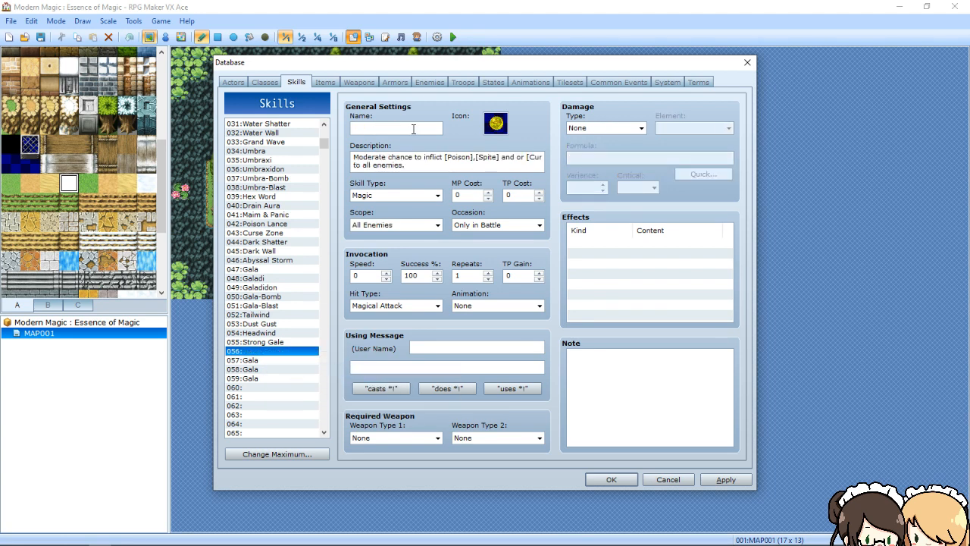
type("Dizzy Gust")
Edit Dizzy Gust's description to read "Moderate chance to inflict [Daze] to all enemies." on a single line
left_click_drag(526, 158, 438, 156)
key("BackSpace")
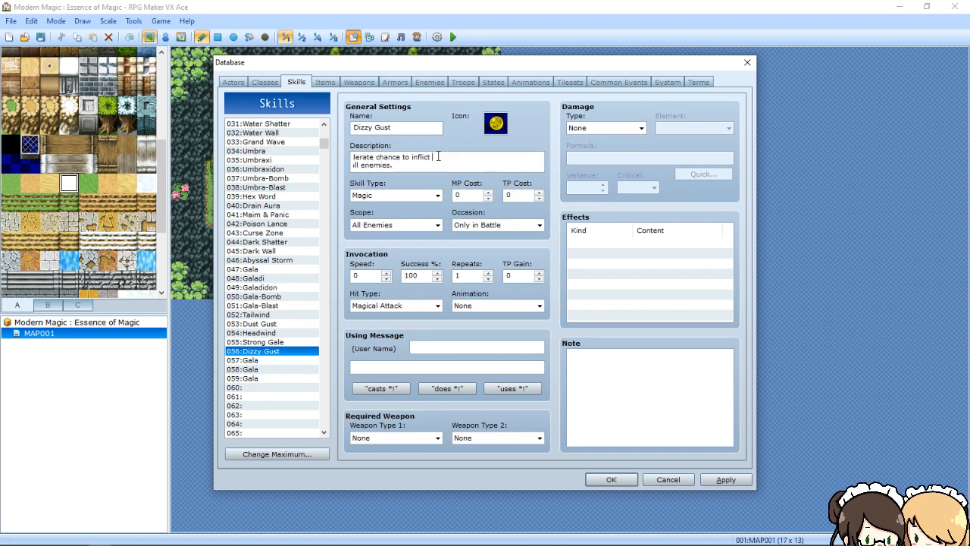
type("[Daze]")
left_click_drag(394, 165, 358, 168)
left_click(353, 167)
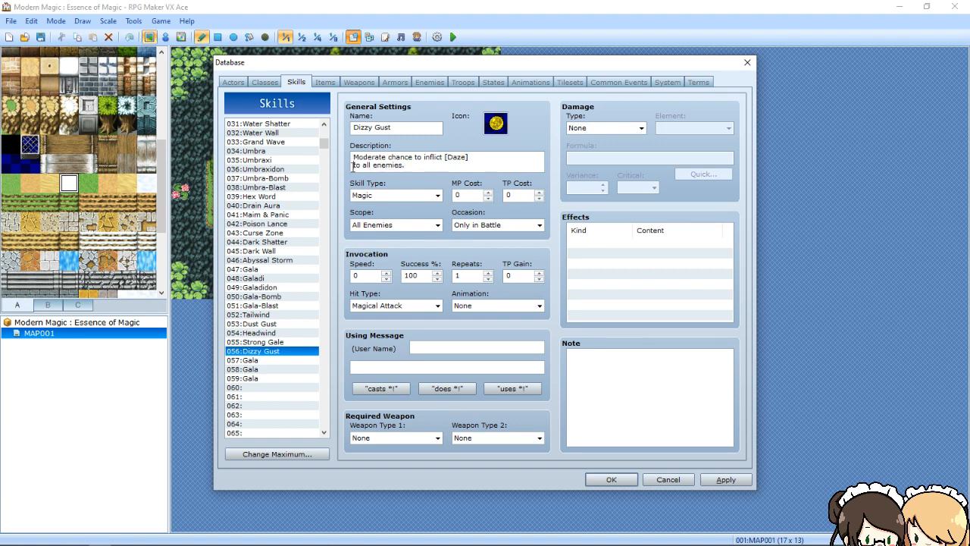
key("BackSpace")
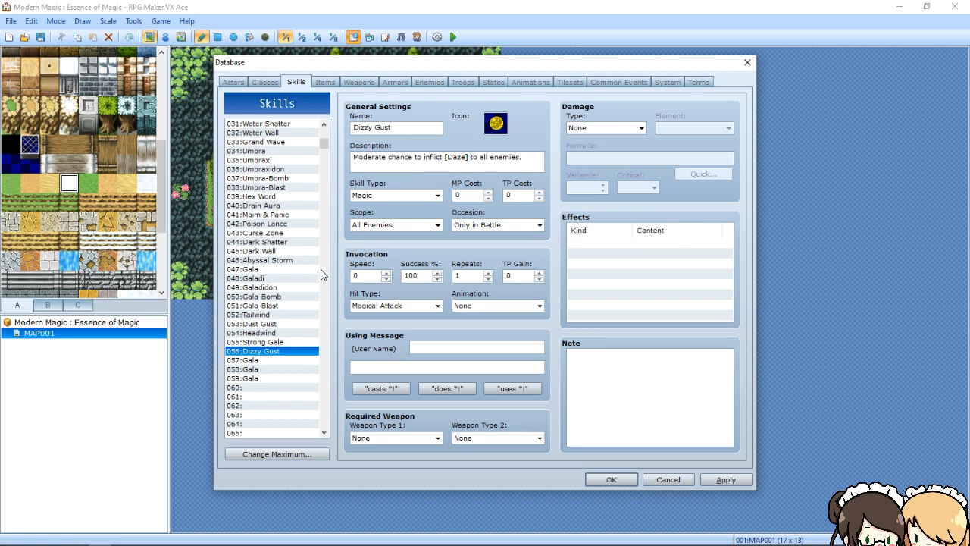
Paste the copied Curse Zone skill over the Gala entry in slot 057 and rename it Wind Shatter
left_click(259, 360)
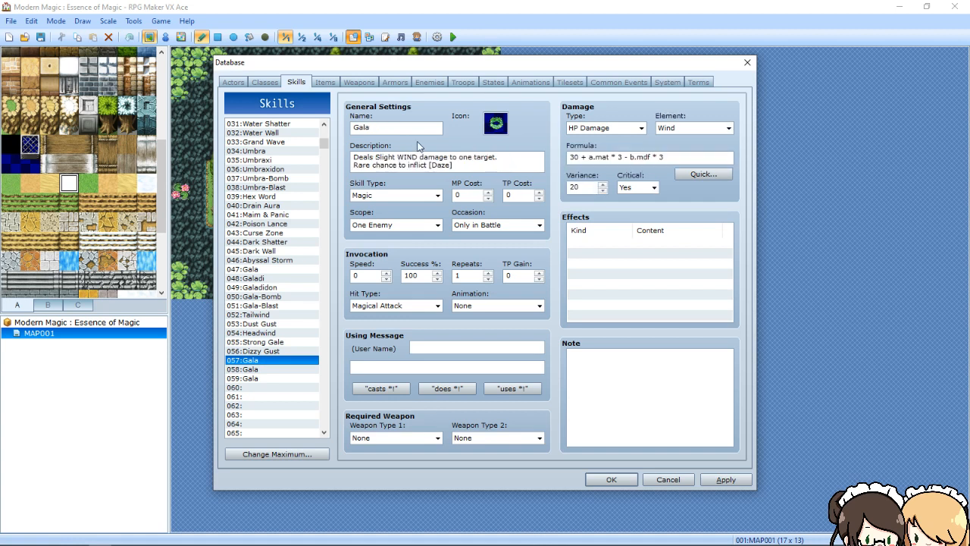
right_click(254, 364)
left_click(277, 381)
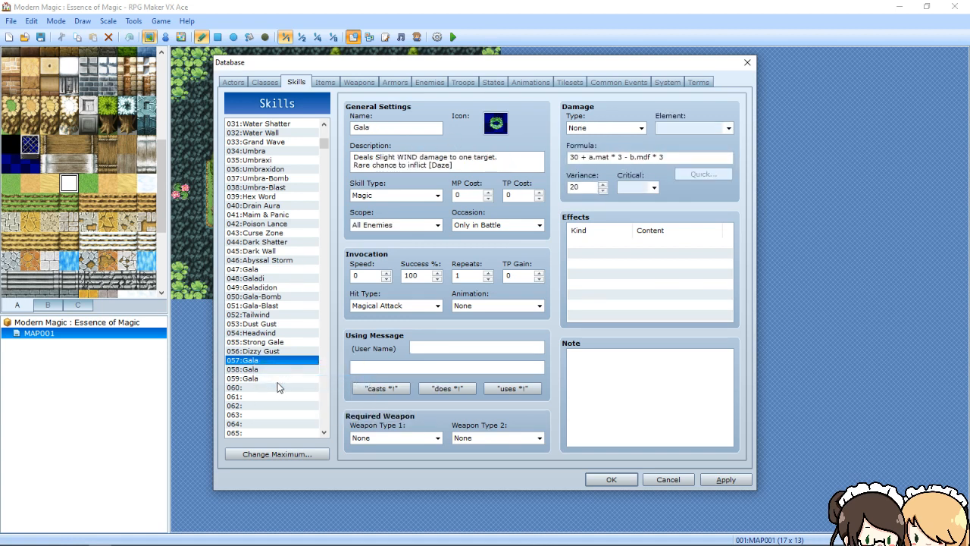
double_click(422, 134)
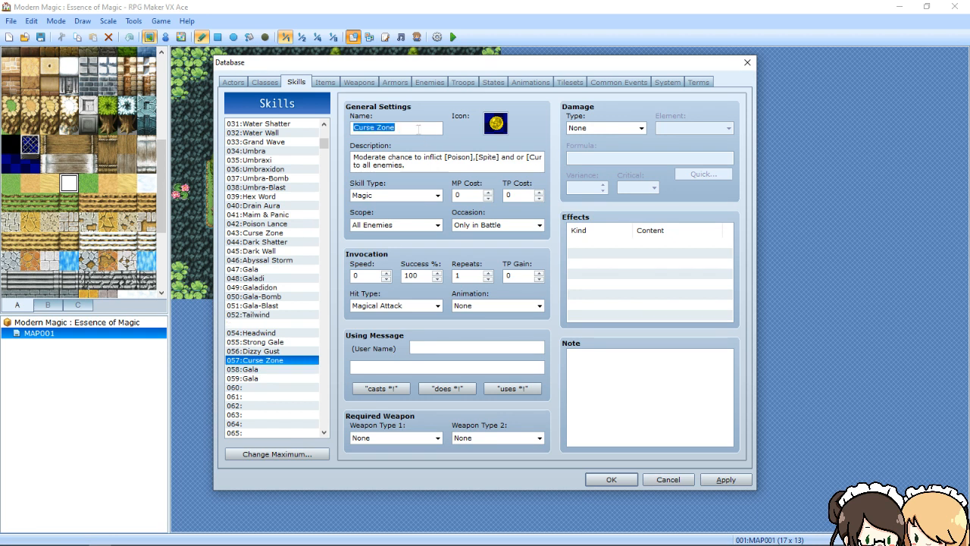
type("Wind")
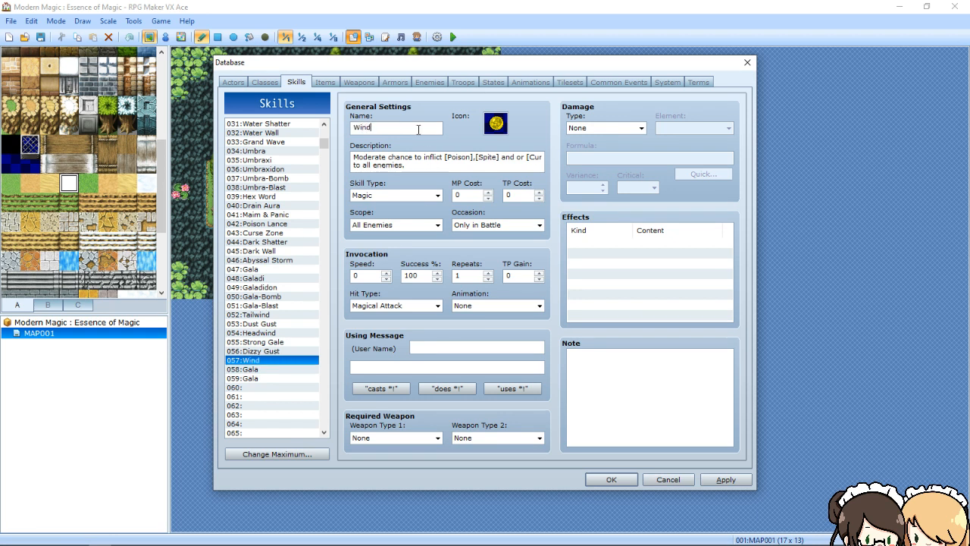
type(" Shatter")
Replace Wind Shatter's description with the opening word "Reduces" and set its scope to One Enemy
left_click(434, 156)
key("ctrl+a")
key("BackSpace")
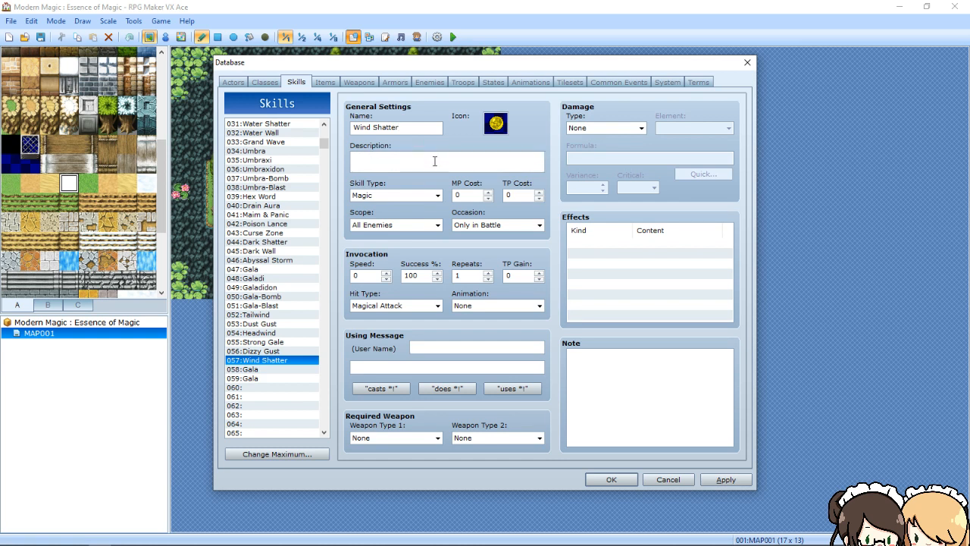
type("Reduces")
left_click(418, 225)
left_click(391, 244)
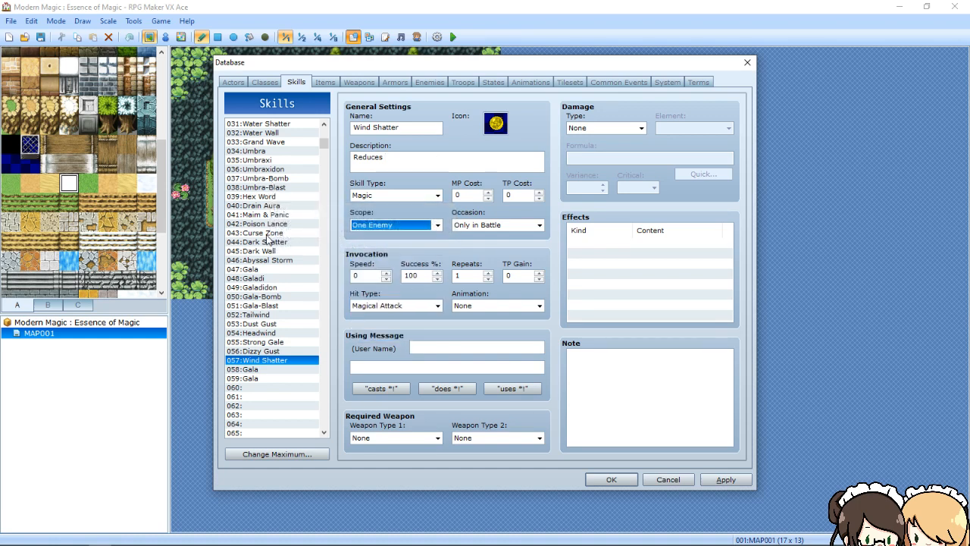
Complete Wind Shatter's description so it reads "Reduces an enemy's wind resistance.", using the Dark Shatter skill's wording as reference
left_click(266, 242)
left_click(264, 251)
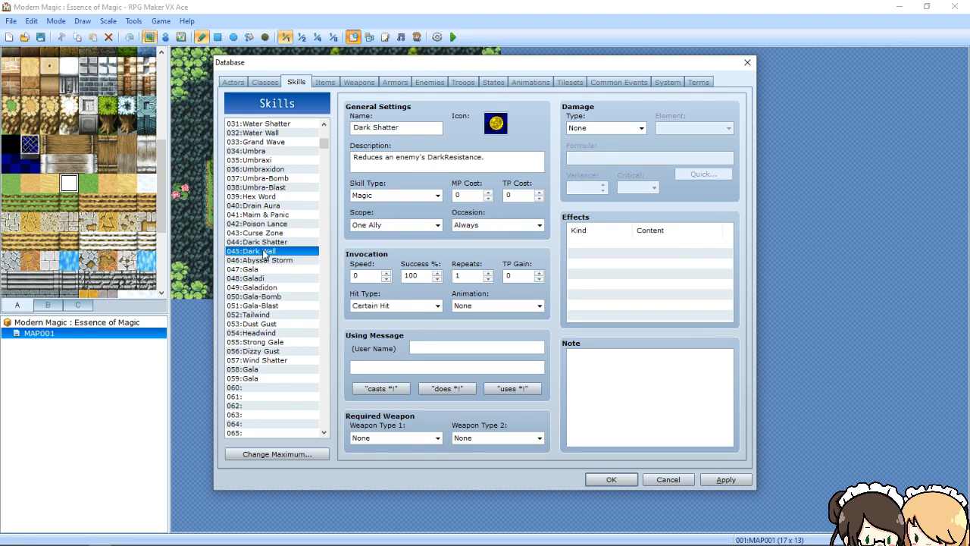
left_click(255, 361)
left_click(402, 156)
left_click(402, 156)
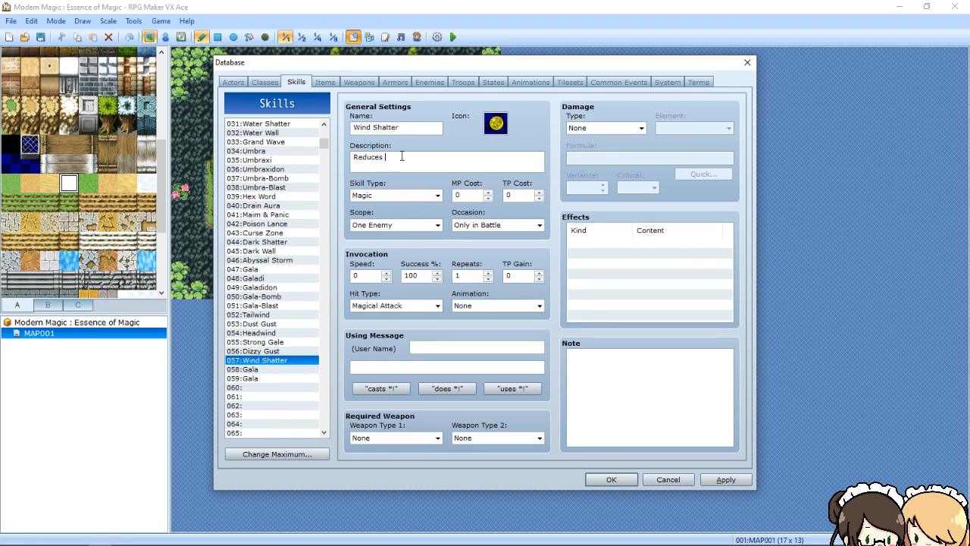
type("an enemy;s;s")
key("BackSpace")
type("'s wind resistance.")
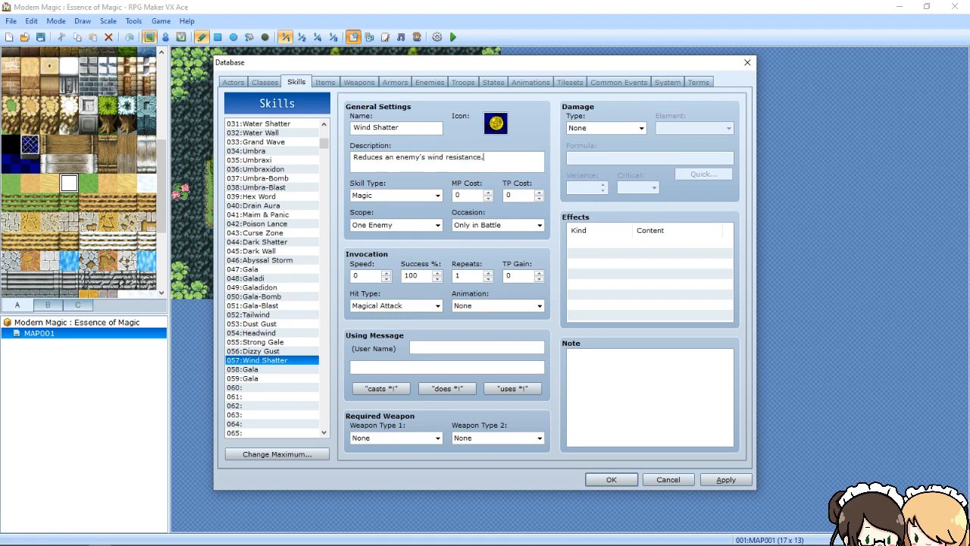
Copy the Dark Wall skill over the Gala entry in slot 058 and rename it Wind Wall
left_click(250, 369)
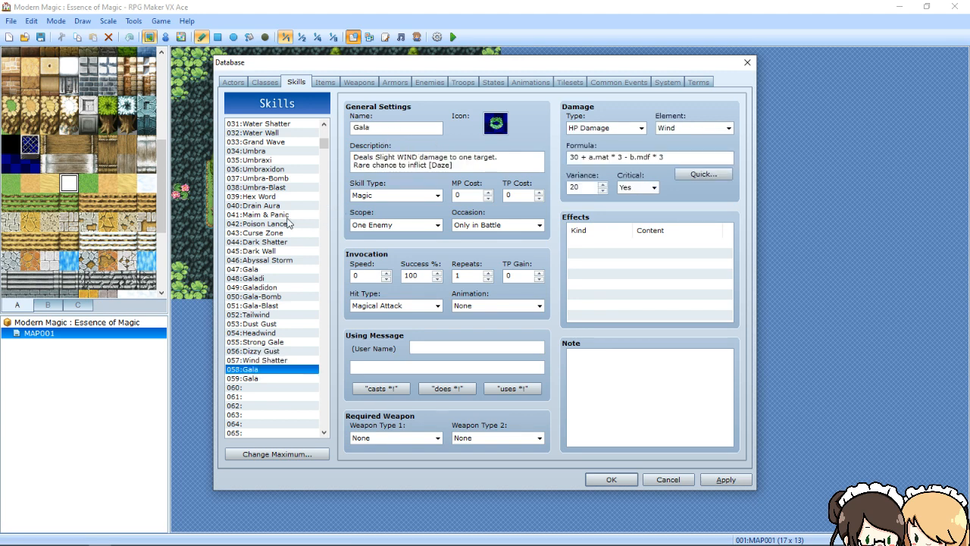
left_click(263, 251)
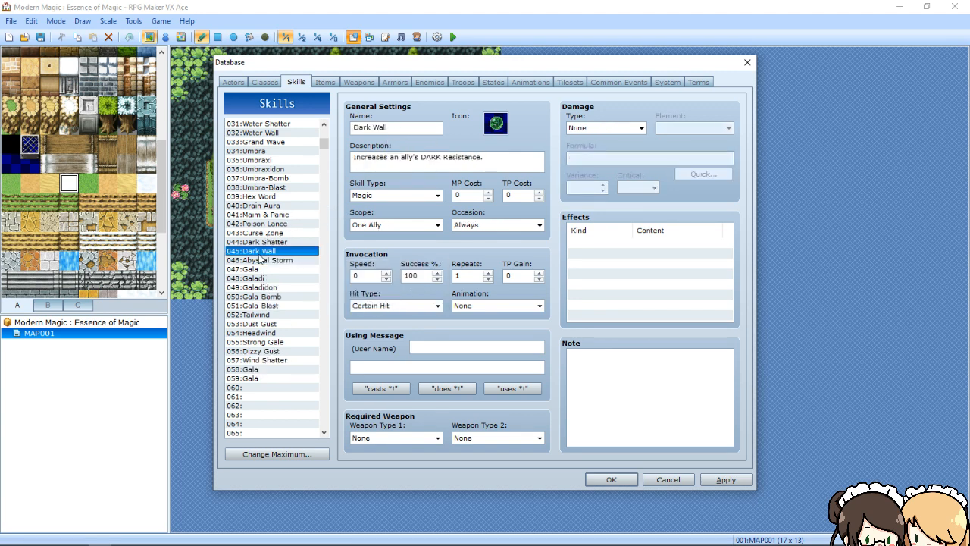
right_click(259, 254)
left_click(287, 263)
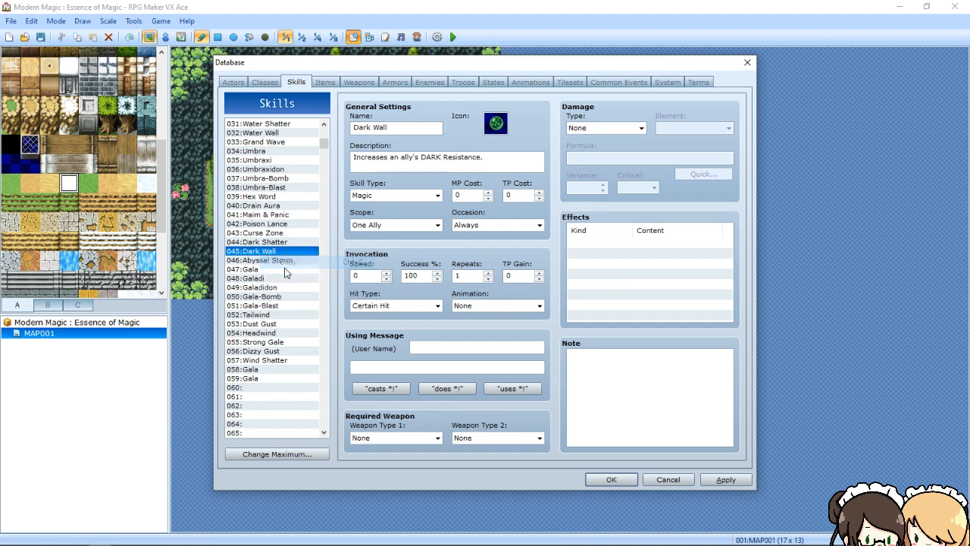
left_click(257, 369)
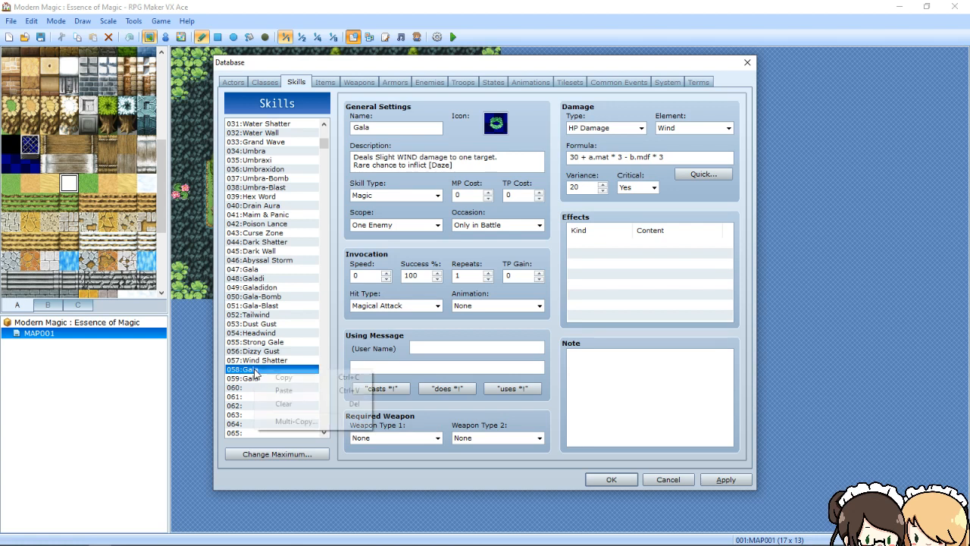
right_click(257, 372)
left_click(284, 393)
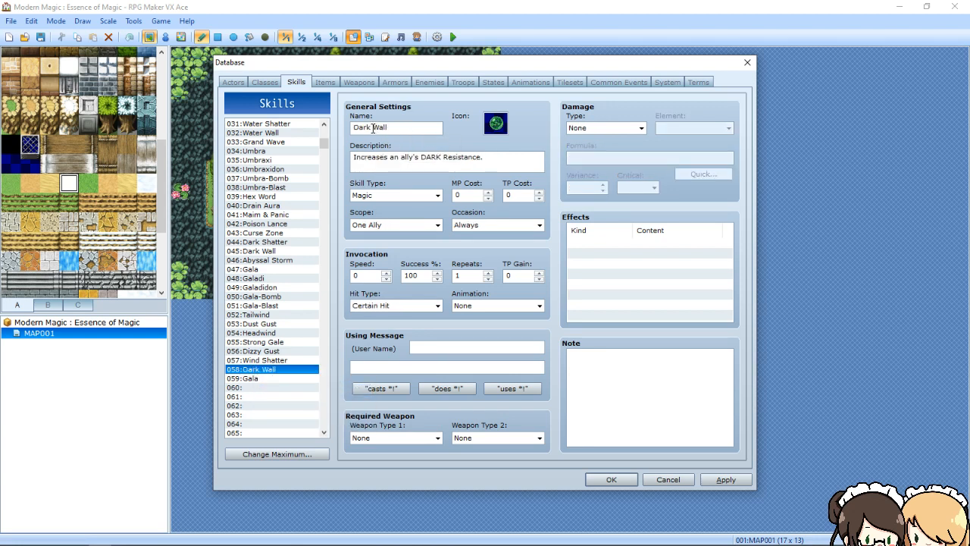
double_click(371, 128)
type("Wind")
Replace the word DARK with WIND in Wind Wall's description
left_click(441, 157)
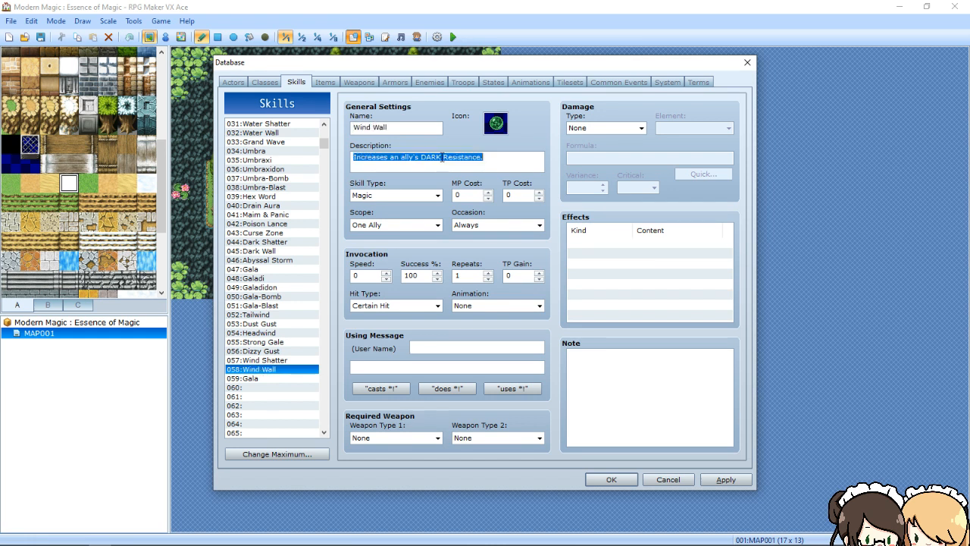
left_click(441, 157)
key("BackSpace")
key("BackSpace")
key("BackSpace")
key("BackSpace")
type("WIN")
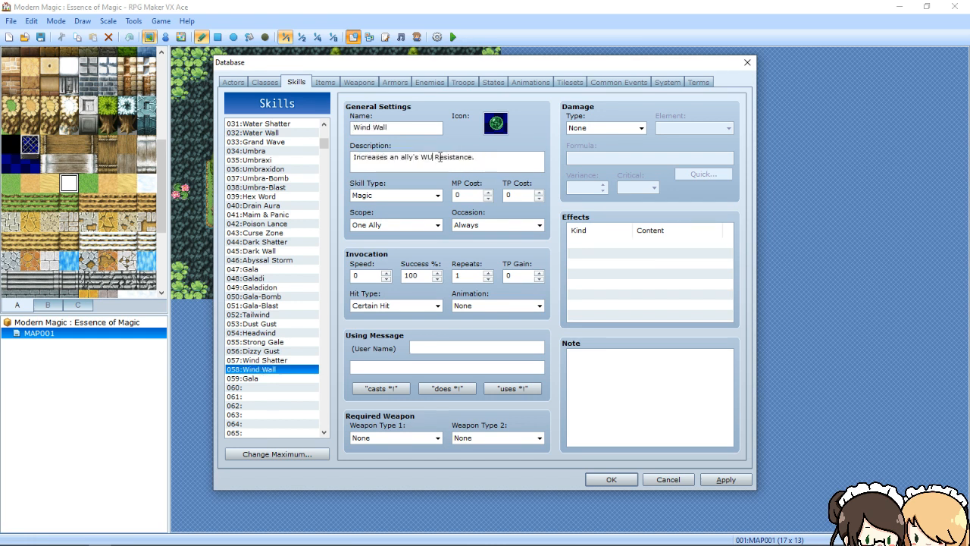
type("D")
Clear the description of the Gala entry in slot 059 and rename the skill Slicing Current
left_click(254, 378)
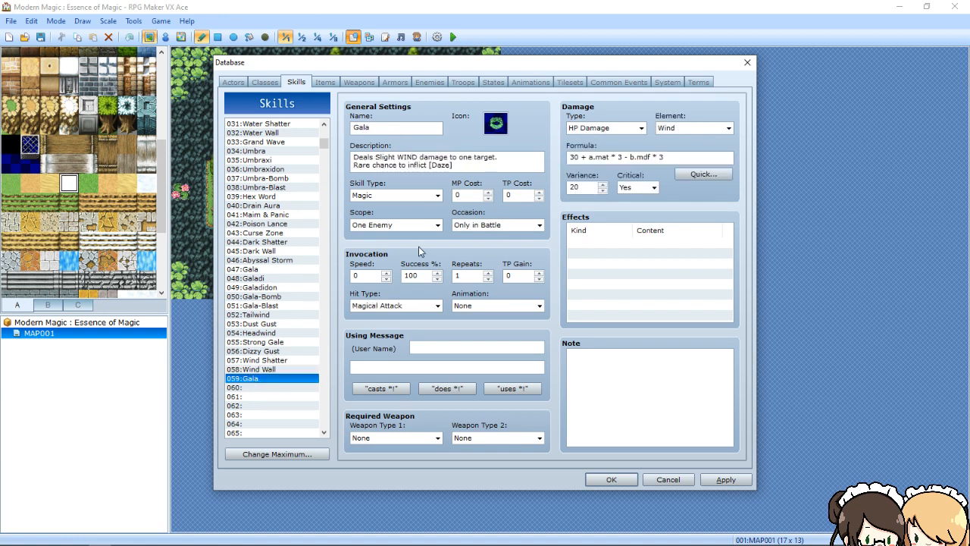
key("ctrl+a")
key("BackSpace")
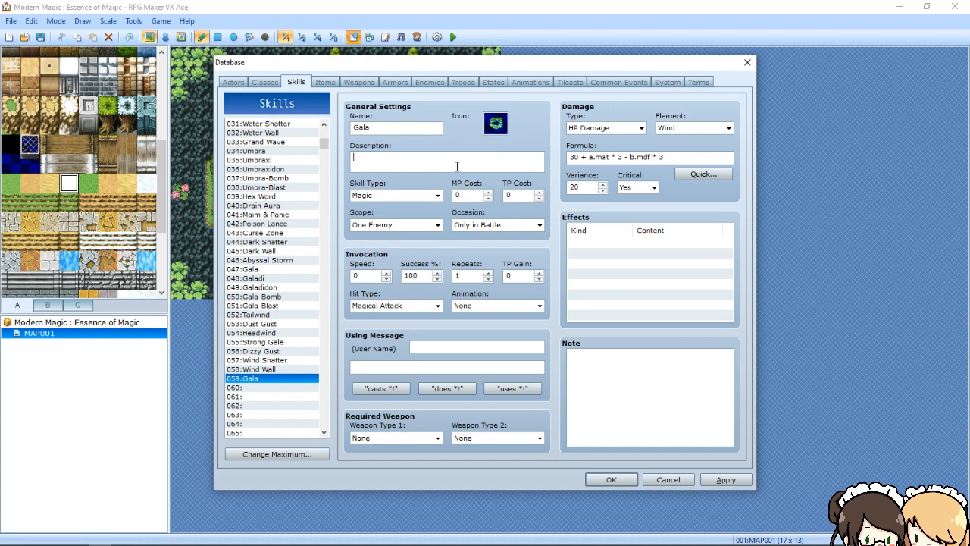
double_click(376, 127)
key("BackSpace")
type("Thyph")
key("BackSpace")
key("BackSpace")
type("Slicing Current")
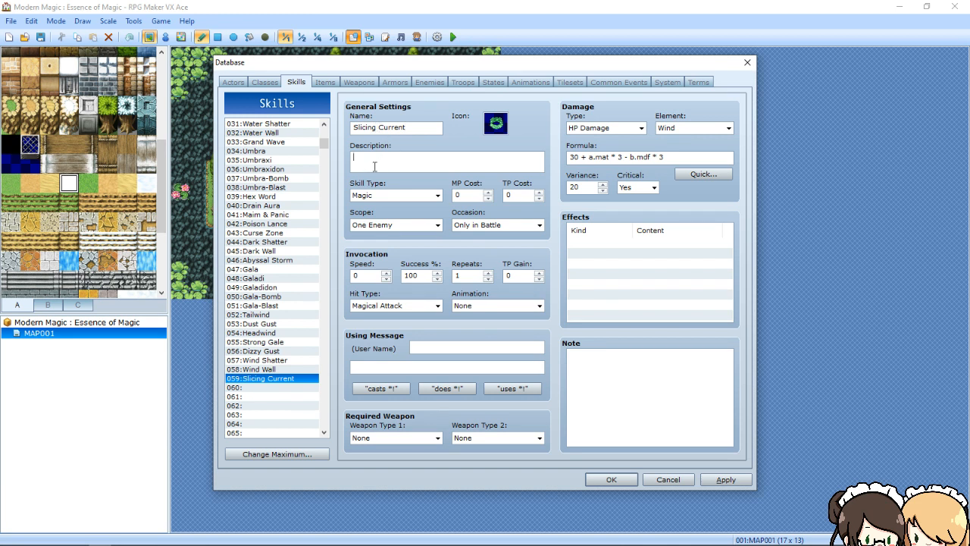
Fill Slicing Current's description with a copy of Grand Wave's description
type("Deals")
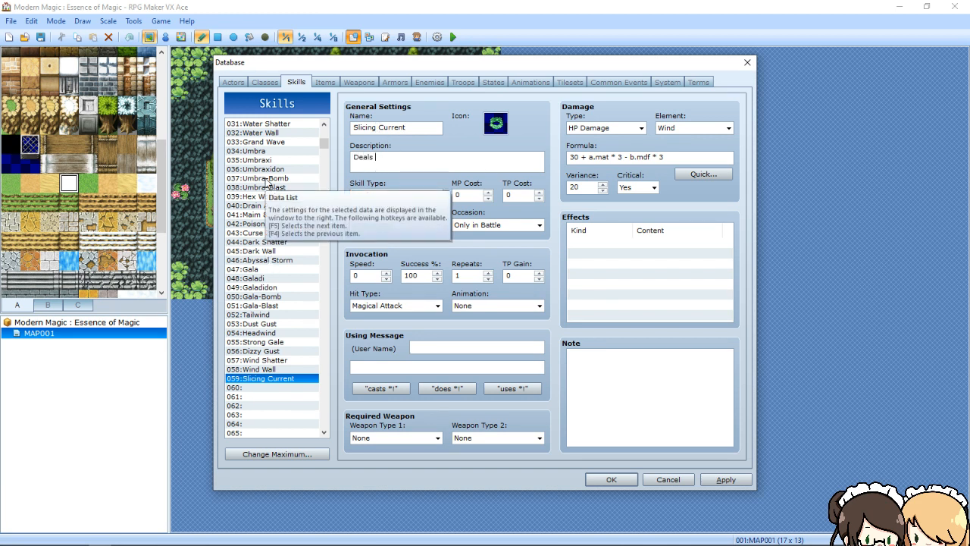
left_click(275, 133)
left_click(272, 142)
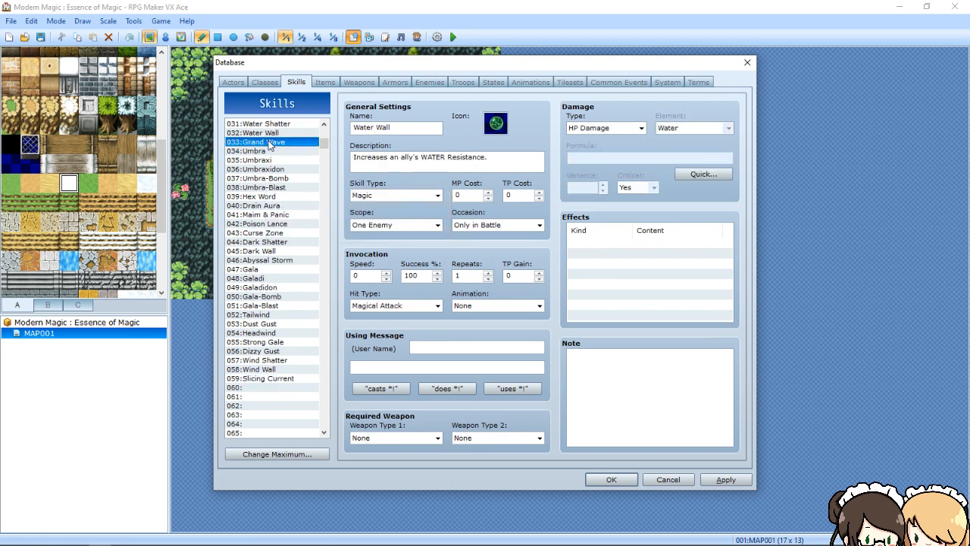
left_click(351, 160)
key("ctrl+a")
right_click(353, 159)
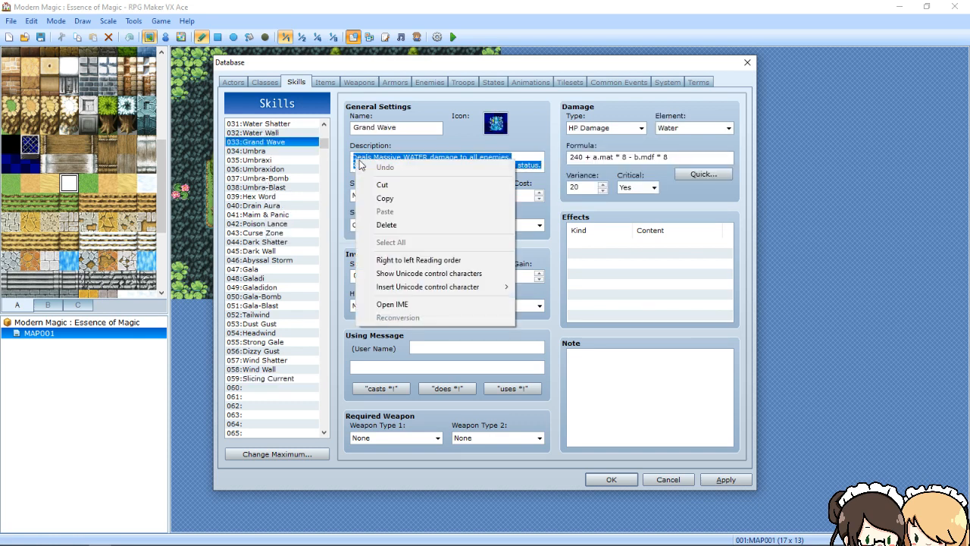
left_click(379, 199)
left_click(277, 378)
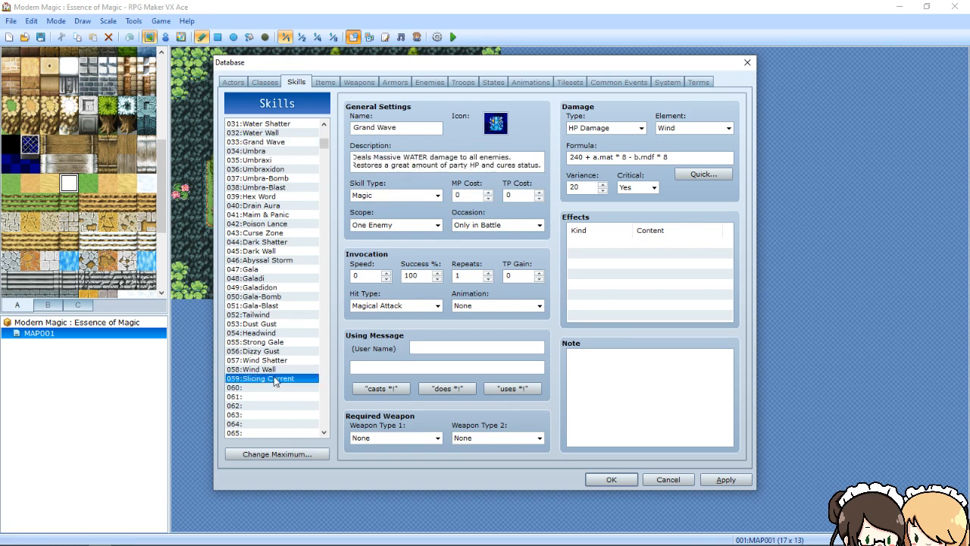
left_click(394, 158)
key("ctrl+a")
key("BackSpace")
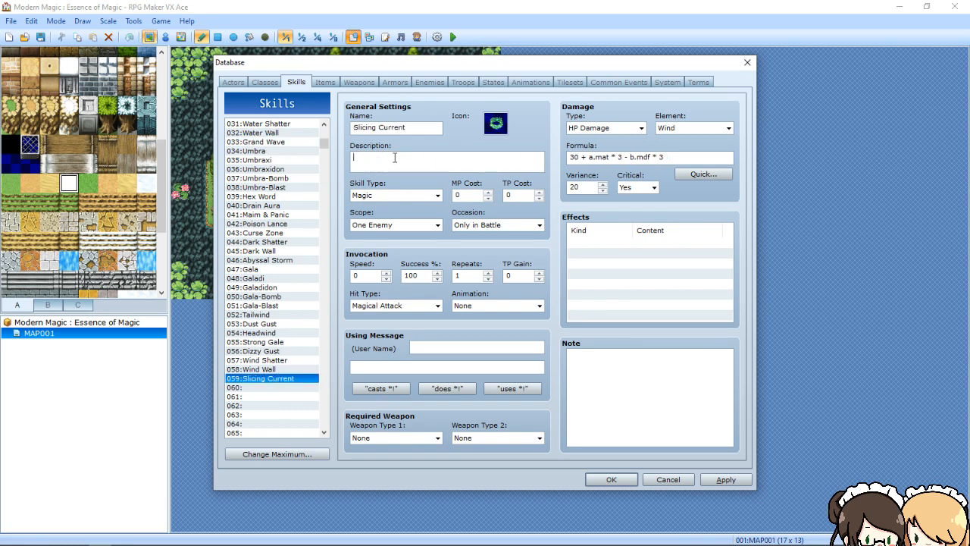
key("ctrl+v")
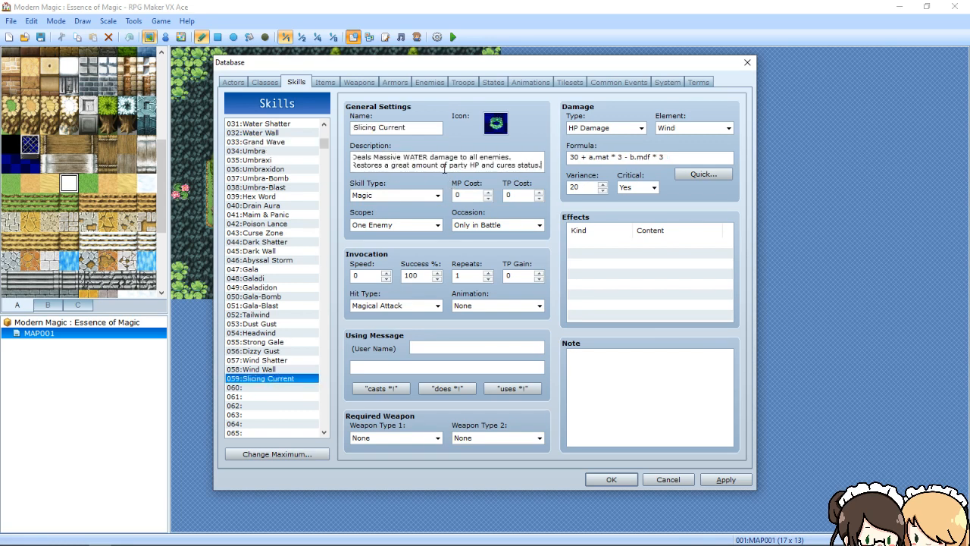
Change the element named in the first line of Slicing Current's description from WATER to Wind
key("BackSpace")
key("BackSpace")
key("BackSpace")
key("BackSpace")
type("ind")
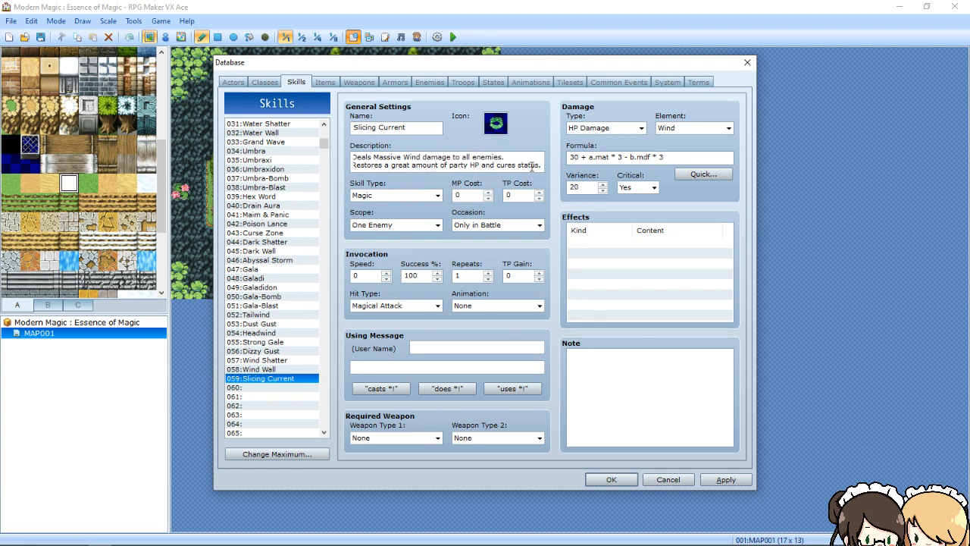
Replace the description's second line with "Increases the party's turn speed, decreases all enemy turn speed." and apply the database changes
left_click_drag(543, 166, 337, 185)
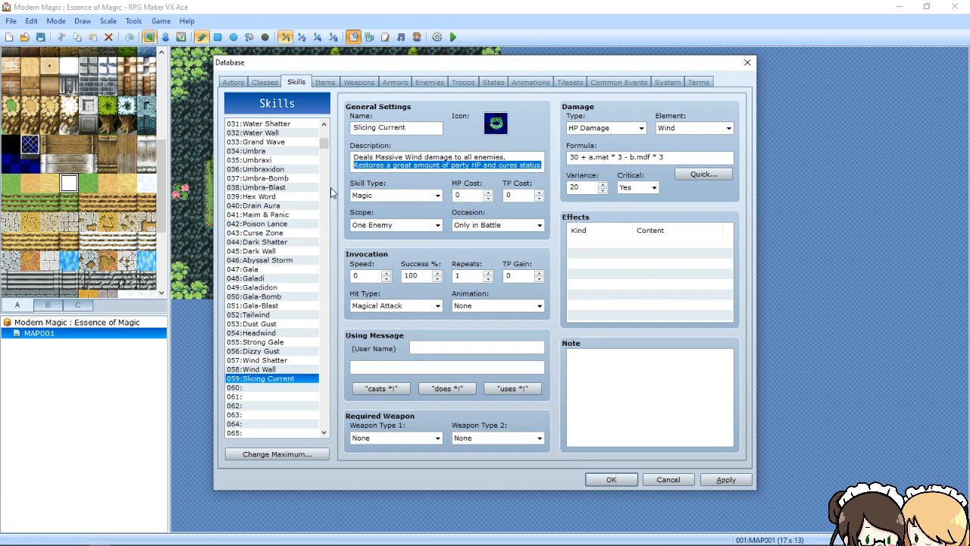
key("BackSpace")
type("In")
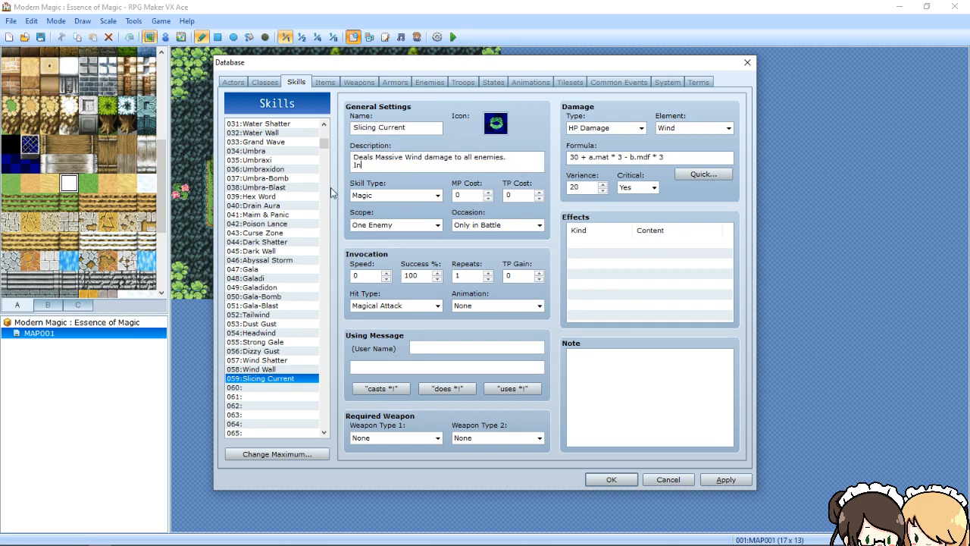
type("cre")
type("es the party's m")
key("BackSpace")
type("turn spe")
type("ed")
type(".")
type(" dec")
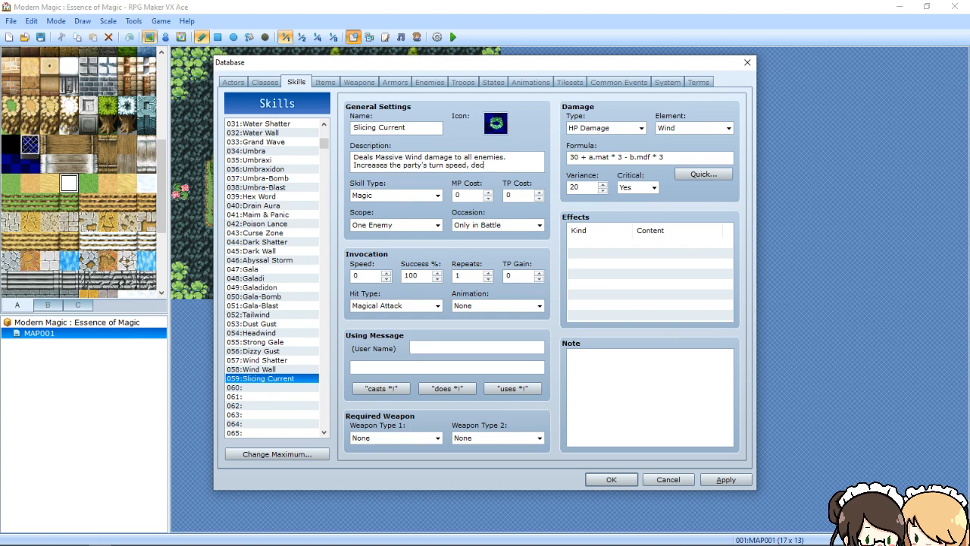
type("reases all enemy t")
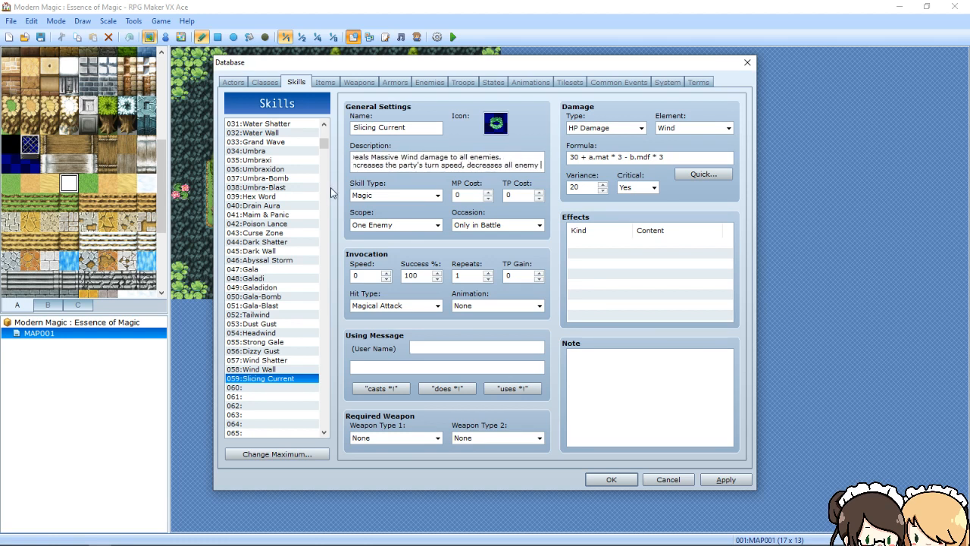
type("urn speed.")
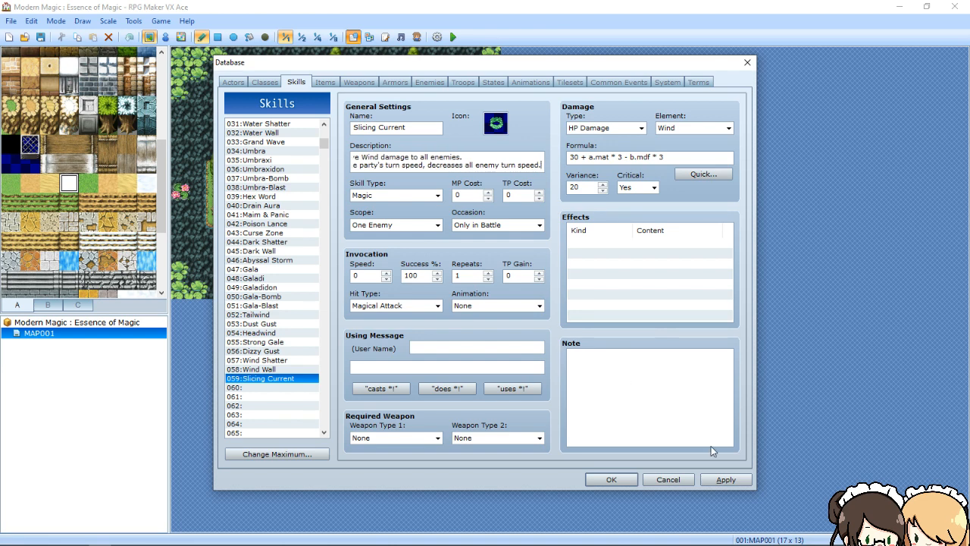
left_click(725, 481)
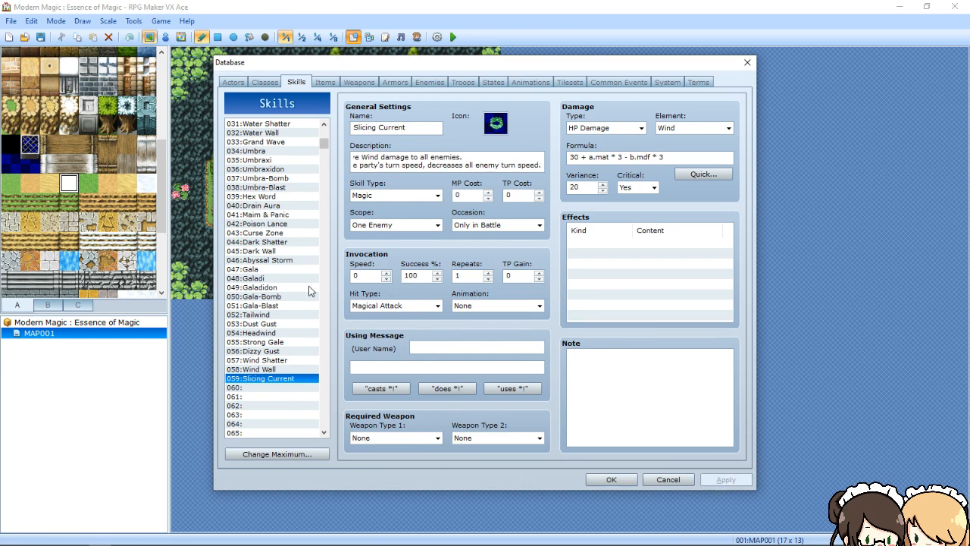
Return to the start of the skill list, accept and close the database, and switch the map to event editing mode
left_click_drag(324, 145, 326, 125)
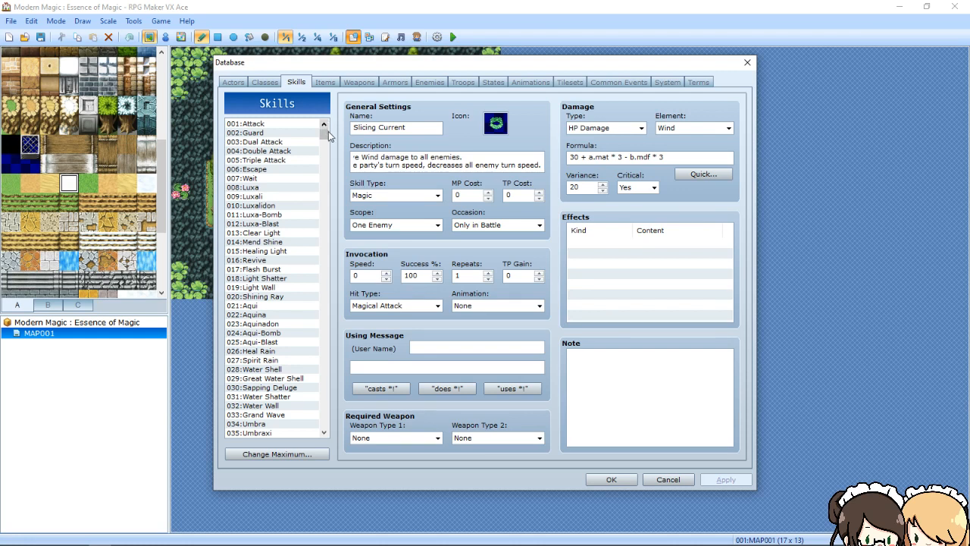
left_click(609, 479)
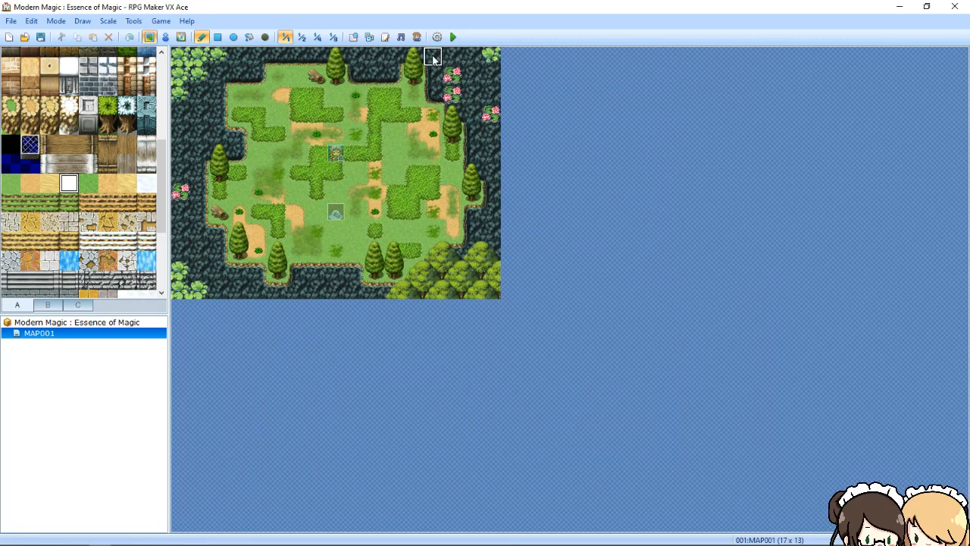
left_click(164, 37)
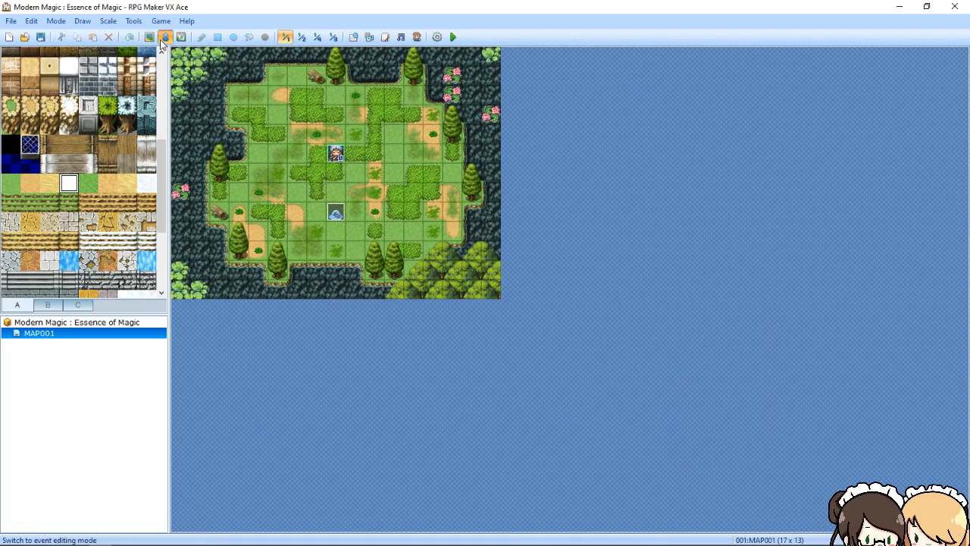